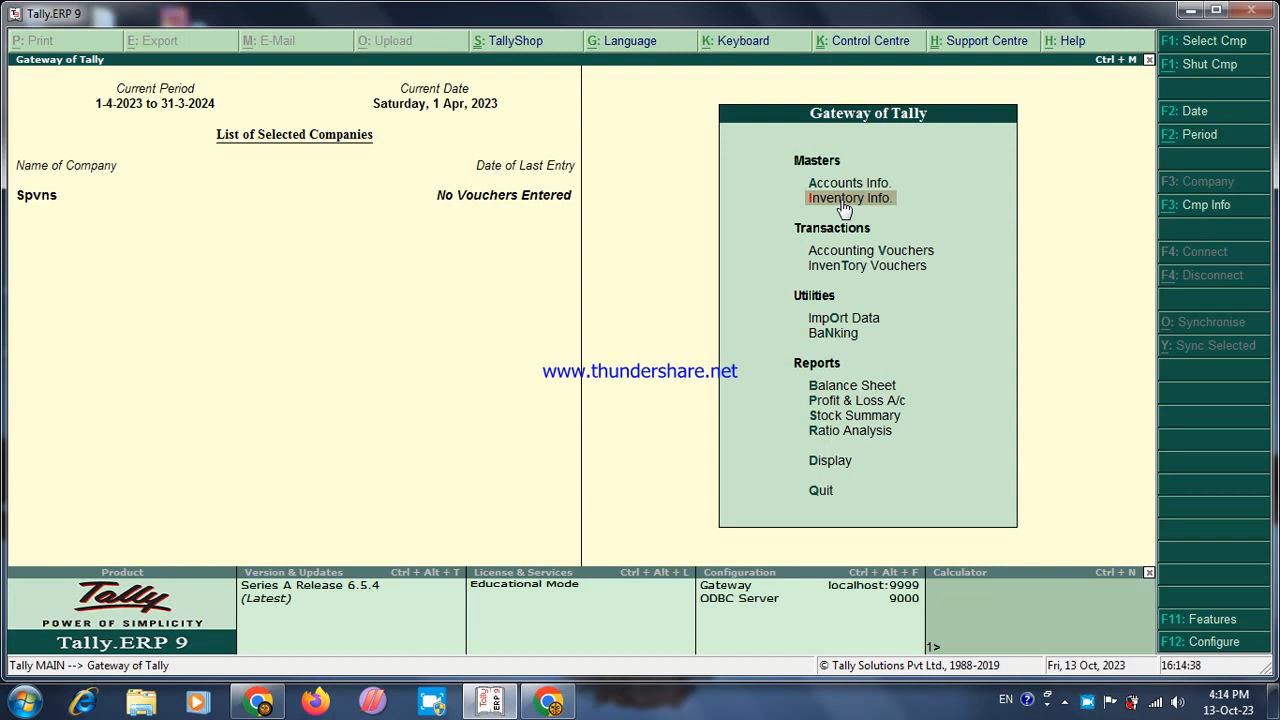
Open the inventory masters for the company
click(844, 204)
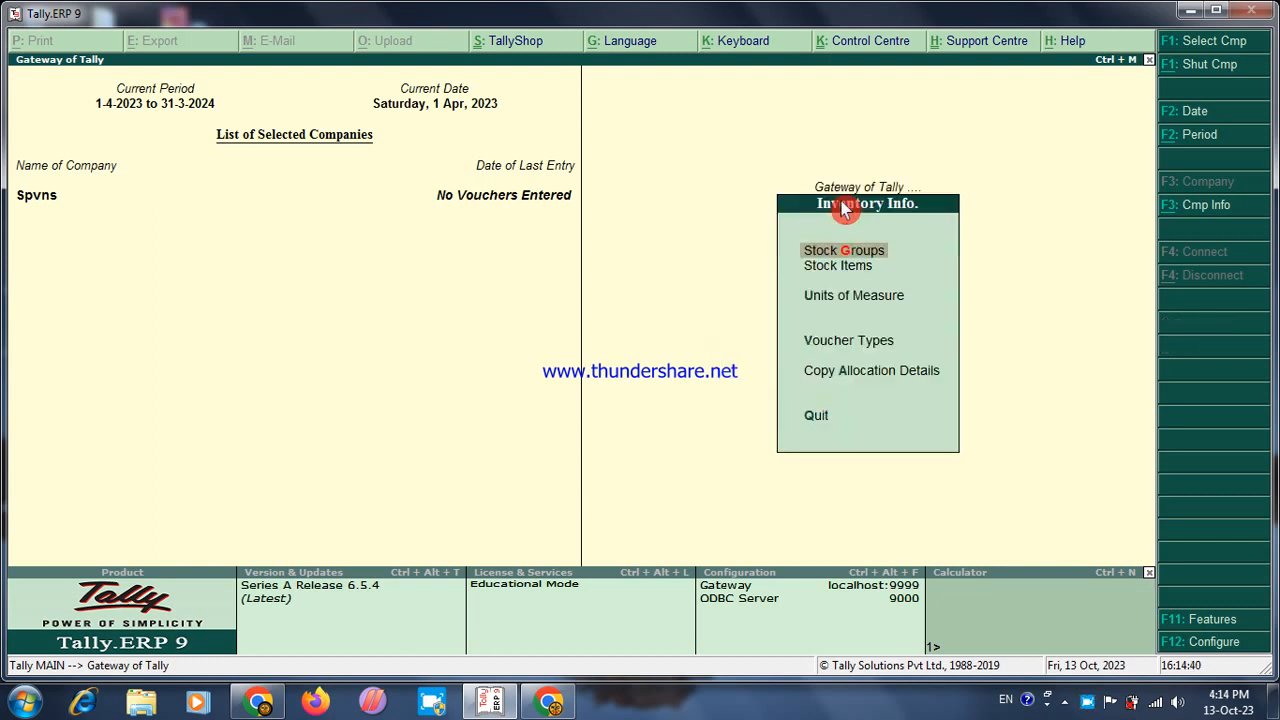
key(Down)
key(Down)
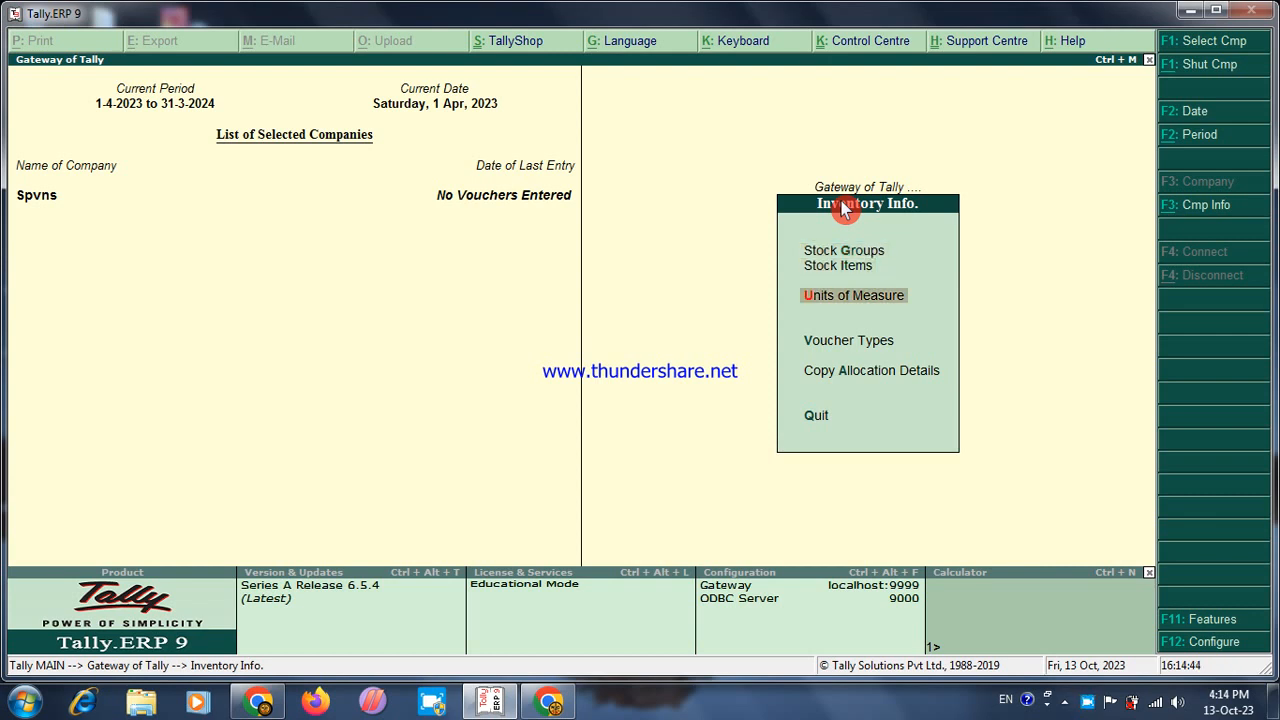
key(Up)
key(Up)
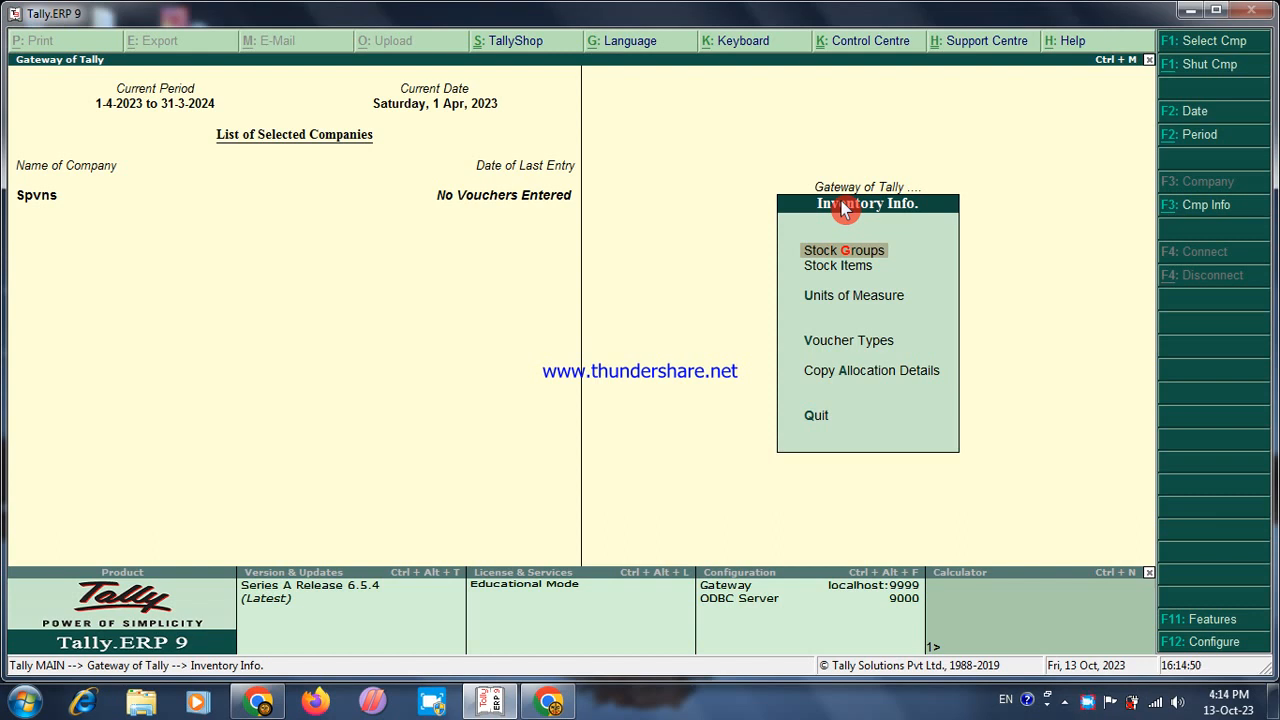
key(Down)
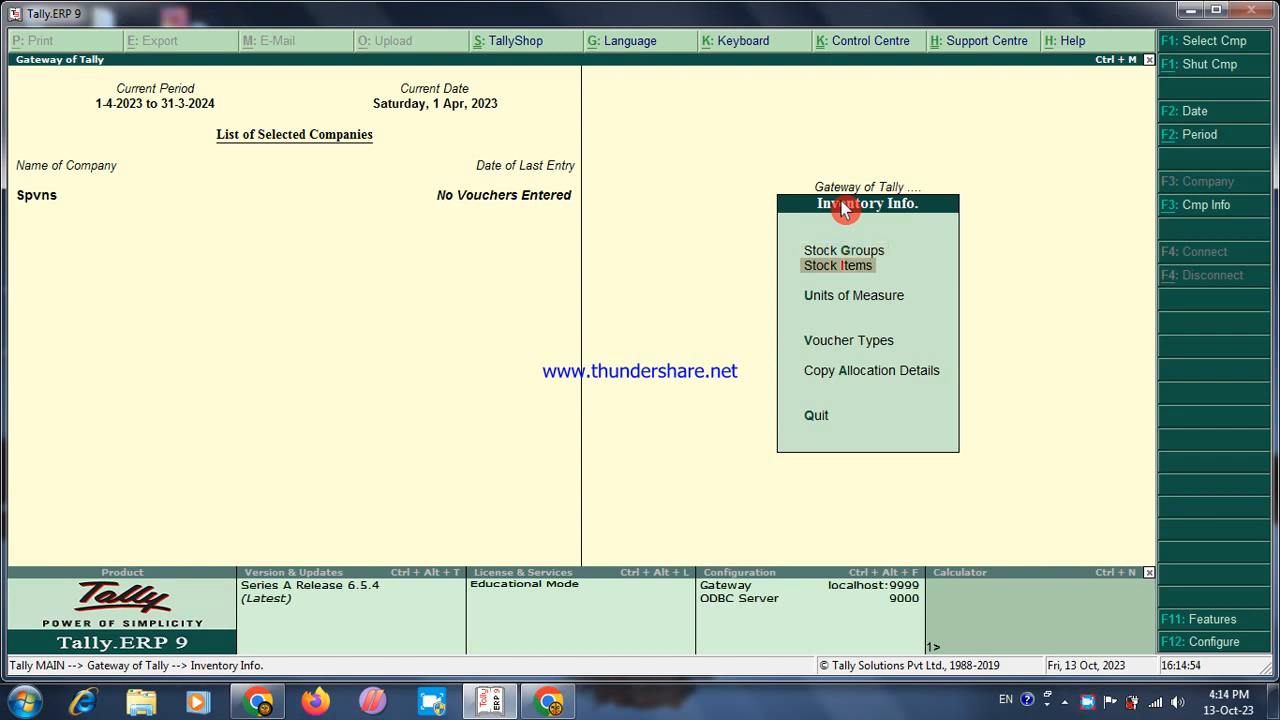
key(Down)
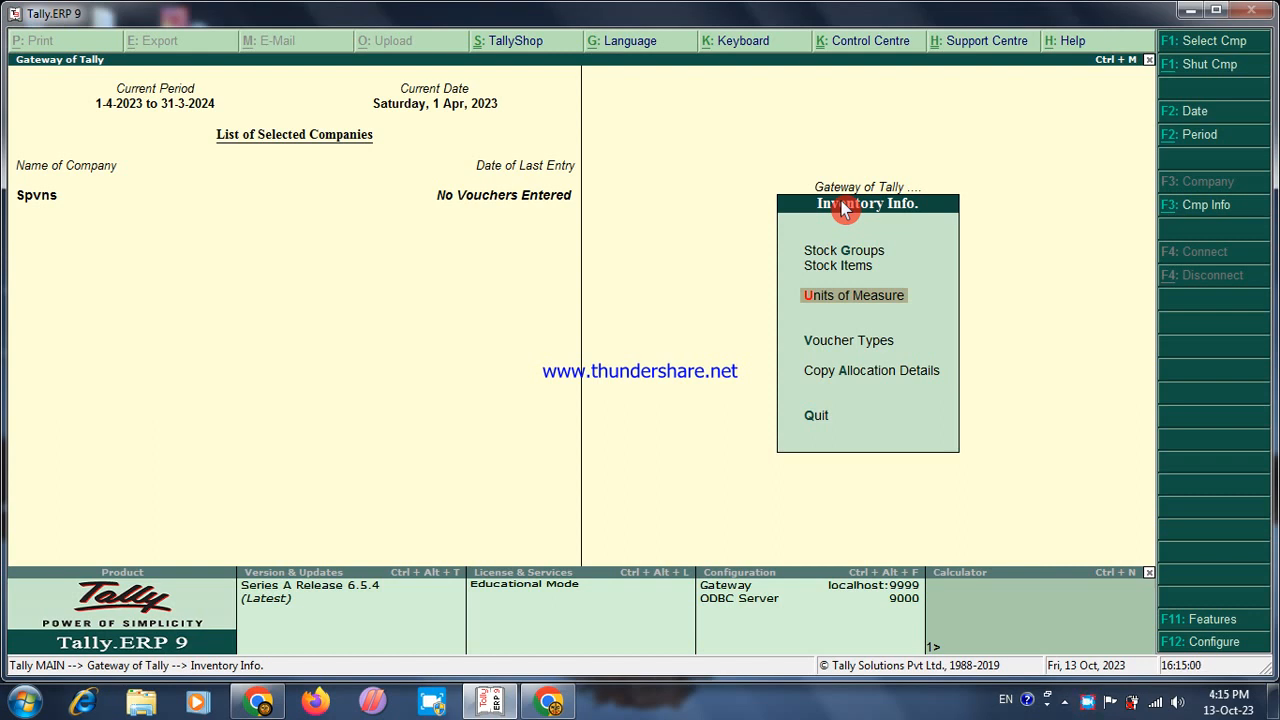
key(Up)
key(Up)
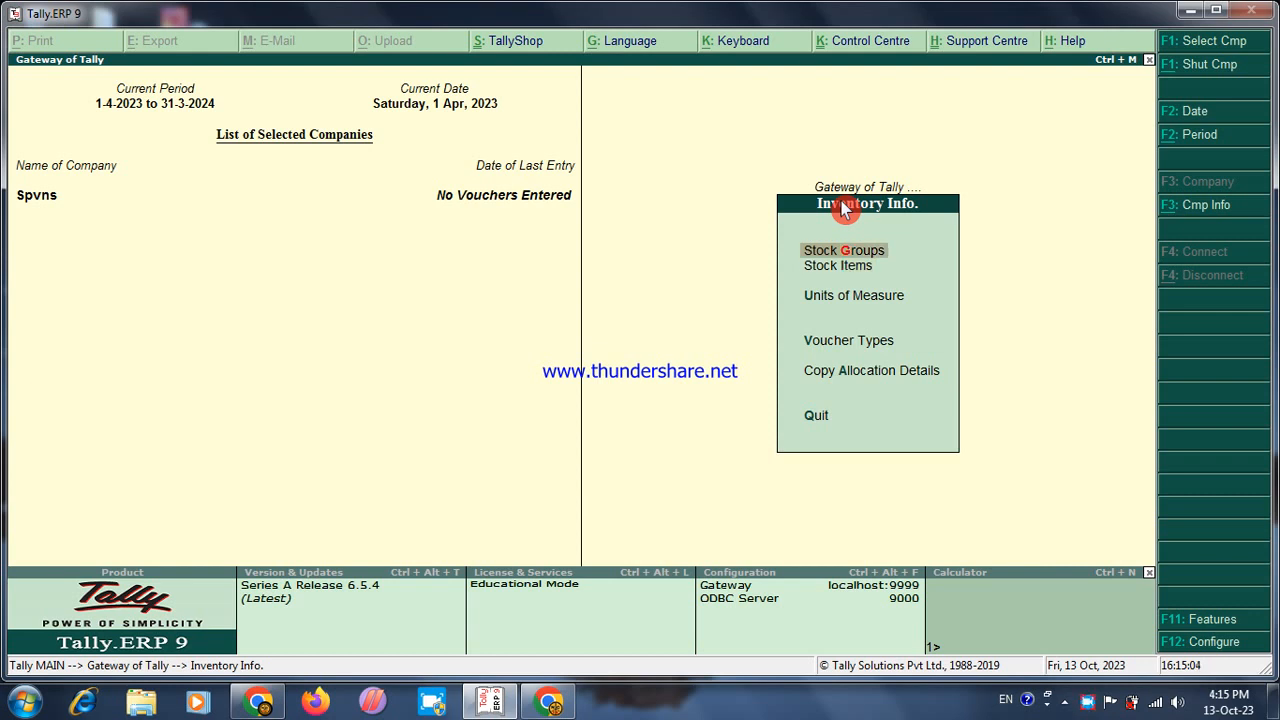
Create a single stock group named General Store under Primary, without adding item quantities
key(Return)
key(Return)
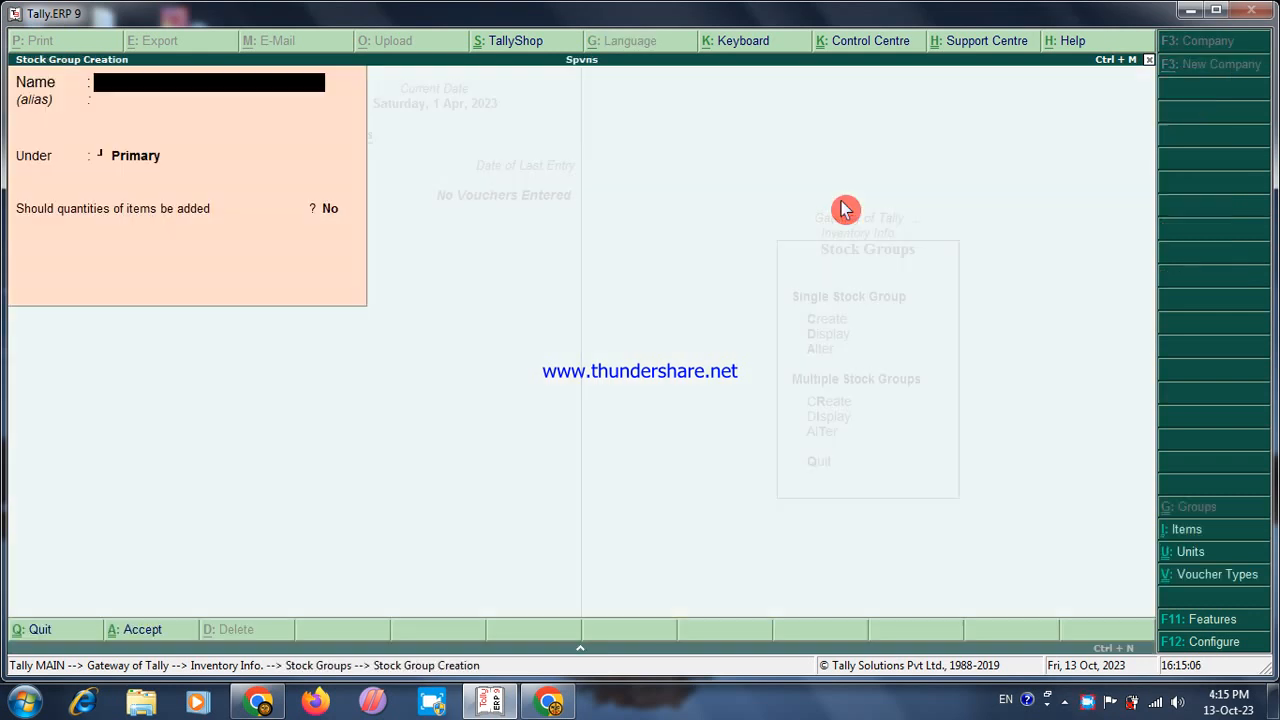
text(General Store)
key(Return)
key(Return)
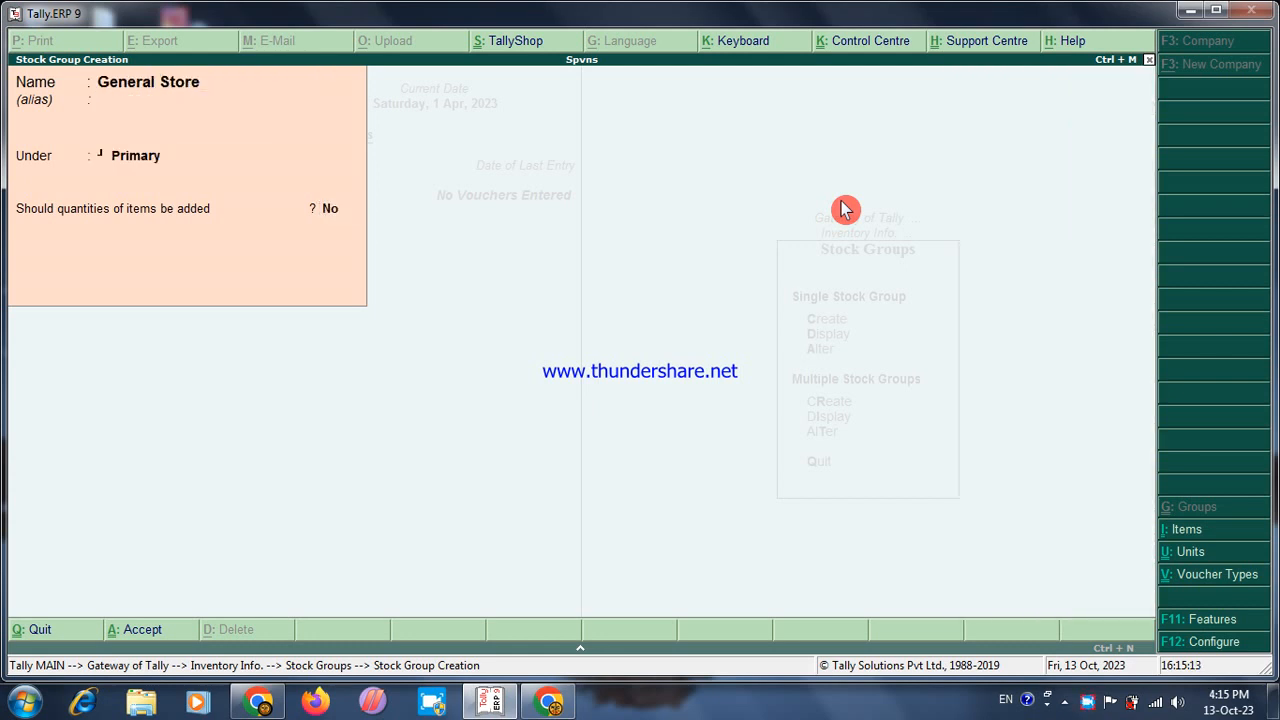
key(Return)
key(Return)
key(Escape)
key(Return)
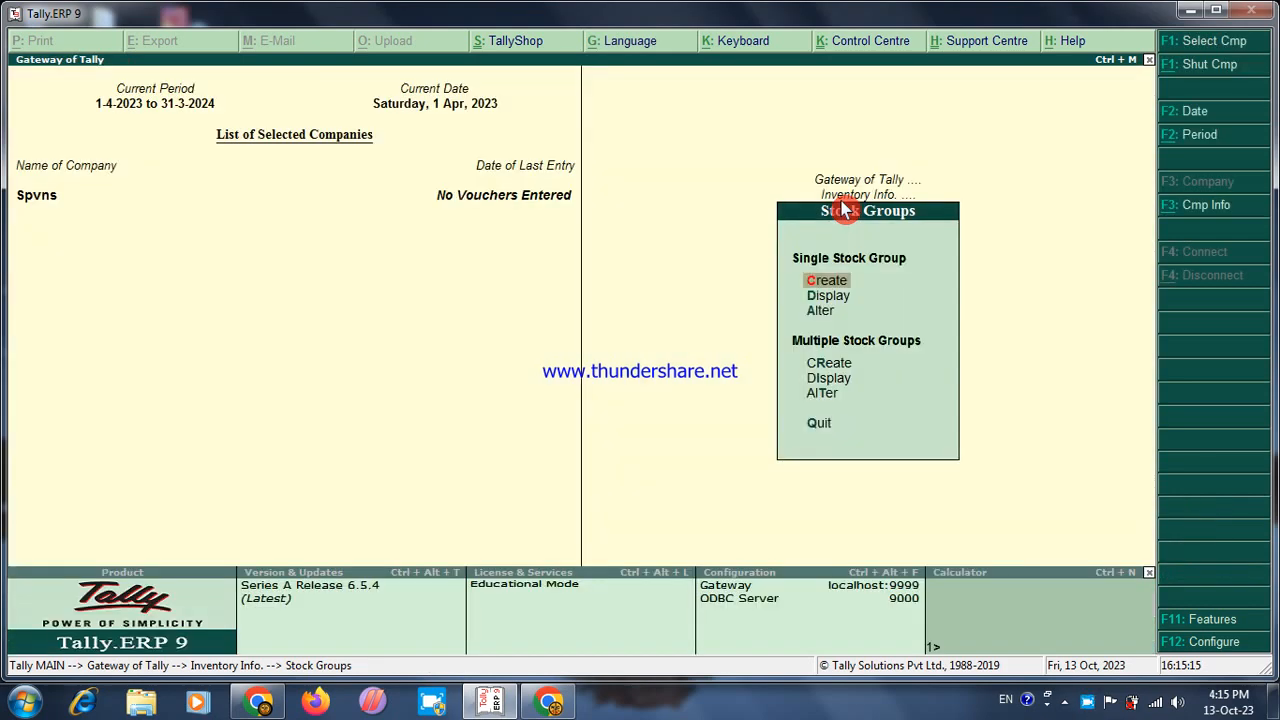
key(Escape)
Create a simple unit of measure with symbol kg, formal name Kilo Gram and 0 decimal places
key(Down)
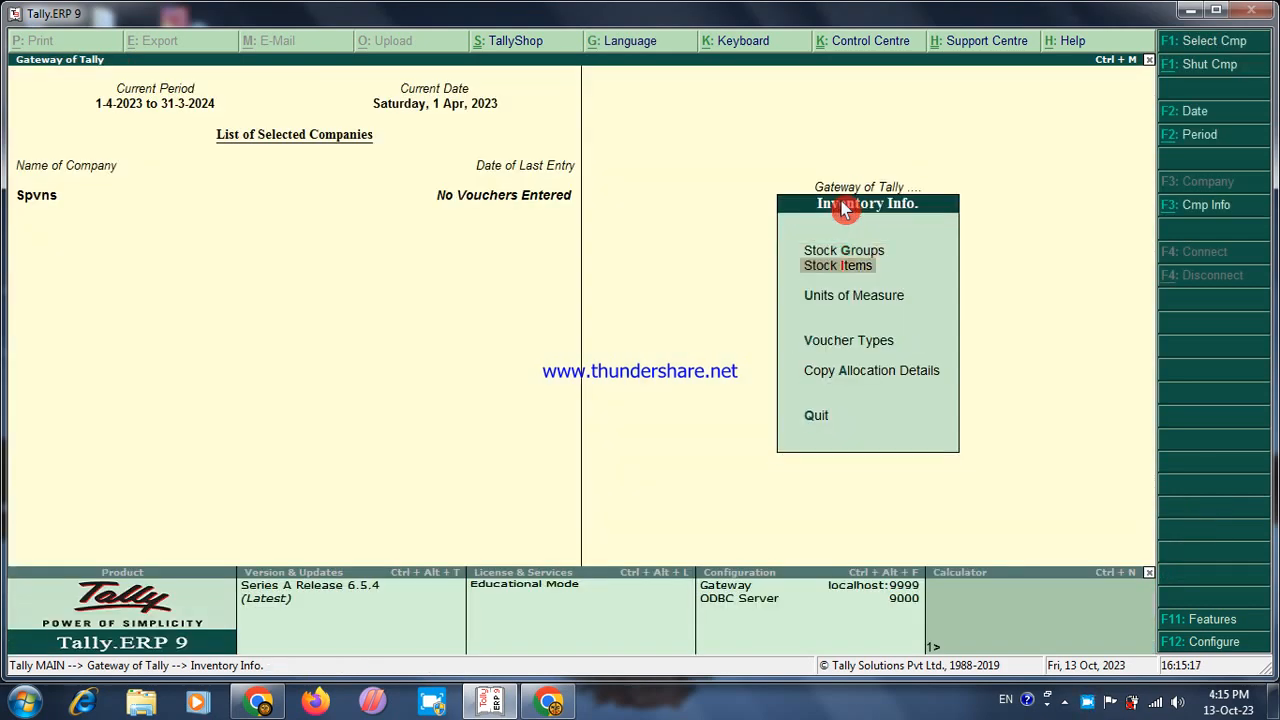
key(Down)
key(Return)
key(Return)
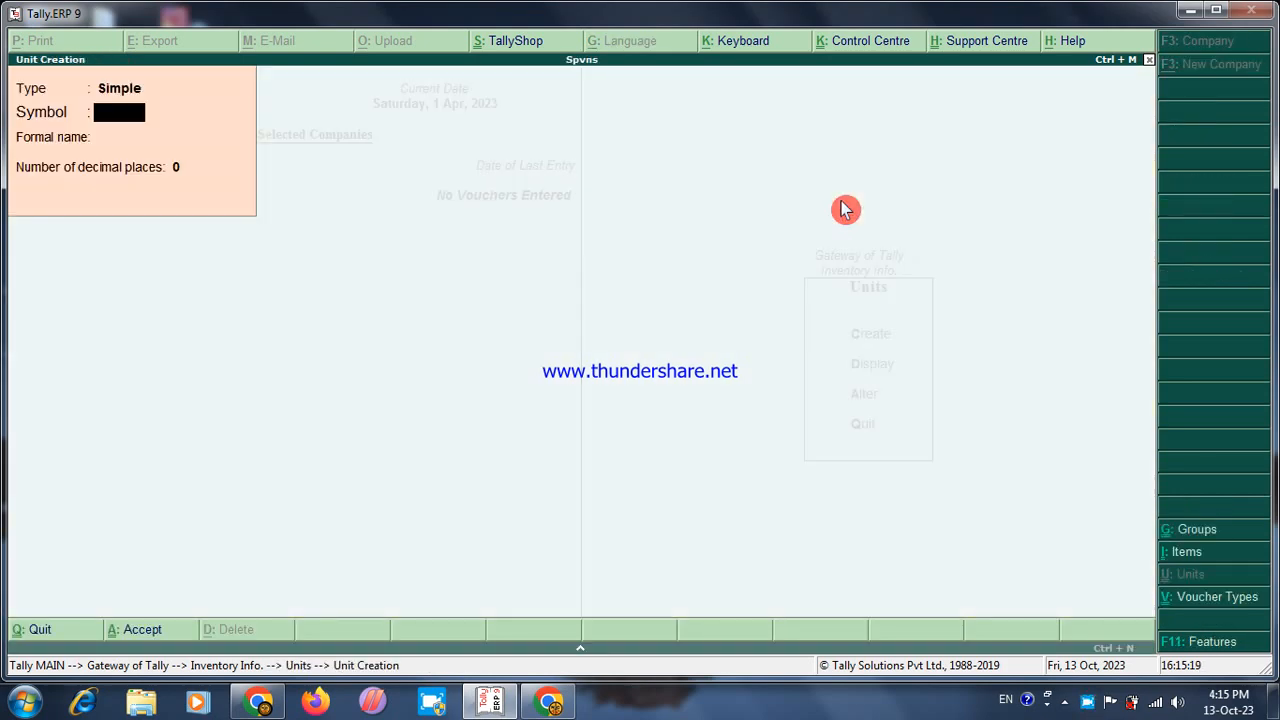
text(kg)
key(Return)
text(Ki)
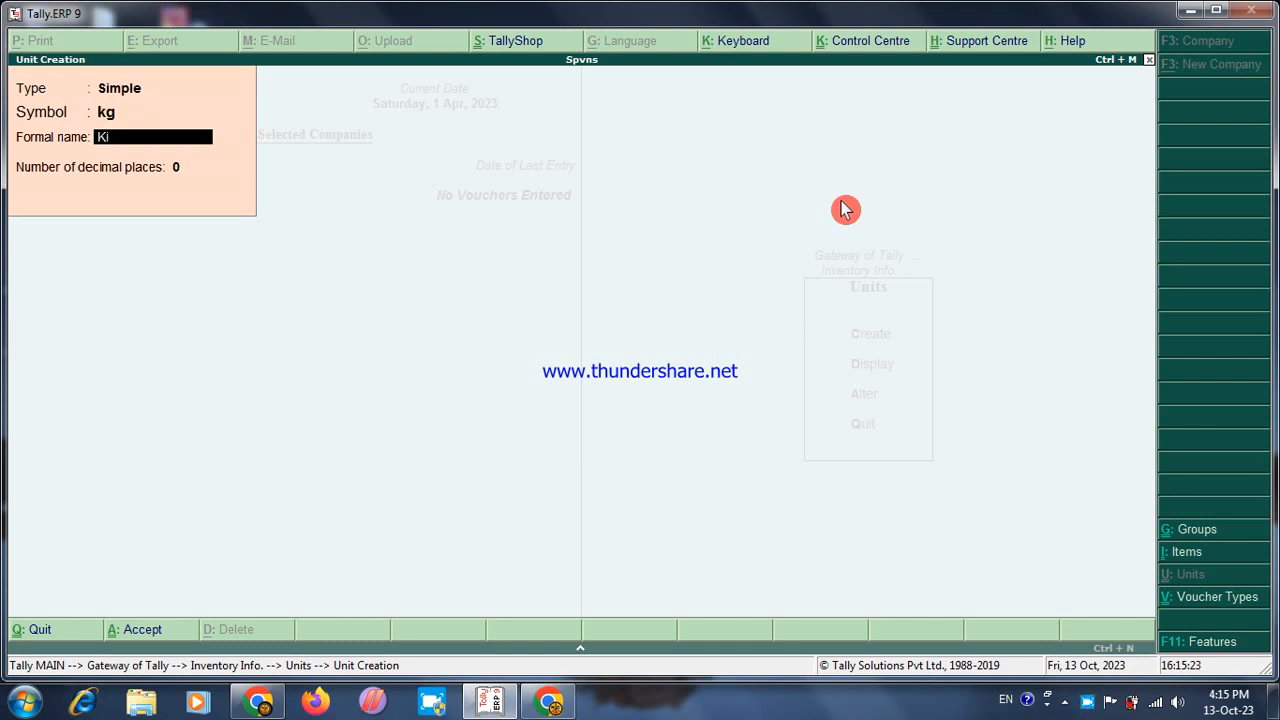
text(lo Gram)
key(Return)
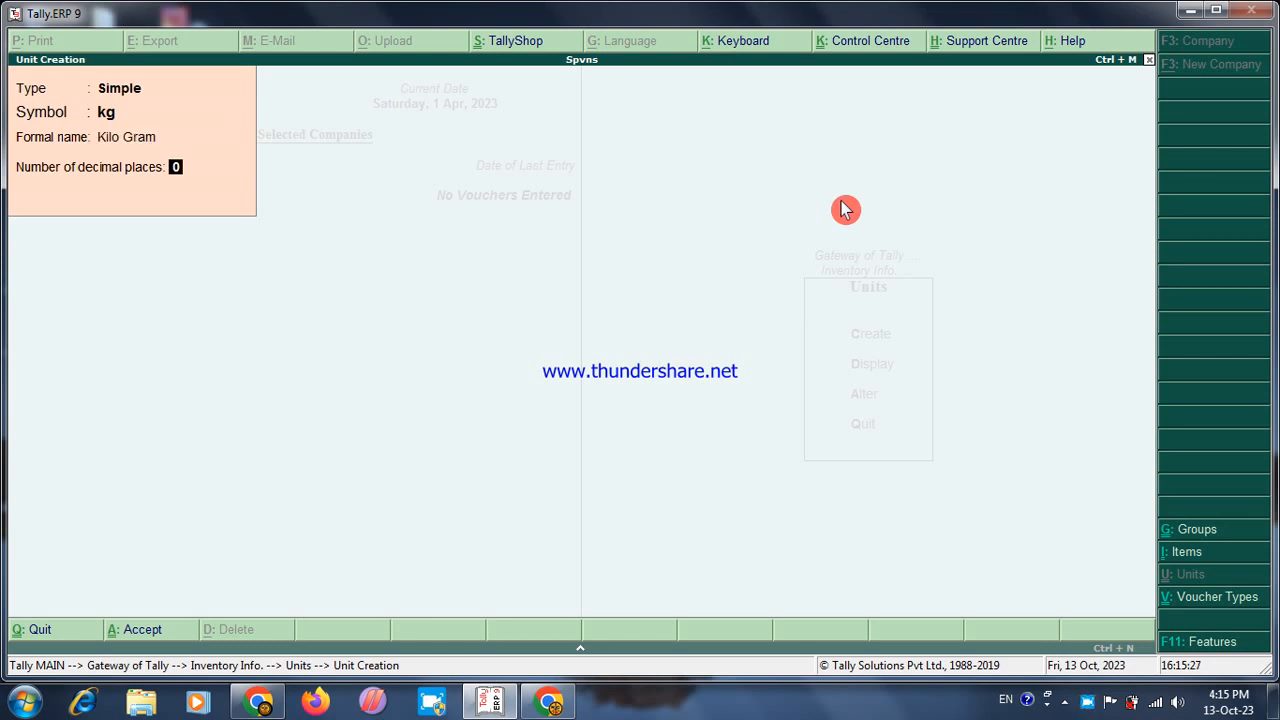
key(Return)
key(Return)
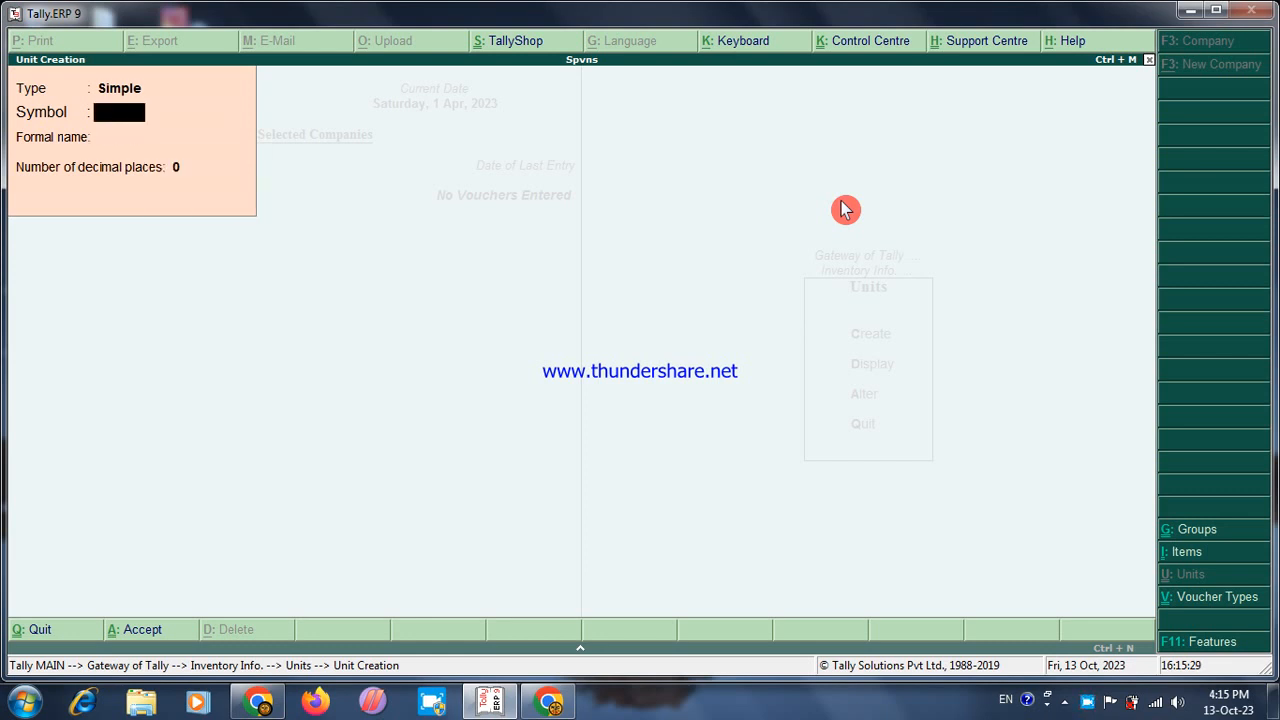
Create a simple unit with symbol pcs, formal name Pieces and 0 decimal places
text(pcs)
key(Return)
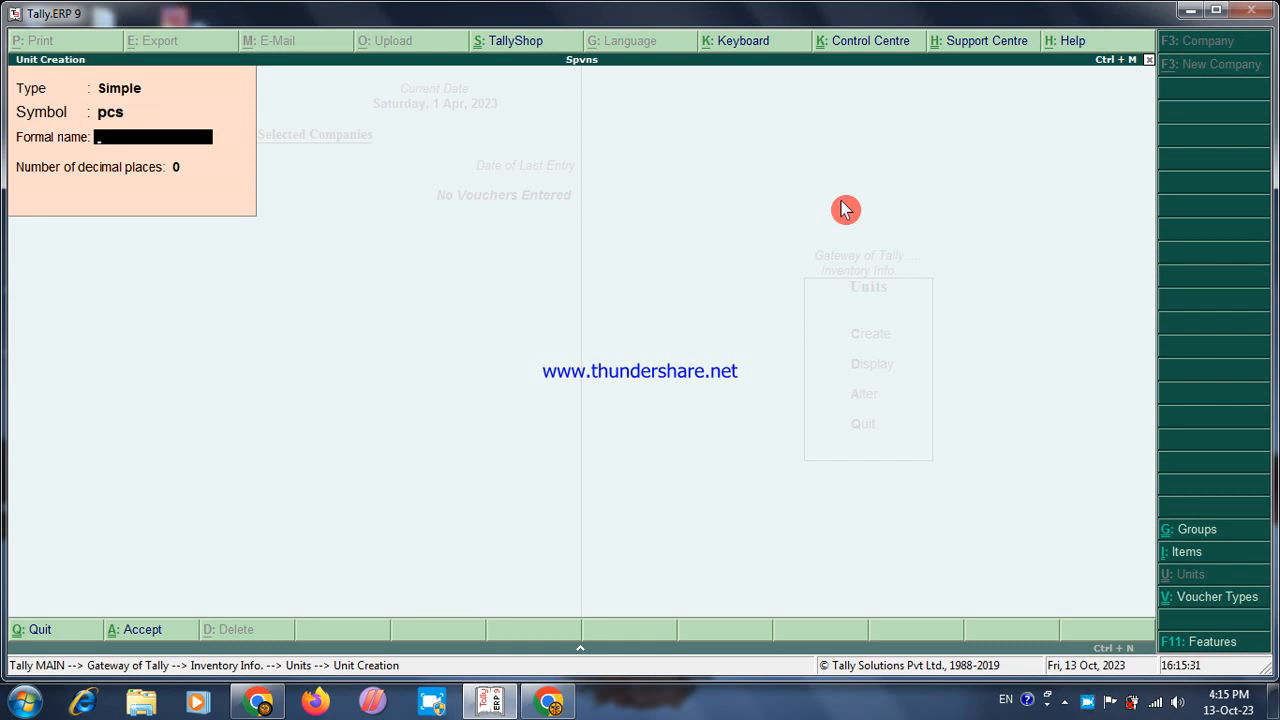
text(Pieces)
key(Return)
key(Return)
key(Return)
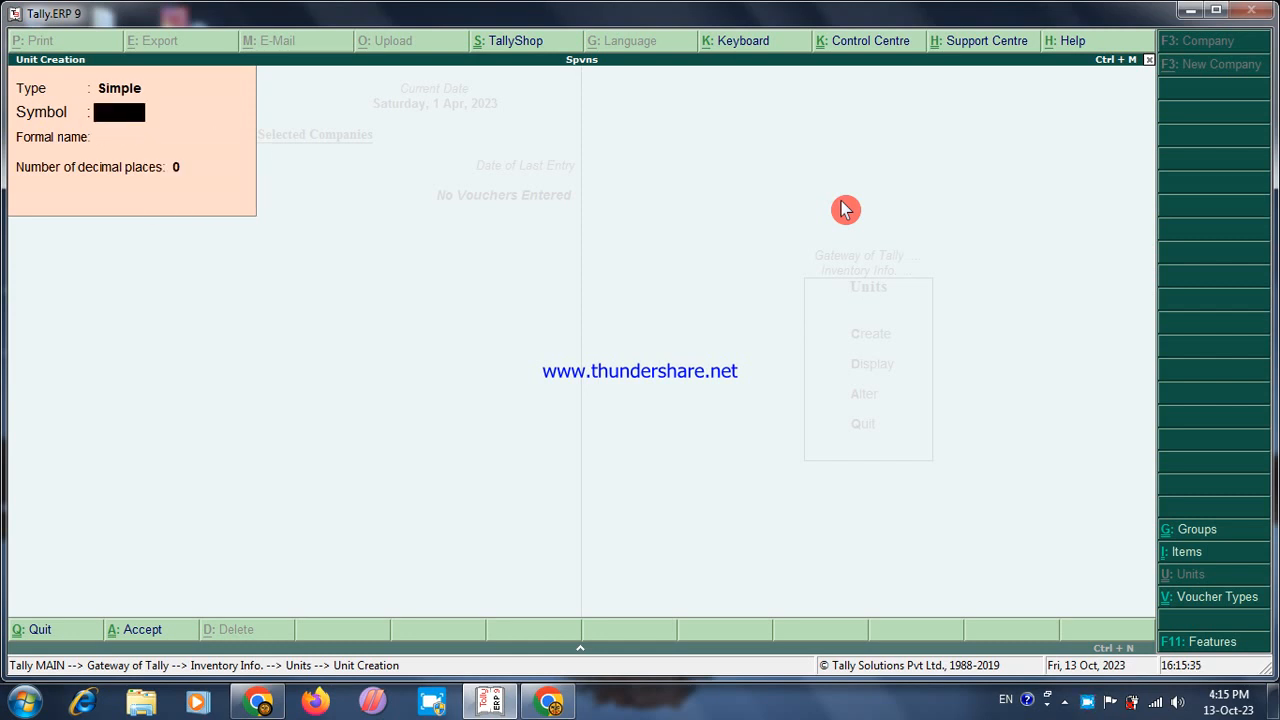
Create a simple unit with symbol ltr, formal name Leter and 0 decimal places
text(ltr)
key(Return)
text(Lete)
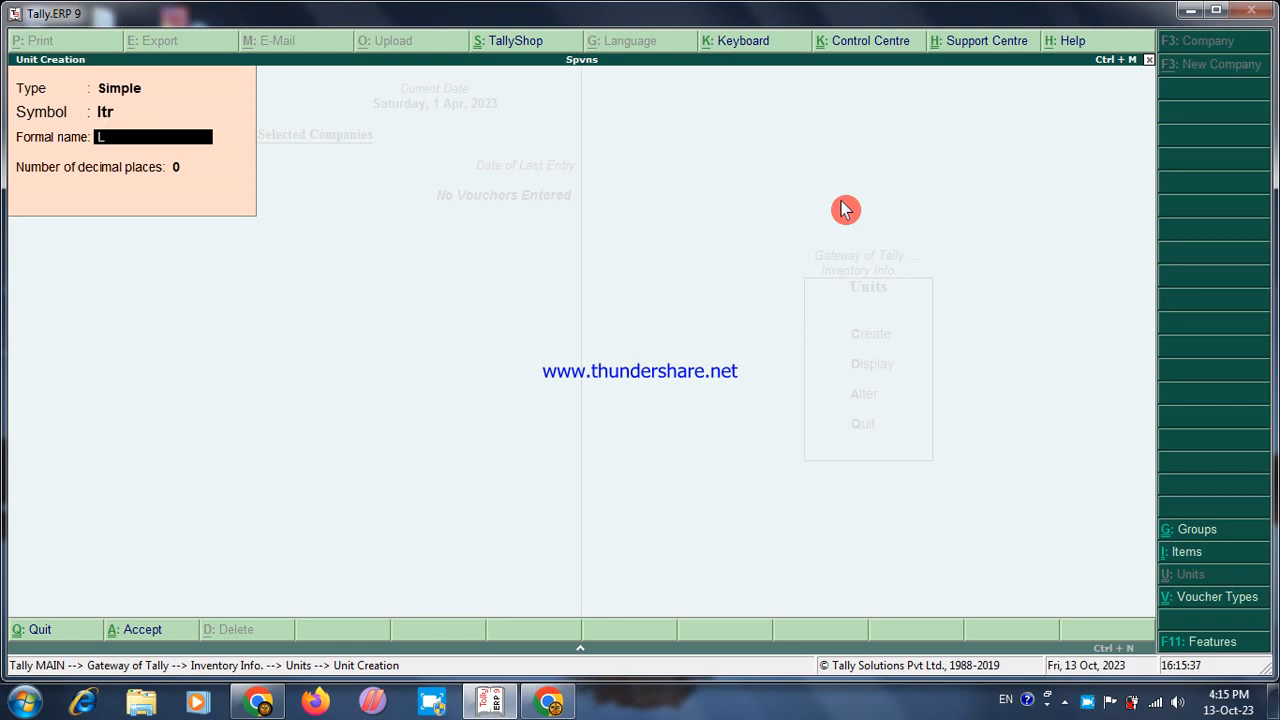
key(Return)
key(Return)
key(Return)
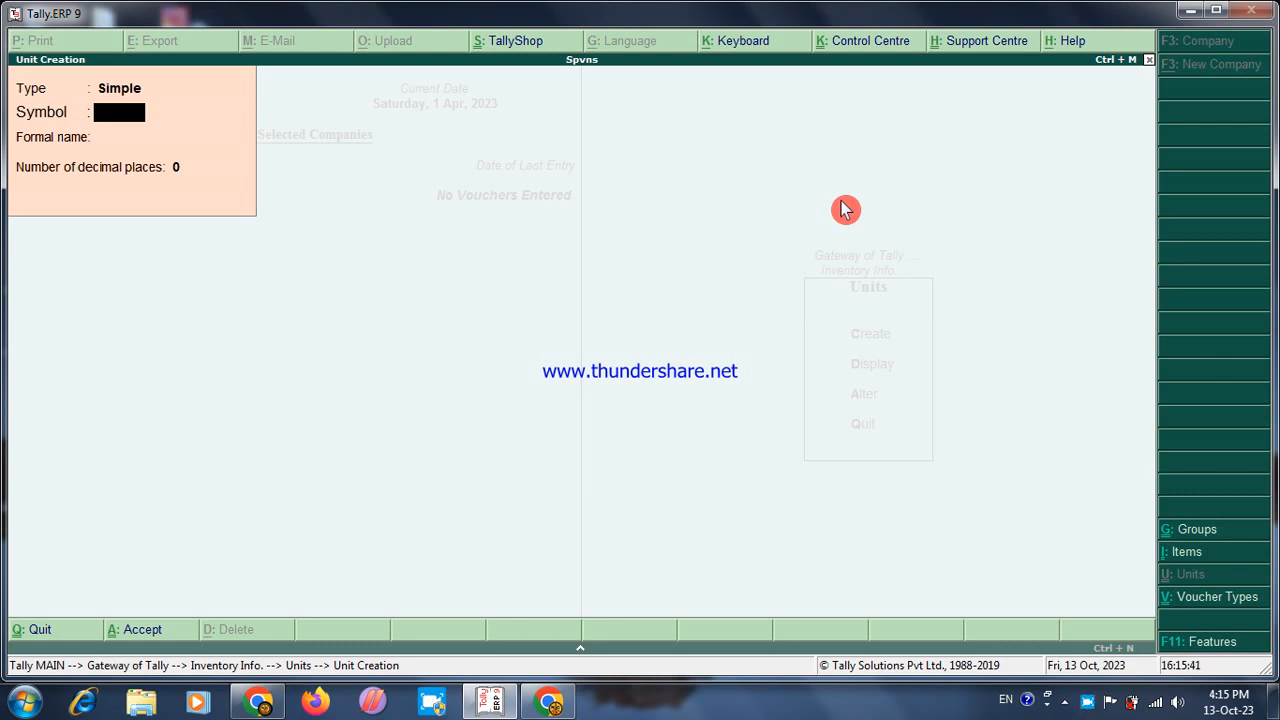
Create a simple unit with symbol gm, formal name Gramm and 0 decimal places, and leave unit creation
text(gm)
key(Return)
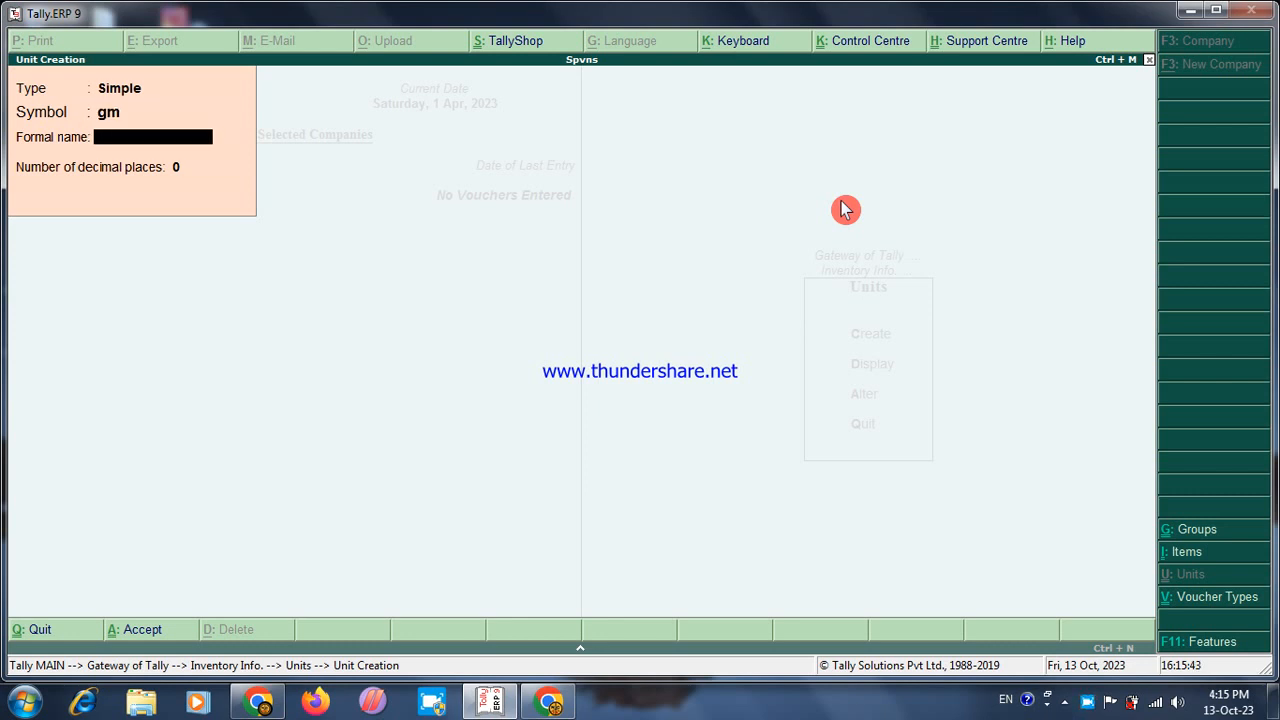
text(Gram)
text(m)
key(BackSpace)
key(BackSpace)
key(BackSpace)
text(ram)
key(Return)
key(BackSpace)
key(BackSpace)
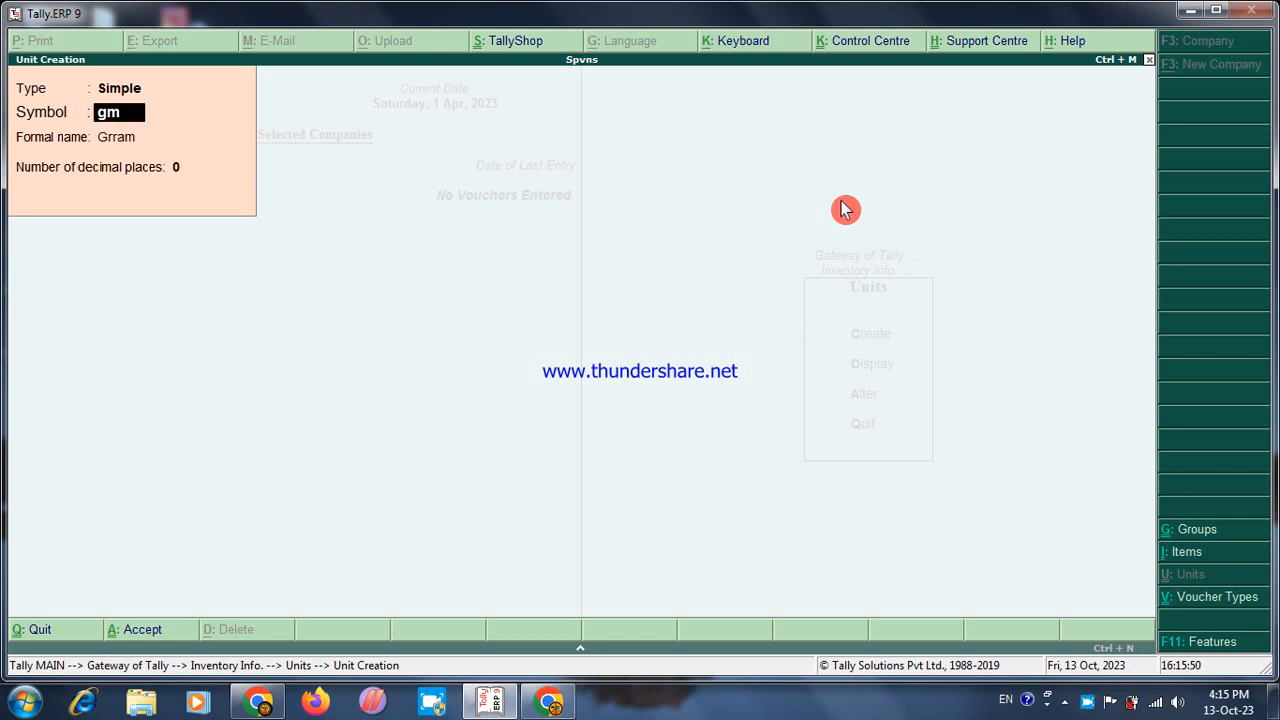
key(Return)
text(Gr)
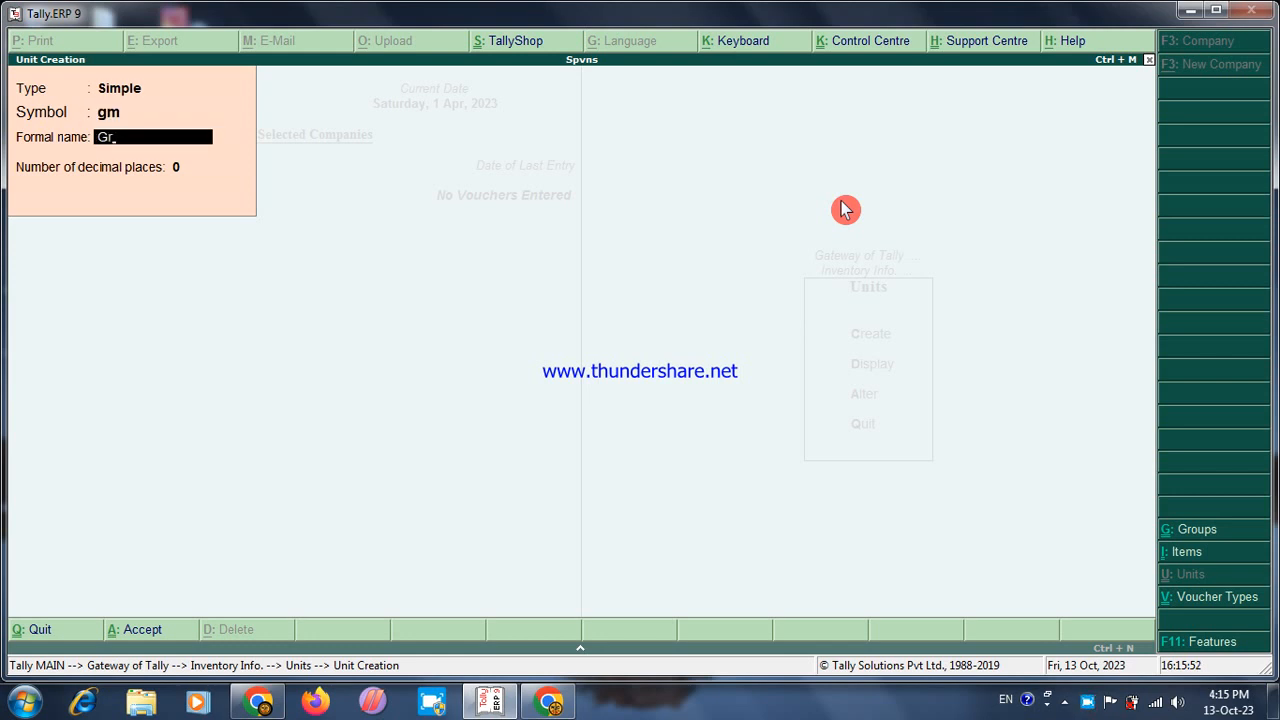
text(amm)
key(Return)
key(Return)
key(Return)
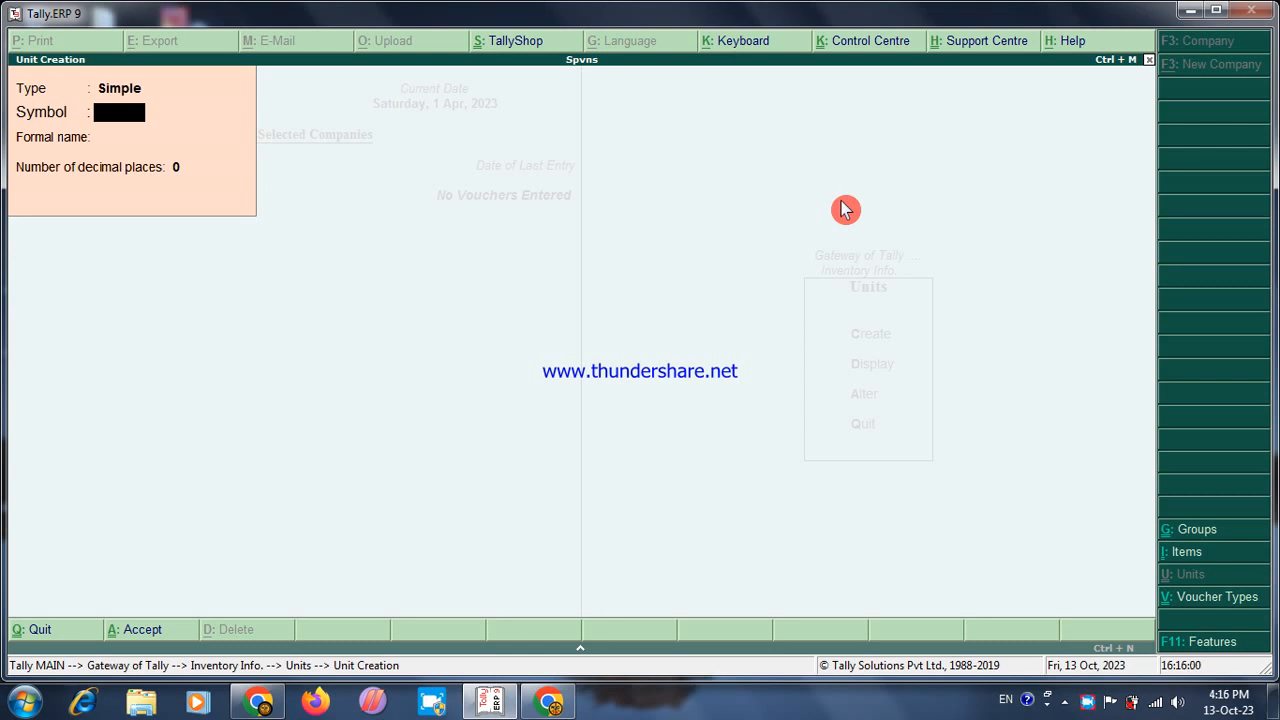
key(Escape)
key(Return)
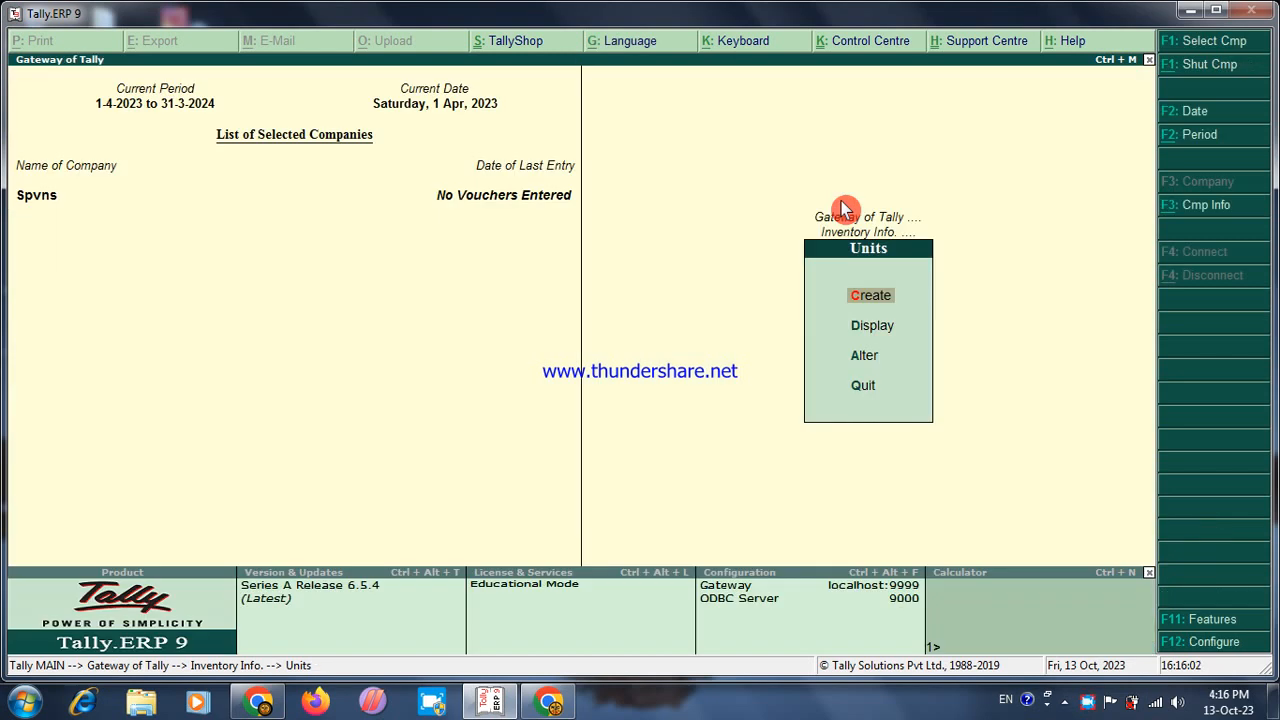
key(Escape)
Start a new single stock item and name it Suger
key(Up)
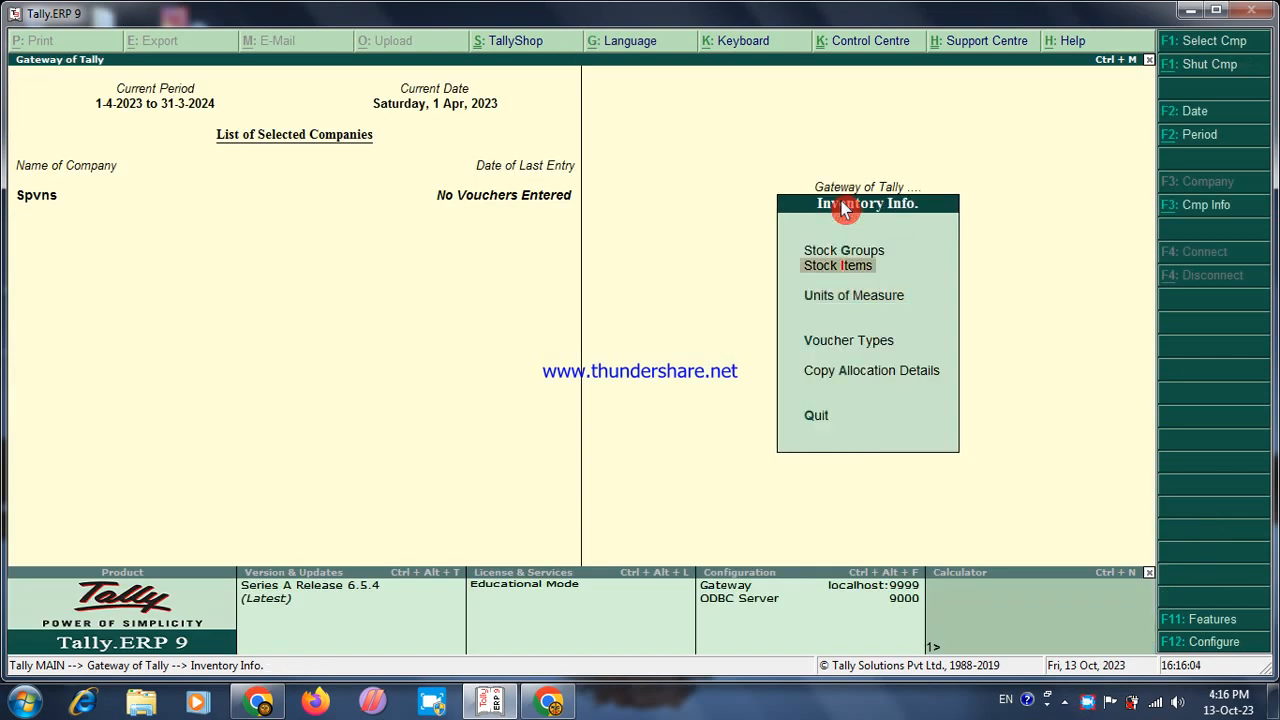
key(Return)
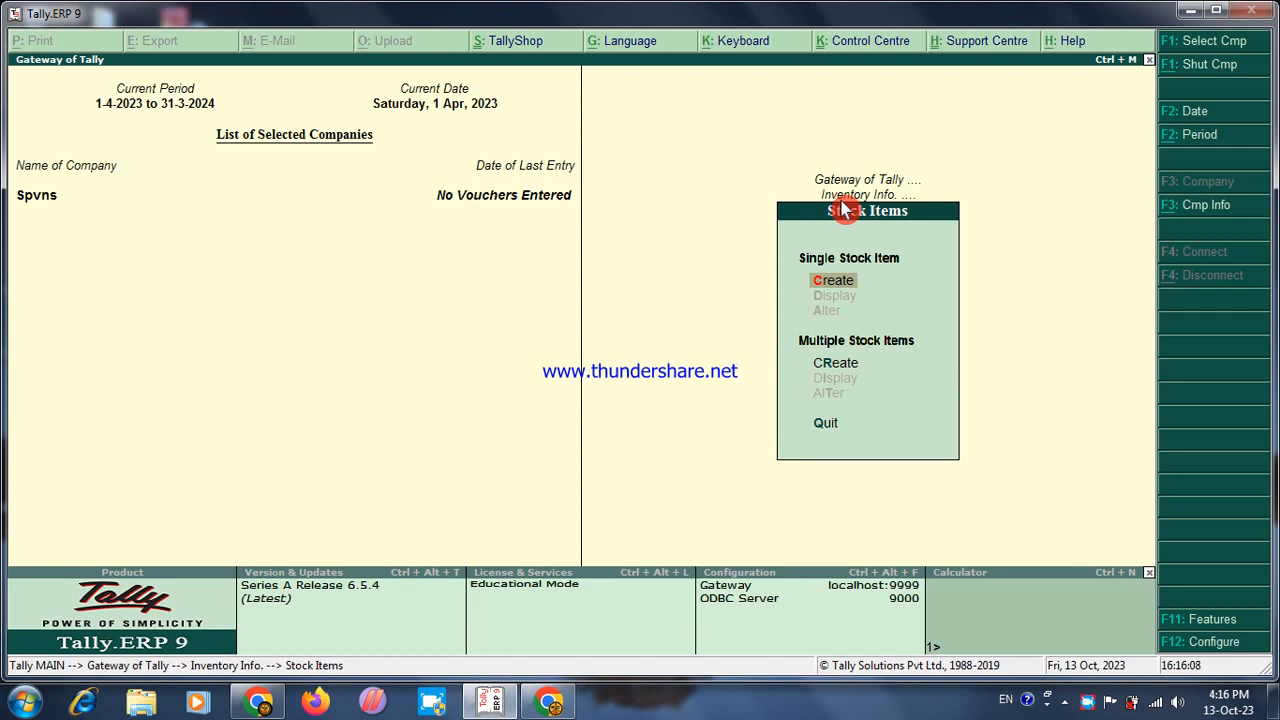
key(Down)
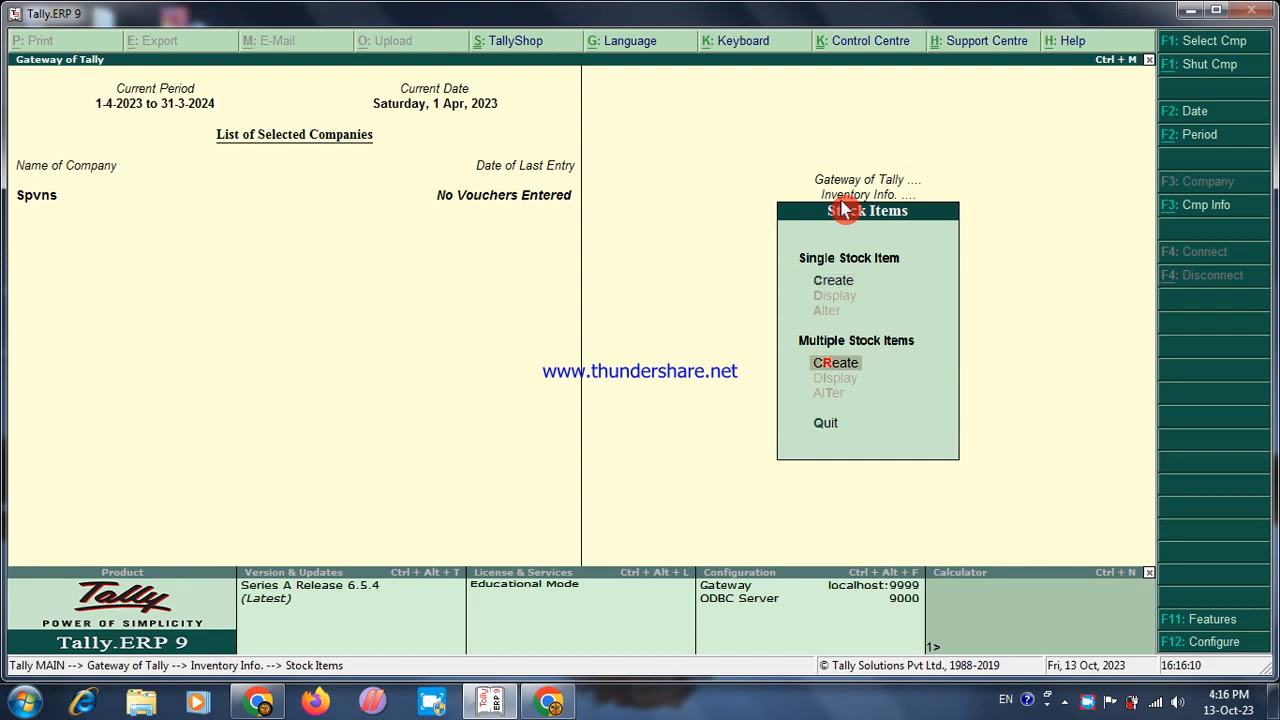
key(Up)
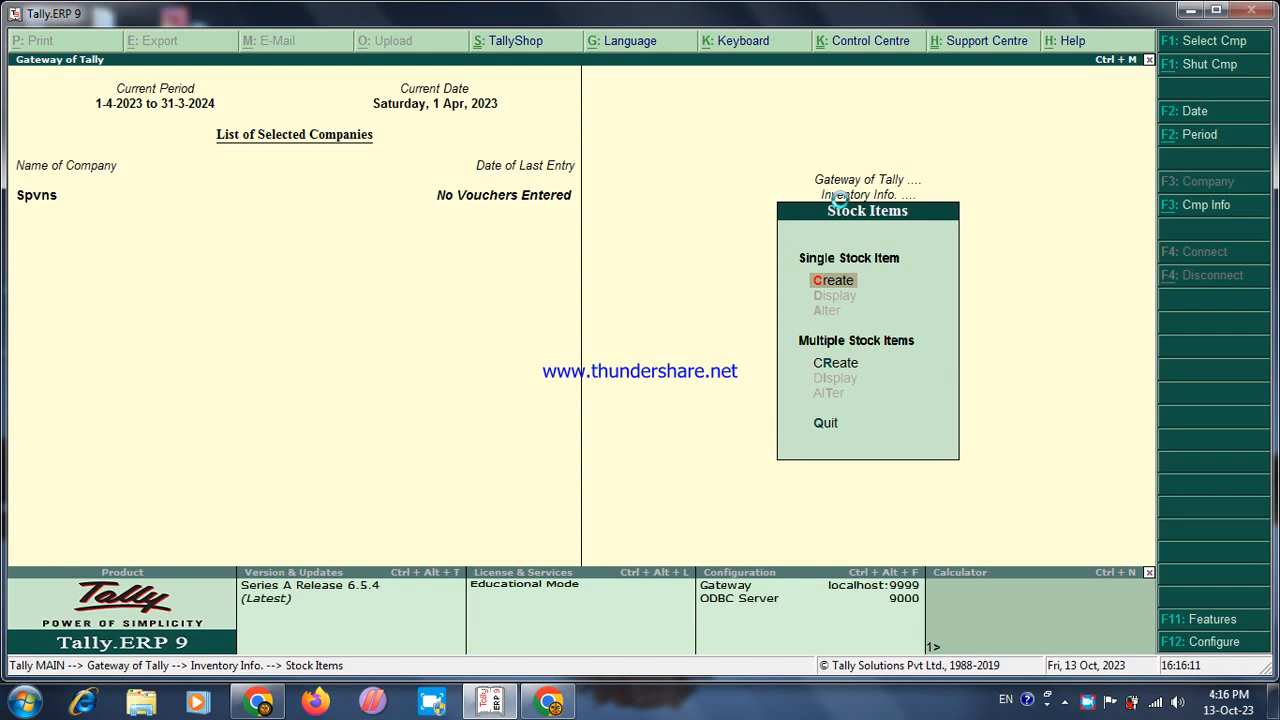
key(Return)
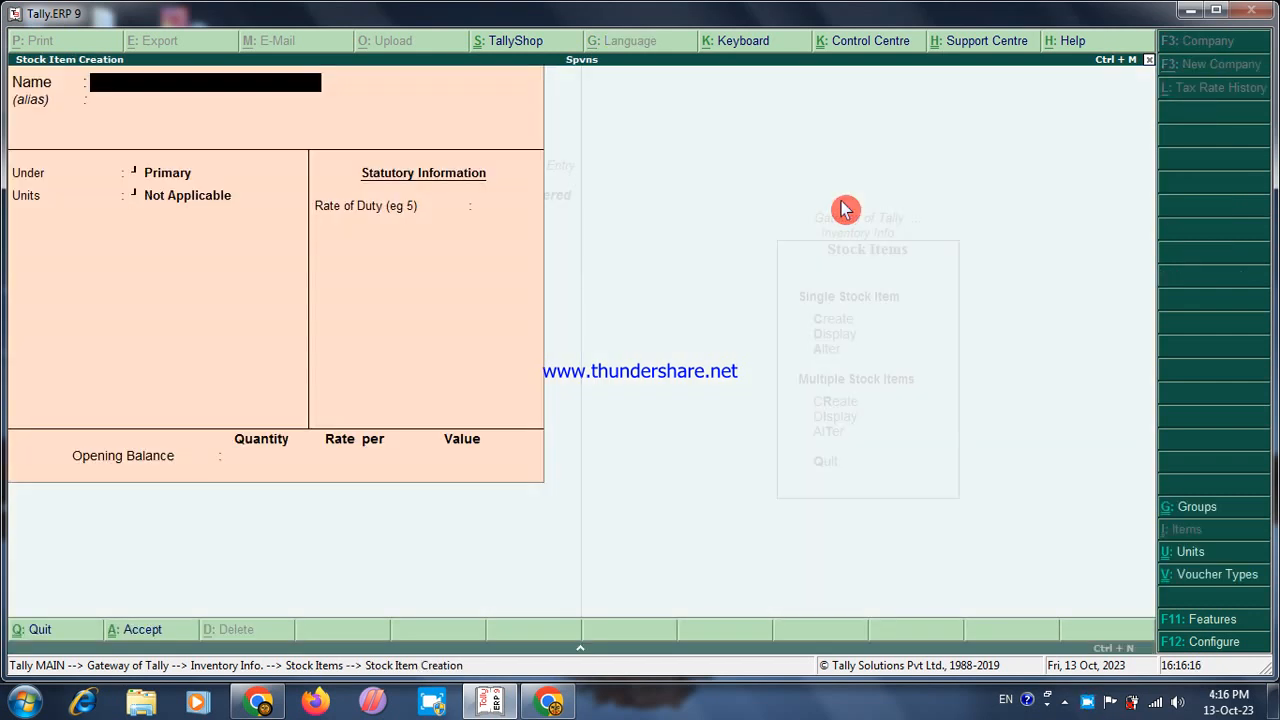
text(Suger)
key(Return)
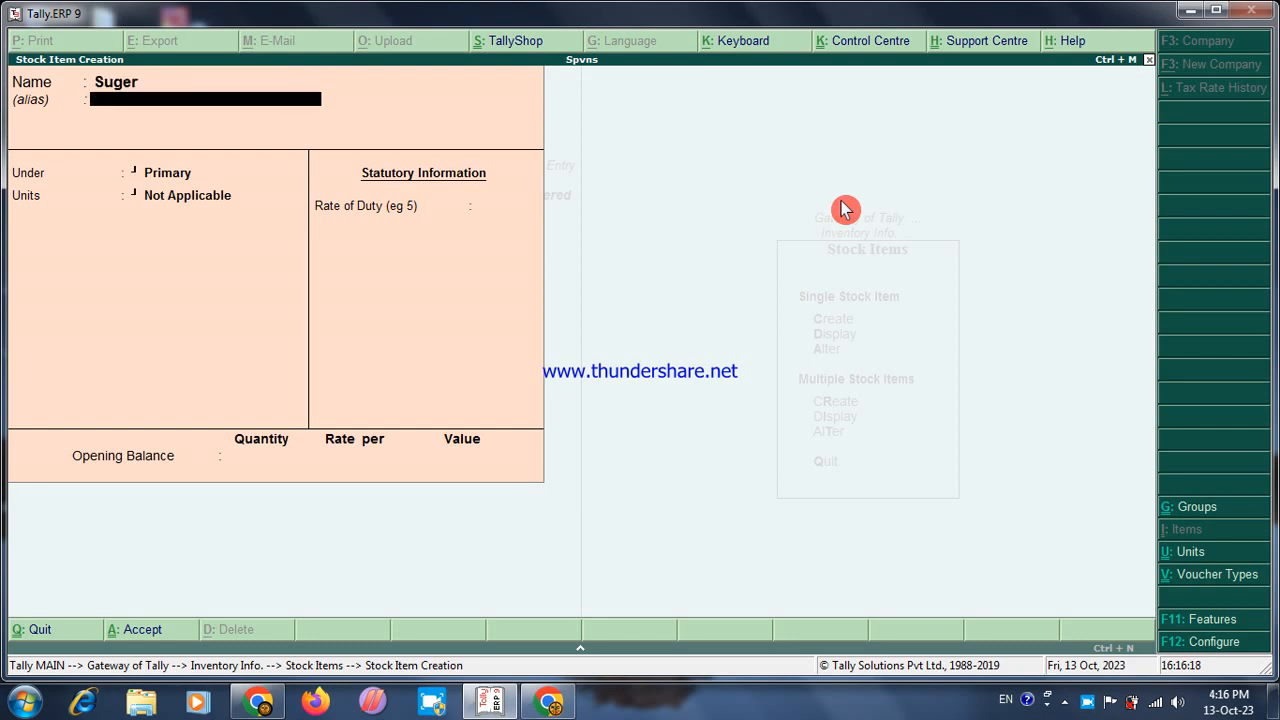
Place the Suger item under General Store with kg as its unit and 0 rate of duty, and save it
key(Return)
key(Down)
key(Return)
key(Down)
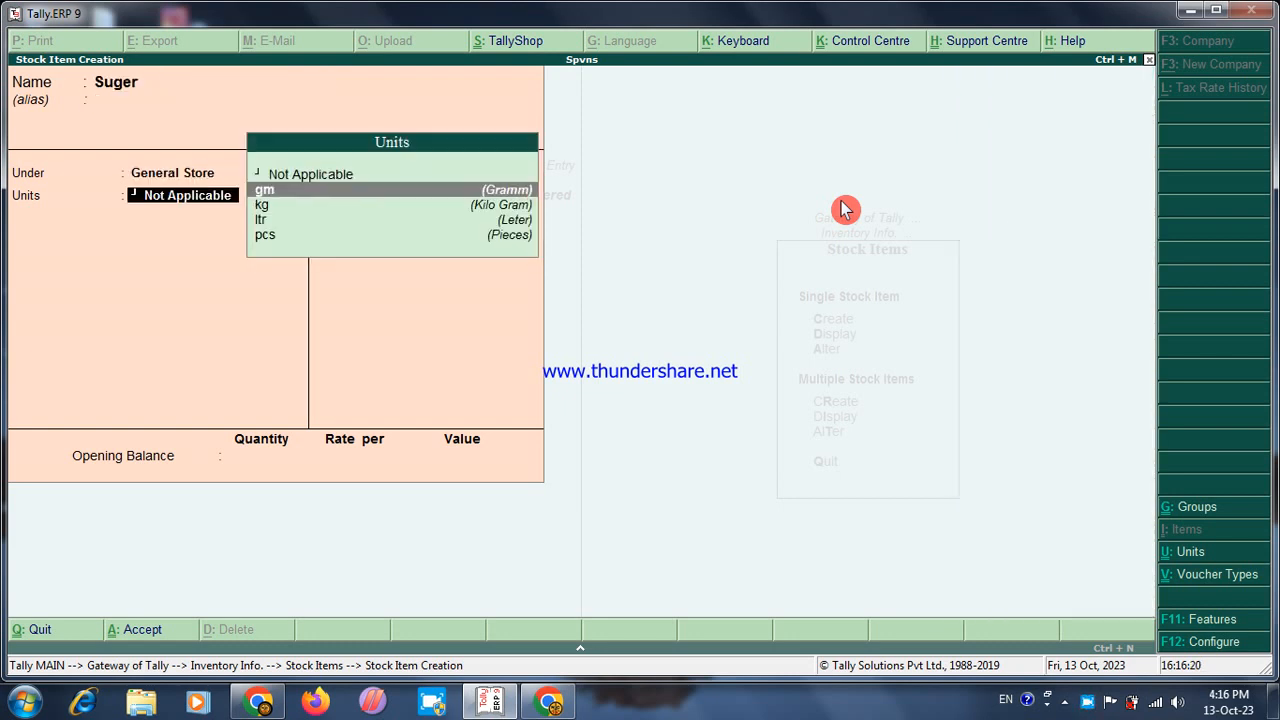
key(Down)
key(Return)
key(Return)
key(Return)
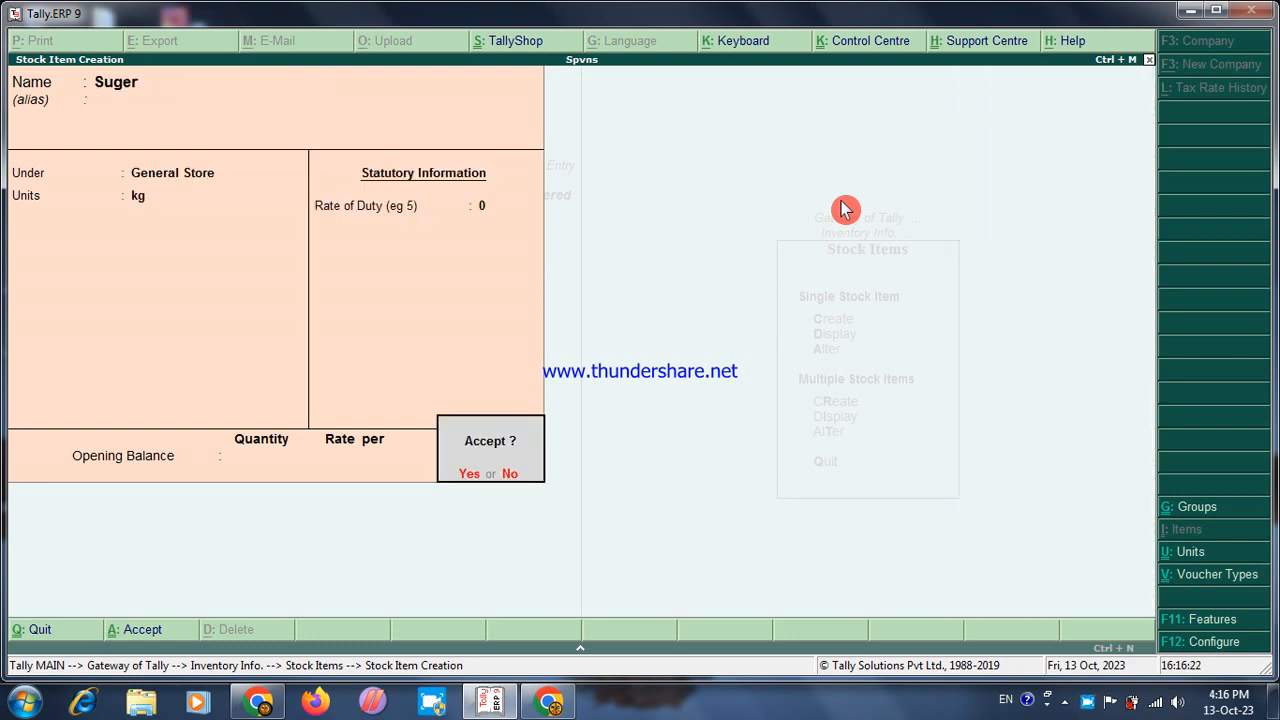
key(Return)
key(Escape)
key(Return)
Start creating multiple stock items under the General Store group
key(Down)
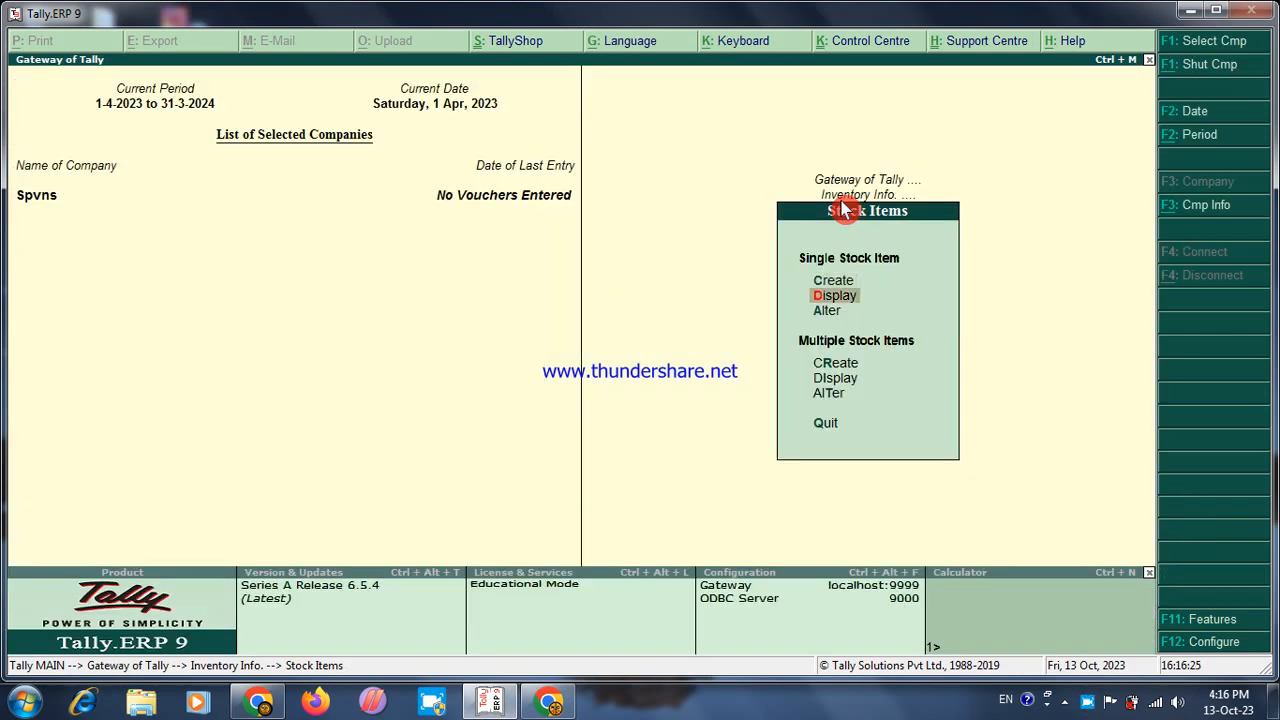
key(Down)
key(Down)
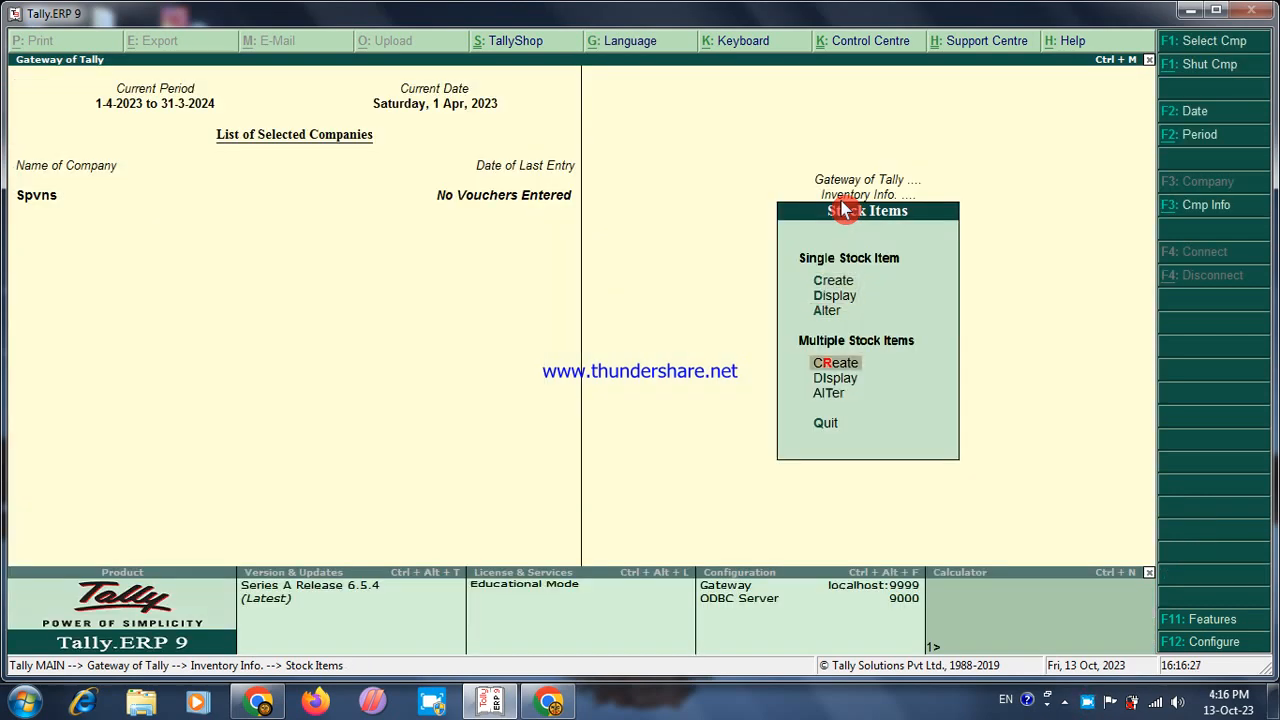
key(Return)
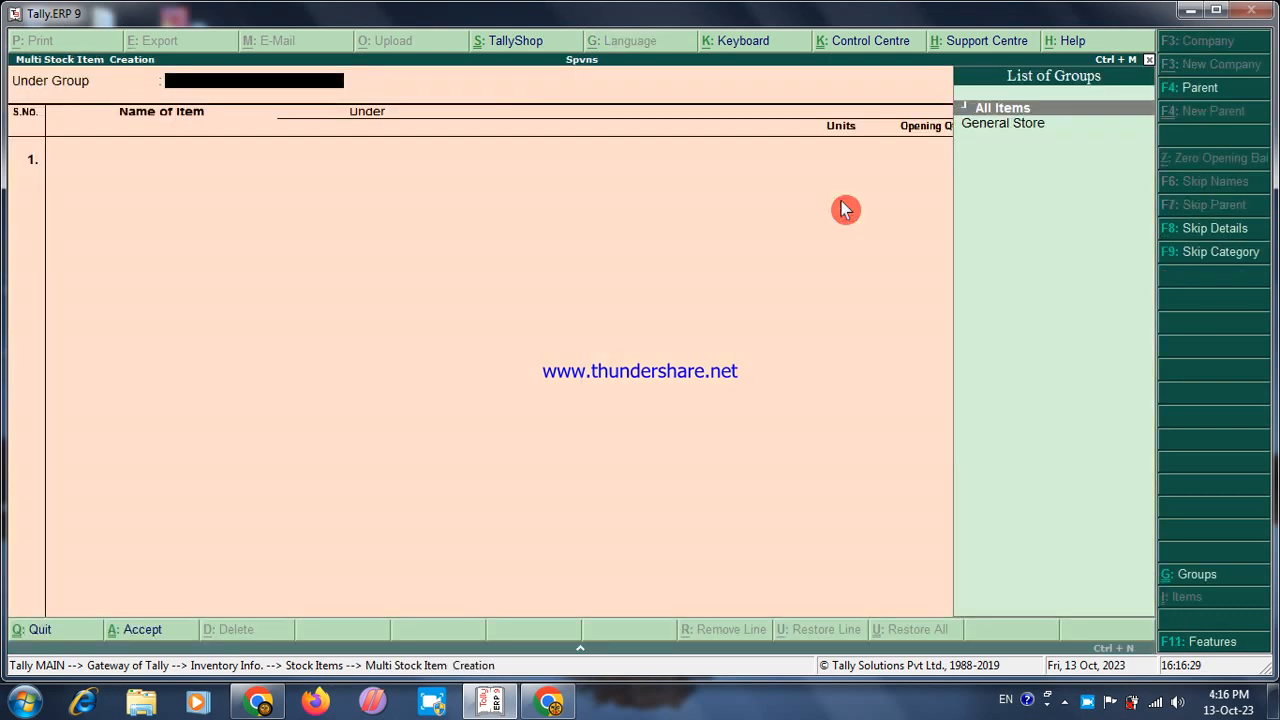
key(Down)
key(Return)
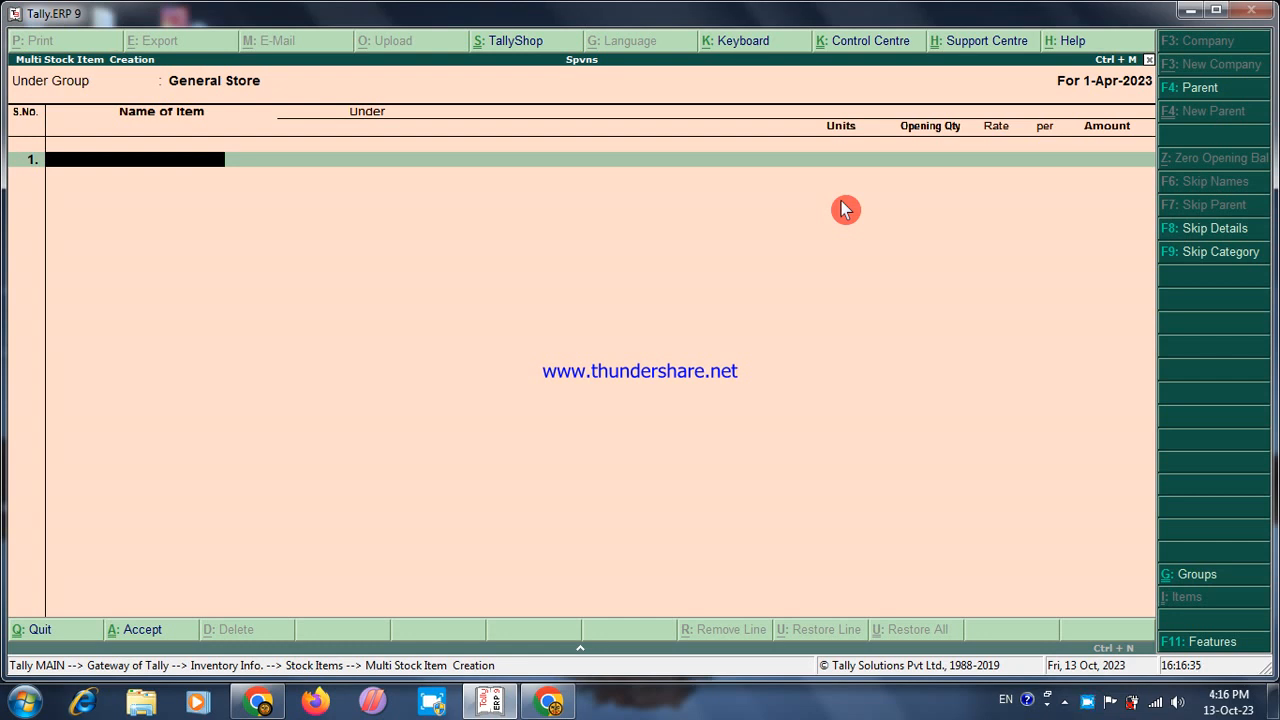
Add the stock item Salt under General Store with kg as its unit, and save the entry
text(Salt)
key(Return)
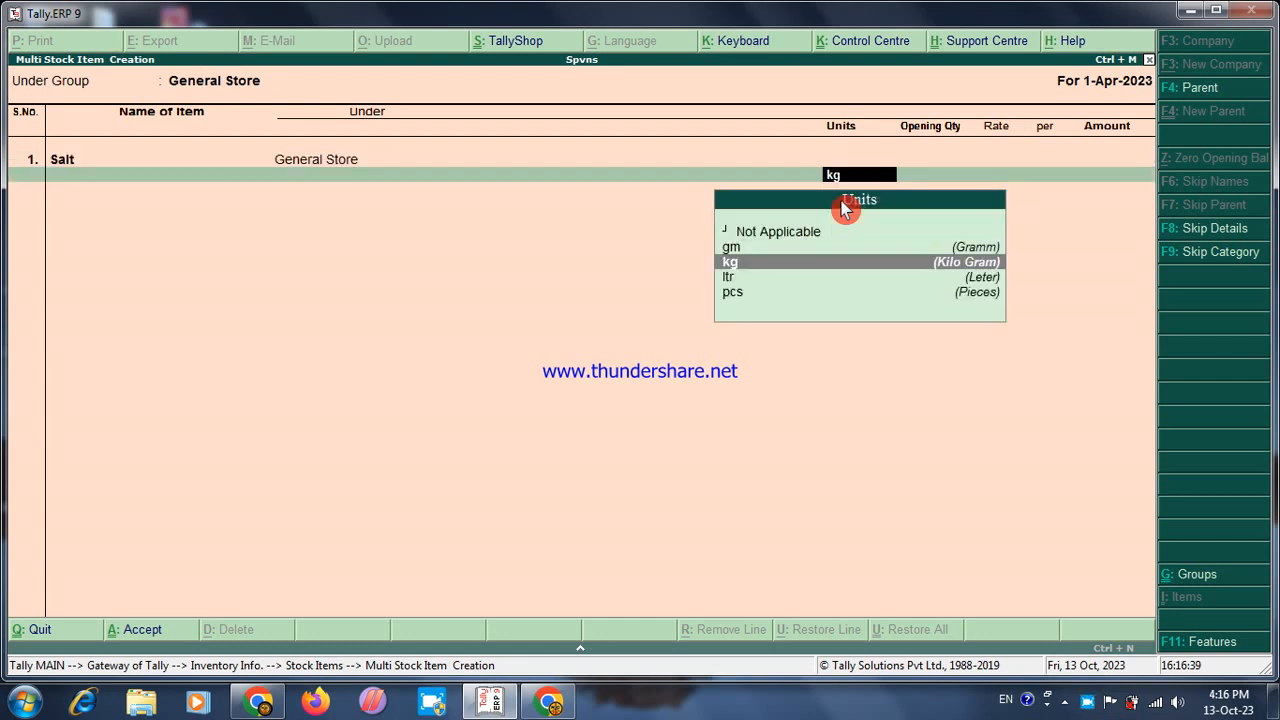
key(Return)
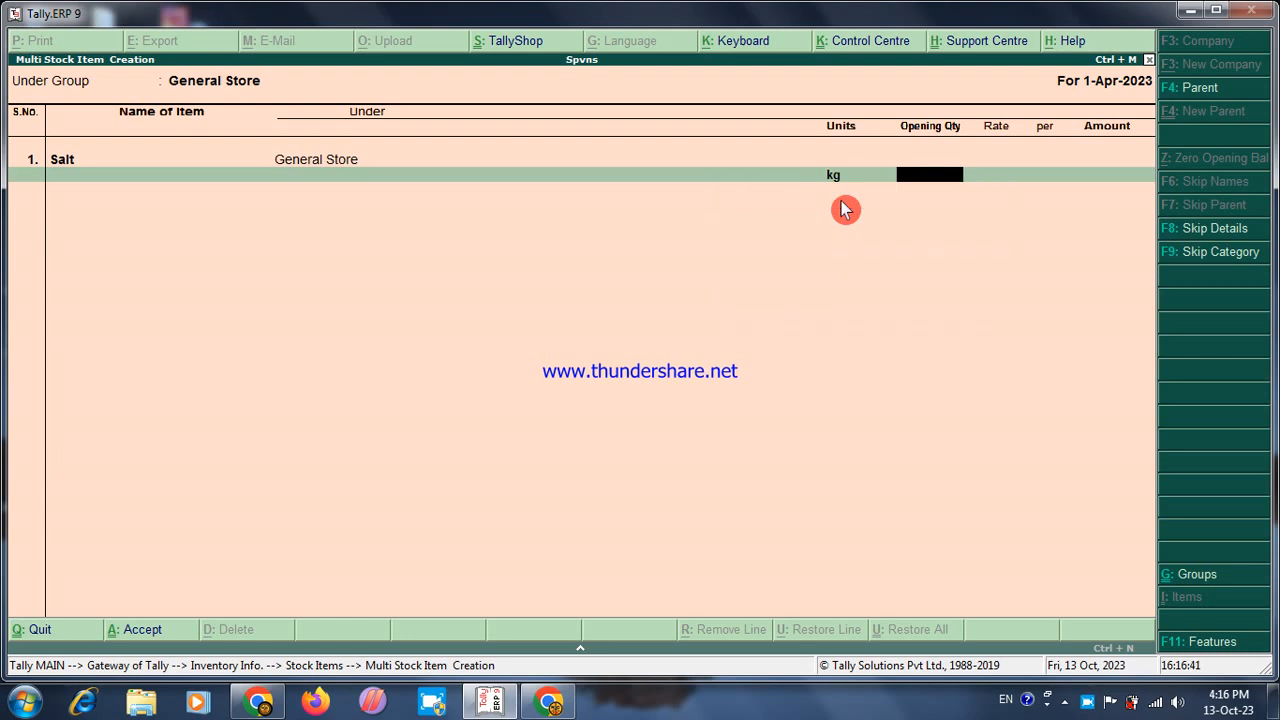
key(Return)
key(Return)
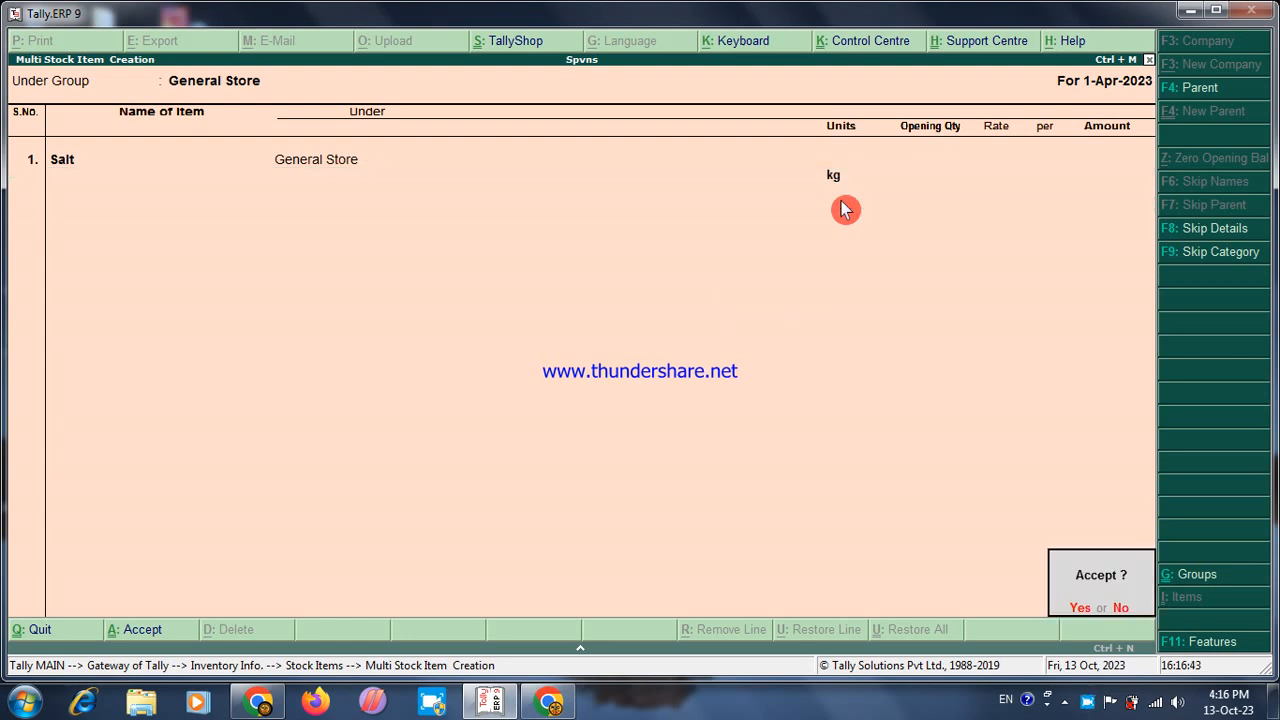
key(Return)
key(Return)
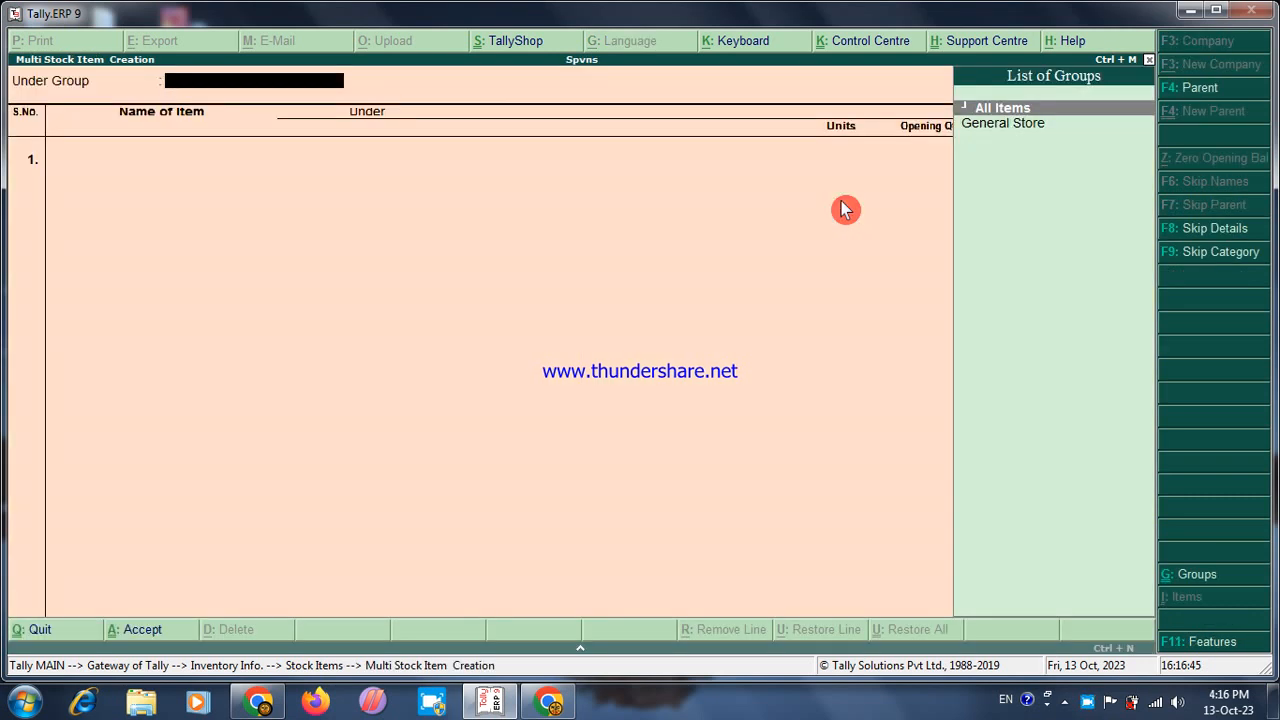
Choose General Store as the group for another batch of items and add Oil with ltr as its unit
key(Down)
key(Return)
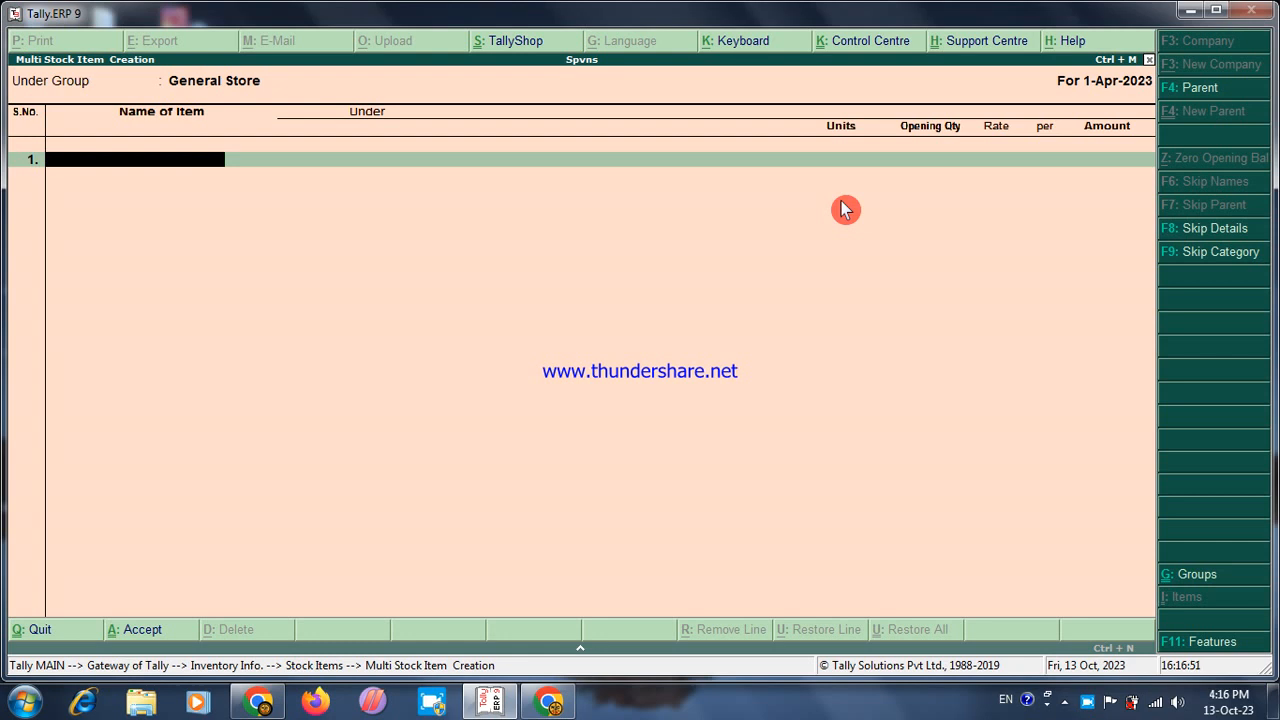
text(Oil)
key(Return)
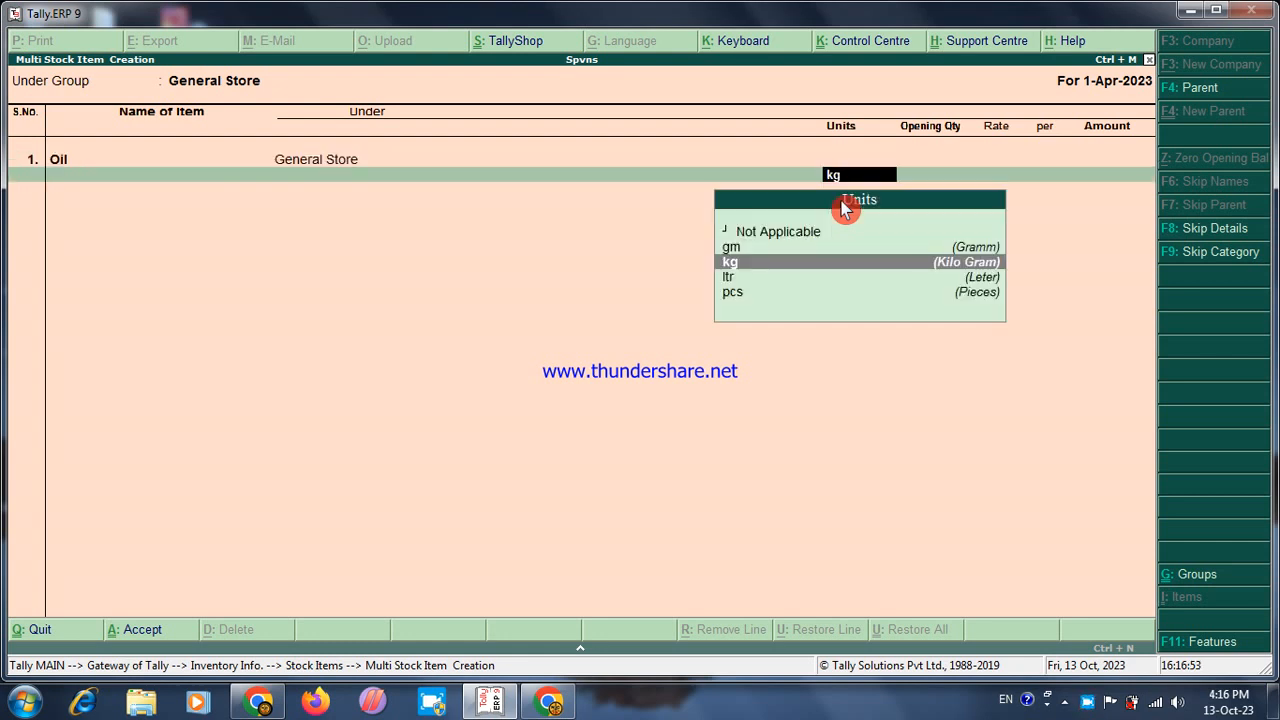
text(l)
key(Return)
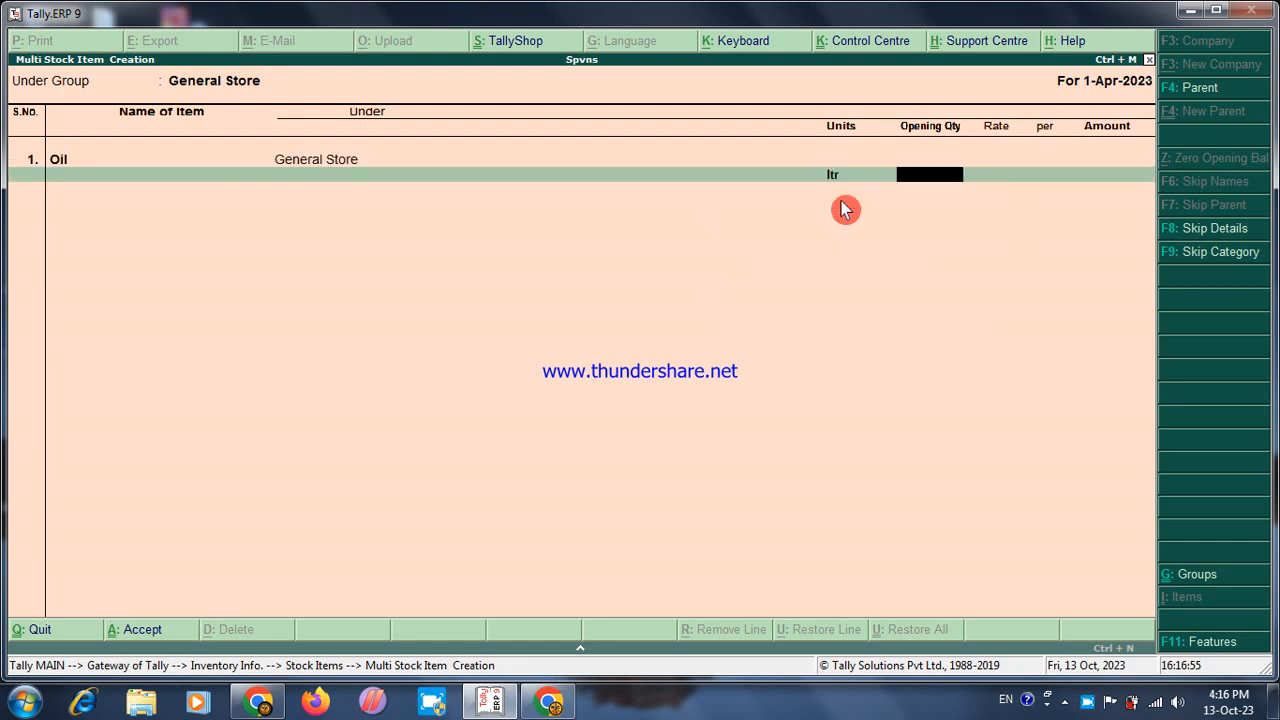
key(Return)
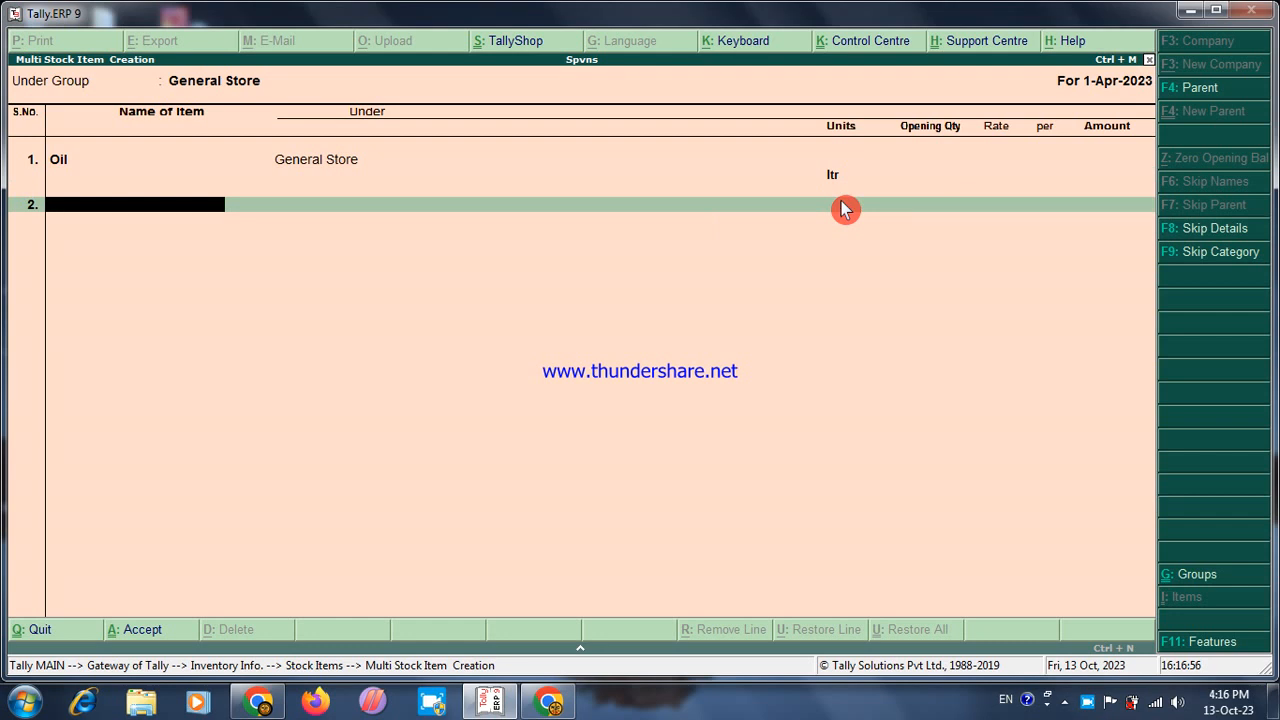
Add Refined Oil as the second item with ltr as its unit and no opening quantity
text(Refined)
key(Return)
key(Return)
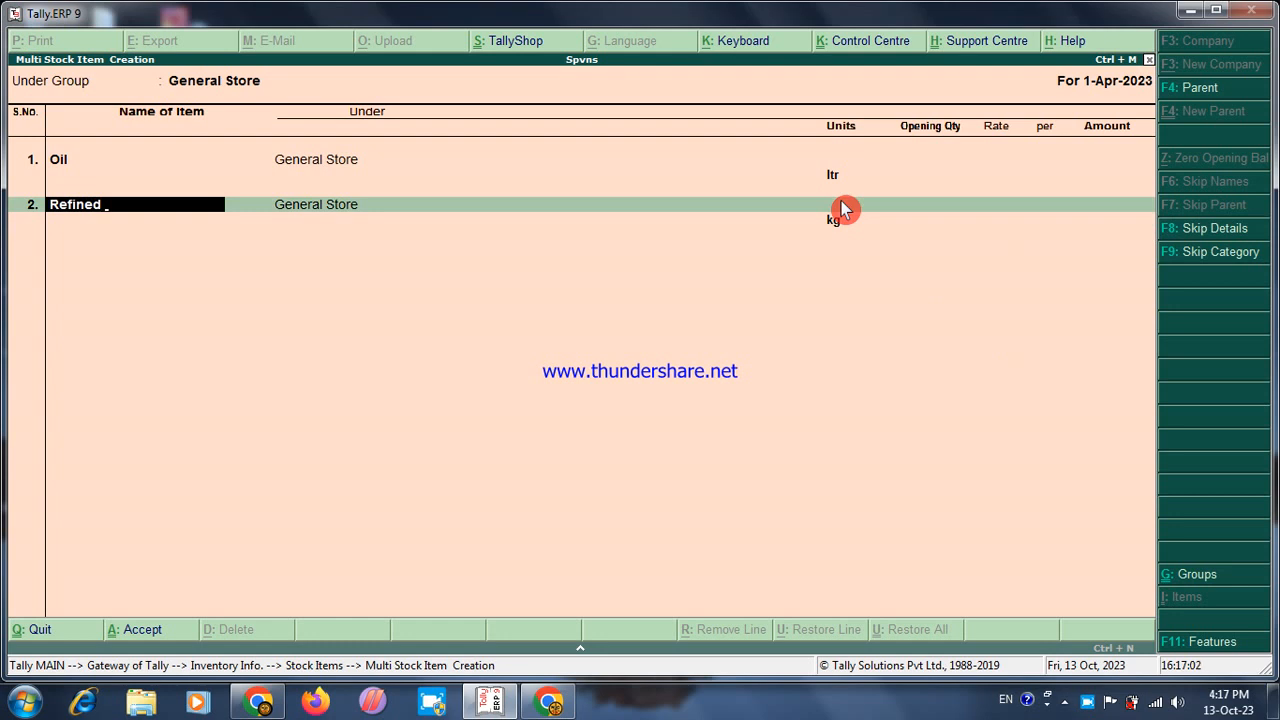
text(Oil)
key(Return)
key(Return)
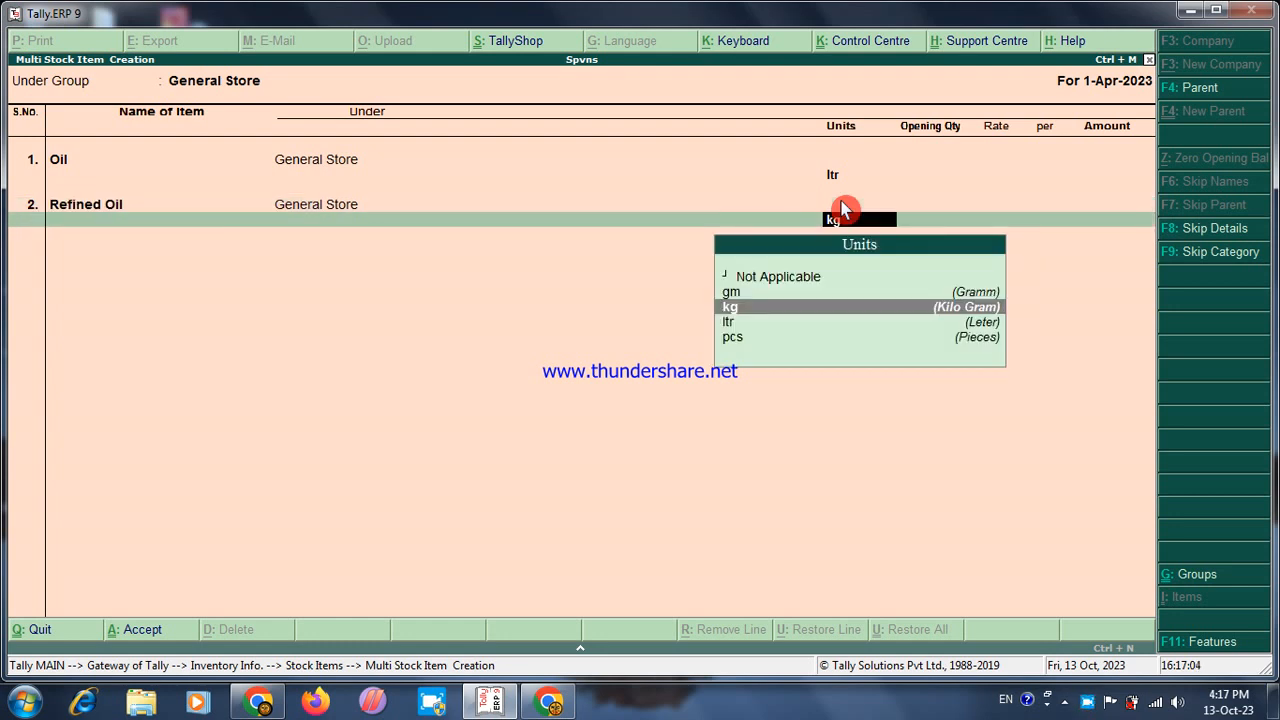
key(Down)
key(Return)
key(Return)
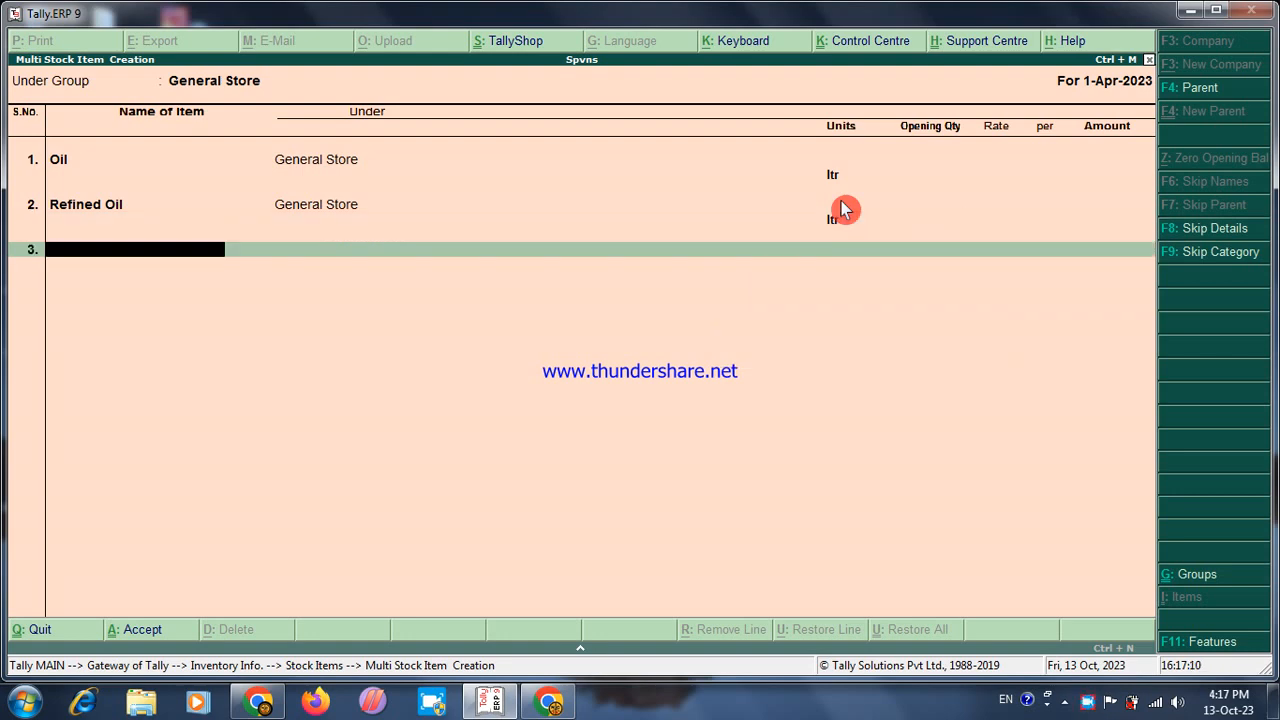
Add Wheats as the third item with kg as its unit
text(Wheats)
key(Return)
key(Down)
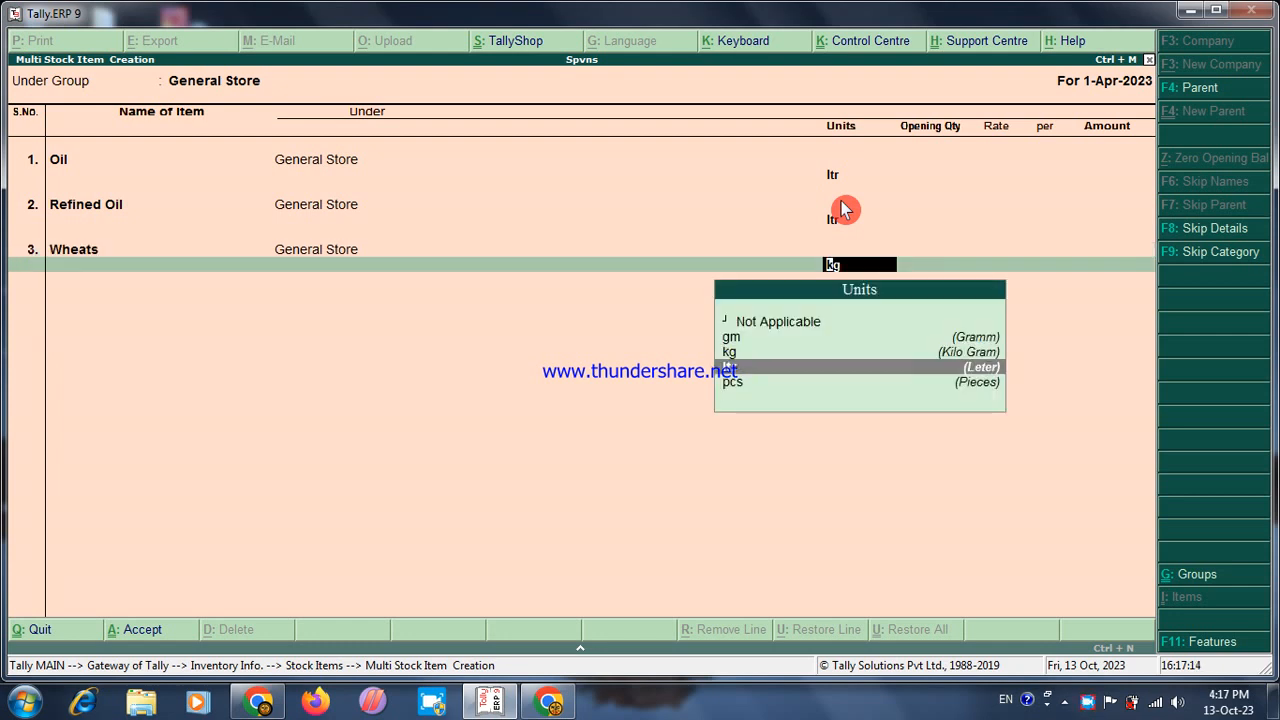
key(Return)
key(Return)
key(BackSpace)
key(BackSpace)
key(Down)
key(Up)
key(Up)
key(Return)
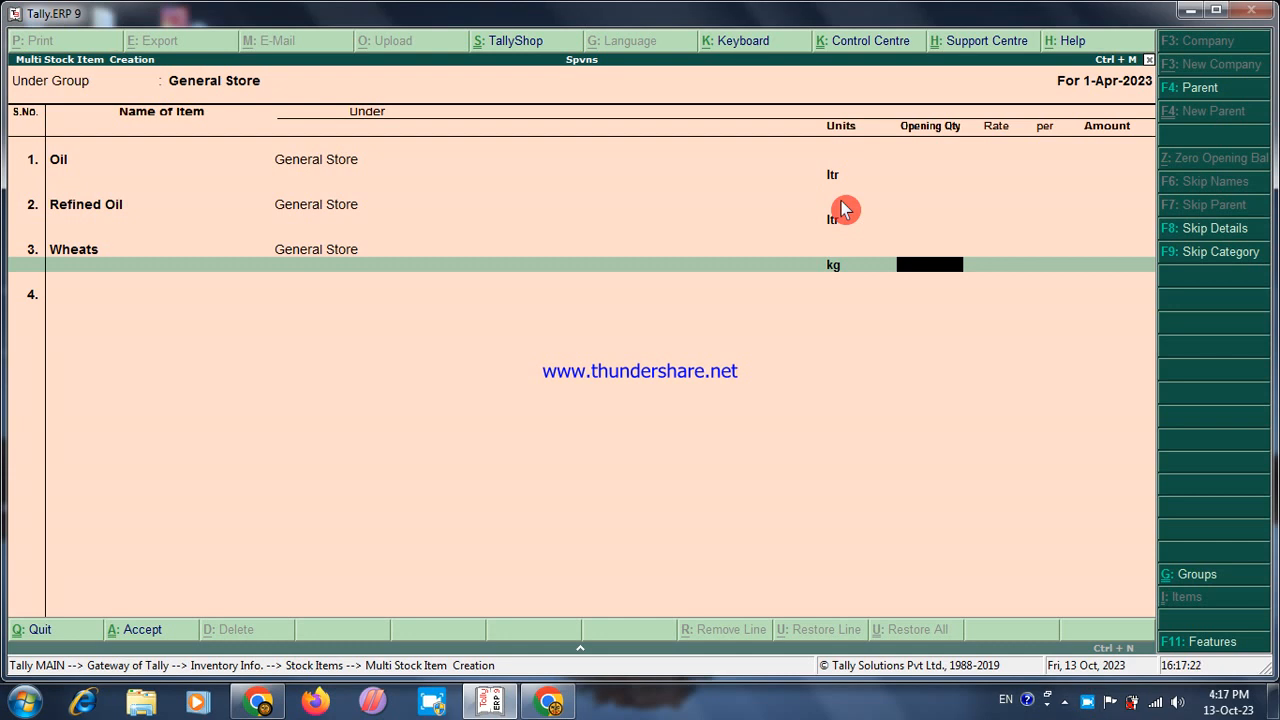
Give Wheats an opening quantity of 50 kg at a rate of 22 per kg
text(50)
key(Return)
text(22)
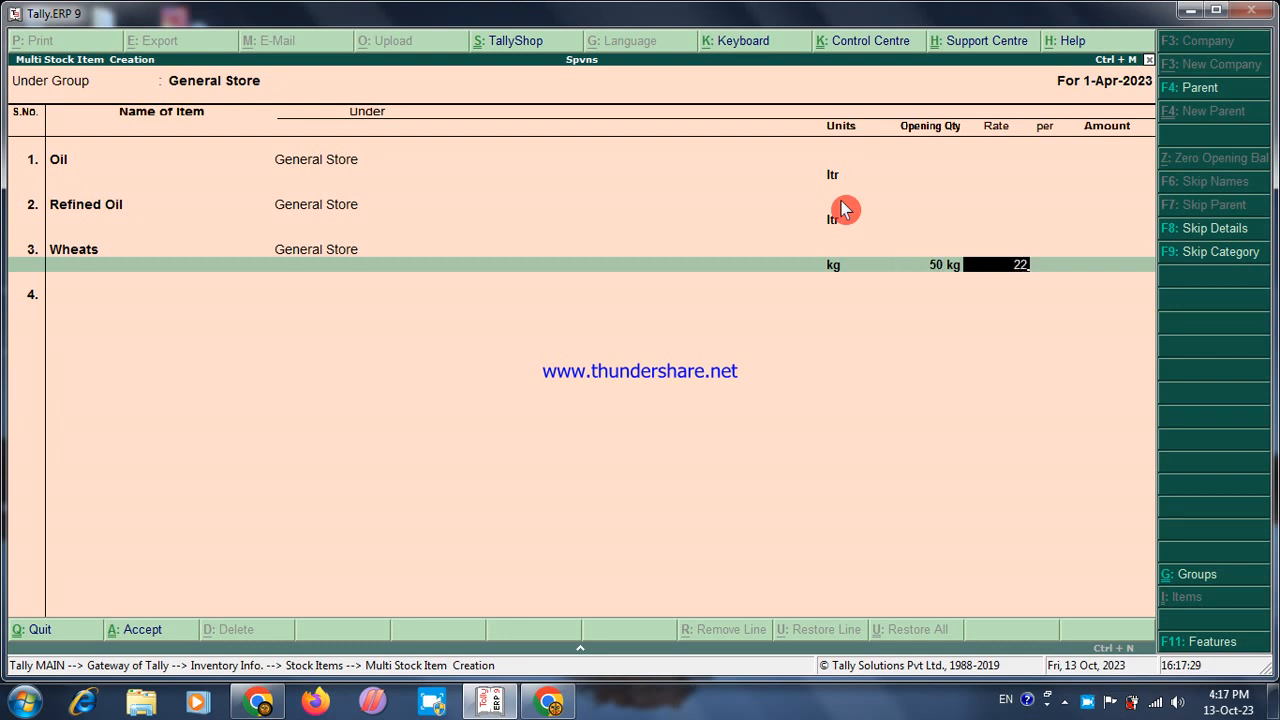
key(Return)
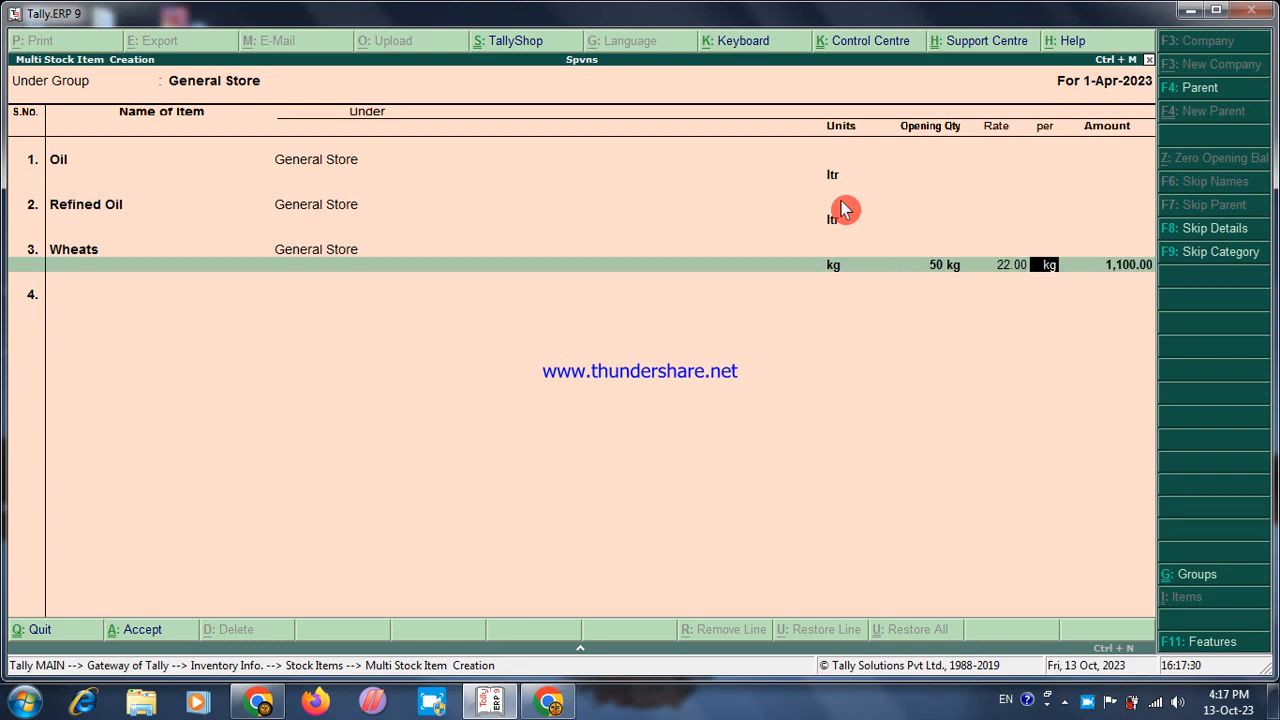
key(Return)
key(Return)
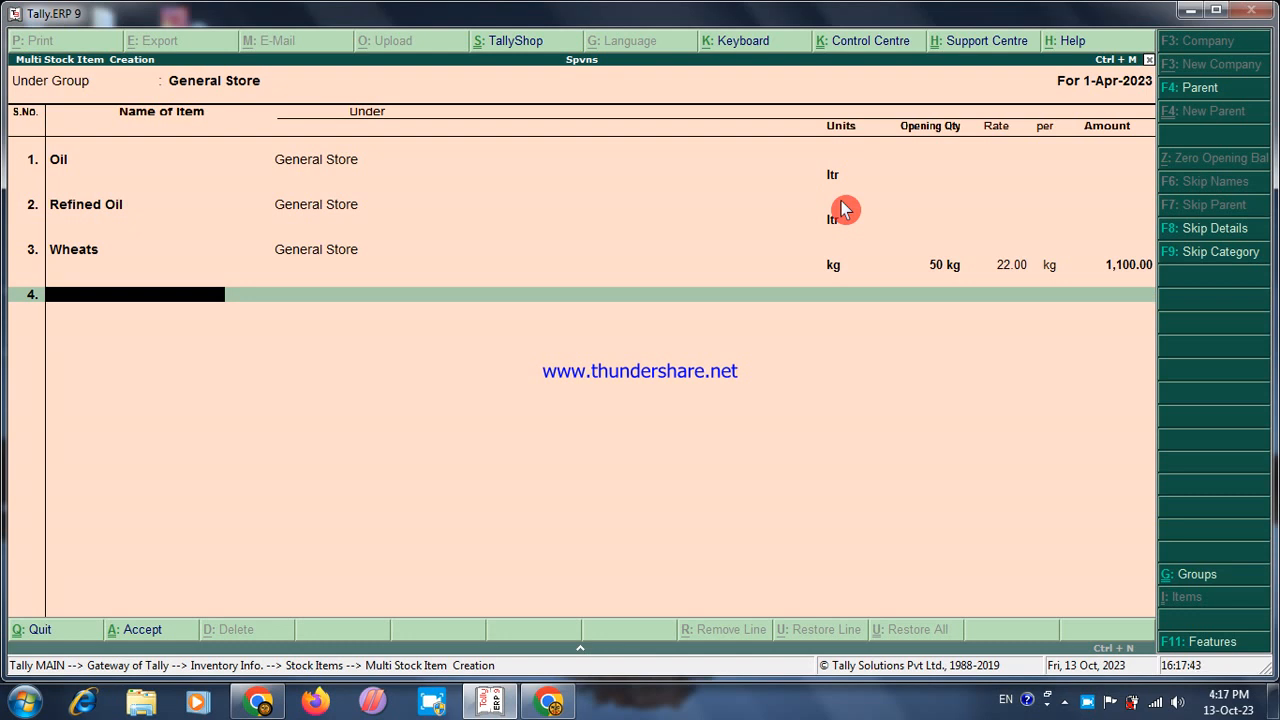
Add Pea as the fourth item with kg as its unit and no opening quantity
text(Pea)
key(Return)
key(Return)
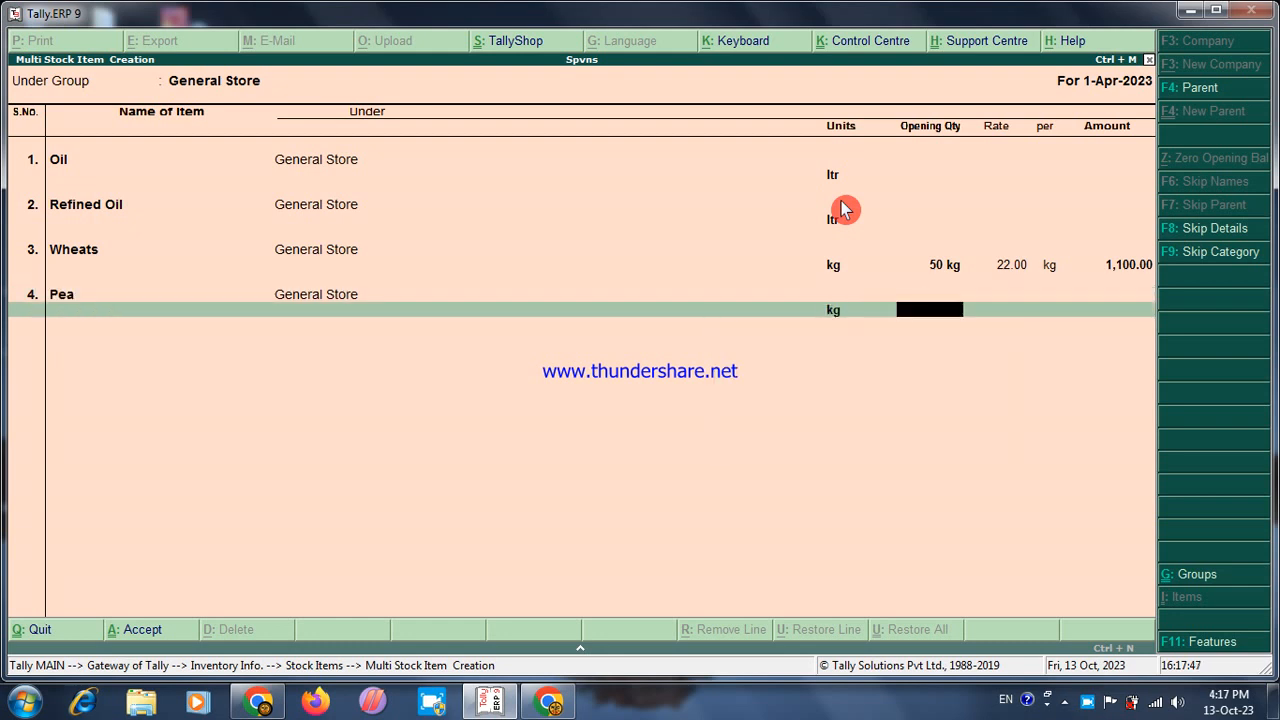
key(Return)
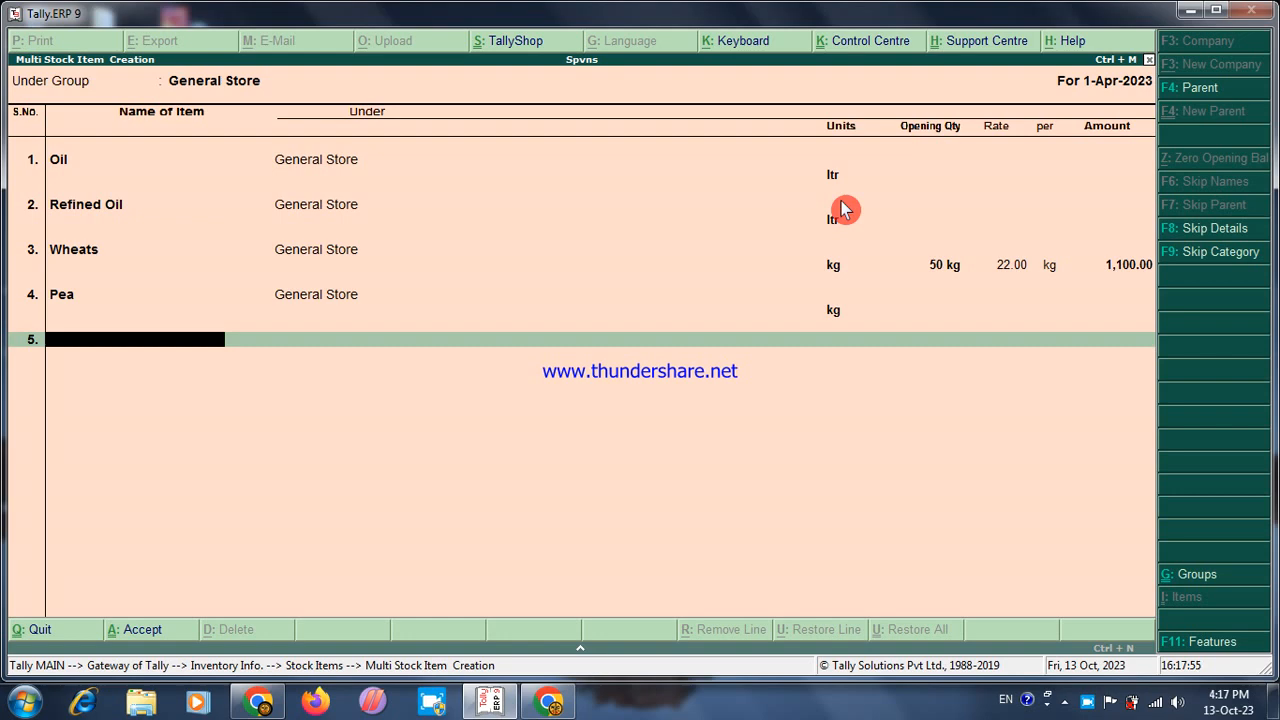
Add Kesher as the fifth item with gm as its unit and no opening quantity
text(sher)
key(Return)
key(Down)
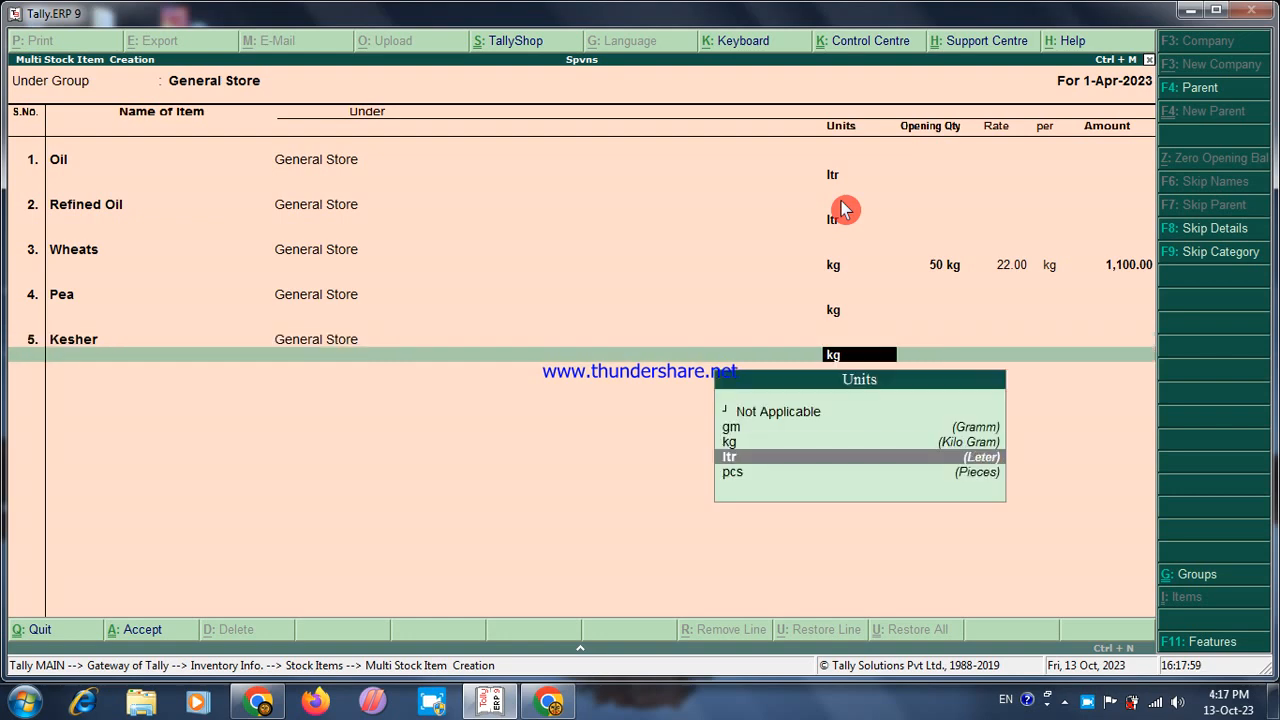
key(Up)
key(Up)
key(Return)
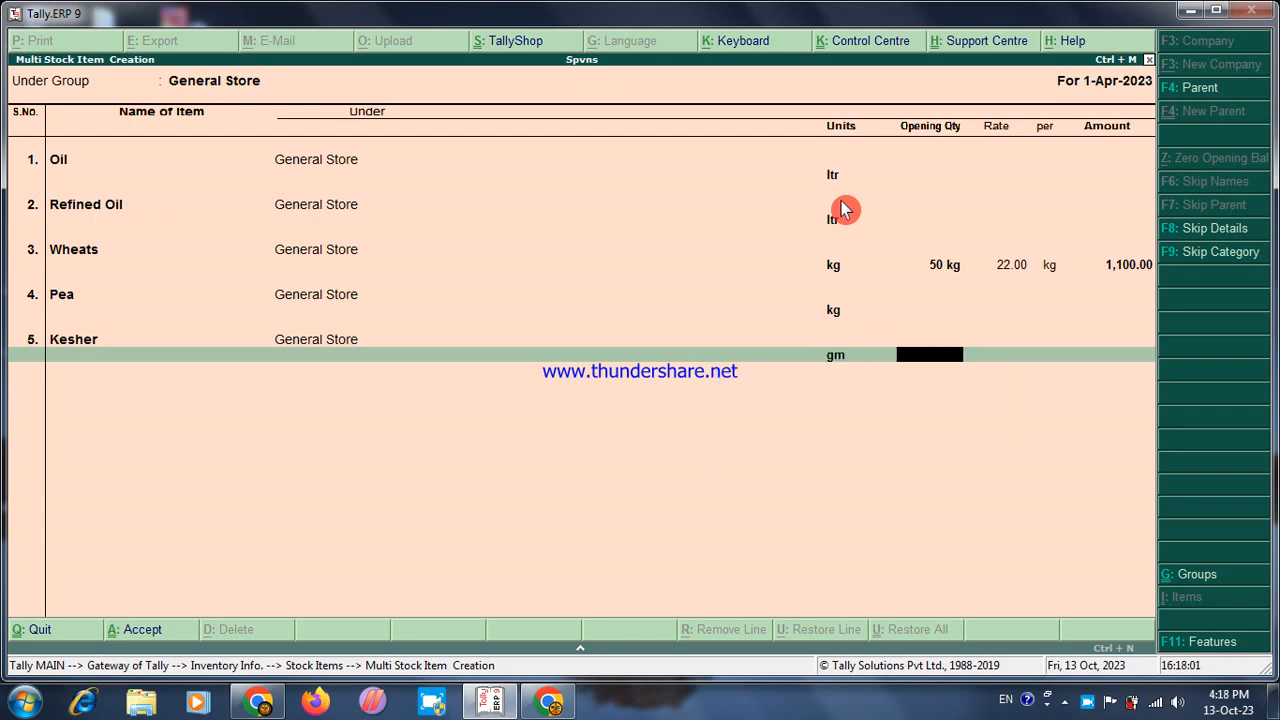
key(Return)
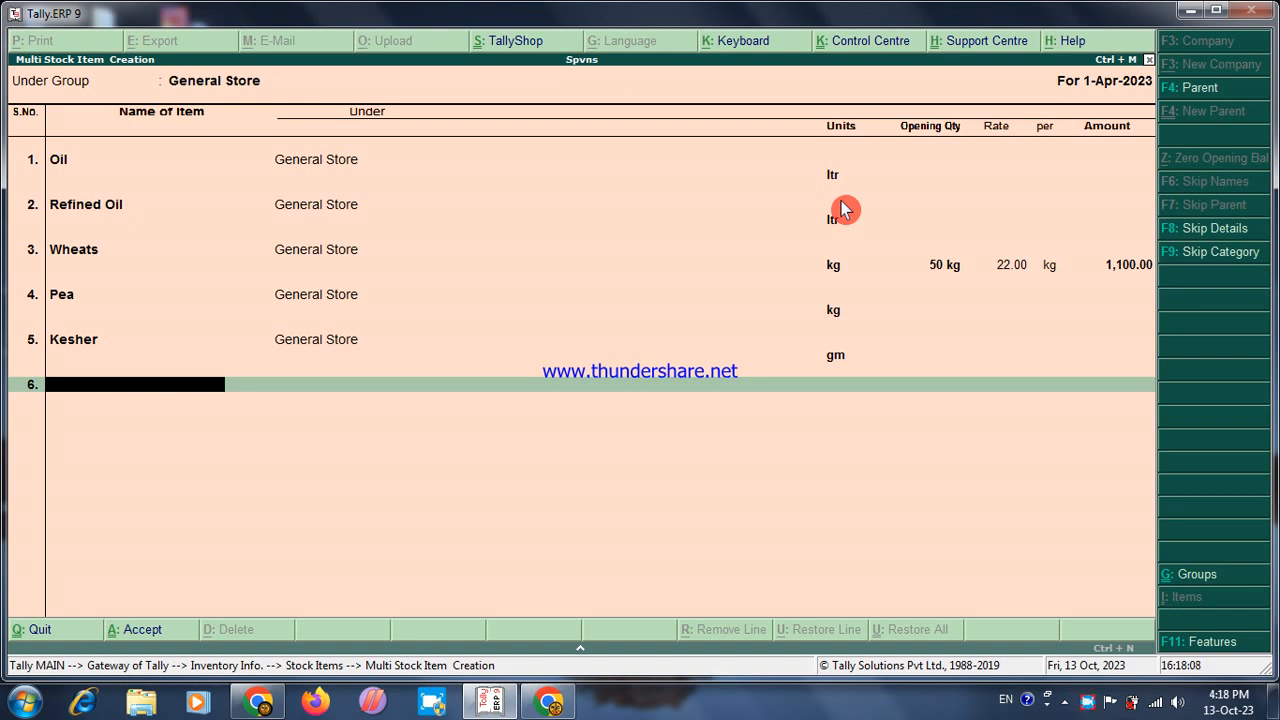
Add the sixth item with kg as its unit, correcting its name to Rice
text(Rece)
key(Return)
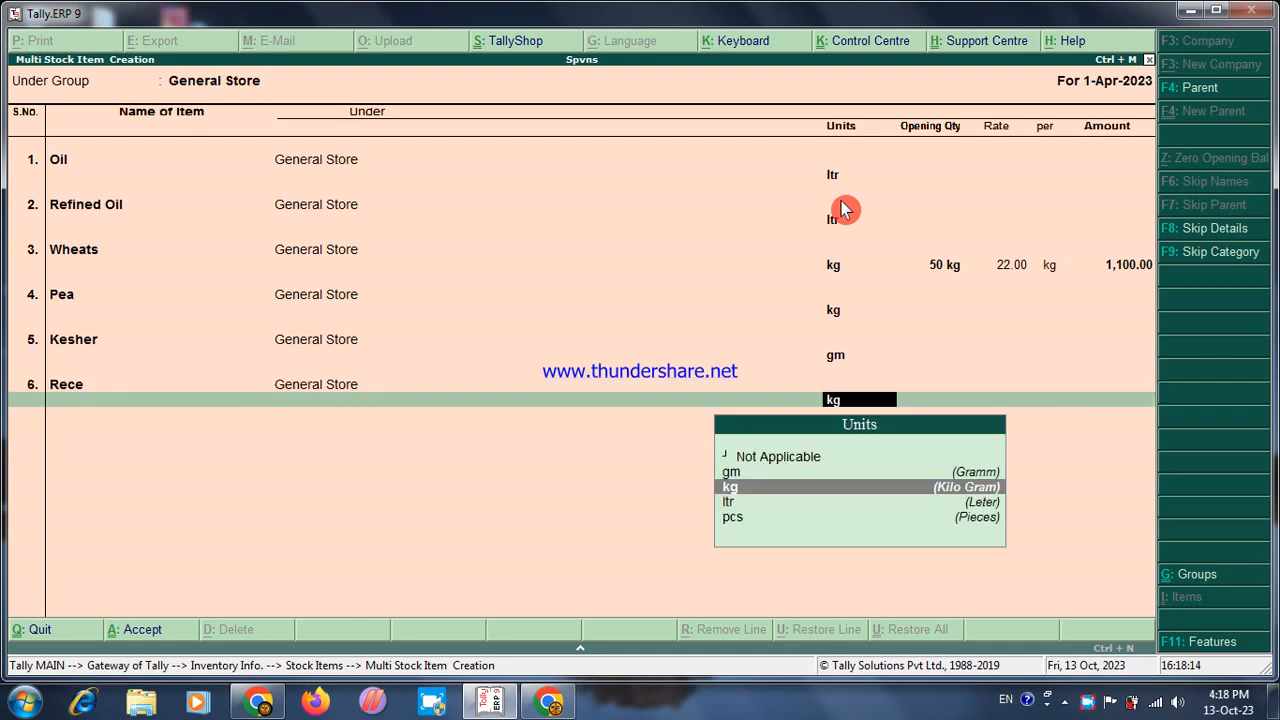
key(Return)
key(Up)
key(Up)
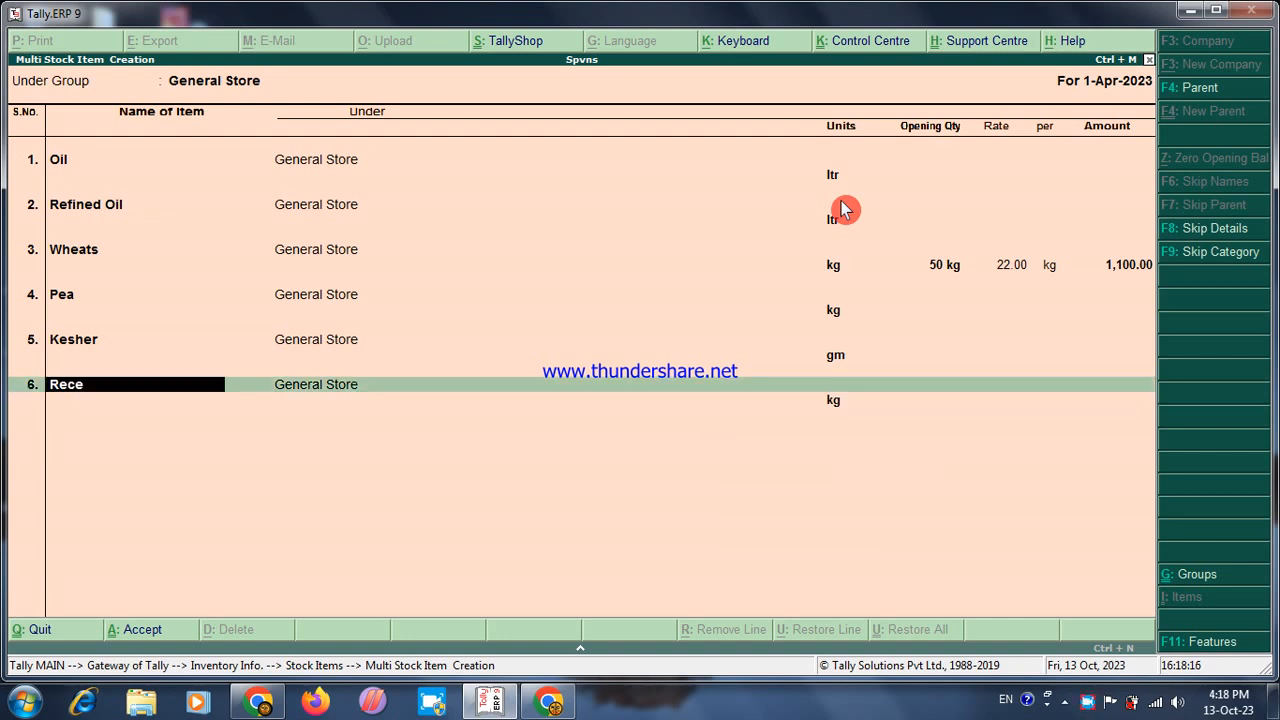
key(Down)
text(Rice)
key(Return)
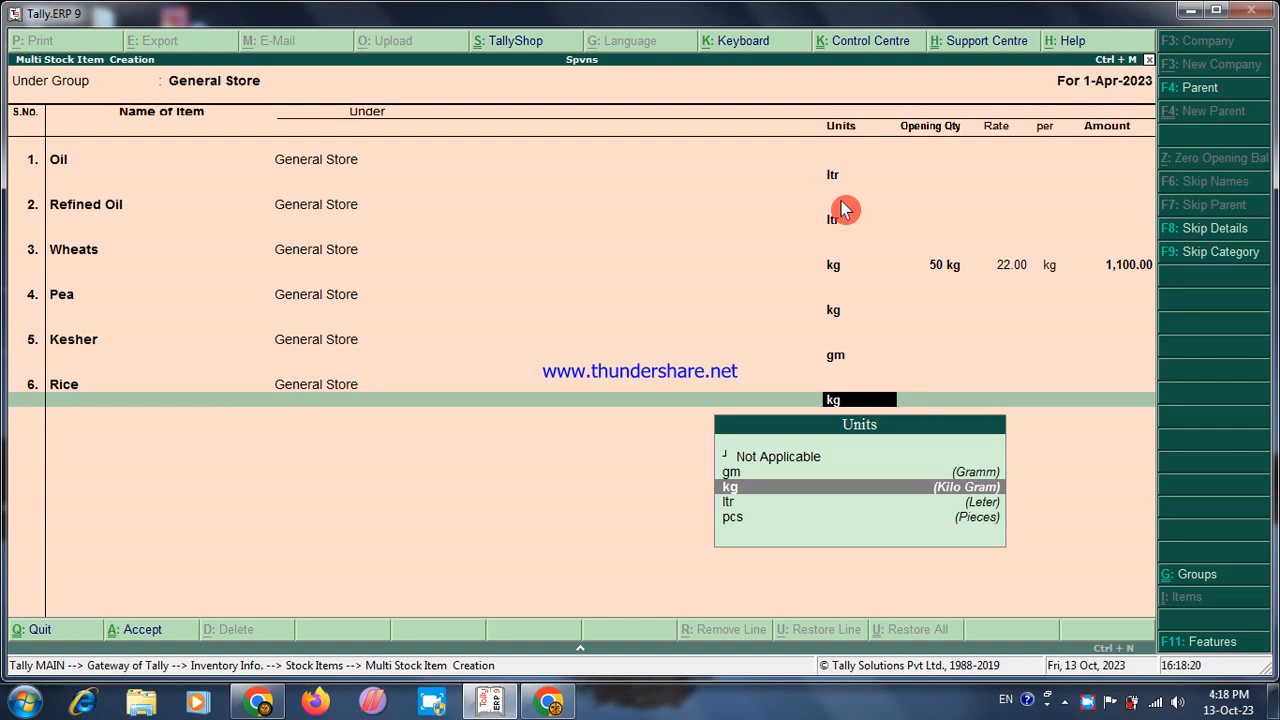
key(Return)
key(Return)
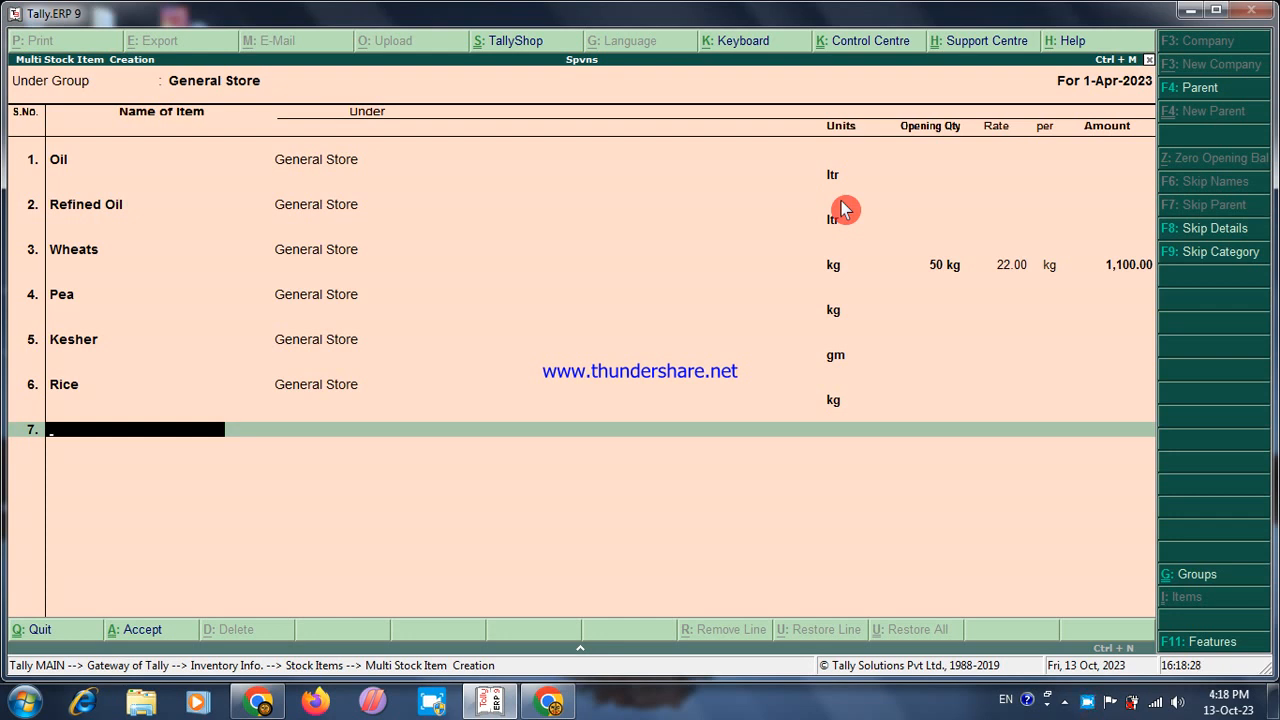
Add Meet Masala as the seventh item with pcs as its unit and no opening quantity
text(Meet Masala)
key(Return)
key(Down)
key(Down)
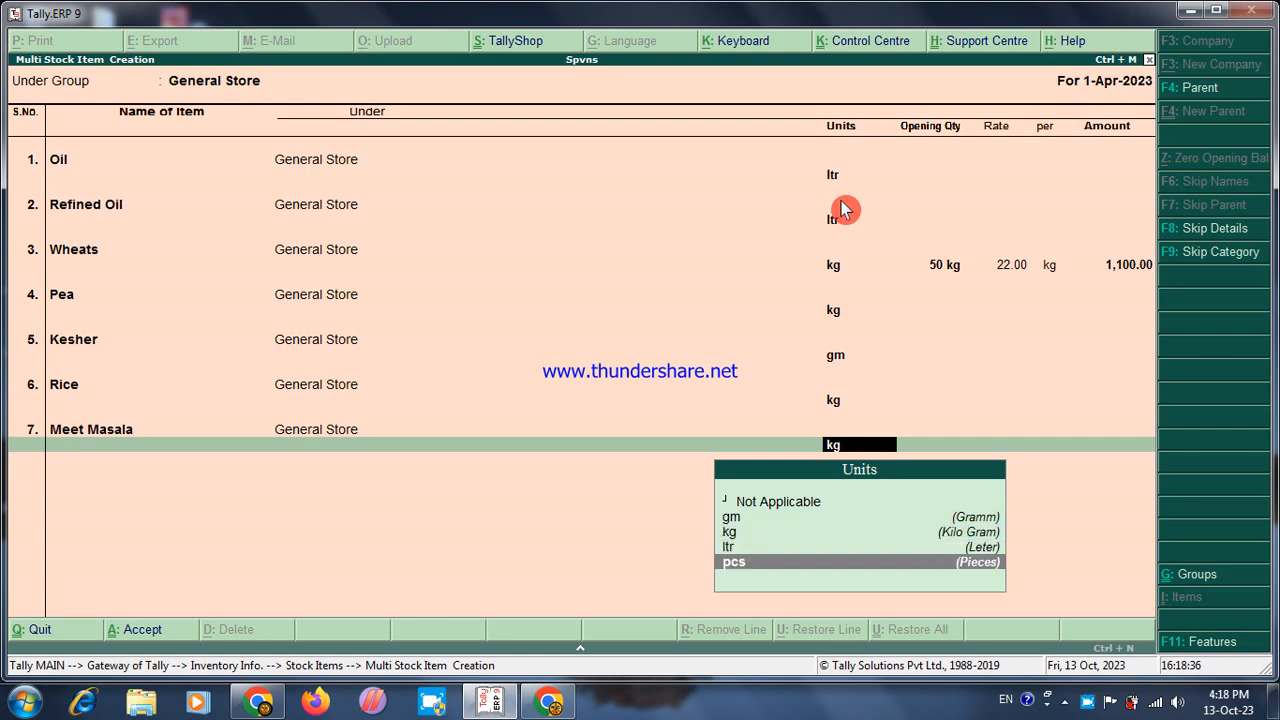
key(Return)
key(Return)
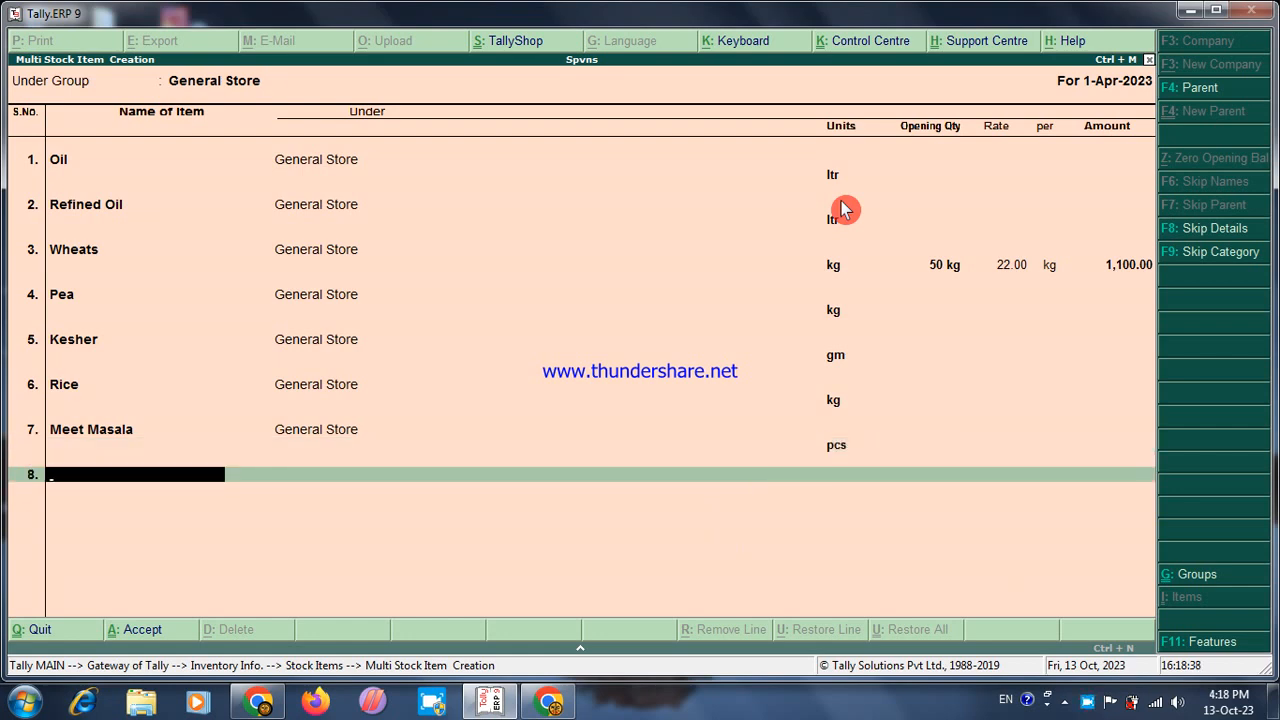
Add Machis as the eighth item with pcs as its unit, save the batch and leave multiple item creation
text(Machis)
key(Return)
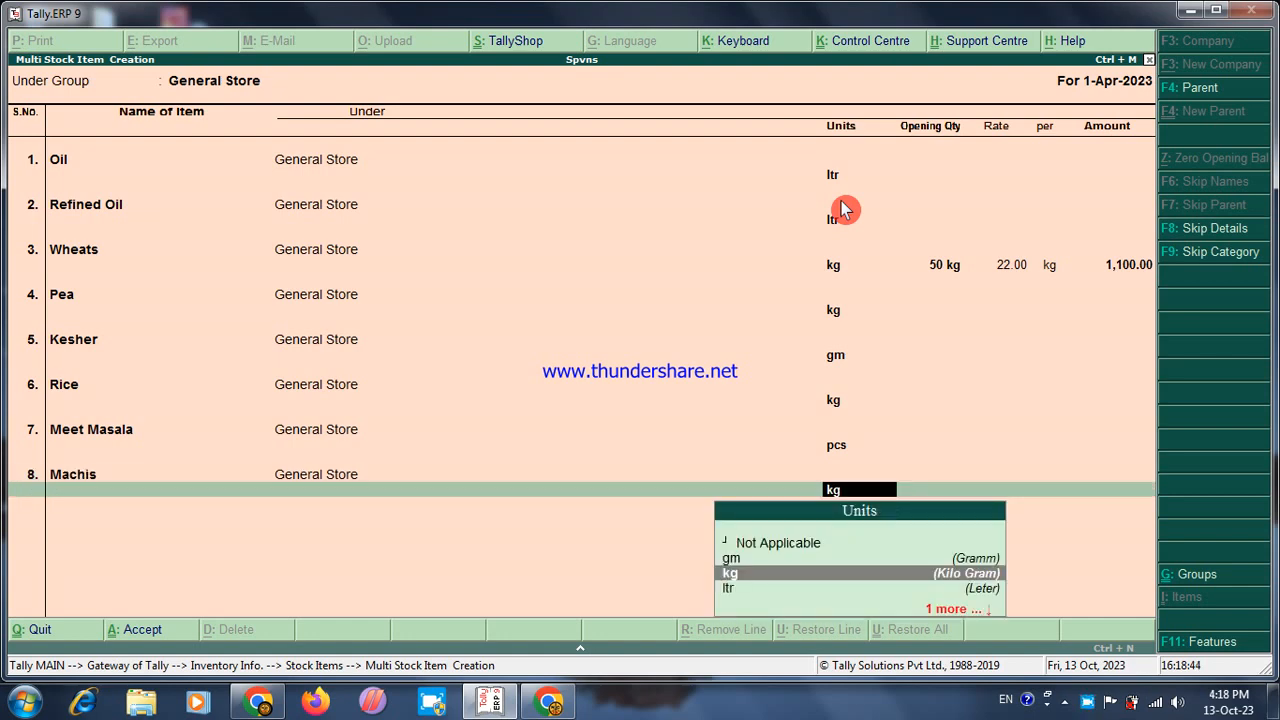
key(Down)
key(Down)
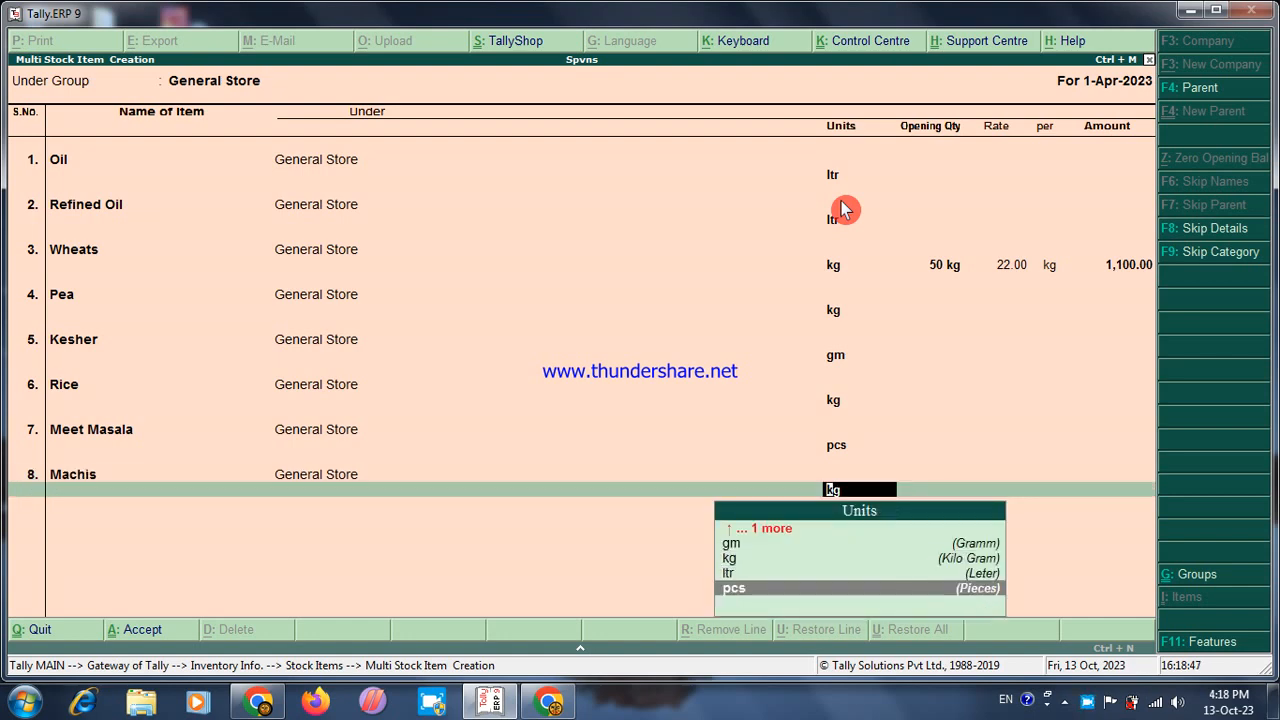
key(Return)
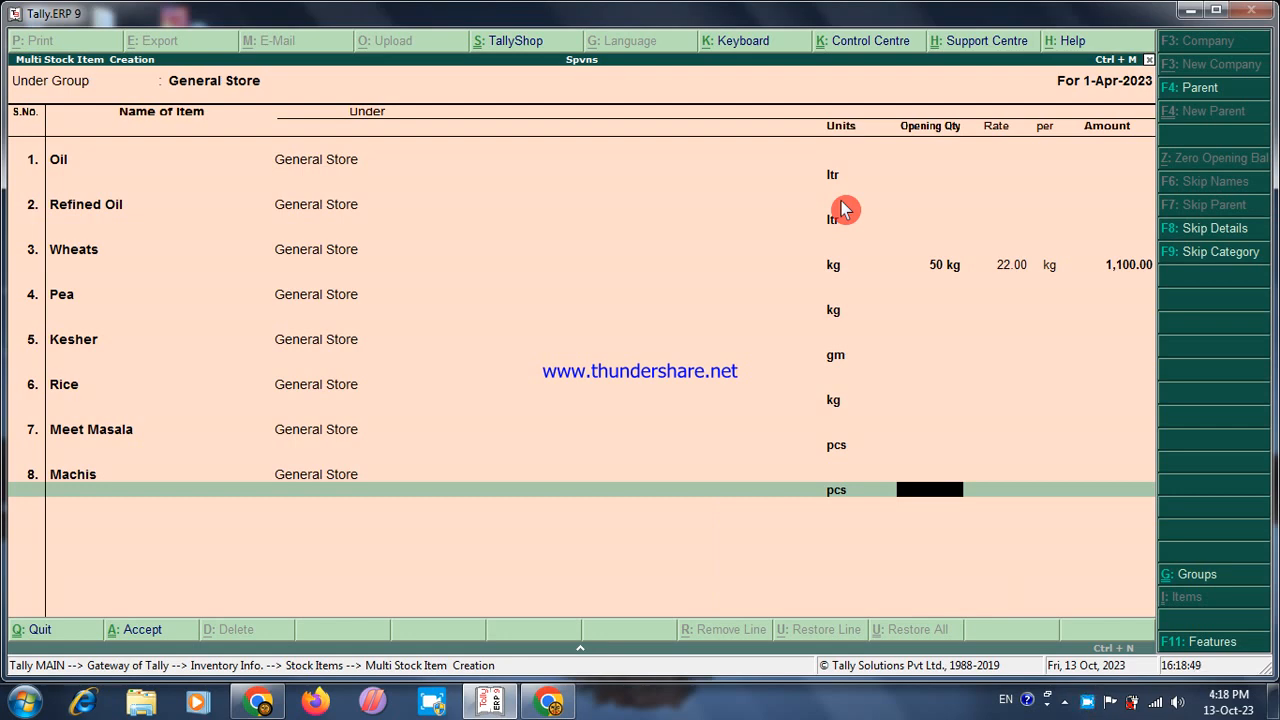
key(Return)
key(Return)
key(Return)
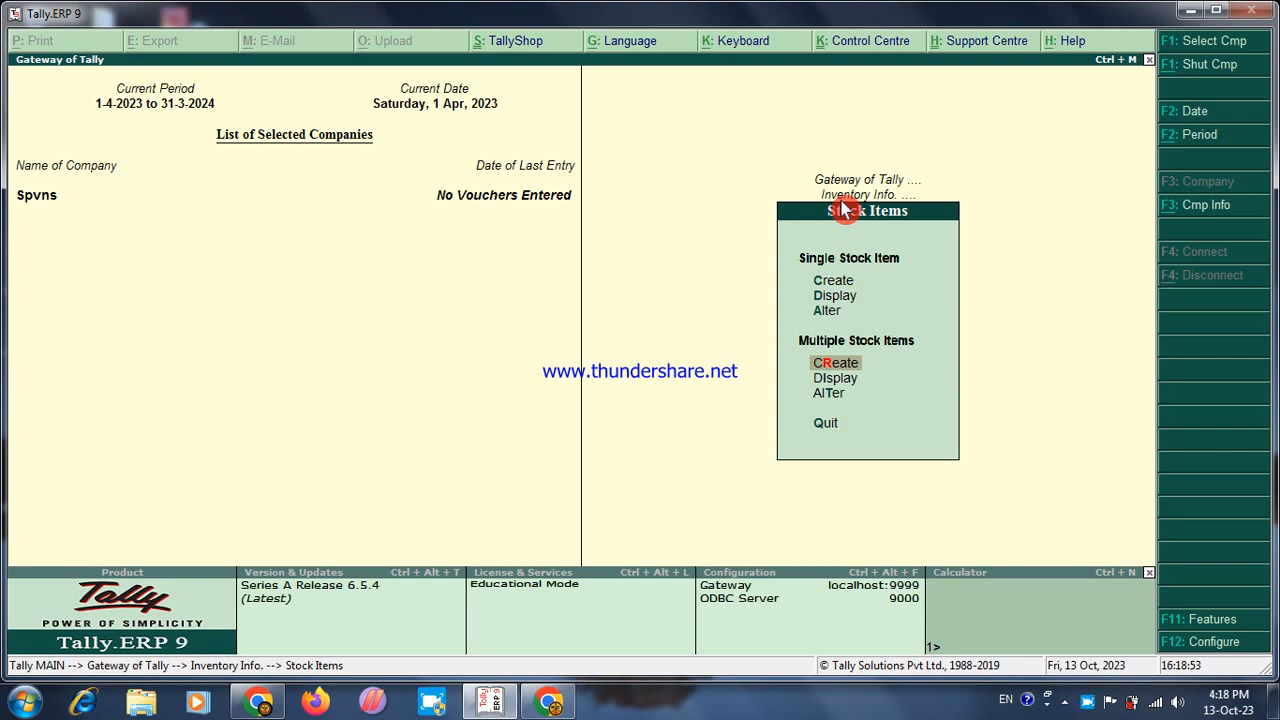
Examine the list of single stock items available for display, and close it
key(Up)
key(Up)
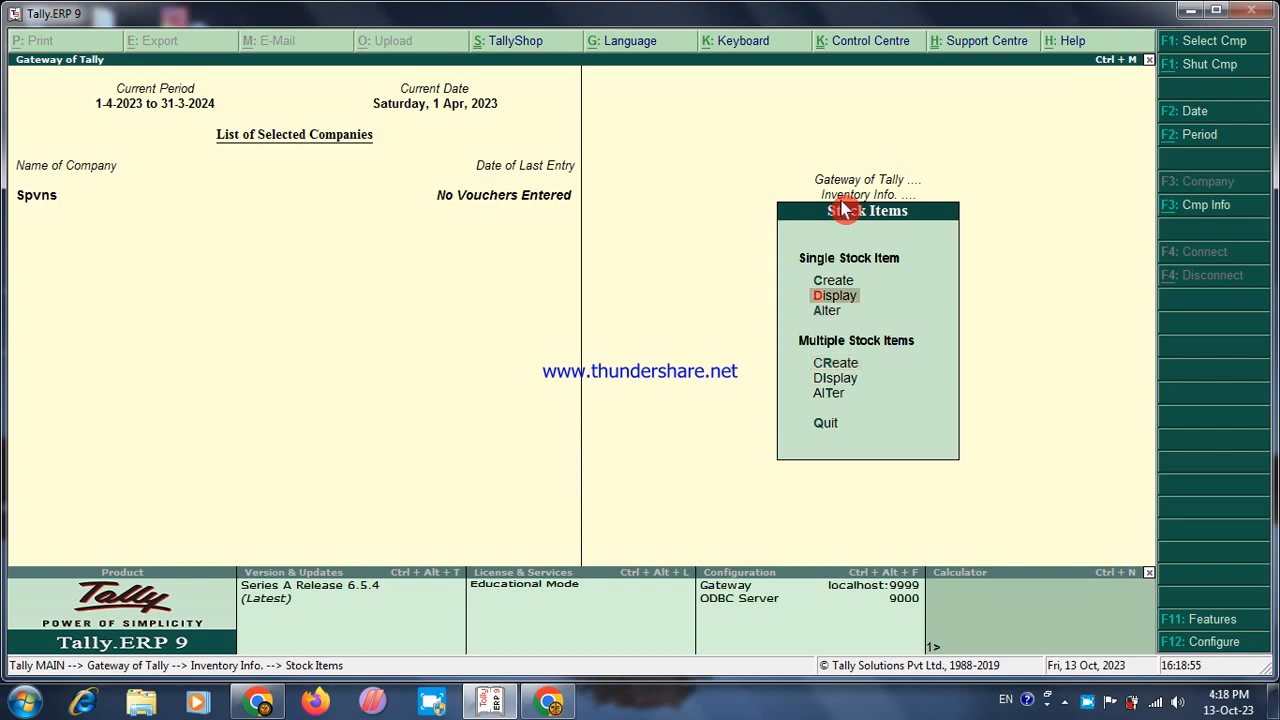
key(Return)
key(Escape)
key(Return)
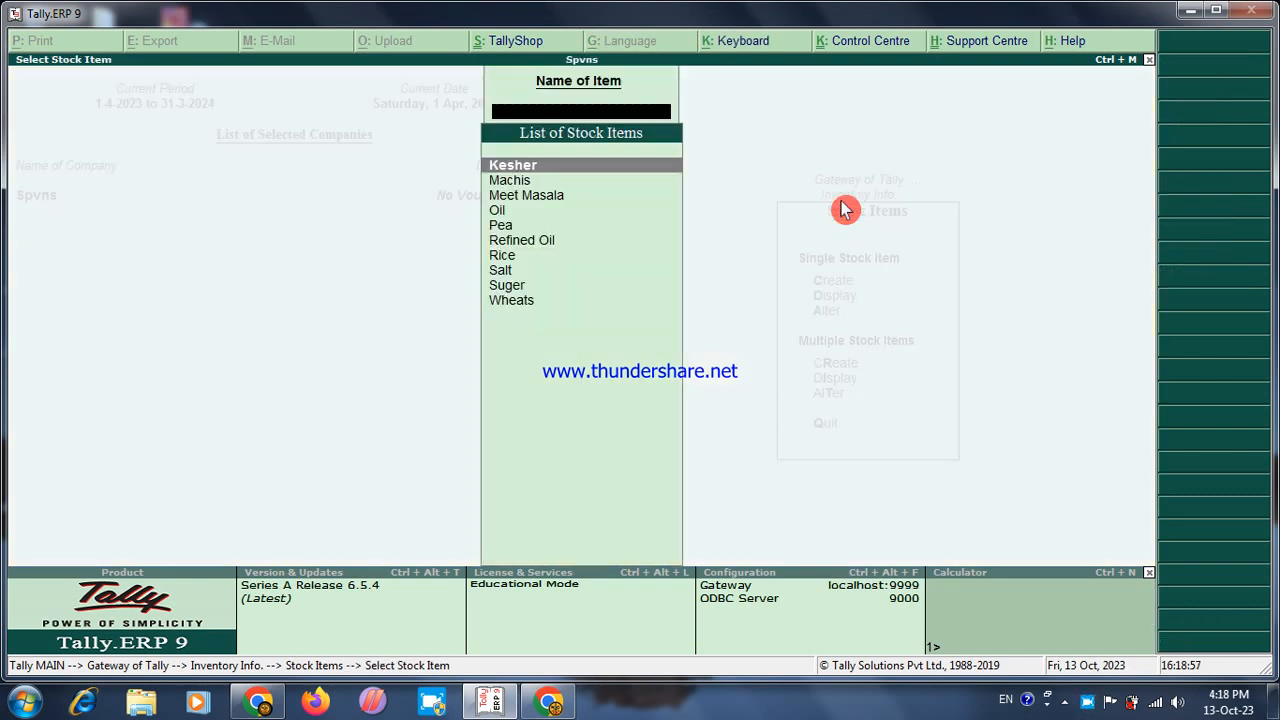
key(Escape)
Open all stock items of the General Store group for multiple alteration to review their names and units
key(Down)
key(Down)
key(Down)
key(Down)
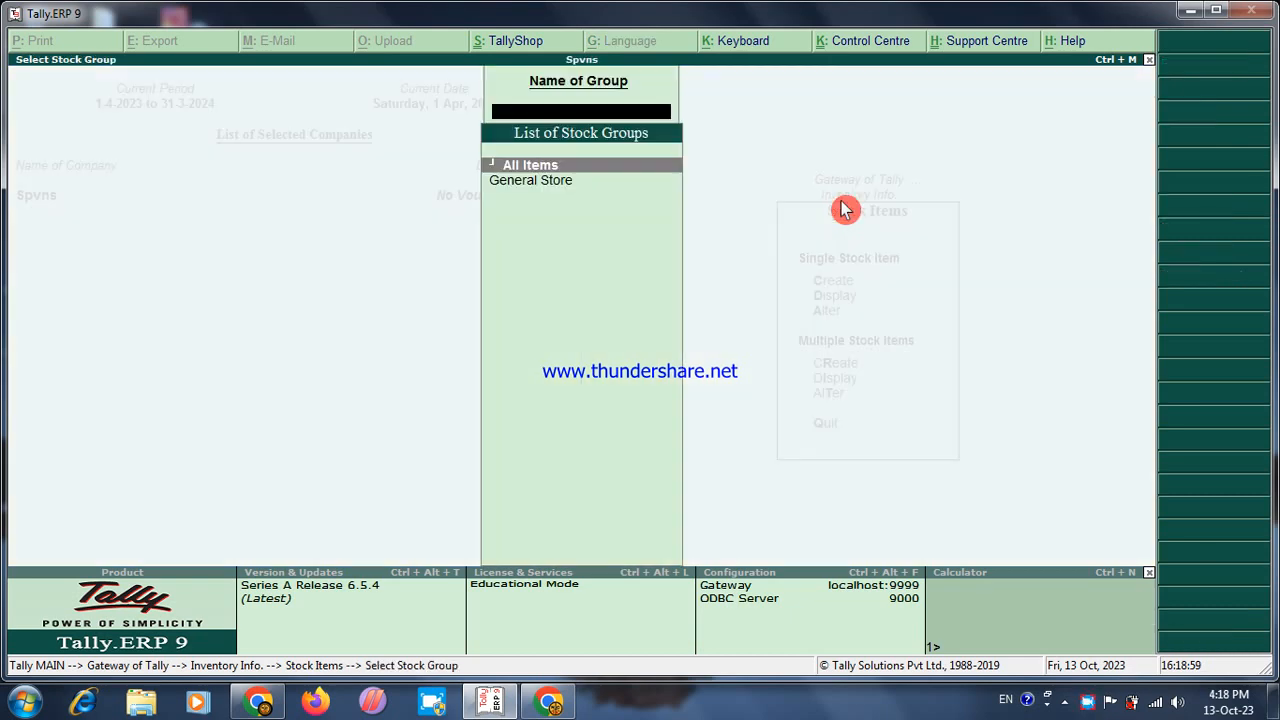
key(Return)
key(Down)
key(Return)
key(Return)
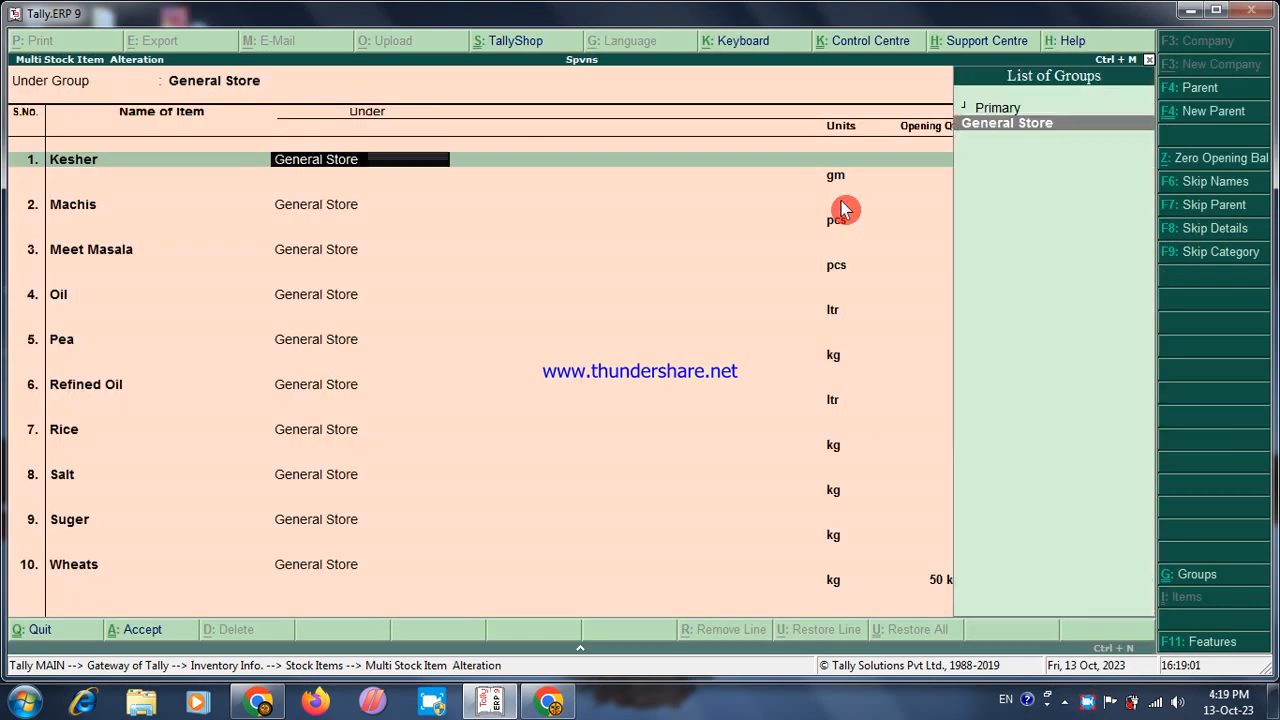
Close the multiple stock item alteration for General Store and return to the Gateway of Tally
key(Return)
key(Return)
key(Return)
key(Escape)
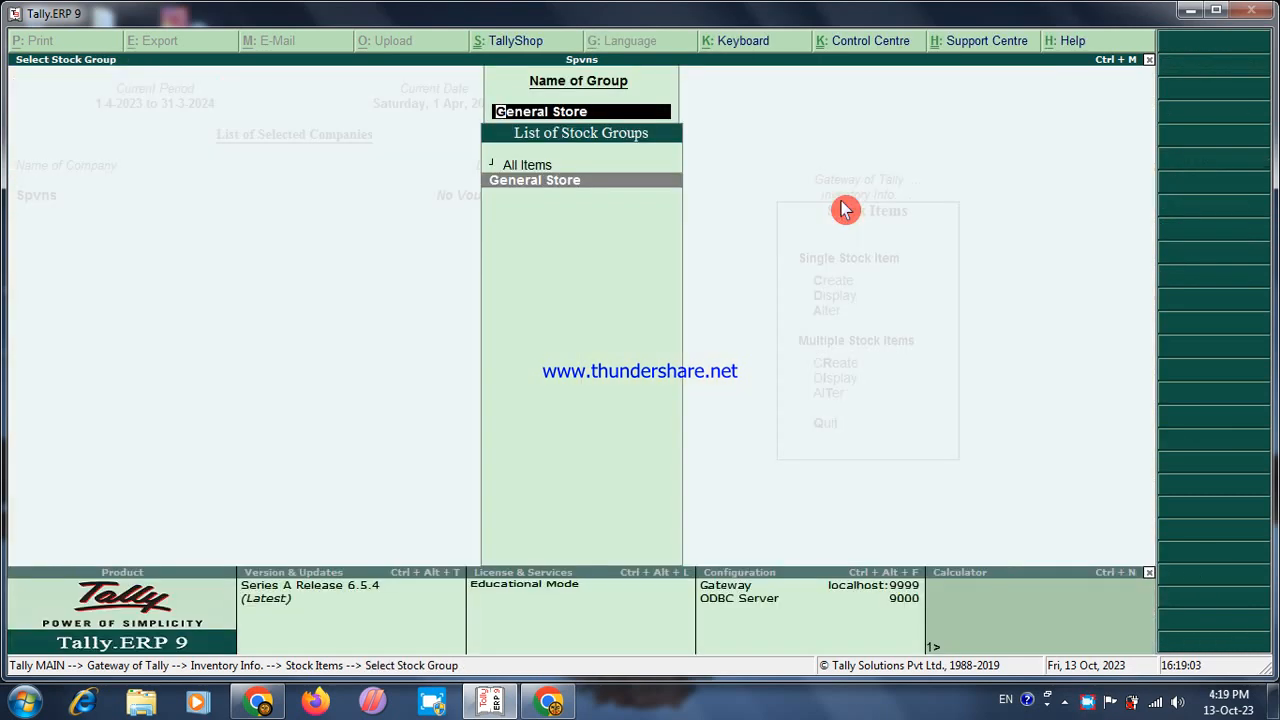
key(Escape)
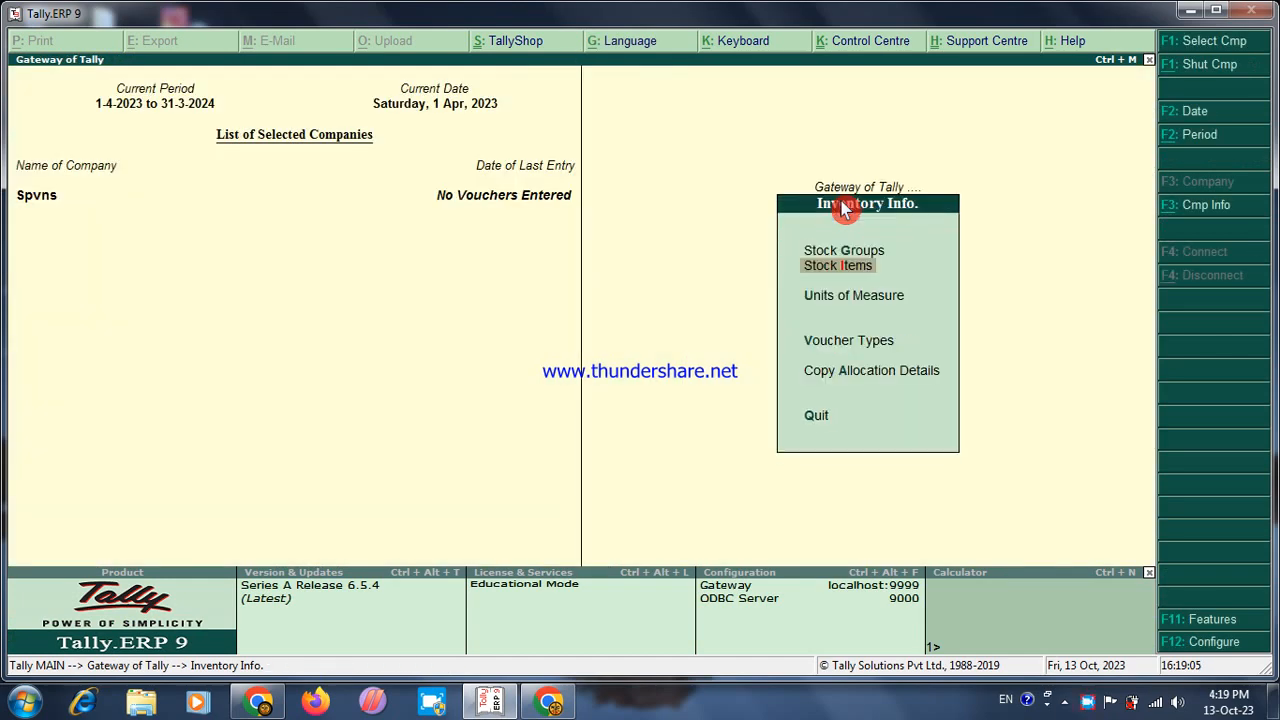
key(Escape)
Start creating a single ledger named Purchase and place it under Purchase Accounts
key(Up)
key(Return)
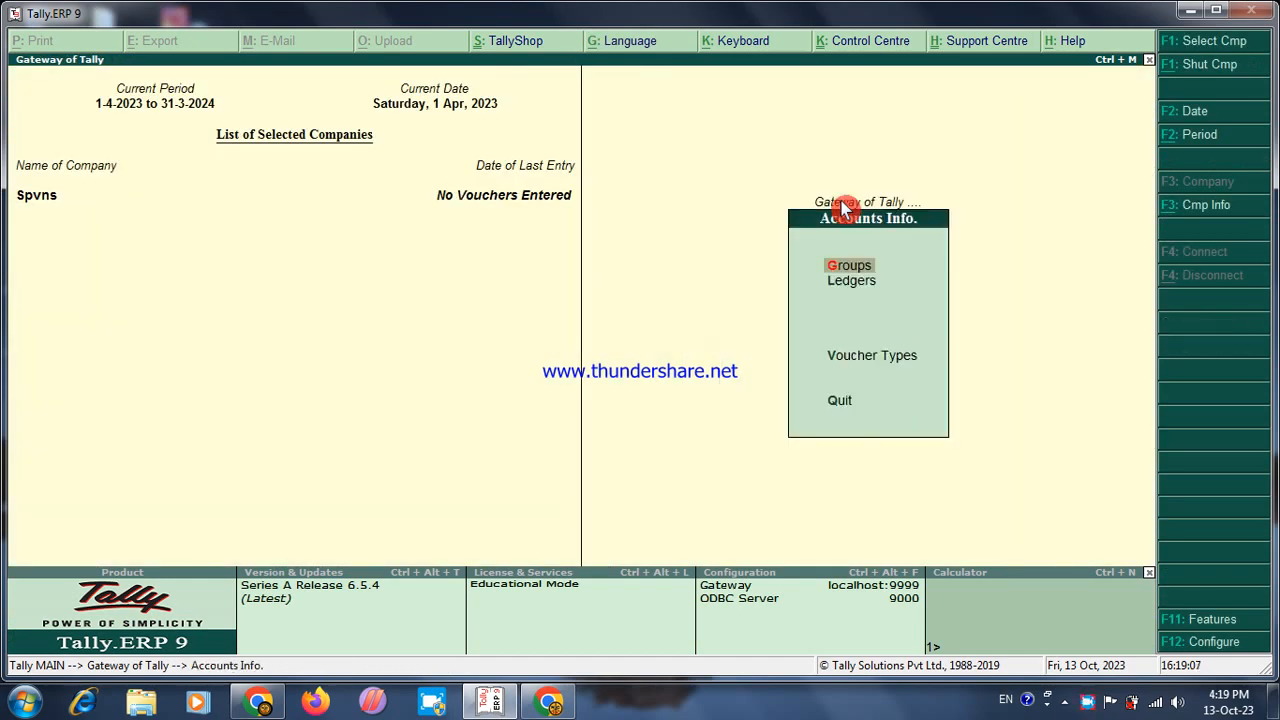
key(Down)
key(Return)
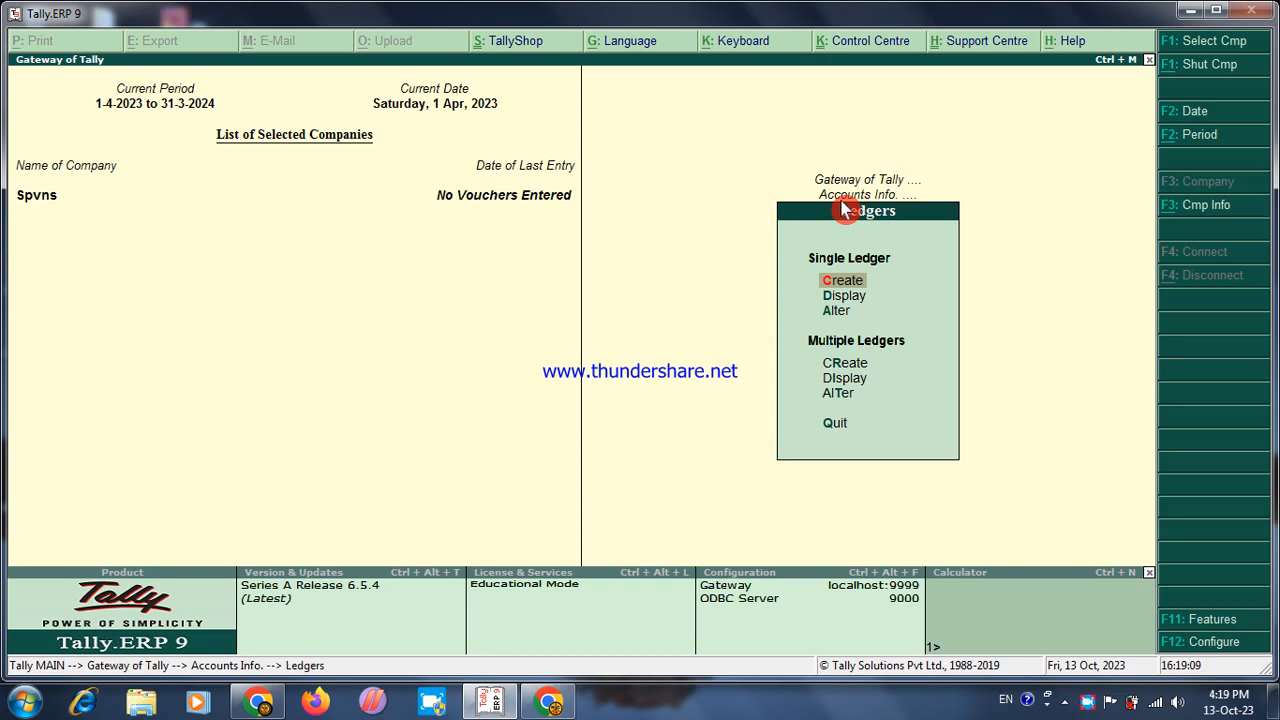
key(Return)
text(P)
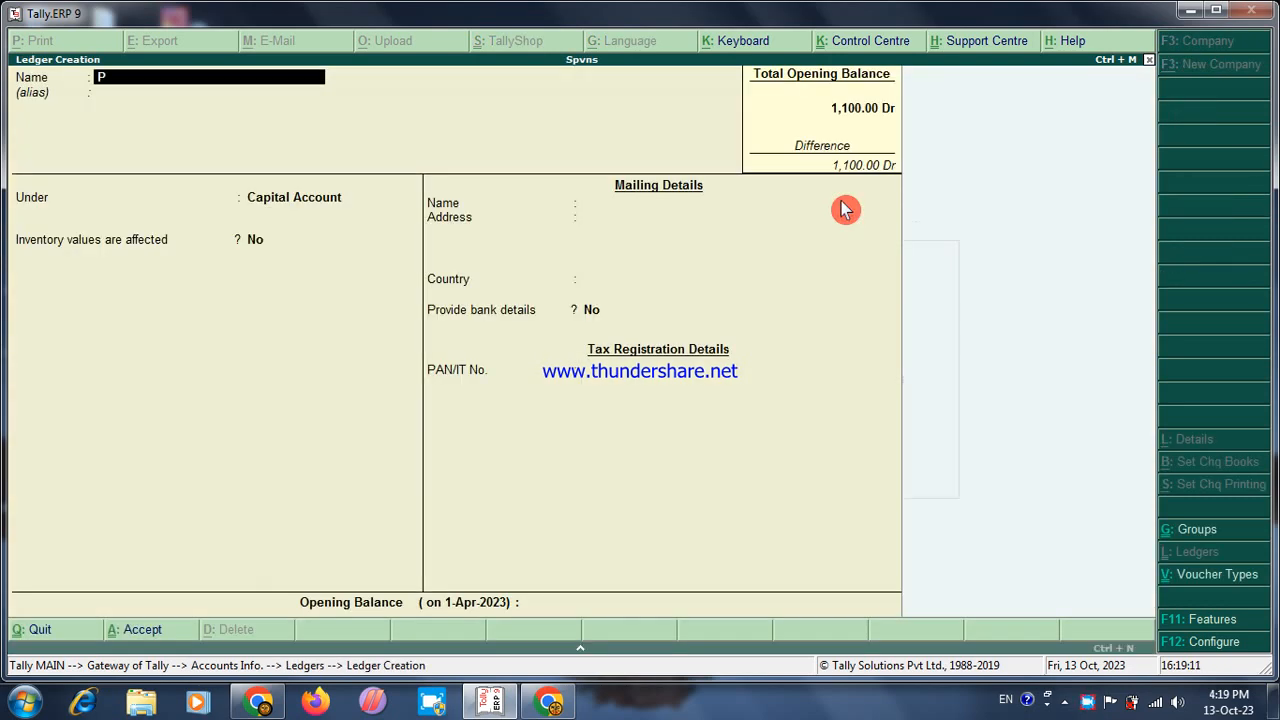
text(urchase)
key(Return)
key(Return)
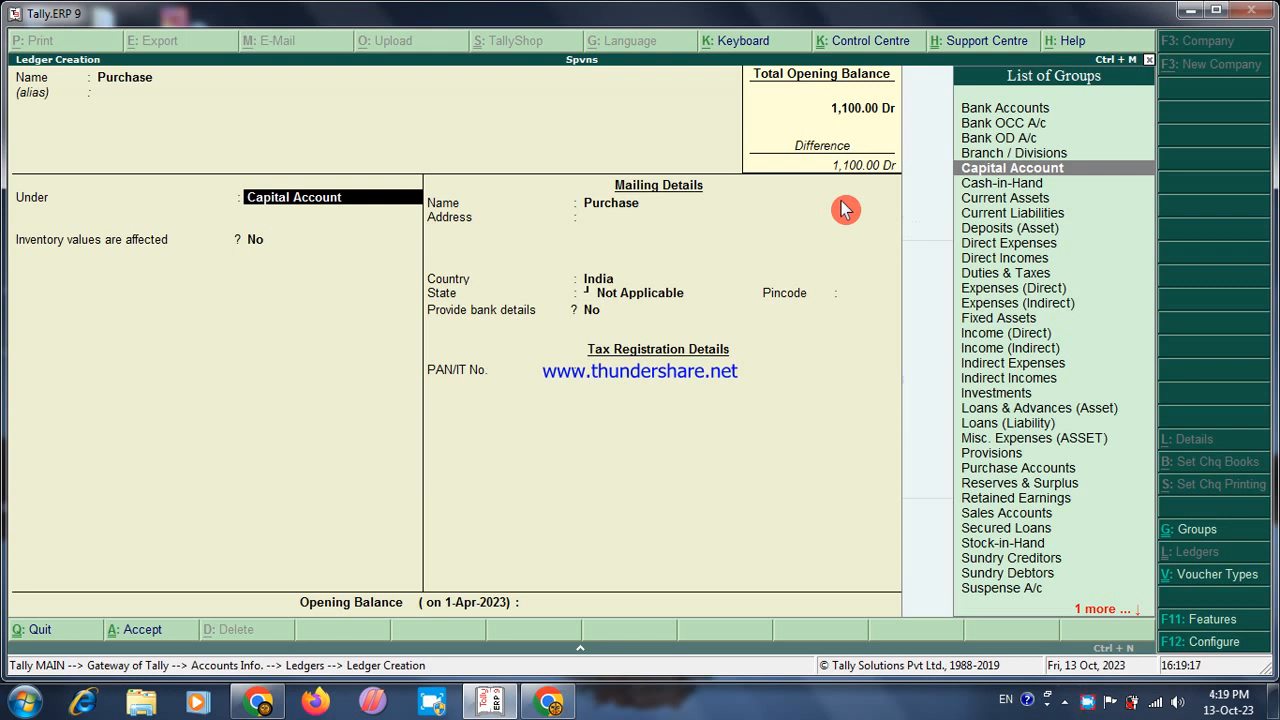
text(p)
key(Down)
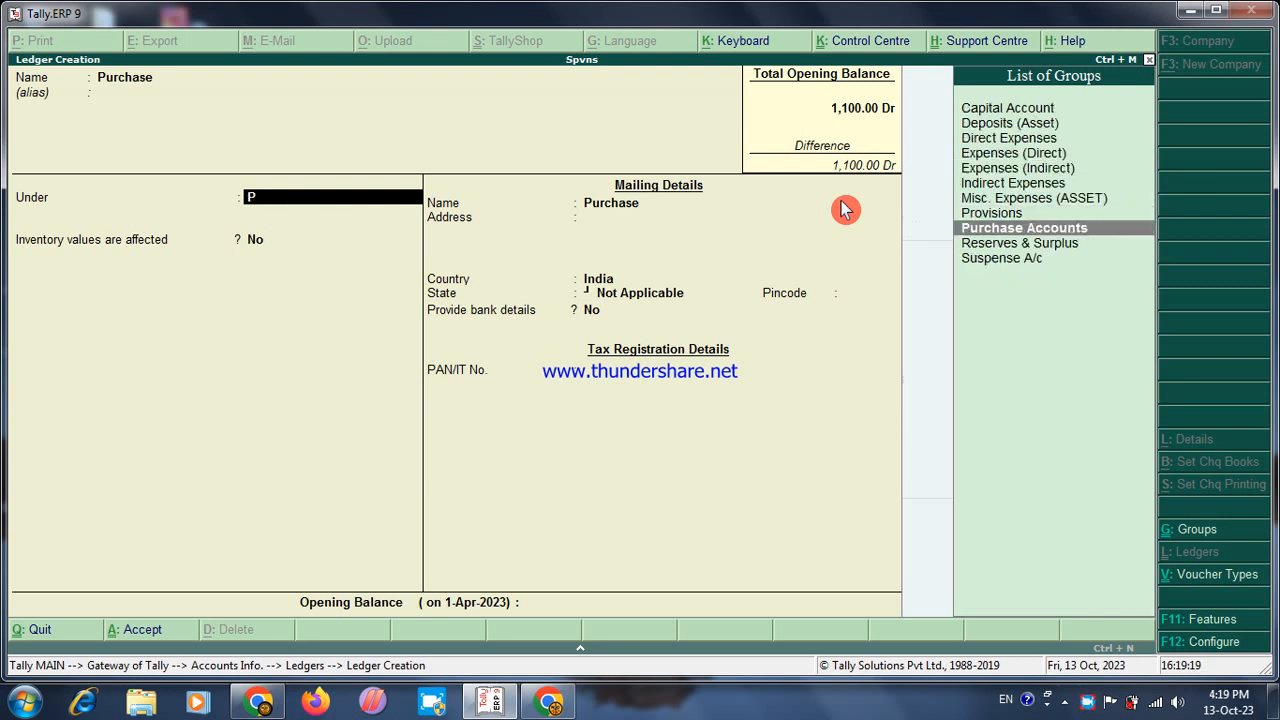
key(Return)
Make the Purchase ledger affect inventory values, set its type to Invoice Rounding with Normal Rounding and limit 1, and save it
key(Return)
key(Return)
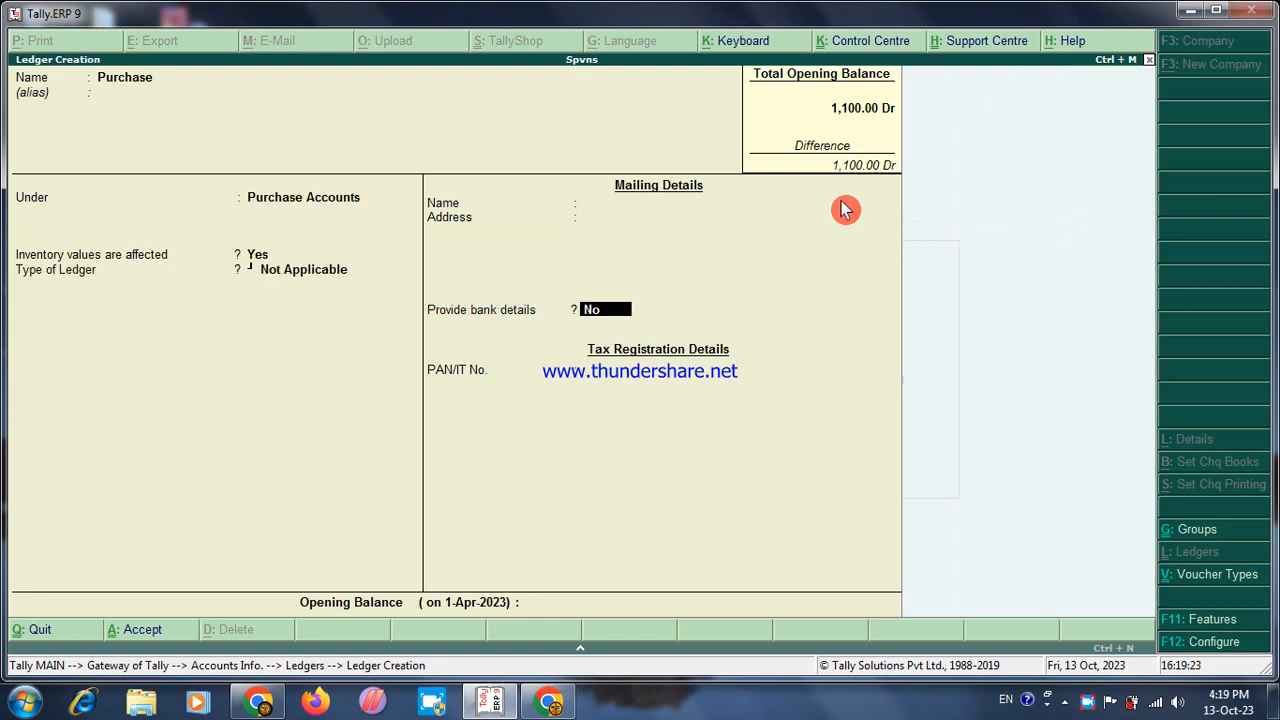
key(BackSpace)
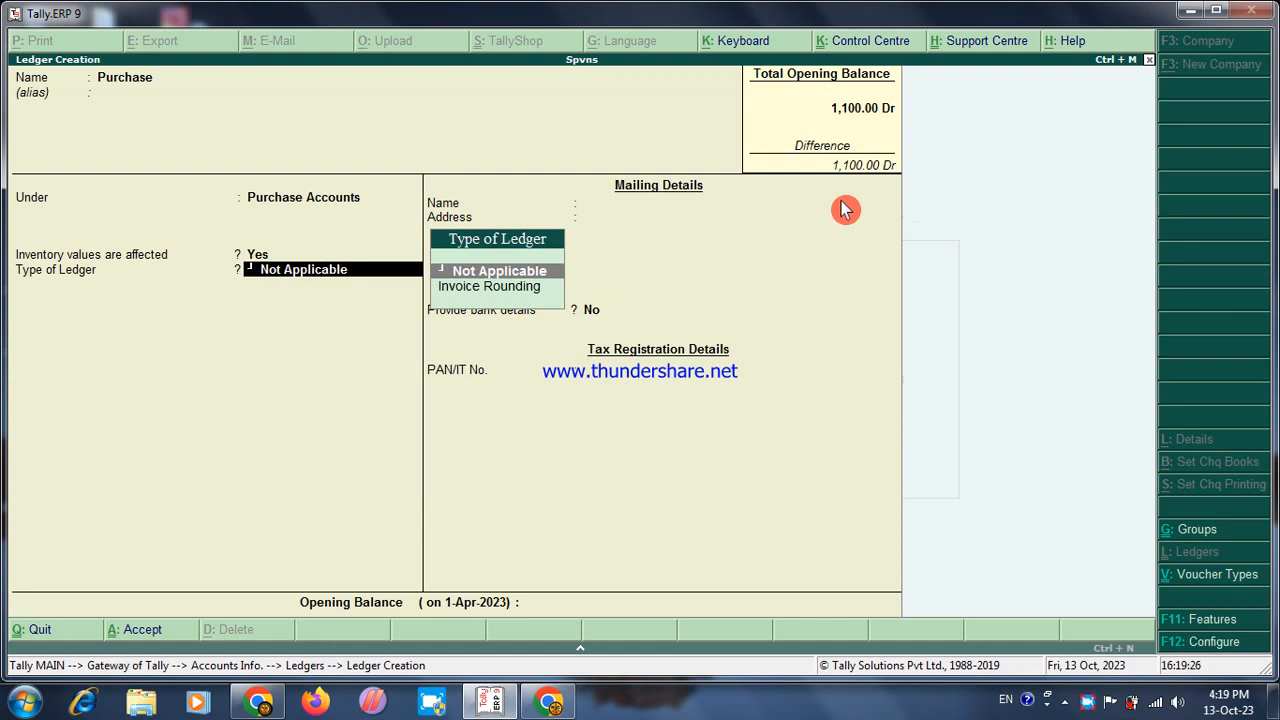
key(Down)
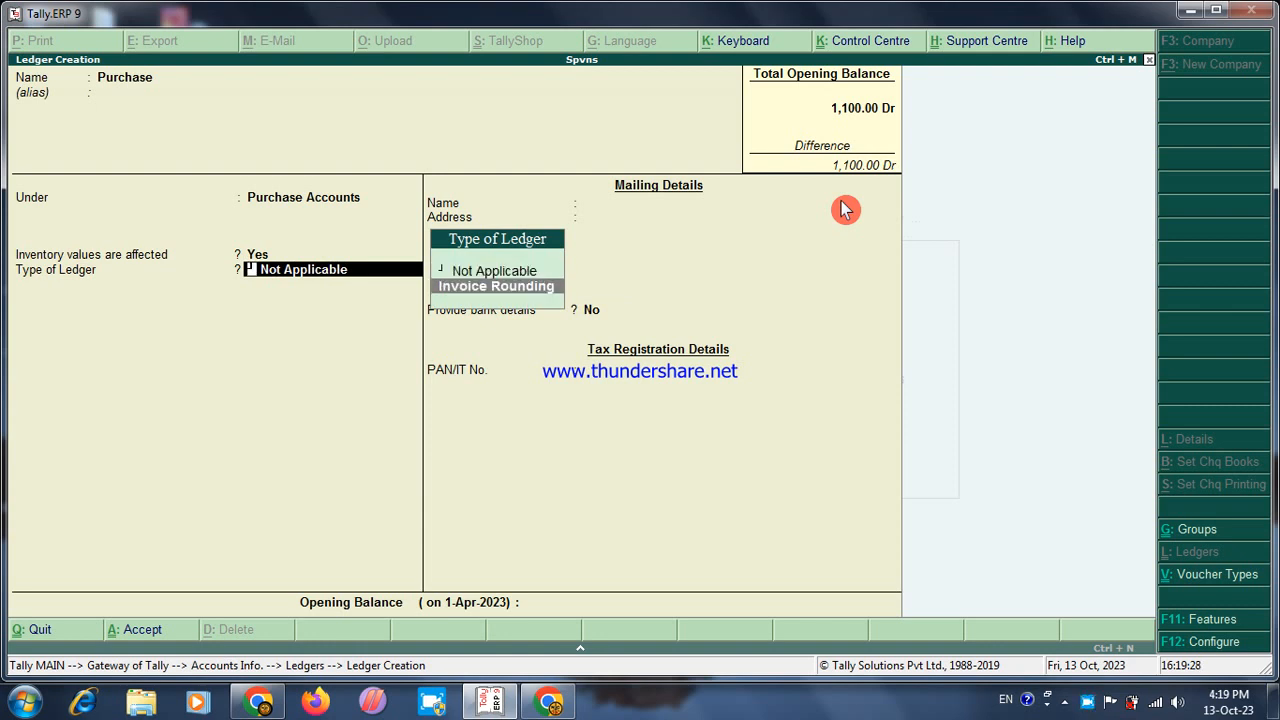
key(Return)
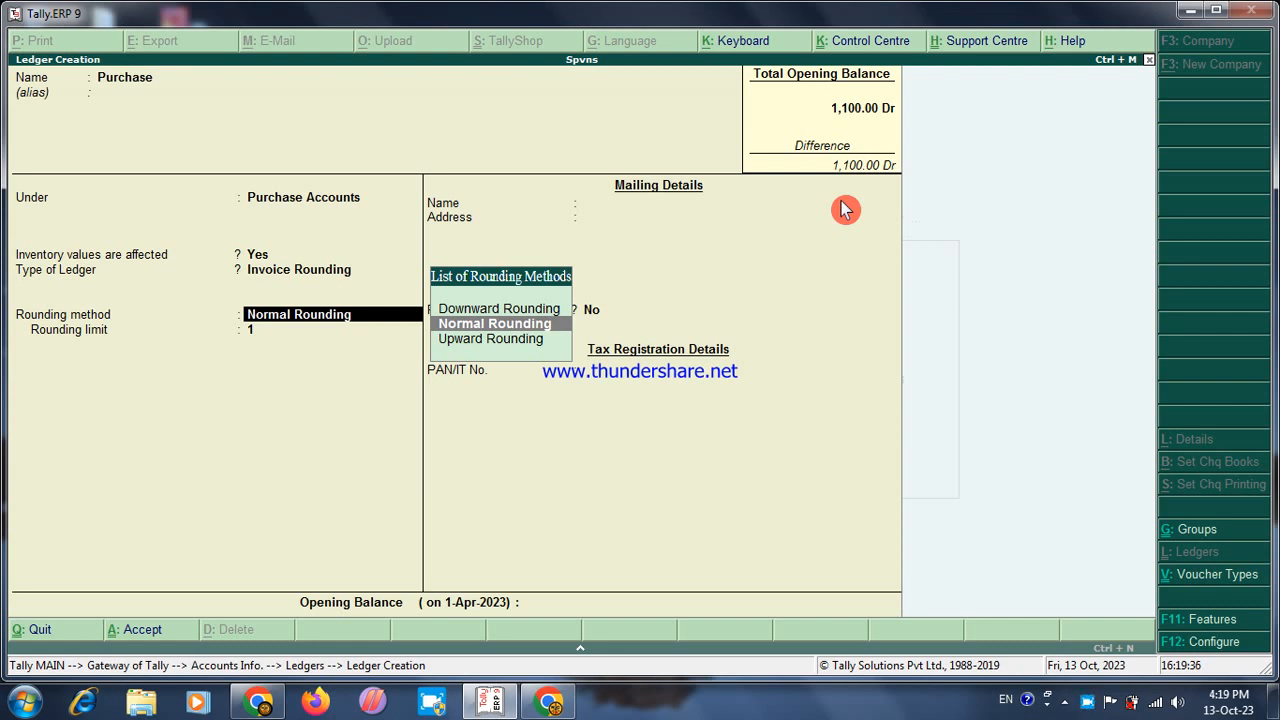
key(Return)
key(Return)
key(Return)
key(Return)
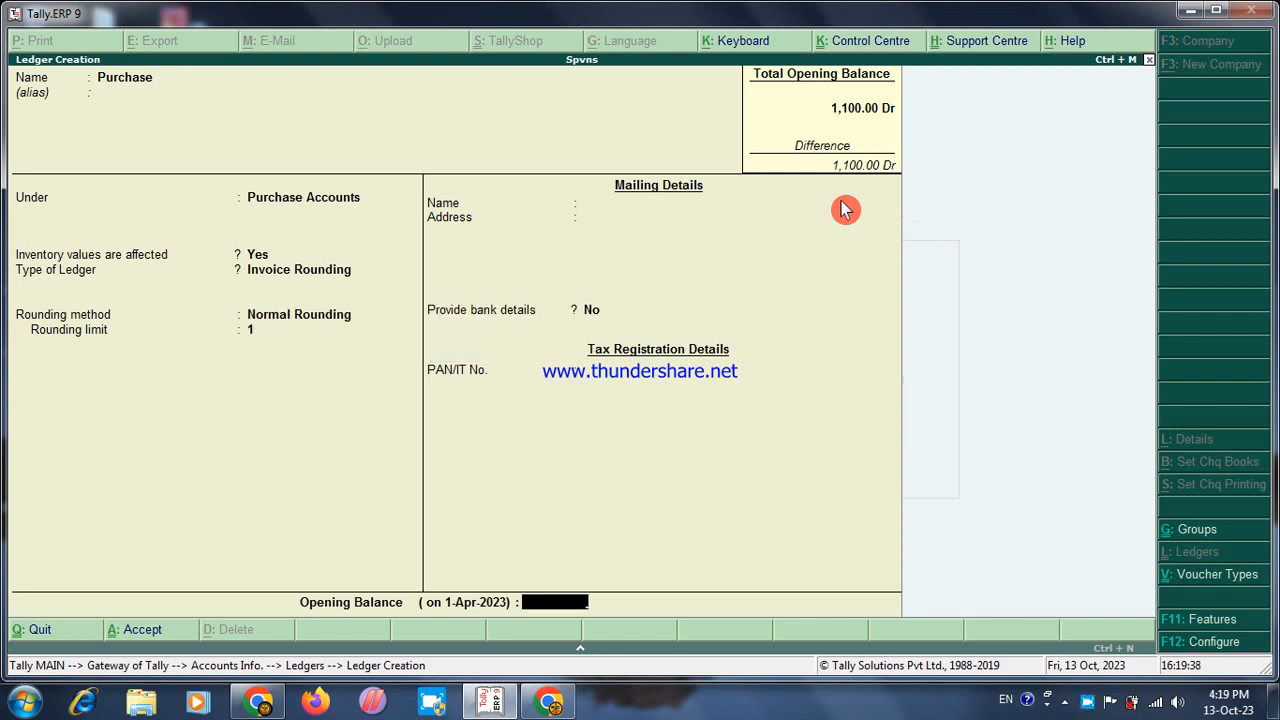
key(Return)
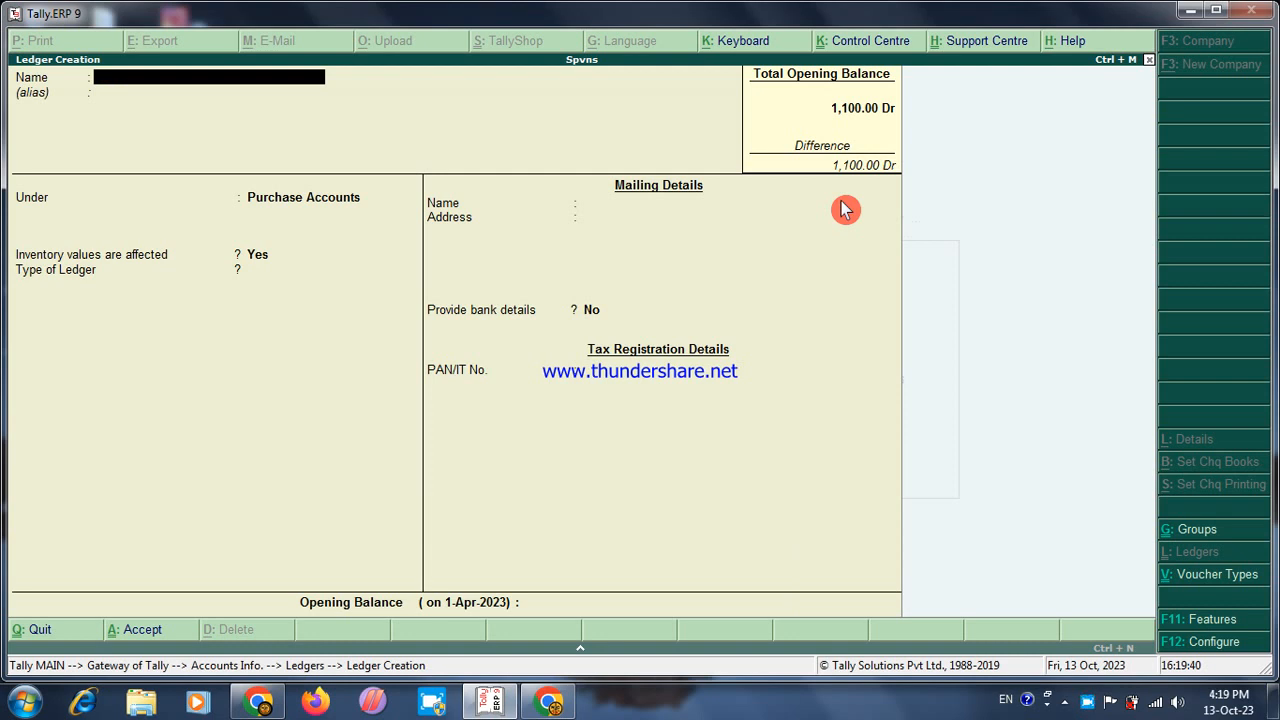
Name the next new ledger Sales and place it under Sales Accounts
text(Sales)
key(Return)
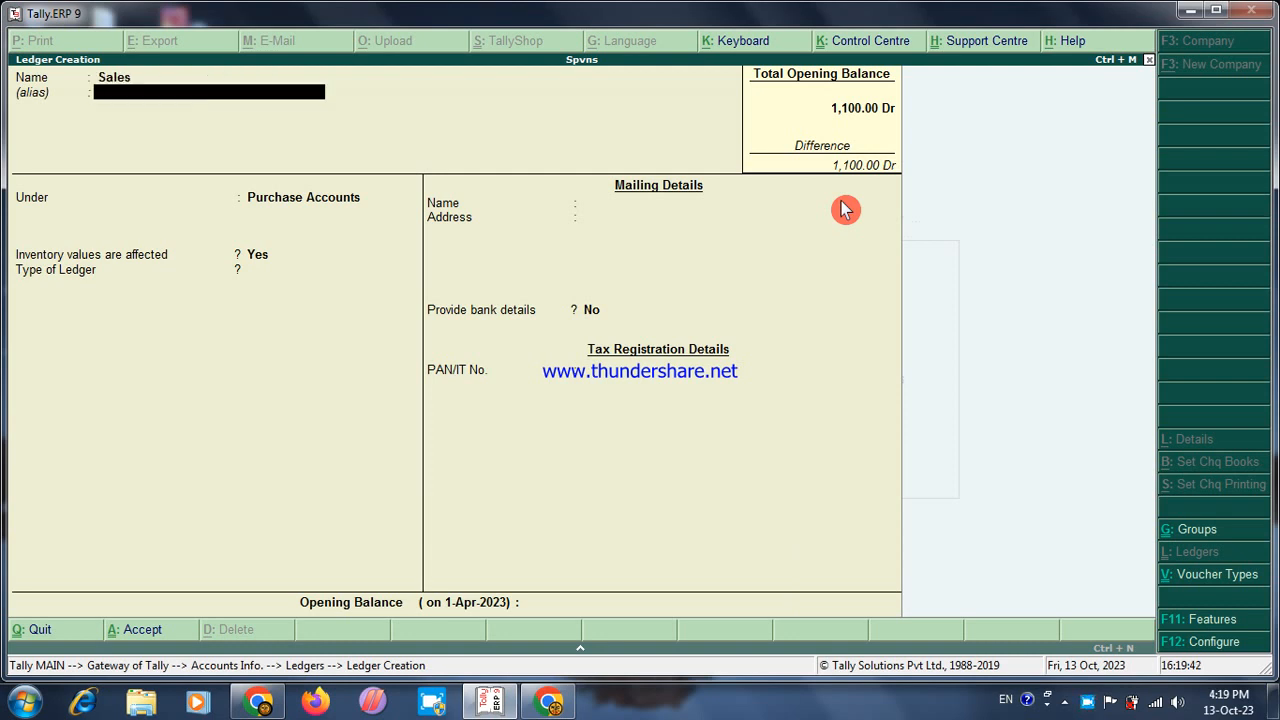
key(Return)
text(s)
key(Return)
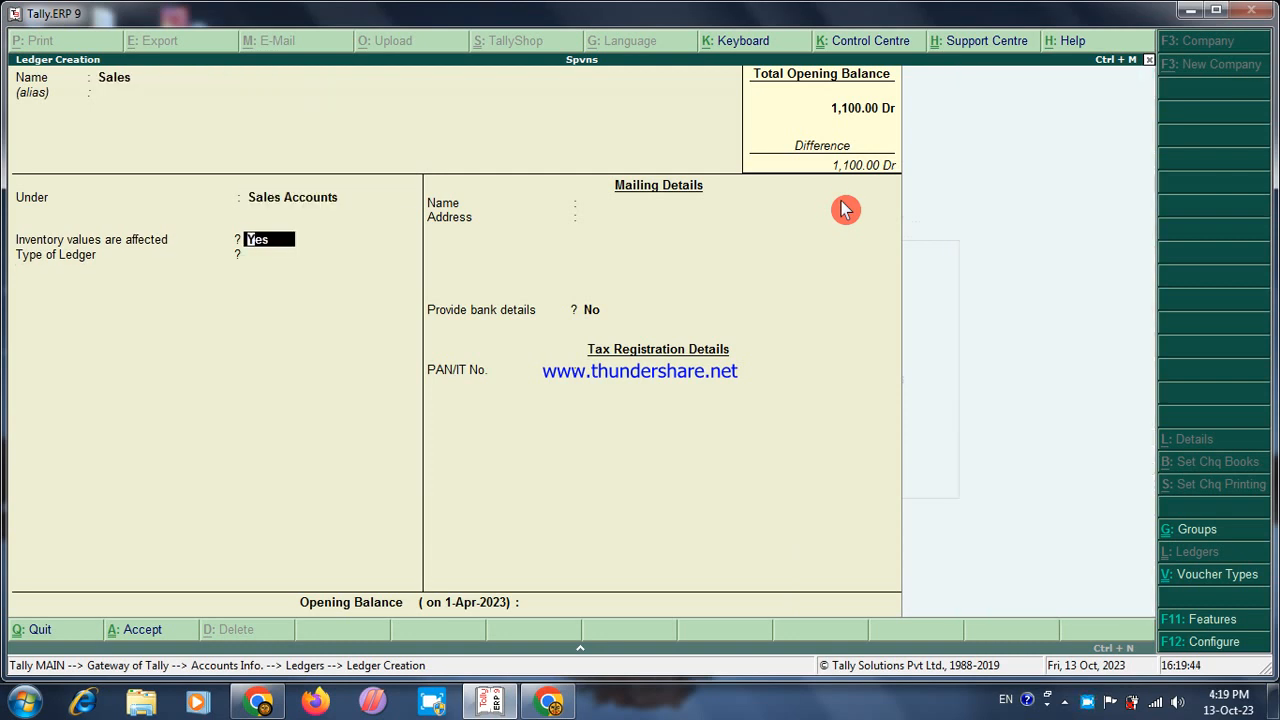
Keep inventory values affected for the Sales ledger, set Invoice Rounding with Normal Rounding and limit 1, and save it
key(Return)
key(Down)
key(Return)
key(Return)
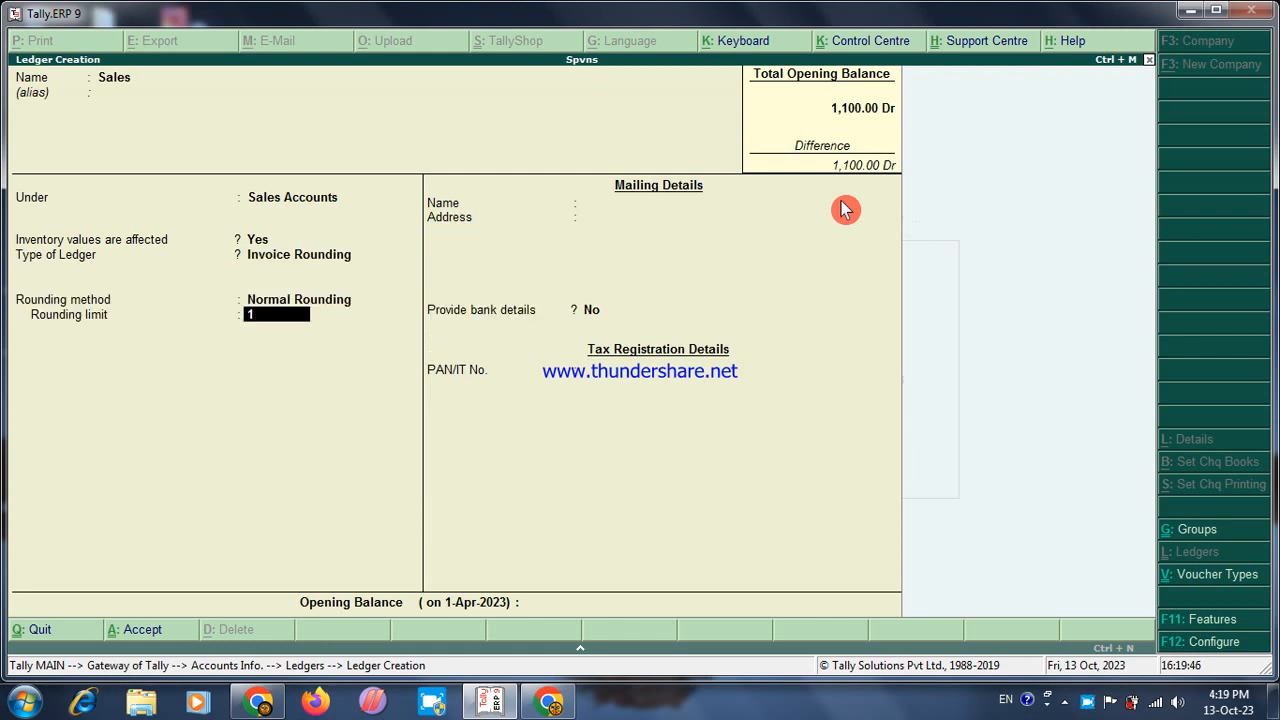
key(Return)
key(Return)
key(Return)
key(Return)
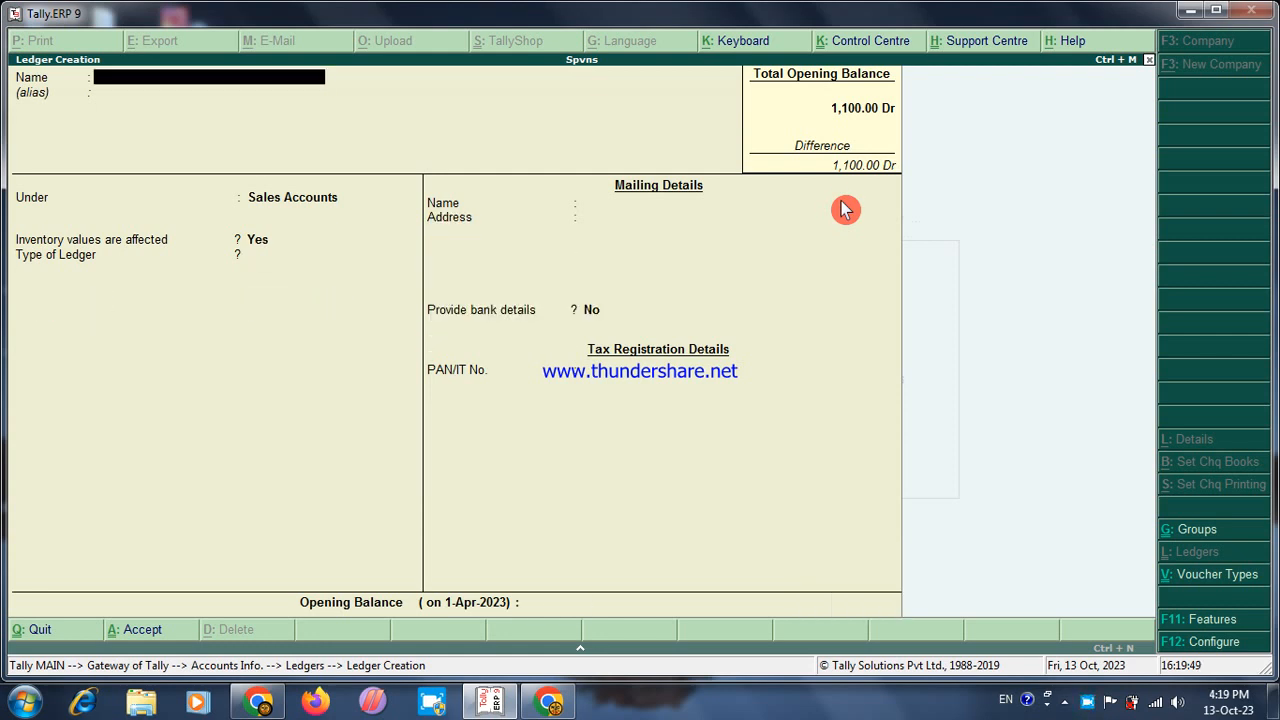
Name the next new ledger Purchase Return and place it under Purchase Accounts
text(Purchase Return)
key(Return)
text(P)
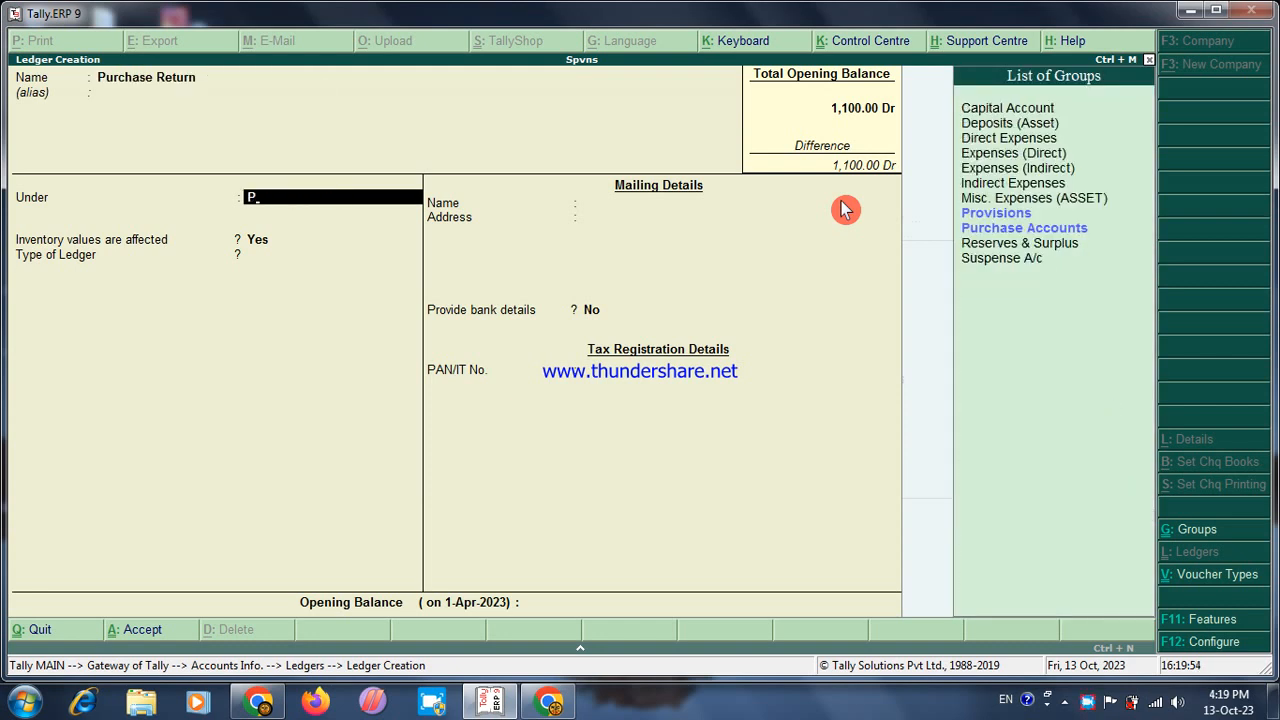
text(u)
key(Return)
Keep inventory values affected for the Purchase Return ledger, set Invoice Rounding with Normal Rounding and limit 1, and save it
key(Return)
key(Down)
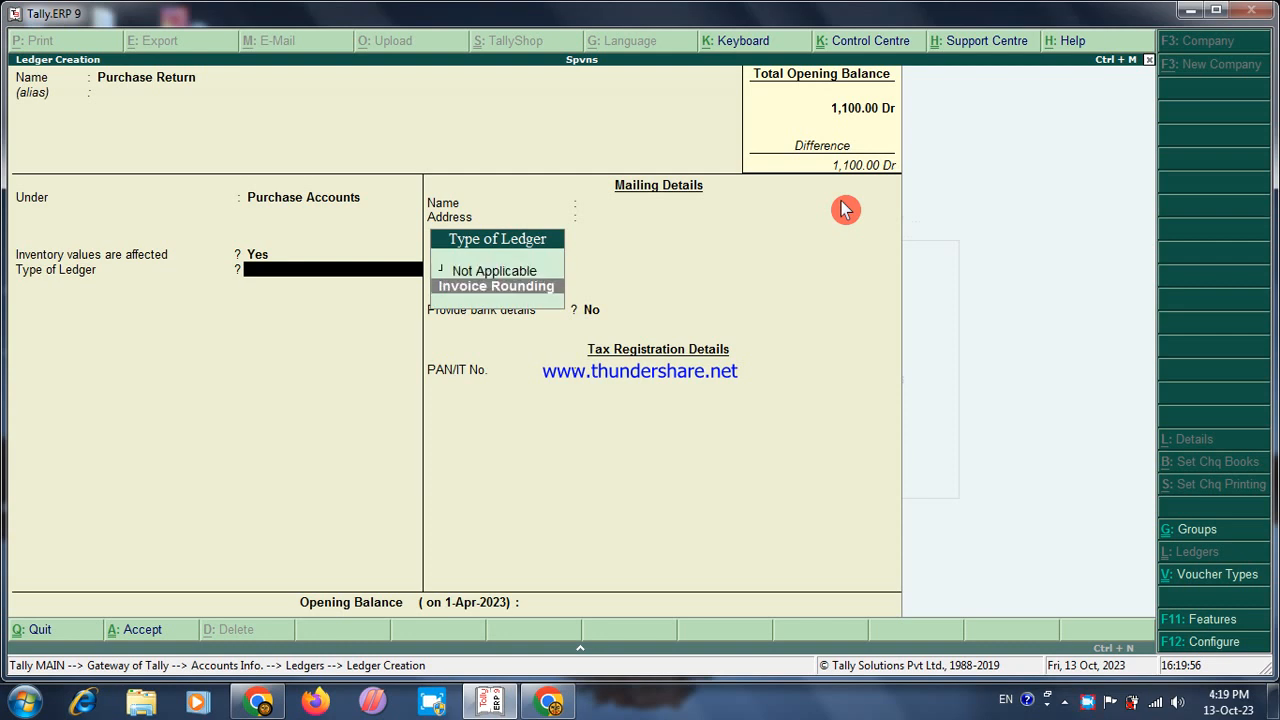
key(Return)
key(Return)
key(Return)
key(Return)
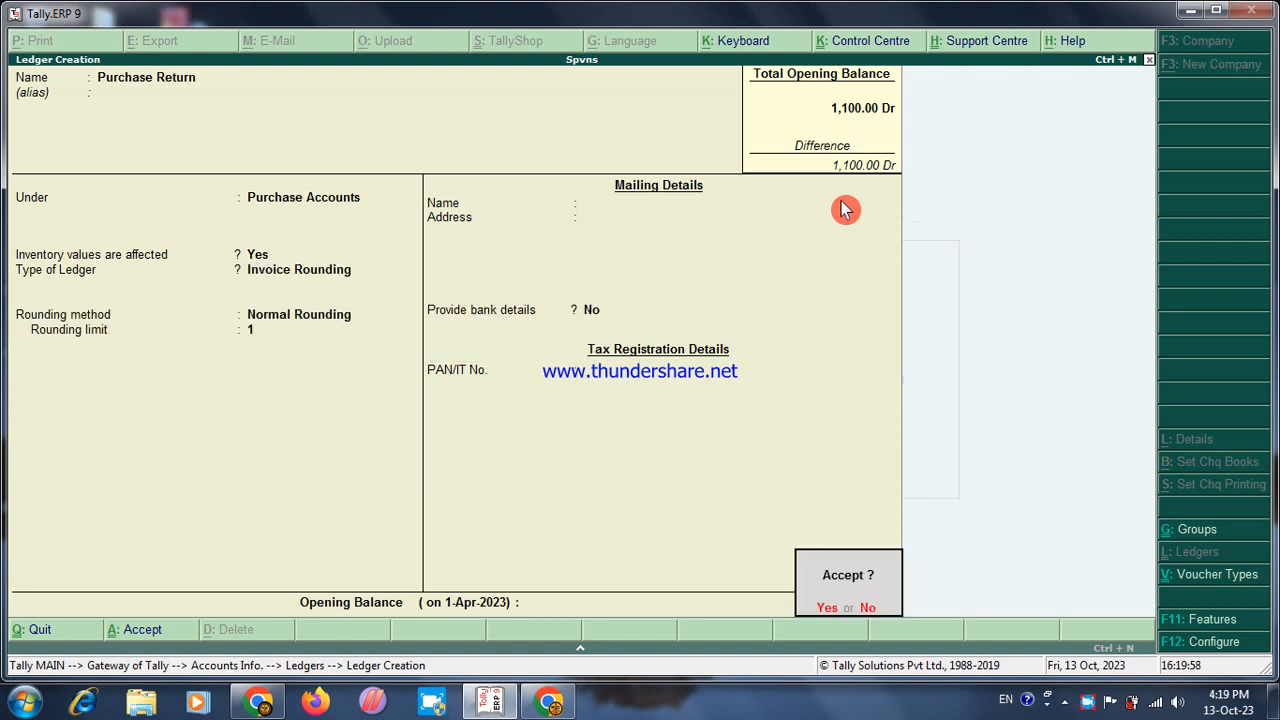
key(Return)
Name the next new ledger Sales Return and place it under Sales Accounts
text(Sal)
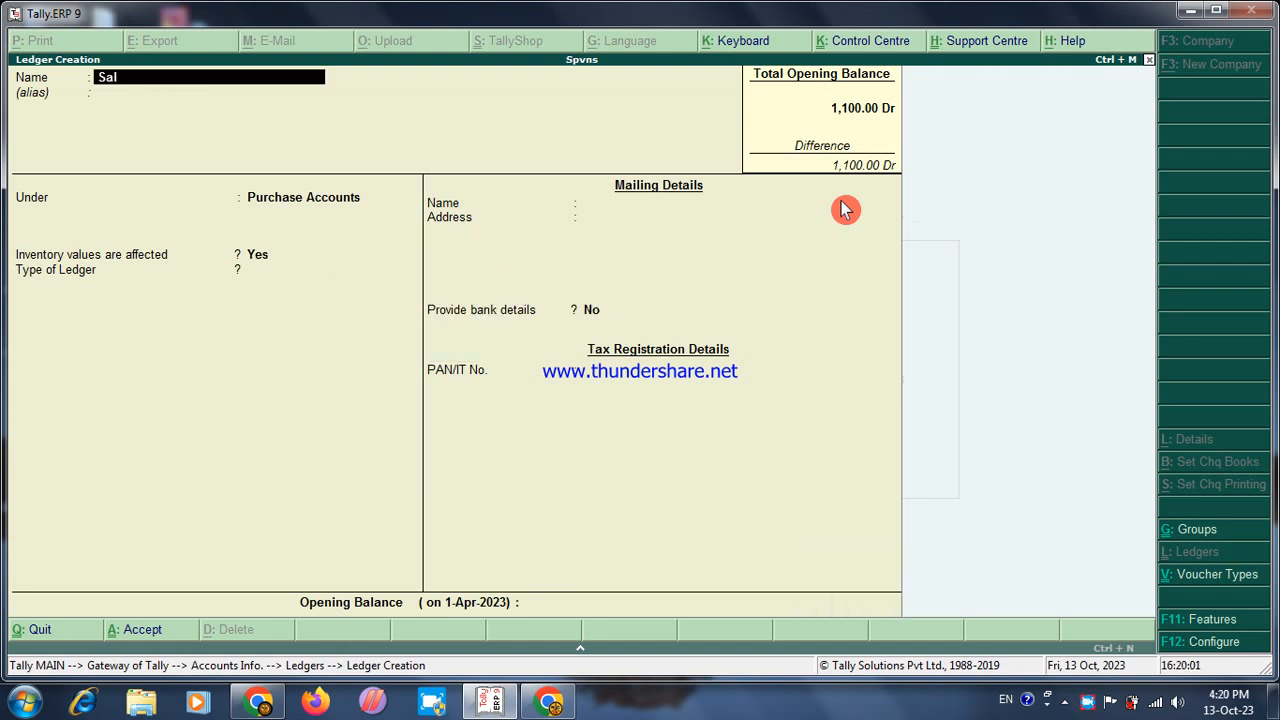
text(es Return)
key(Return)
key(Return)
text(sa)
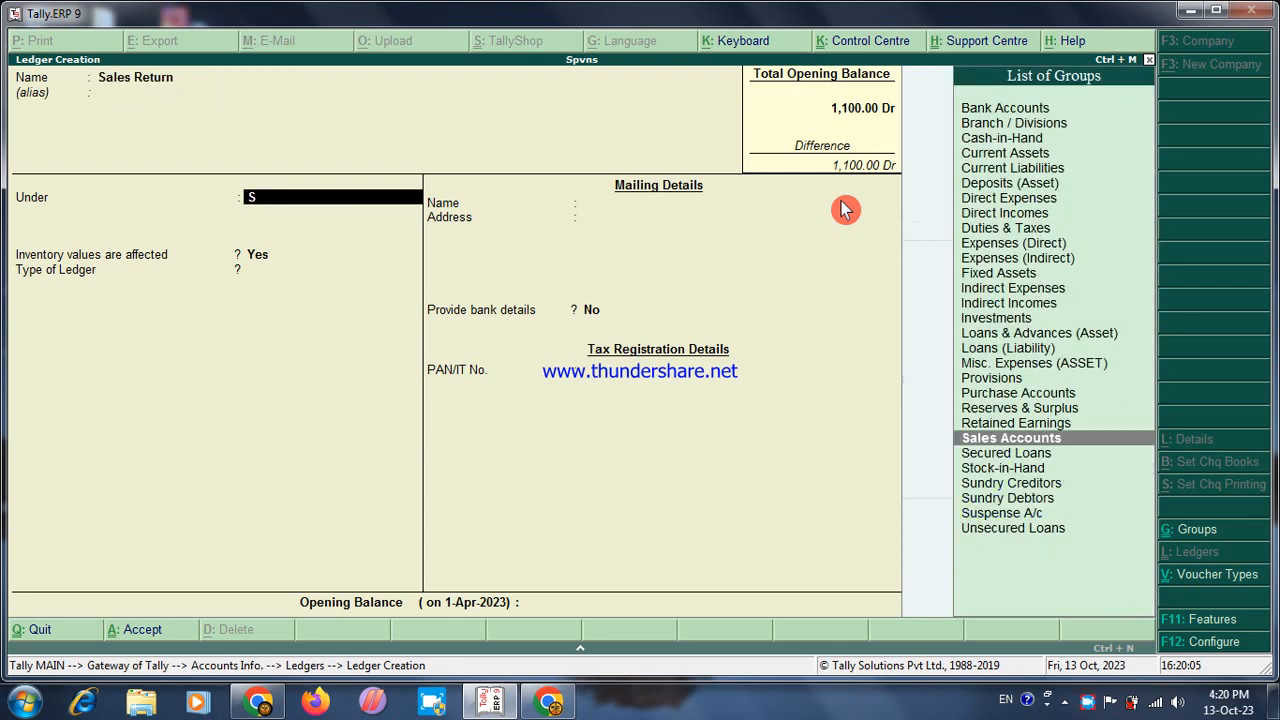
key(Return)
Keep inventory values affected for the Sales Return ledger, set Invoice Rounding with Normal Rounding and limit 1, and save it
key(Return)
key(Down)
key(Return)
key(Return)
key(Return)
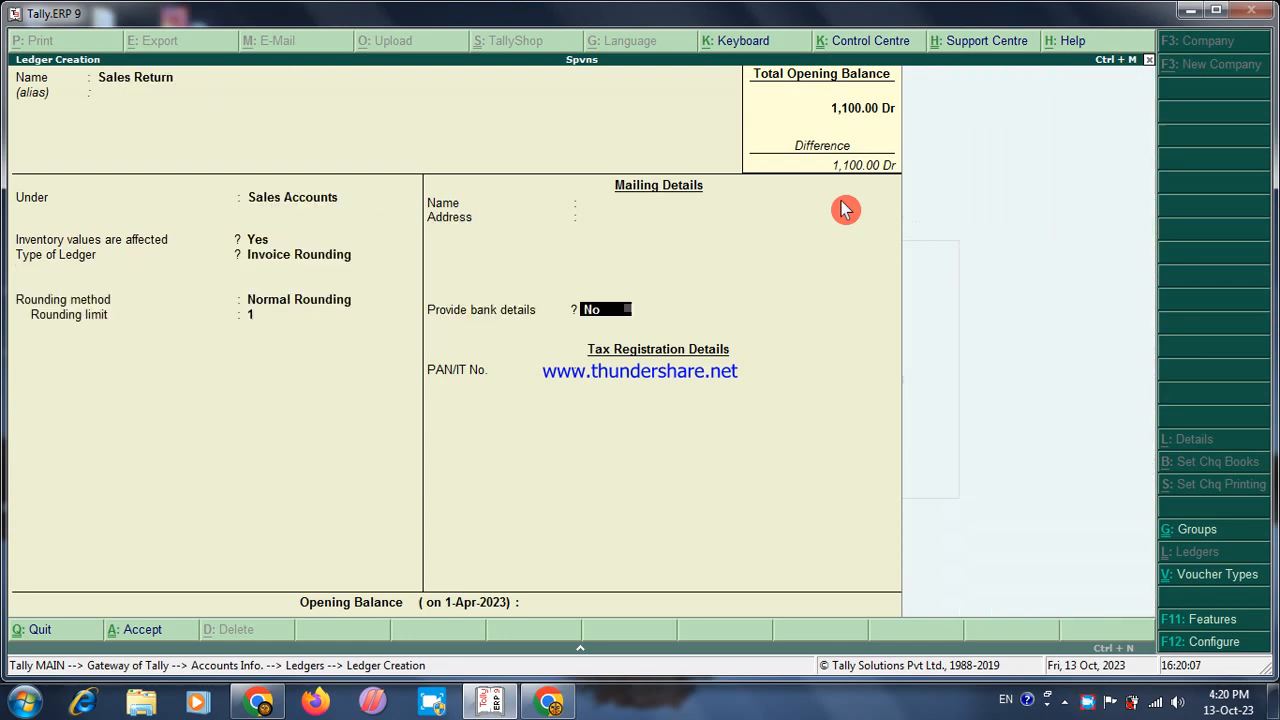
key(Return)
key(Return)
key(Return)
key(Return)
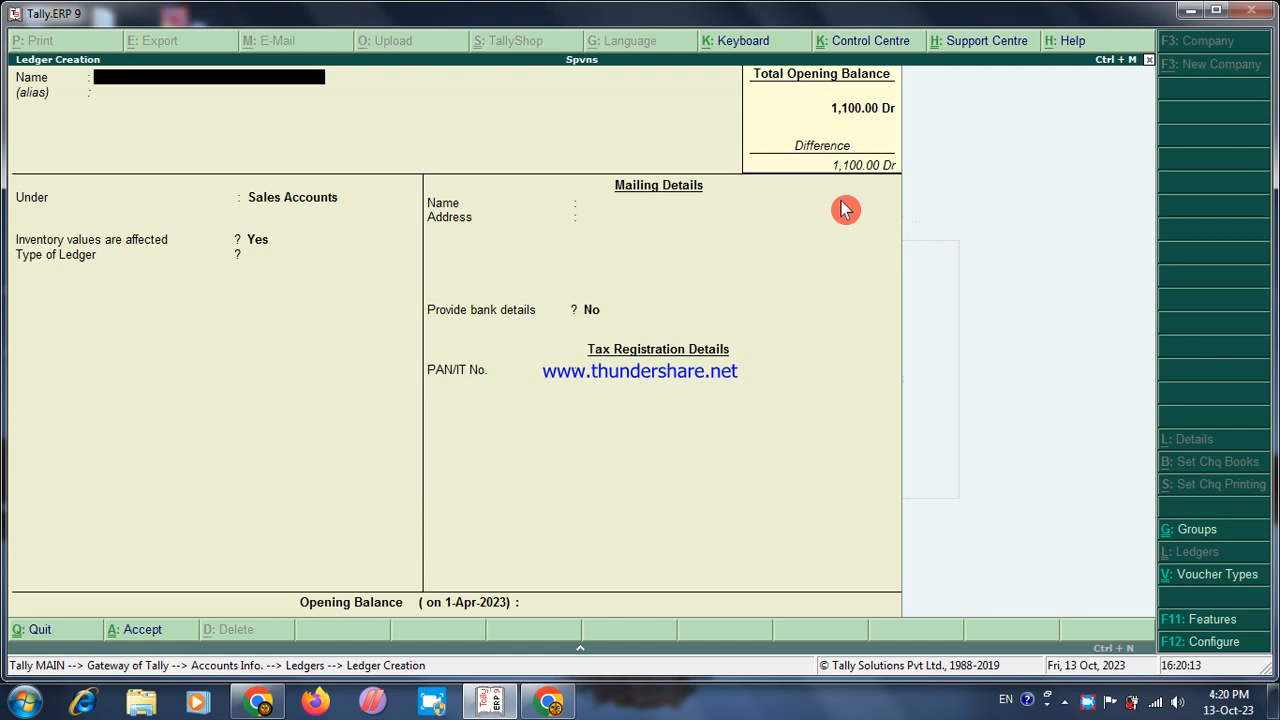
Name the next new ledger Roundoff and place it under Indirect Expenses
text(Roundoff)
key(Return)
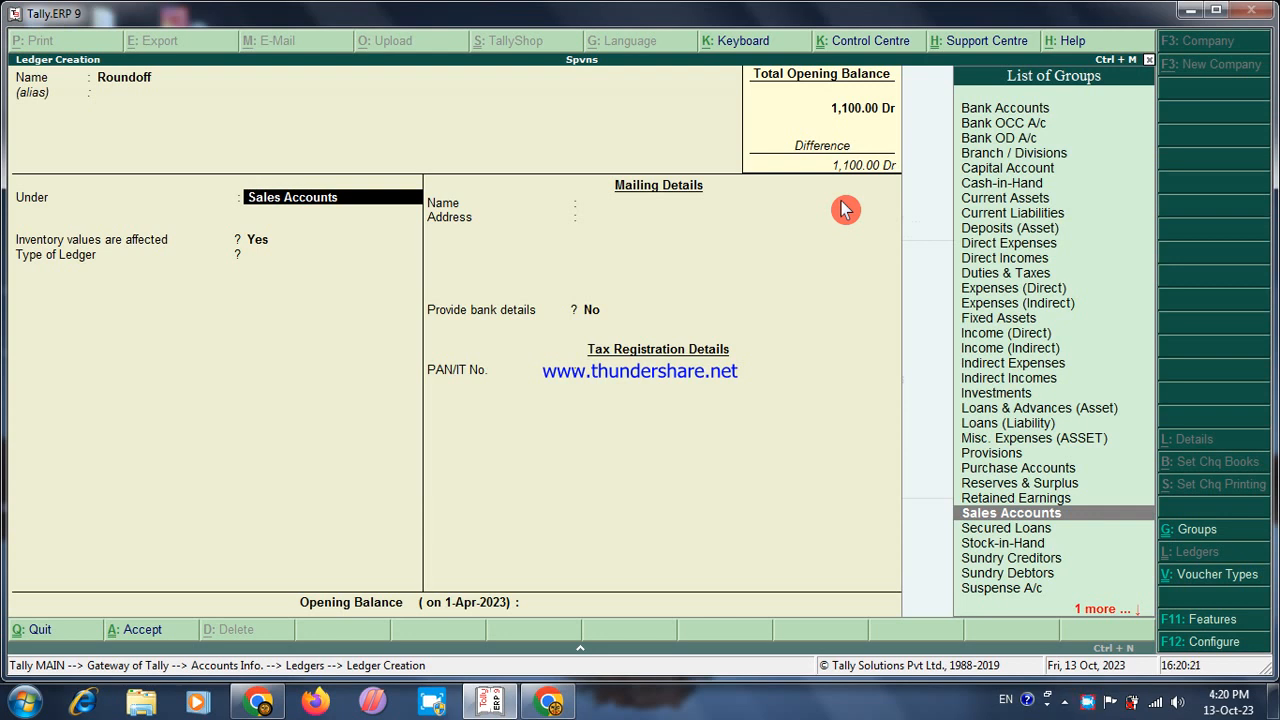
text(I)
key(Down)
key(Down)
key(Down)
key(Return)
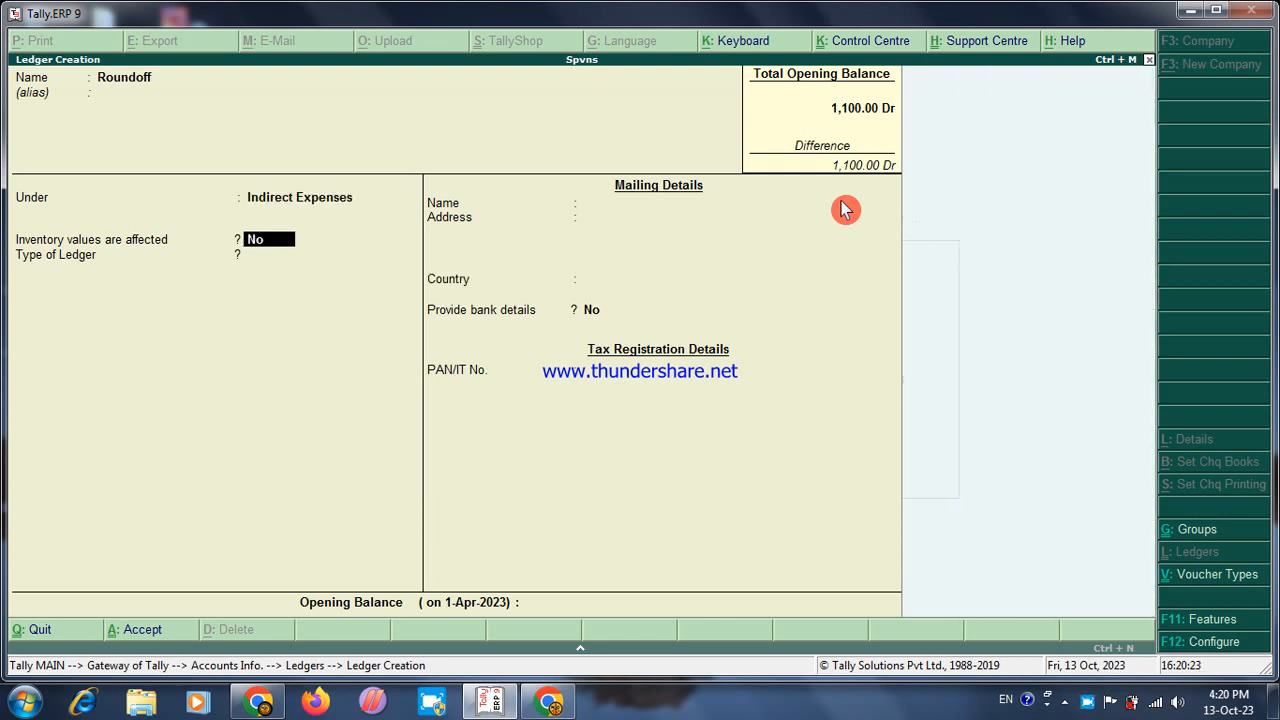
Keep inventory values unaffected for the Roundoff ledger, set Invoice Rounding with Normal Rounding and limit 1, and save it
key(Return)
key(Return)
key(BackSpace)
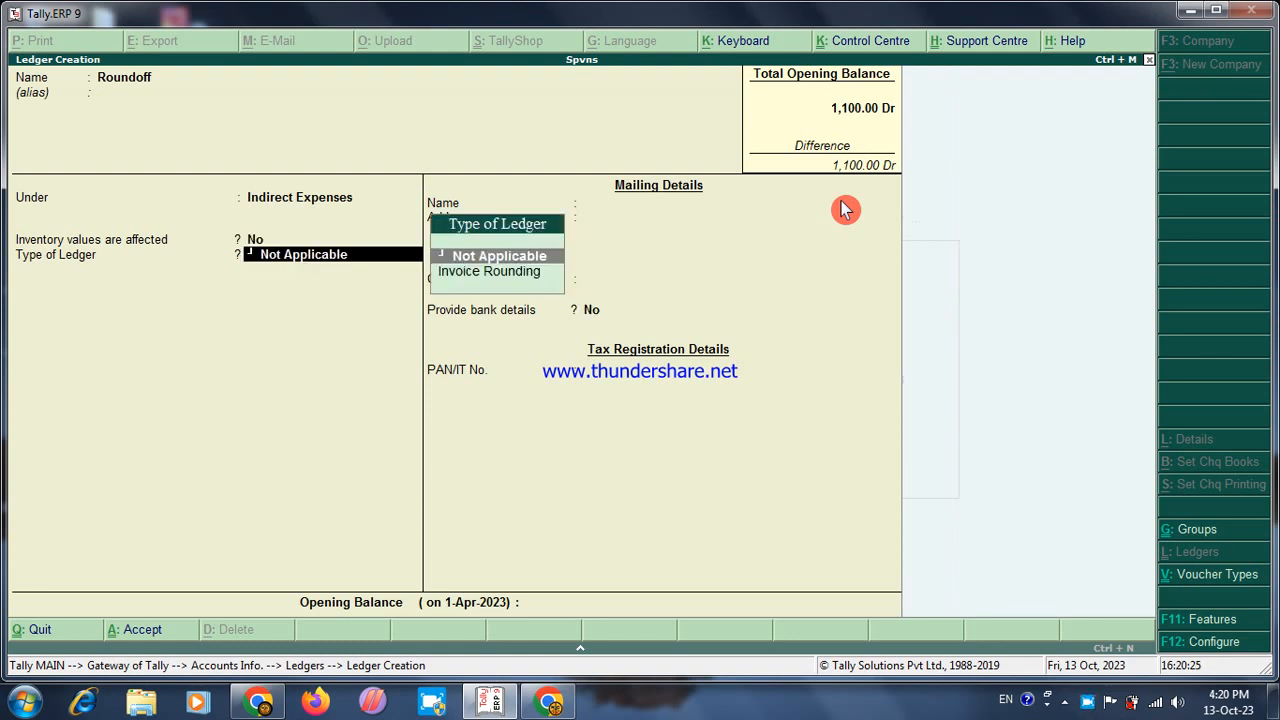
key(Down)
key(Return)
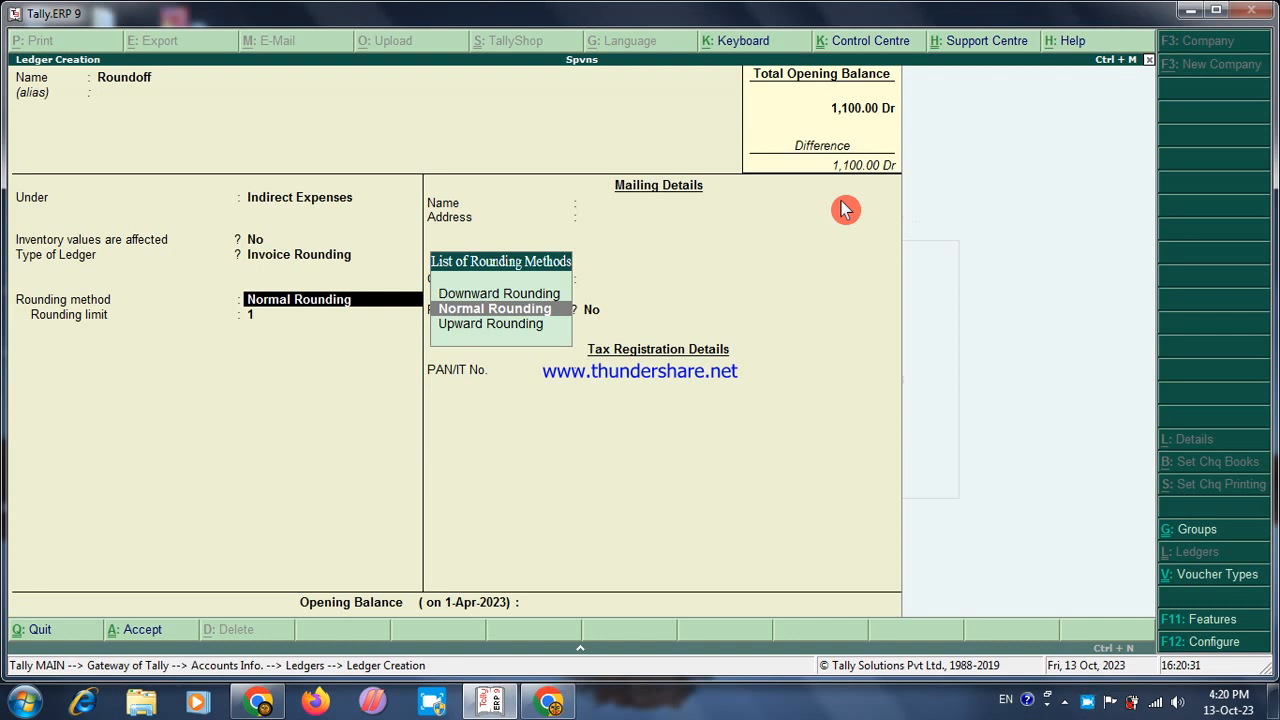
key(Return)
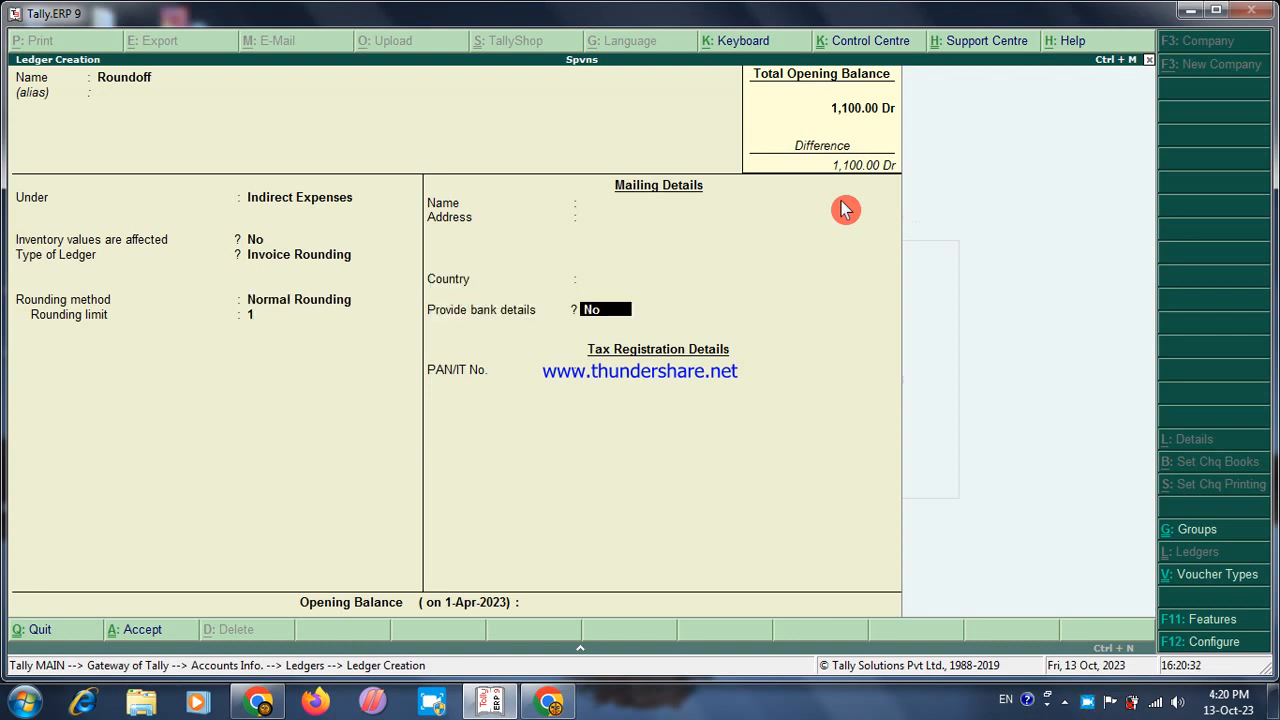
key(Return)
key(Return)
key(Return)
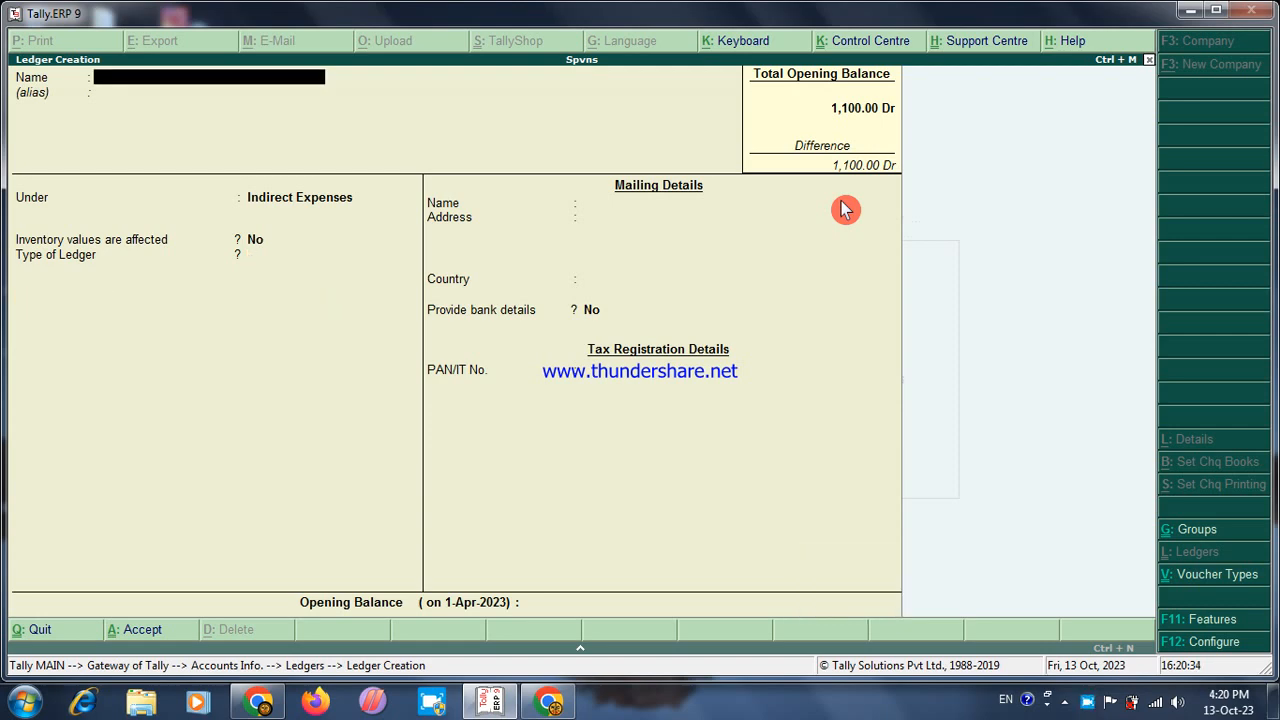
Leave ledger creation and open a new purchase voucher among the accounting vouchers
key(Escape)
key(Return)
key(Escape)
key(Escape)
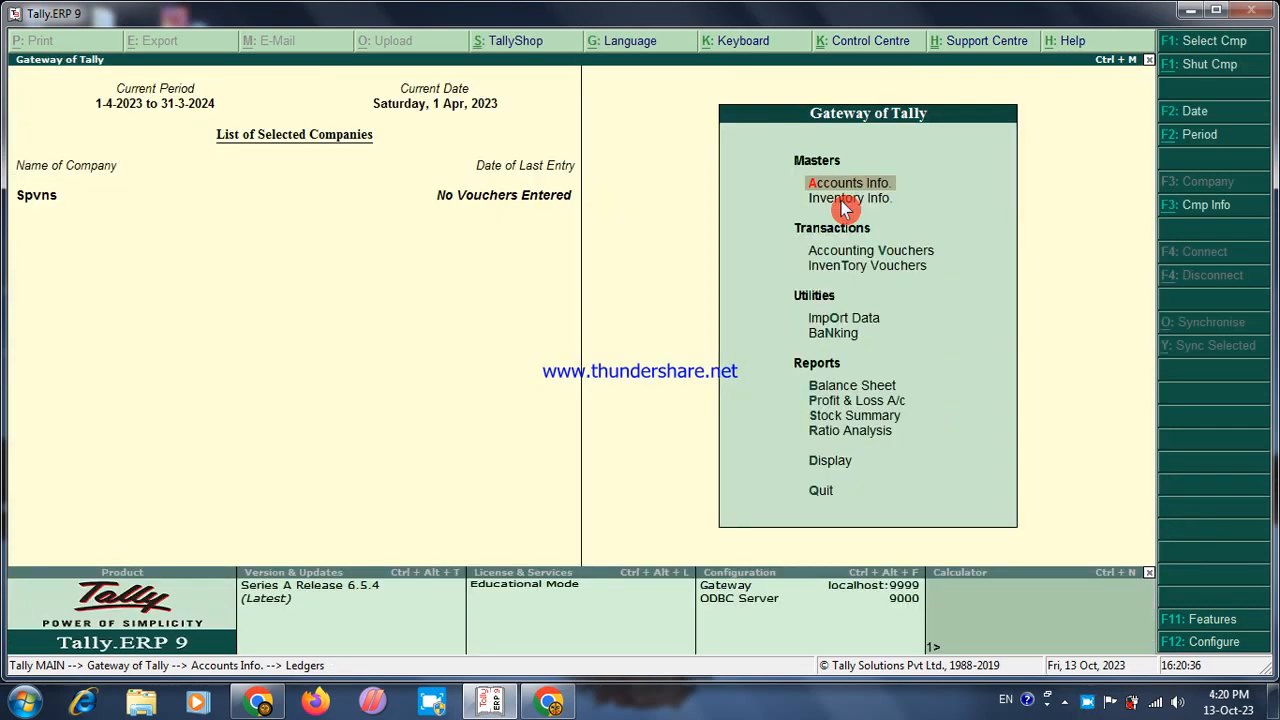
key(Down)
key(Down)
key(Return)
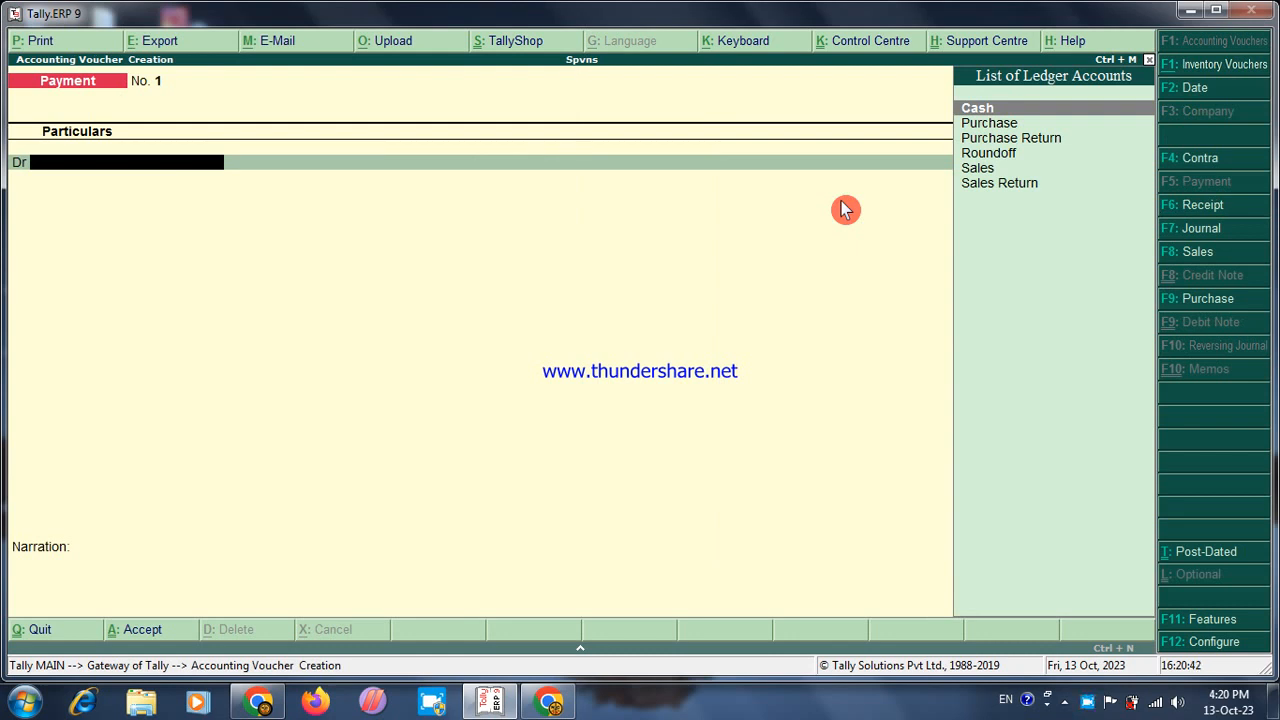
key(F9)
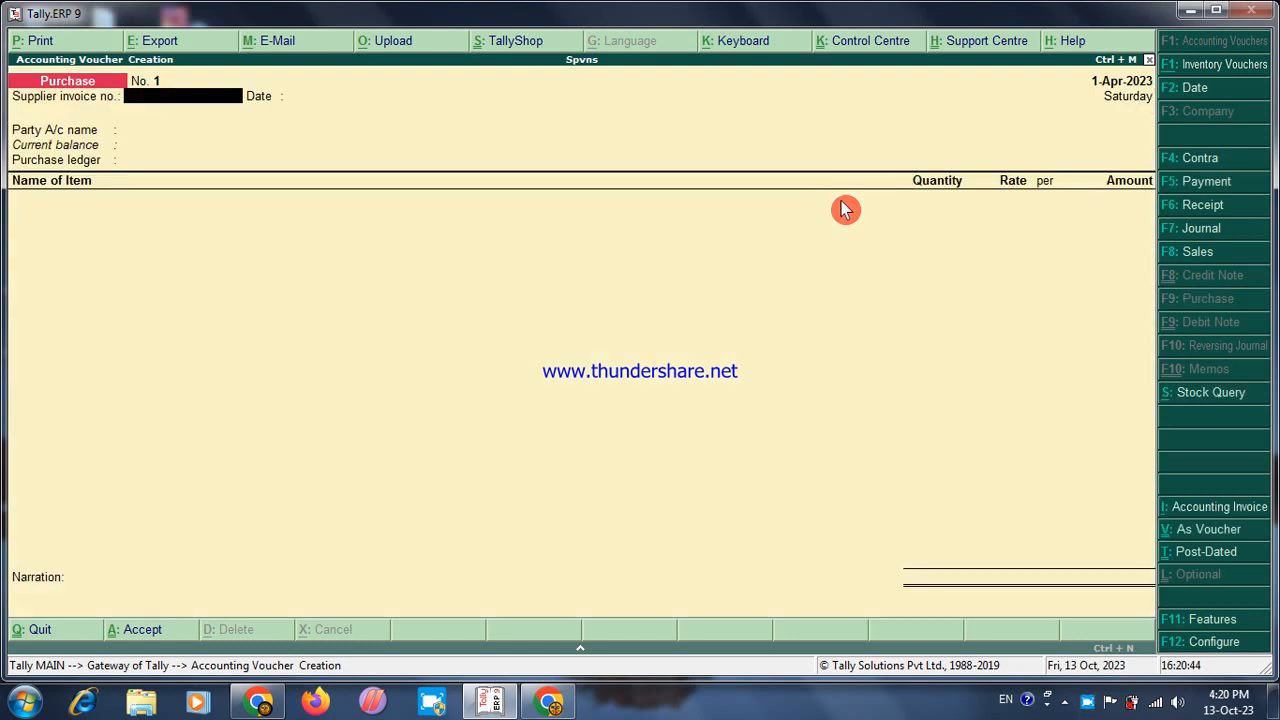
Enter supplier invoice number 12 dated 1-Apr-2023 and choose Cash as the purchase voucher's party account
text(12)
key(Return)
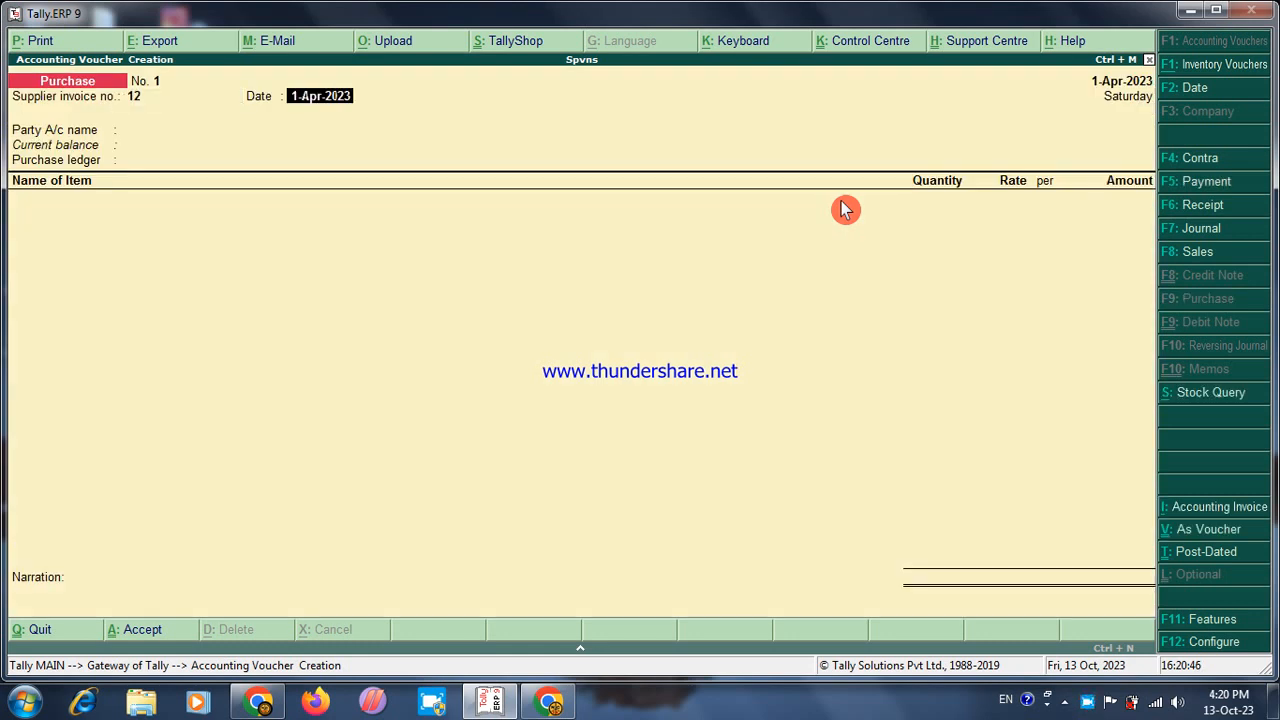
key(Return)
key(Return)
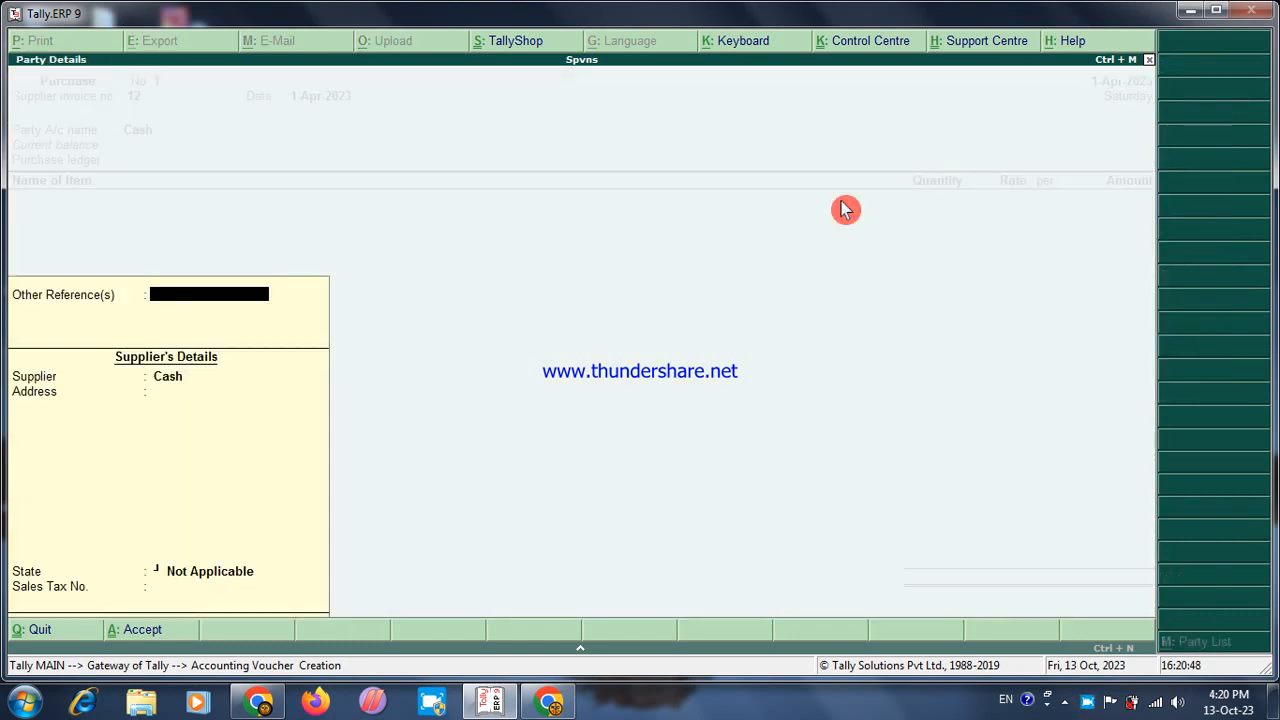
Leave the other references empty and fill in the supplier's name and two-line address in the party details
key(Return)
text(R)
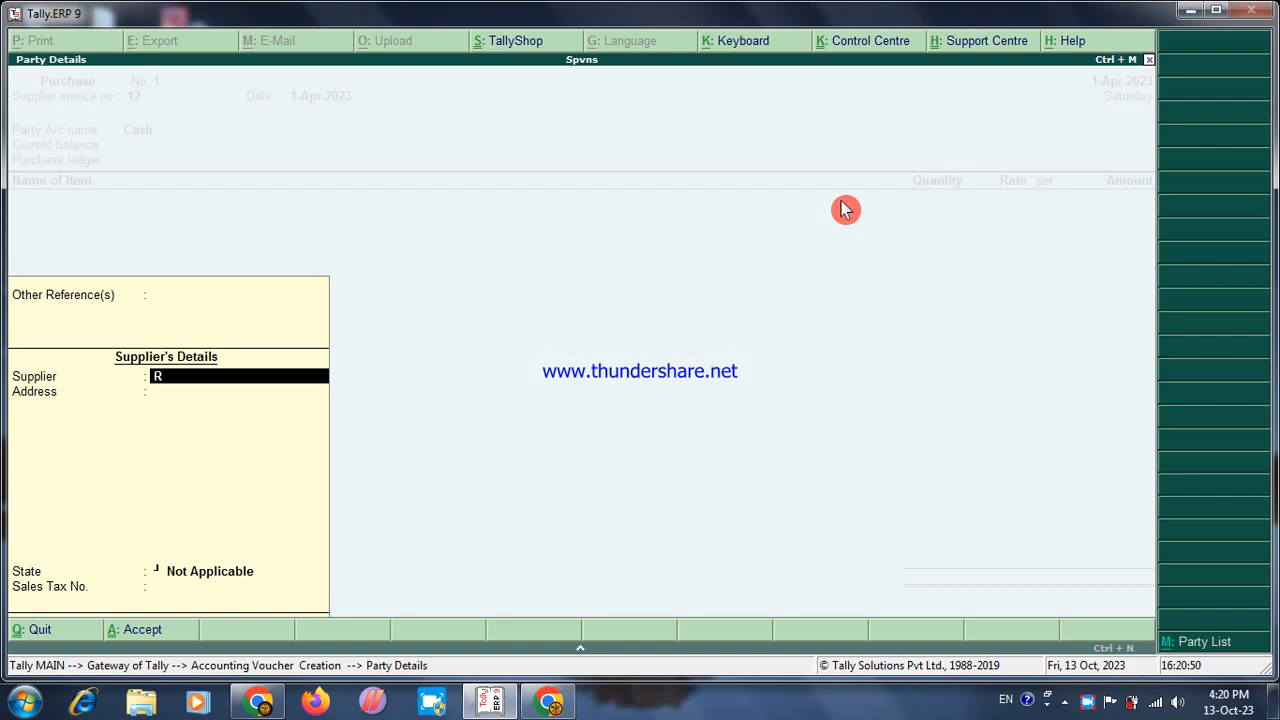
text(amesh)
key(Return)
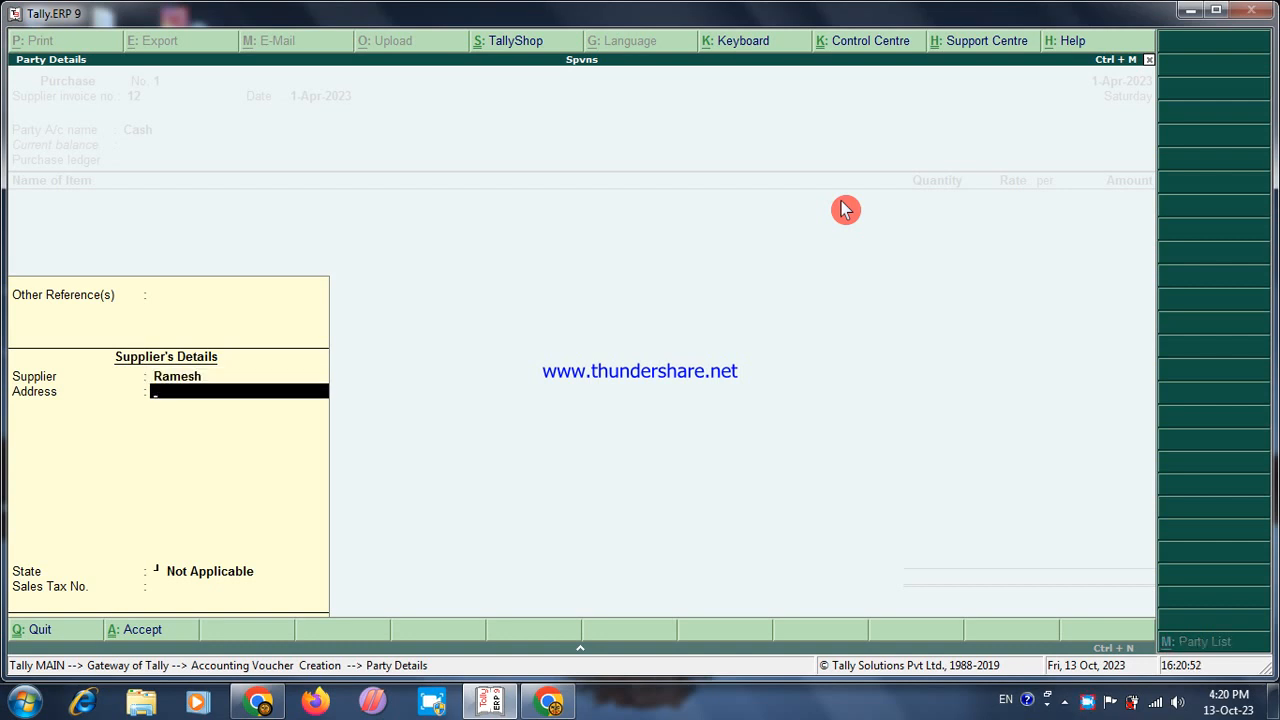
text(Mirzapur)
key(Return)
text(2)
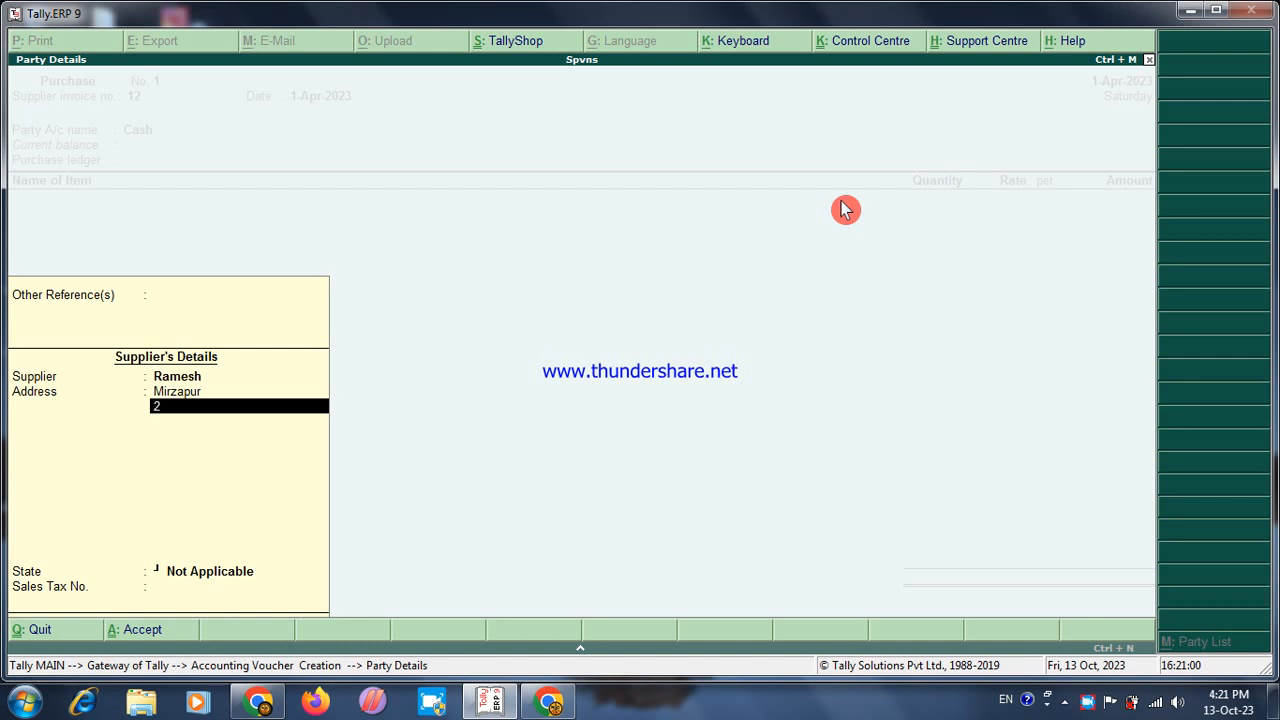
text(21312)
key(Return)
key(Return)
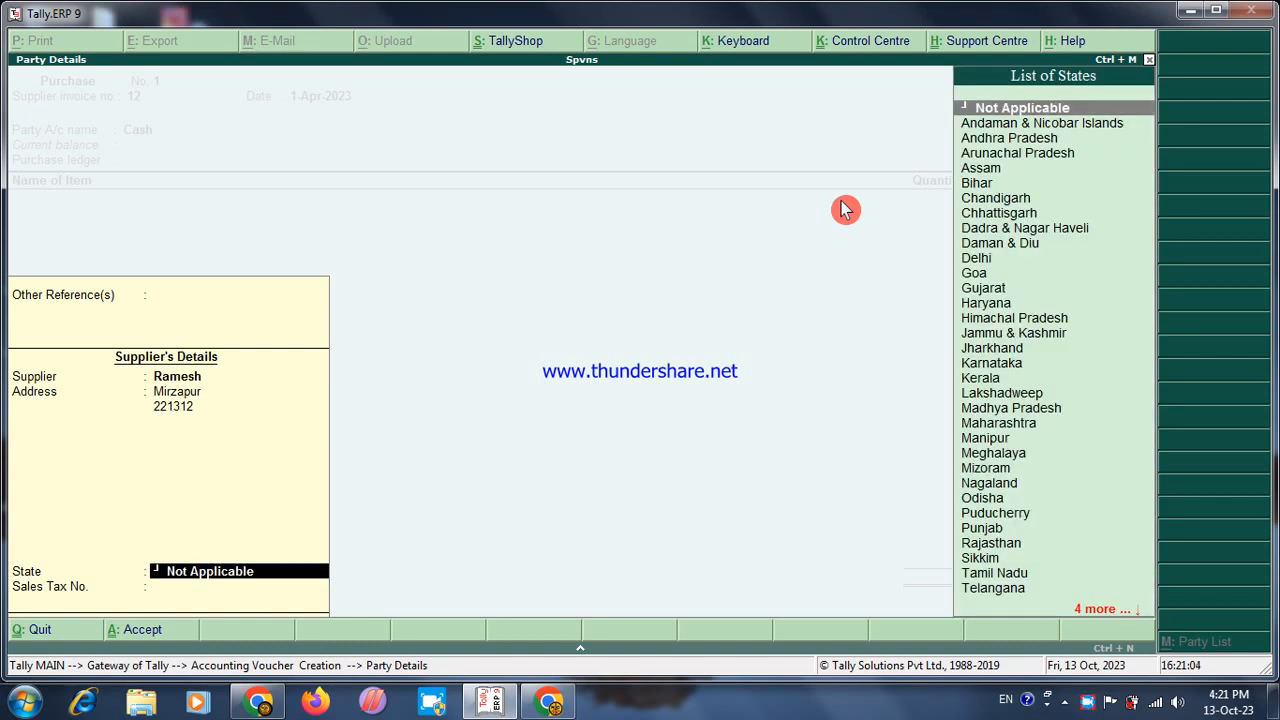
Choose the supplier's state to complete the party details, and set the voucher's purchase ledger to Purchase
text(U)
key(Down)
key(Down)
key(Return)
key(Return)
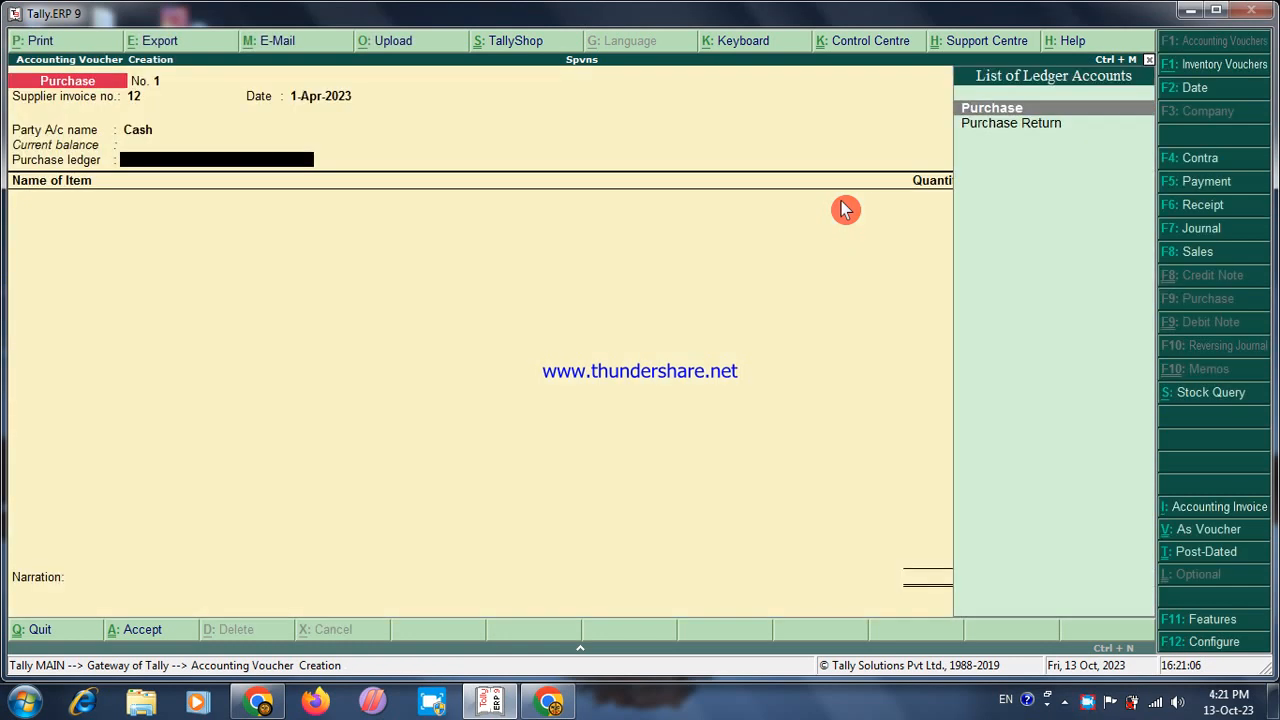
key(Return)
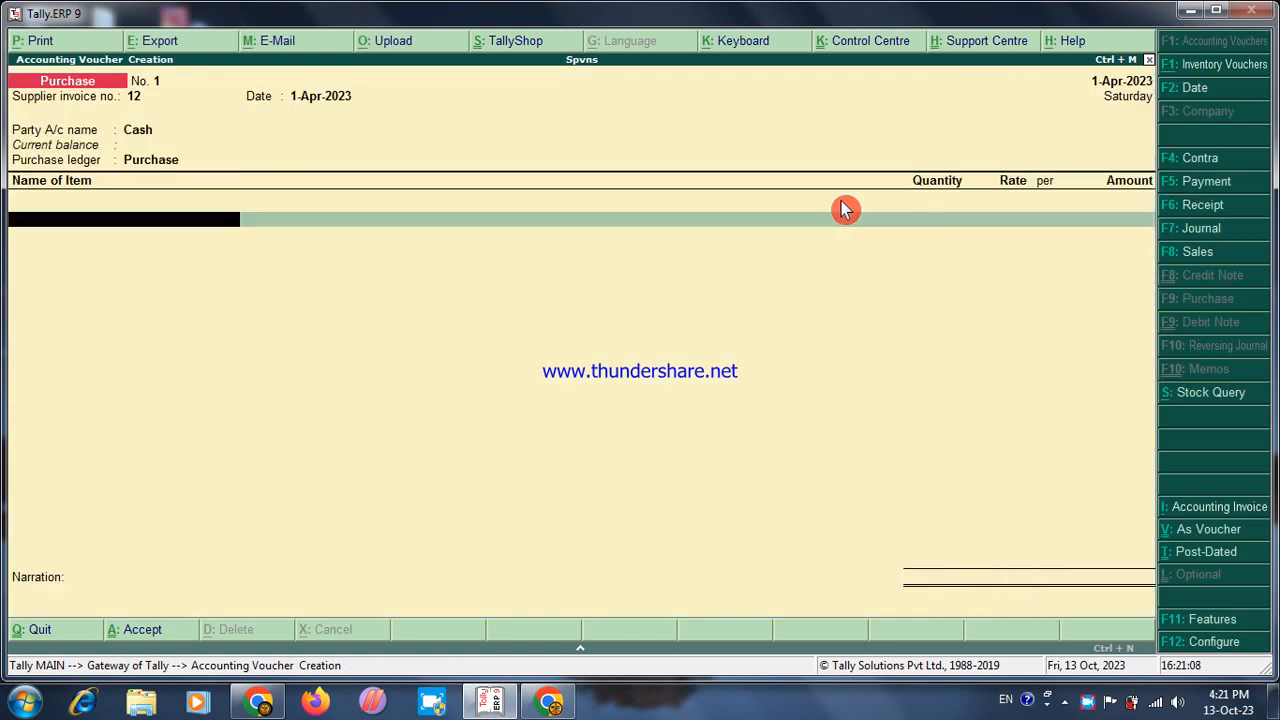
Add Kesher as the first stock item with a quantity of 5 gm at a rate of 315.87 per gm
key(Down)
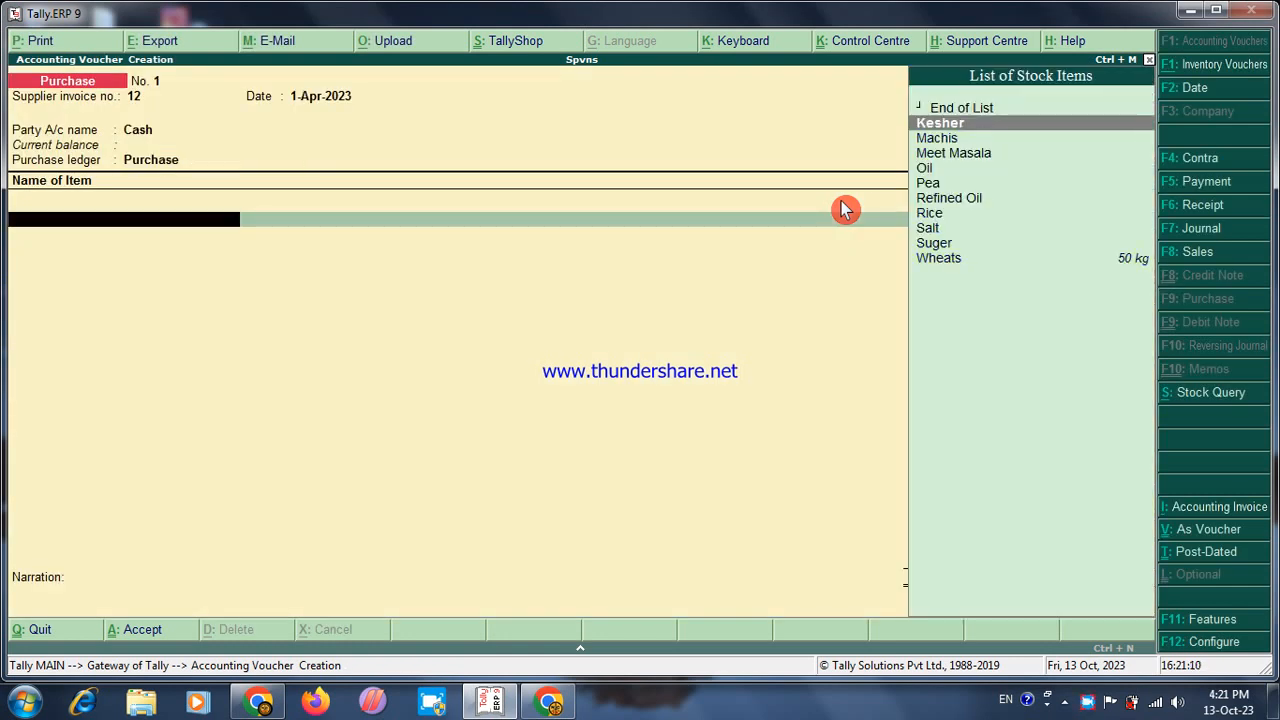
key(Return)
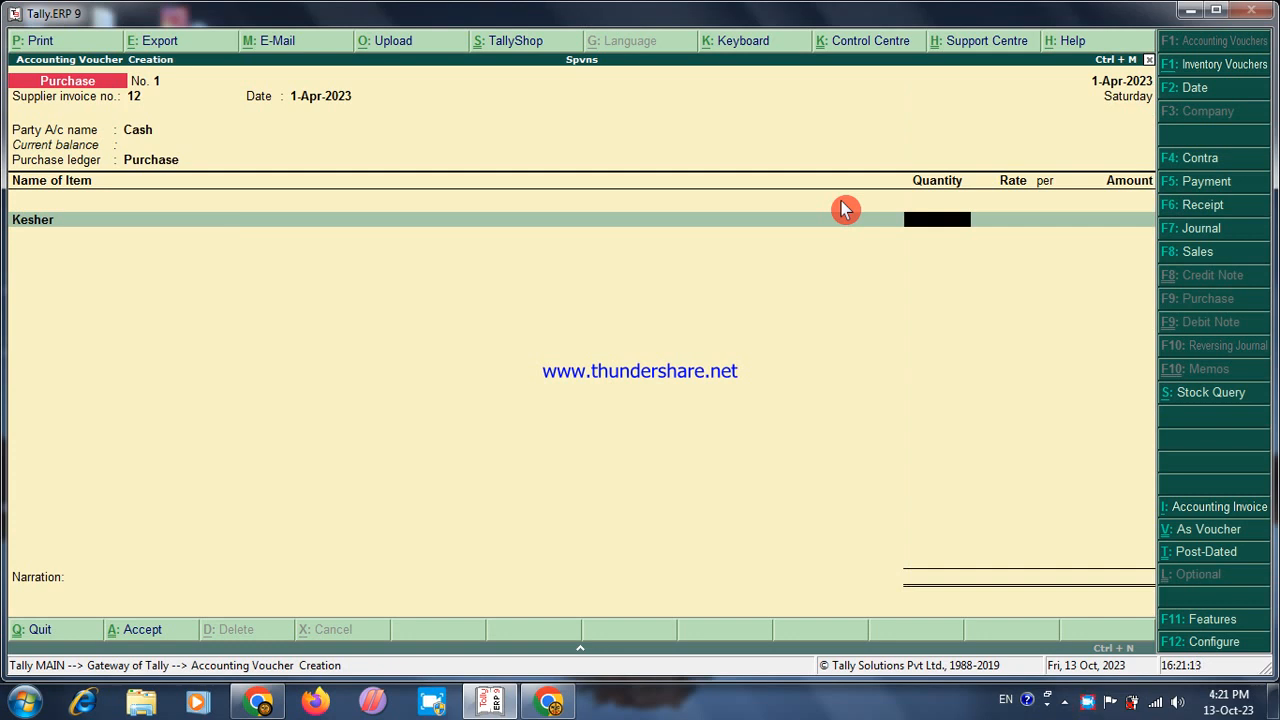
text(5)
key(Return)
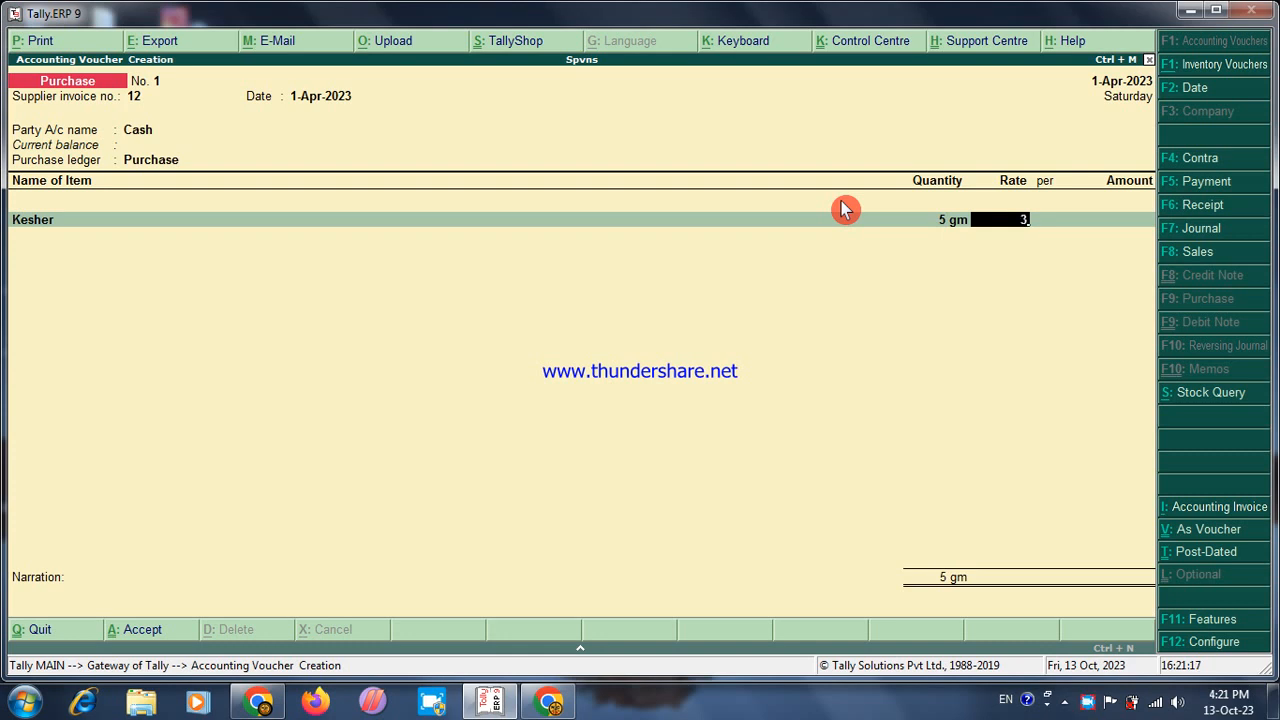
text(15.87)
key(Return)
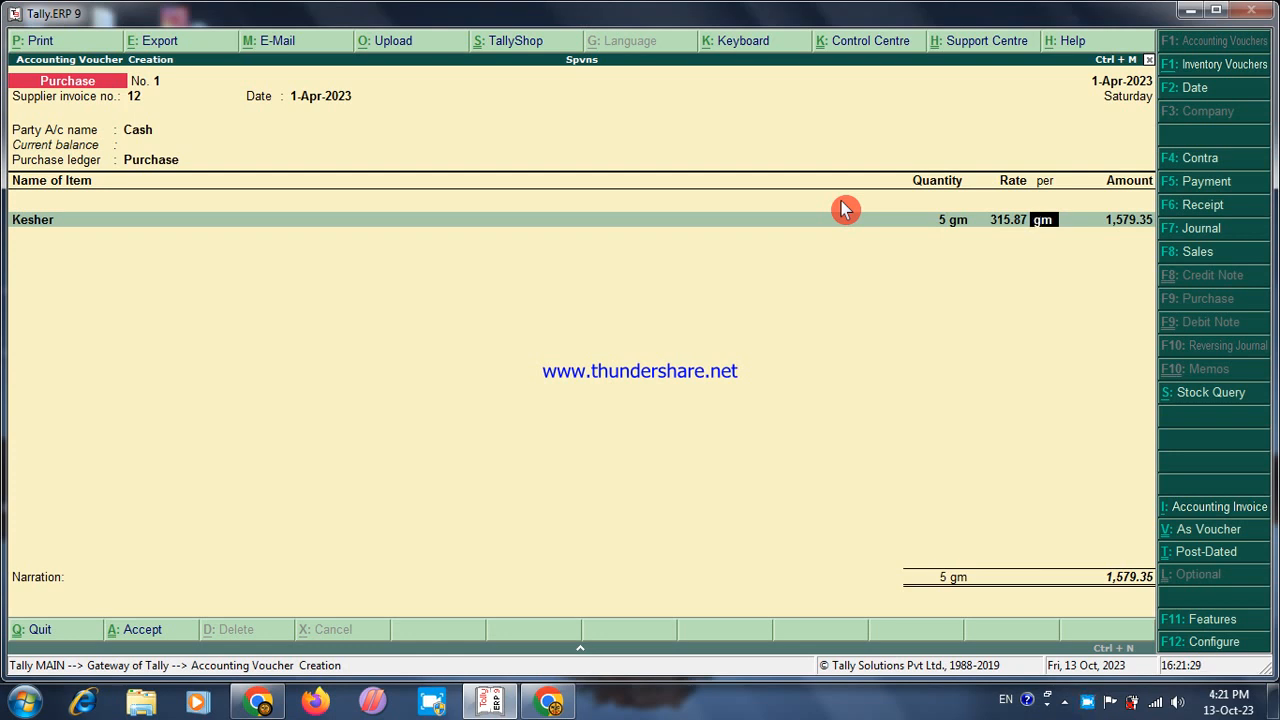
key(Return)
key(Return)
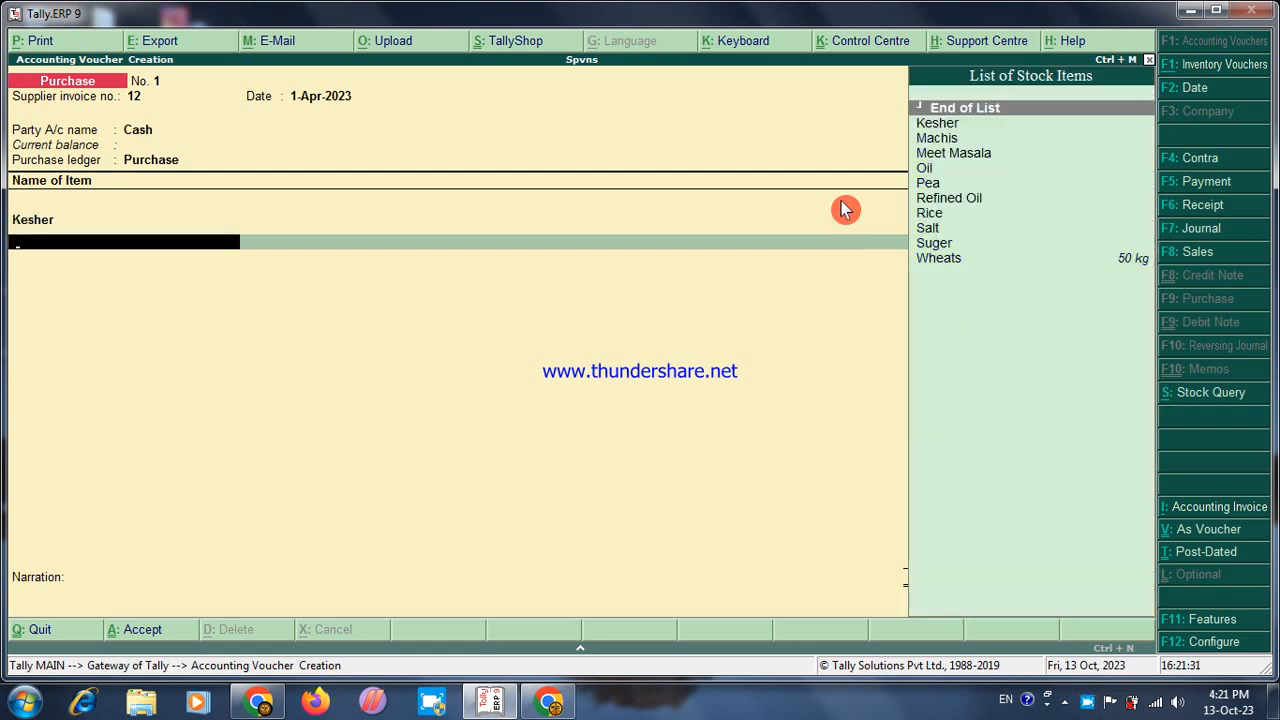
Add the stock item Machis with a quantity of 100 pcs at a rate of 0.80 per piece
key(Down)
key(Down)
key(Down)
key(Up)
key(Return)
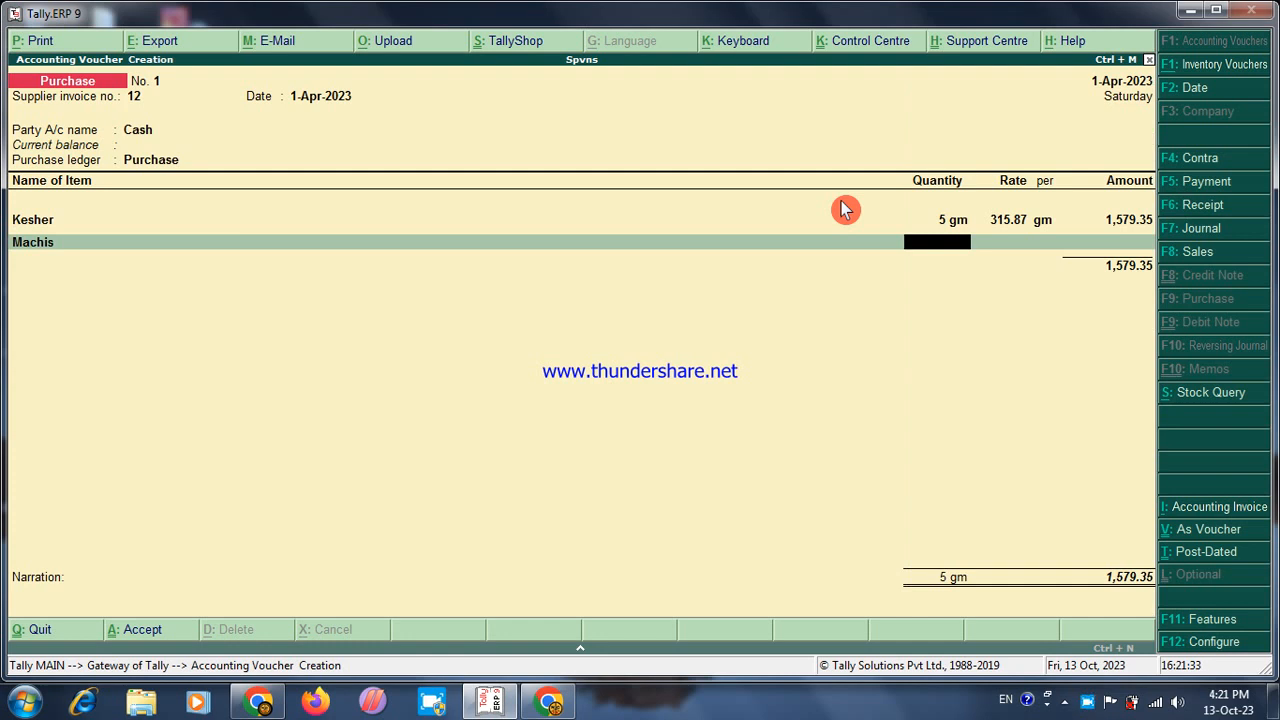
text(100)
key(Return)
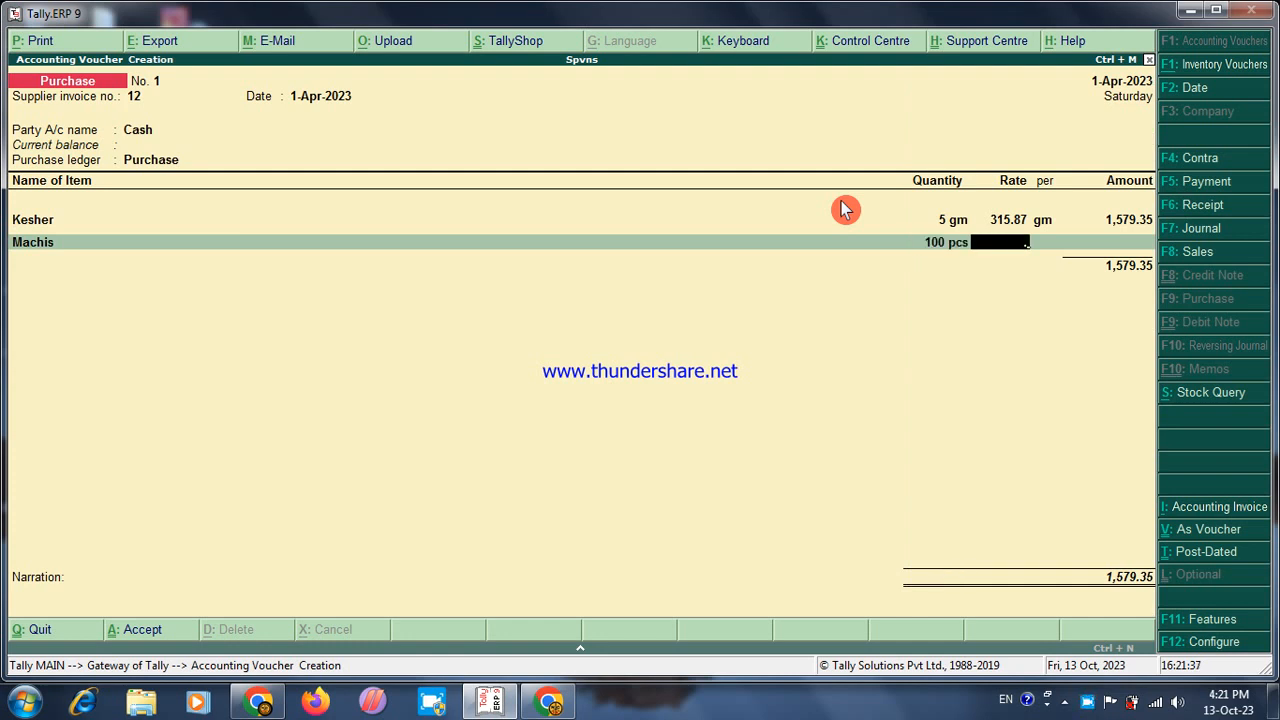
text(.80)
key(Return)
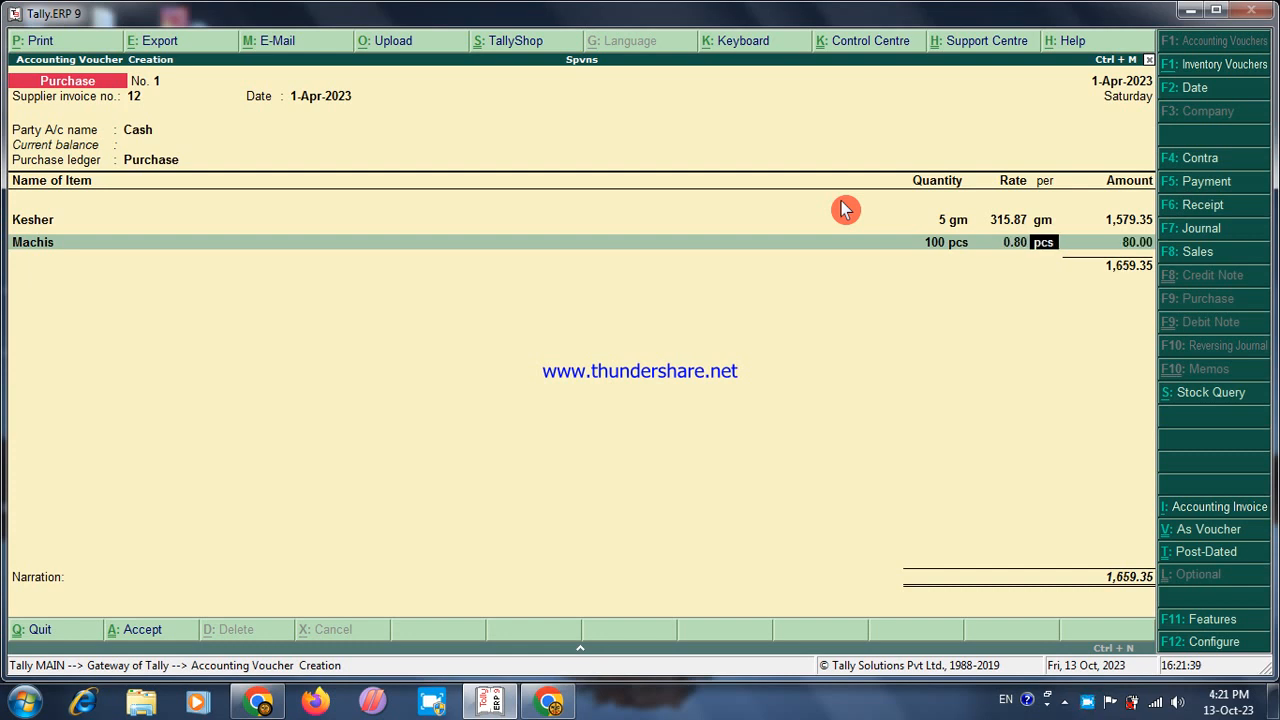
key(Return)
key(Return)
Add the stock item Meet Masala with a quantity of 500 pcs at a rate of 45.67 per piece
key(Down)
key(Down)
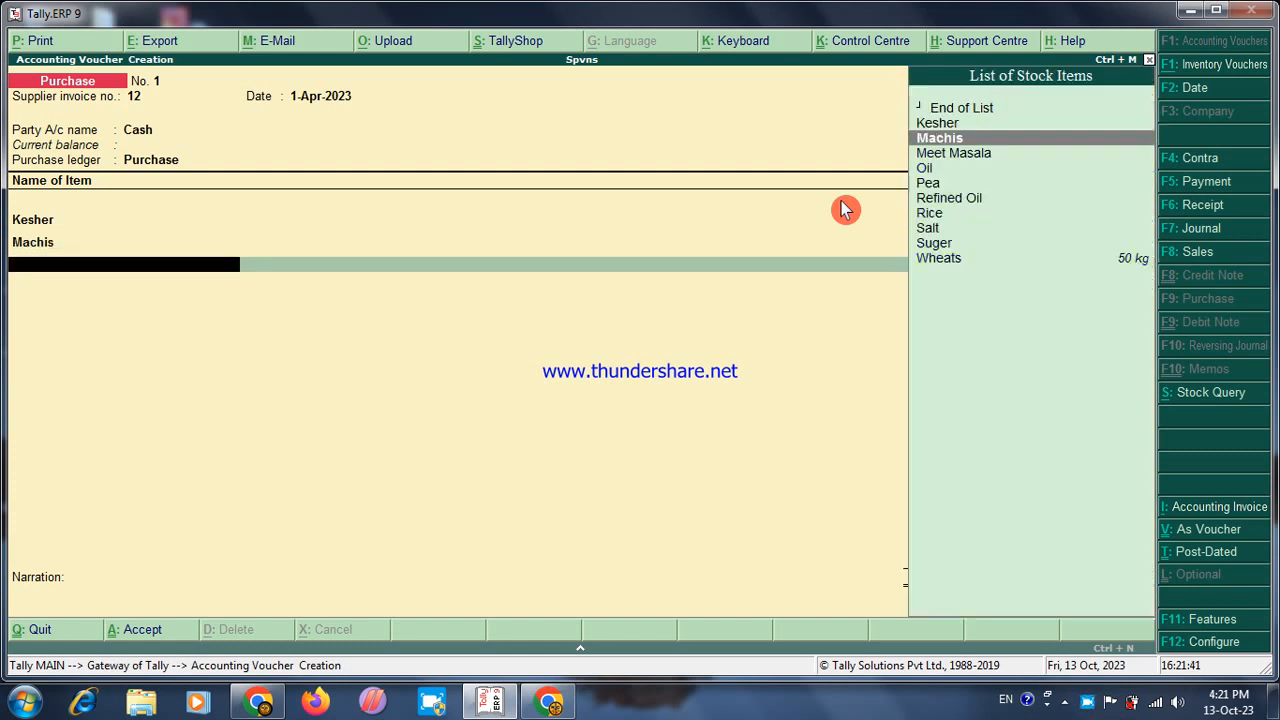
key(Down)
key(Return)
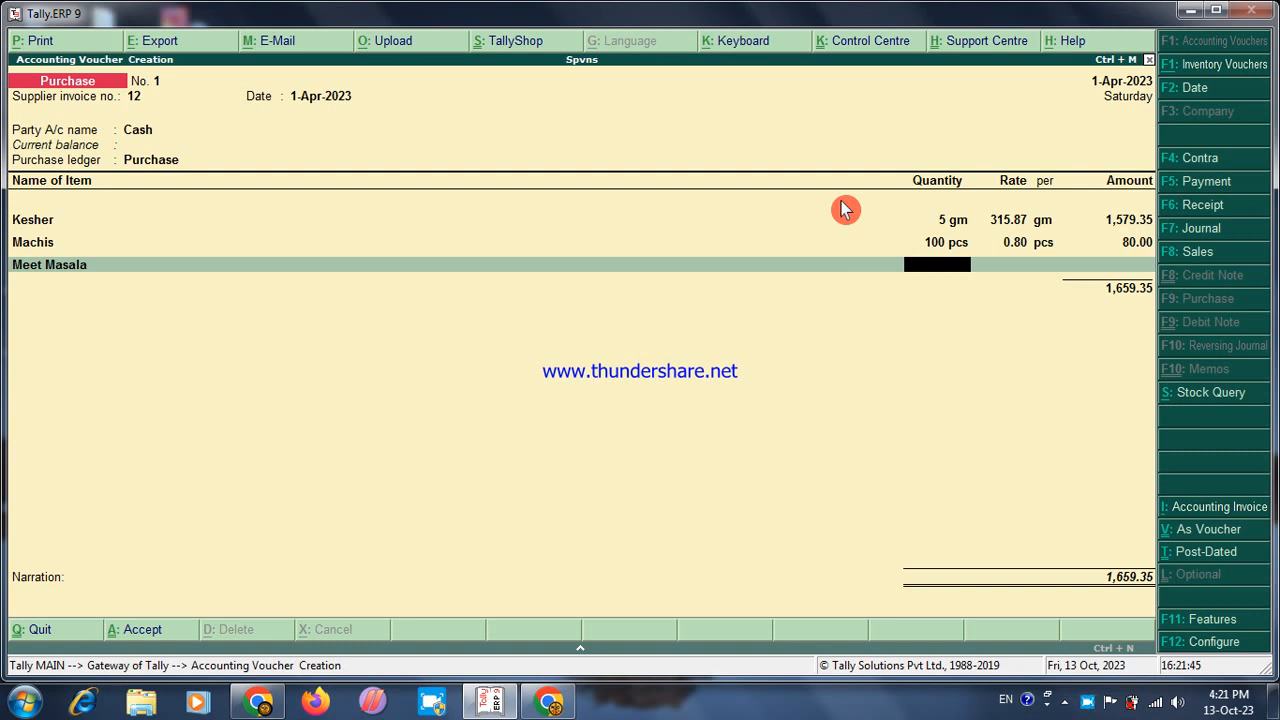
text(500)
key(Return)
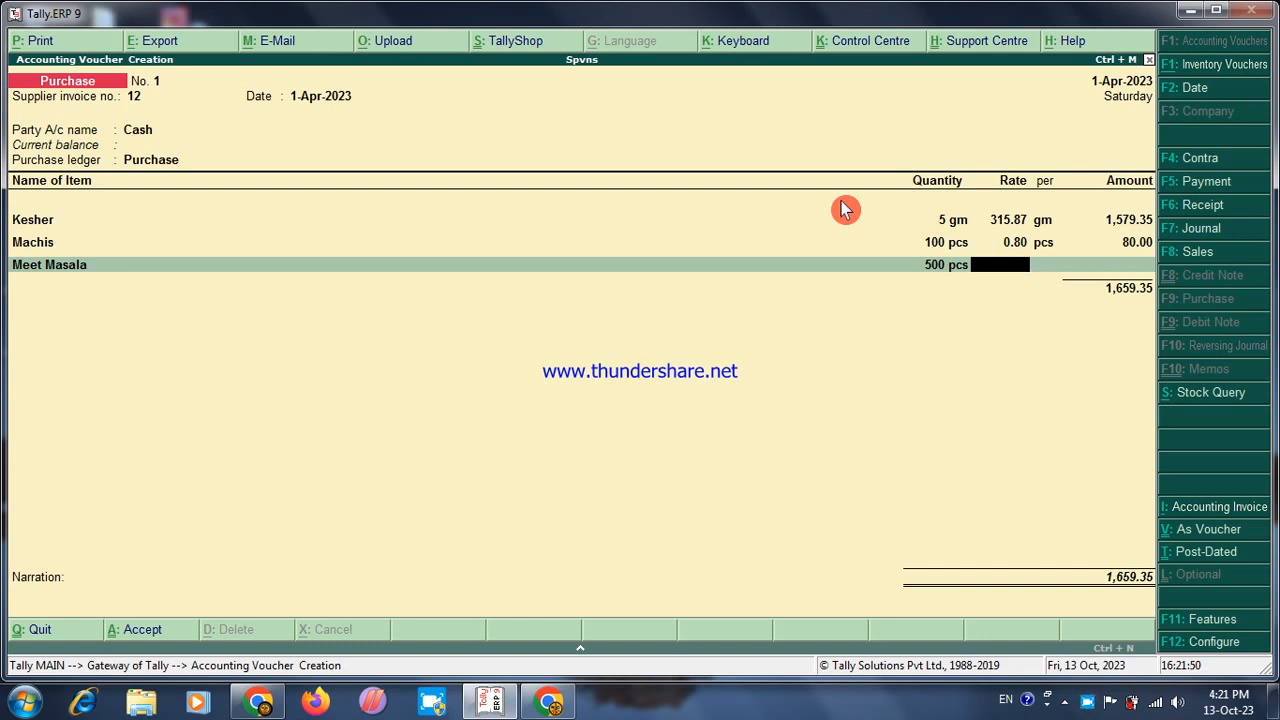
text(5.67)
key(Return)
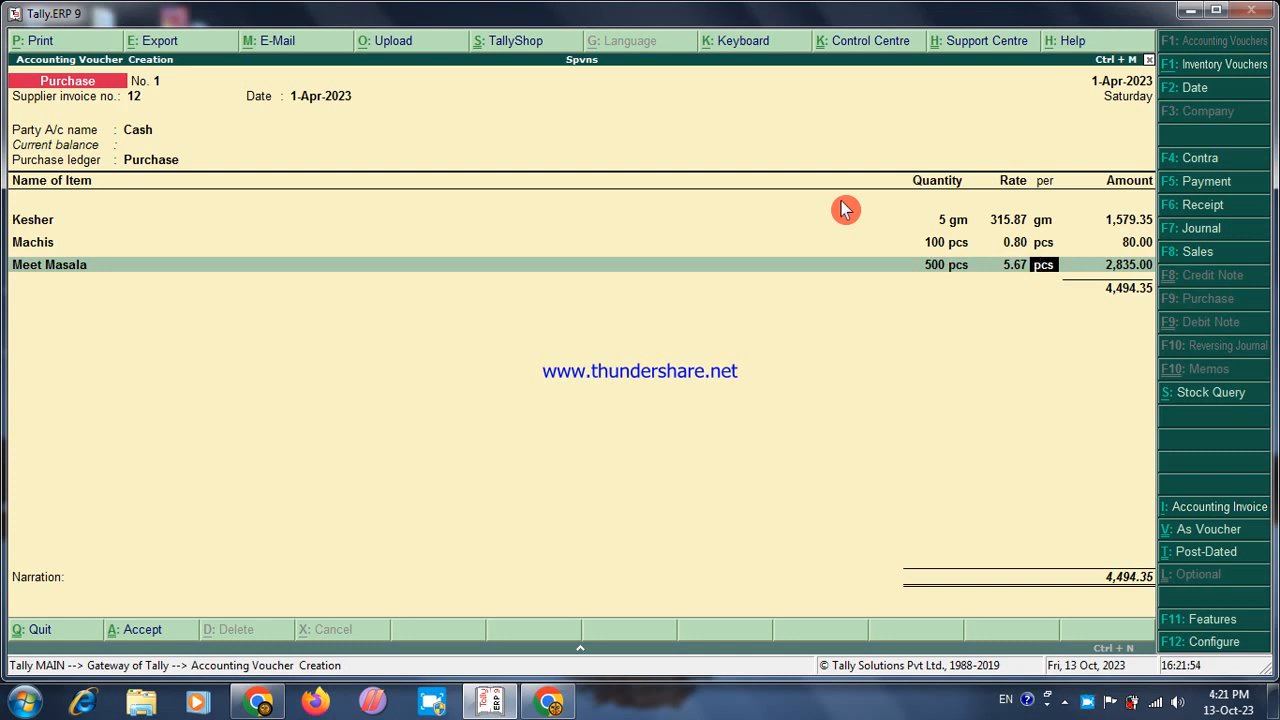
key(BackSpace)
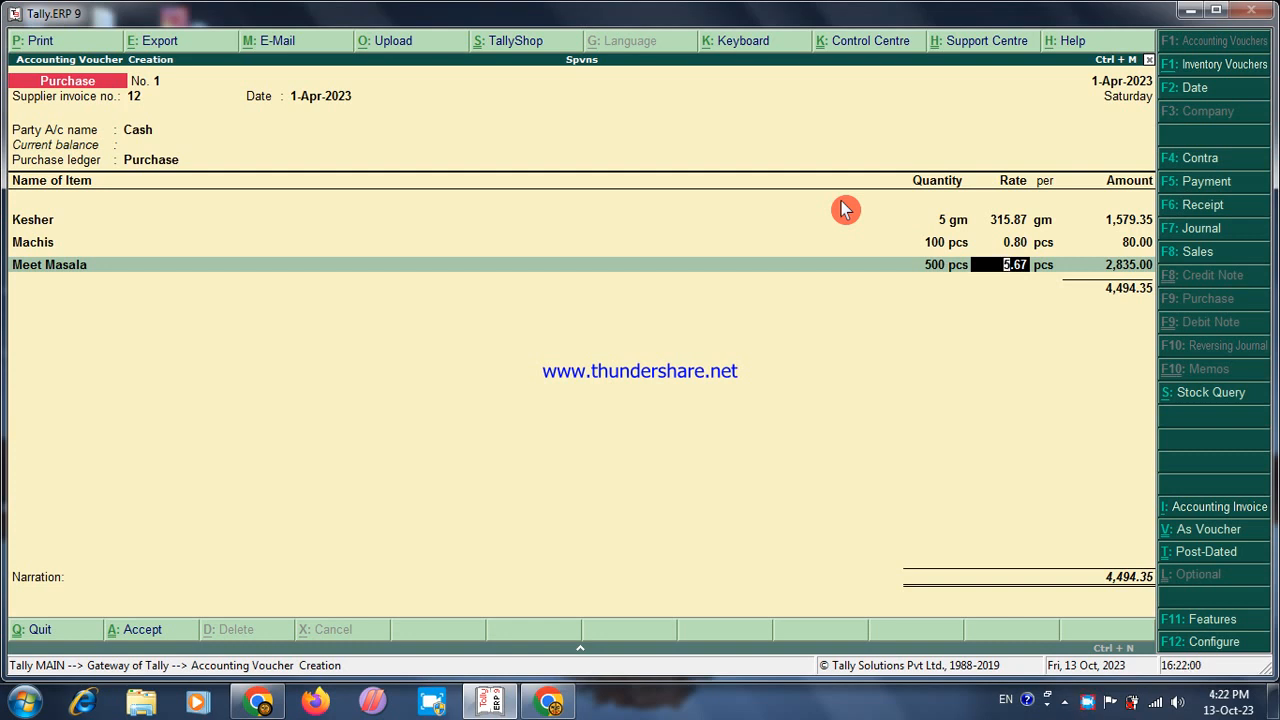
text(45.67)
key(Return)
key(Return)
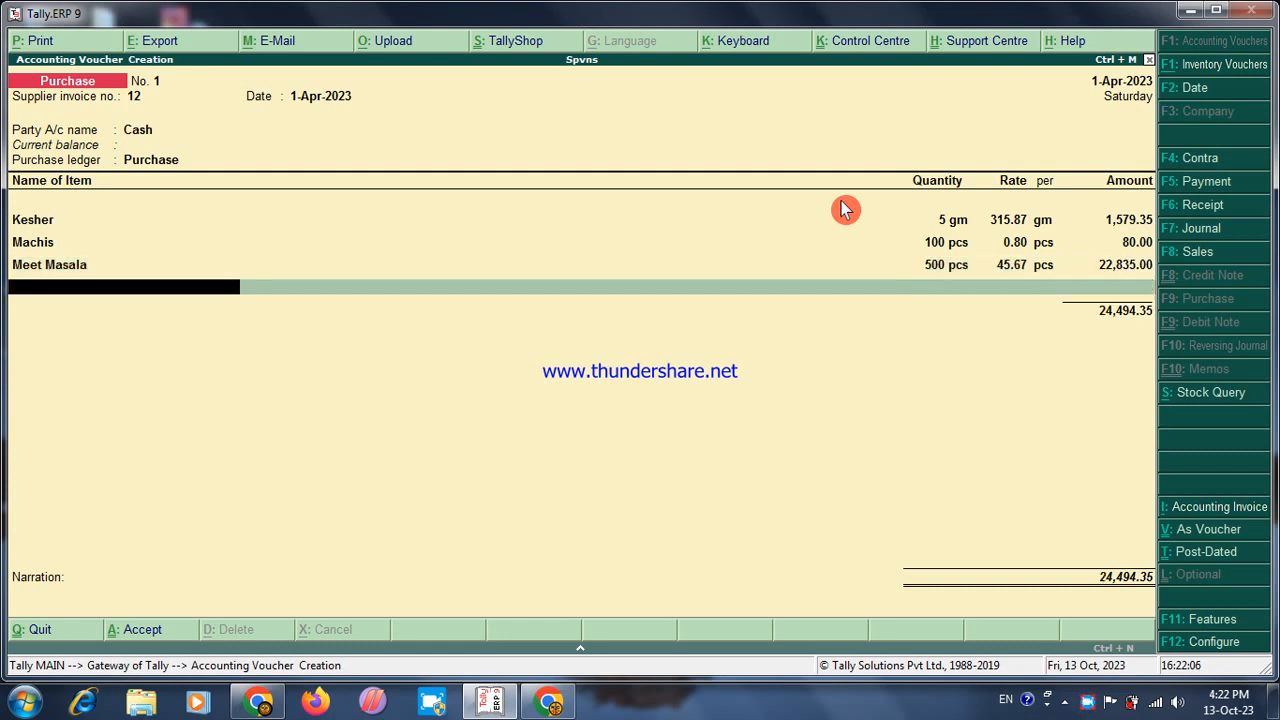
Add the stock item Oil with a quantity of 45 ltr at a rate of 168.90 per litre
key(Down)
key(Down)
key(Down)
key(Down)
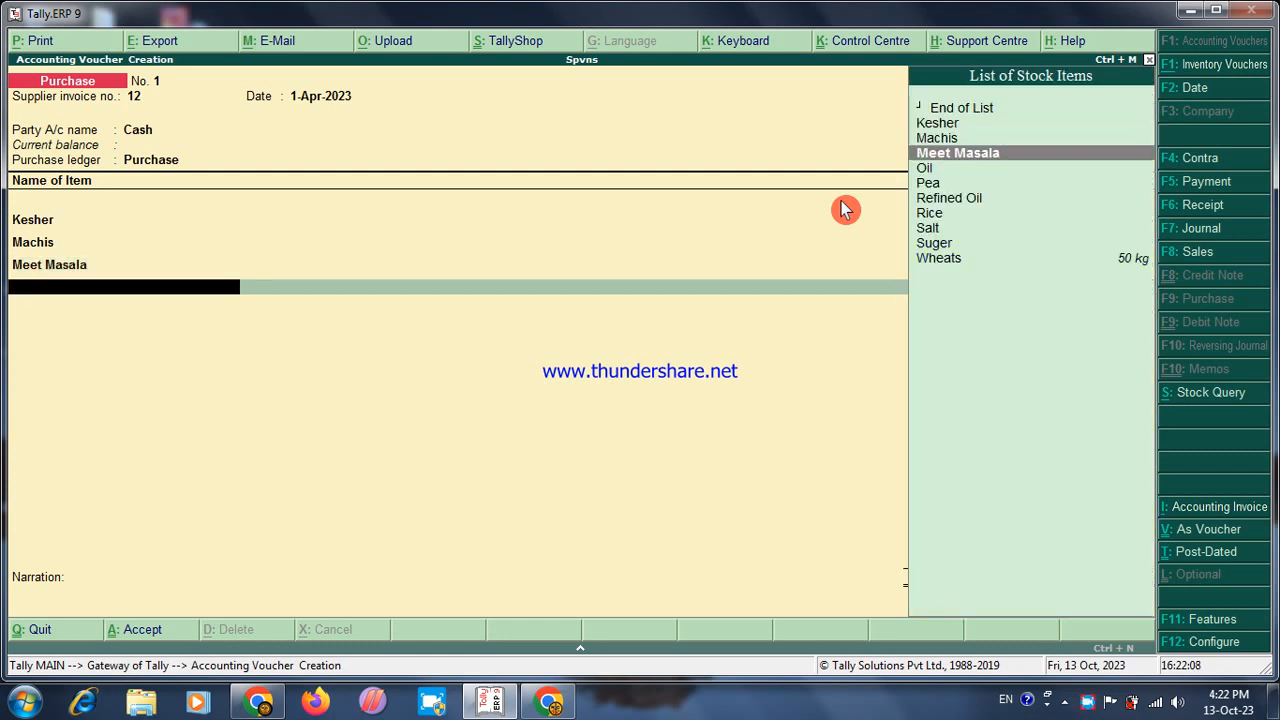
key(Return)
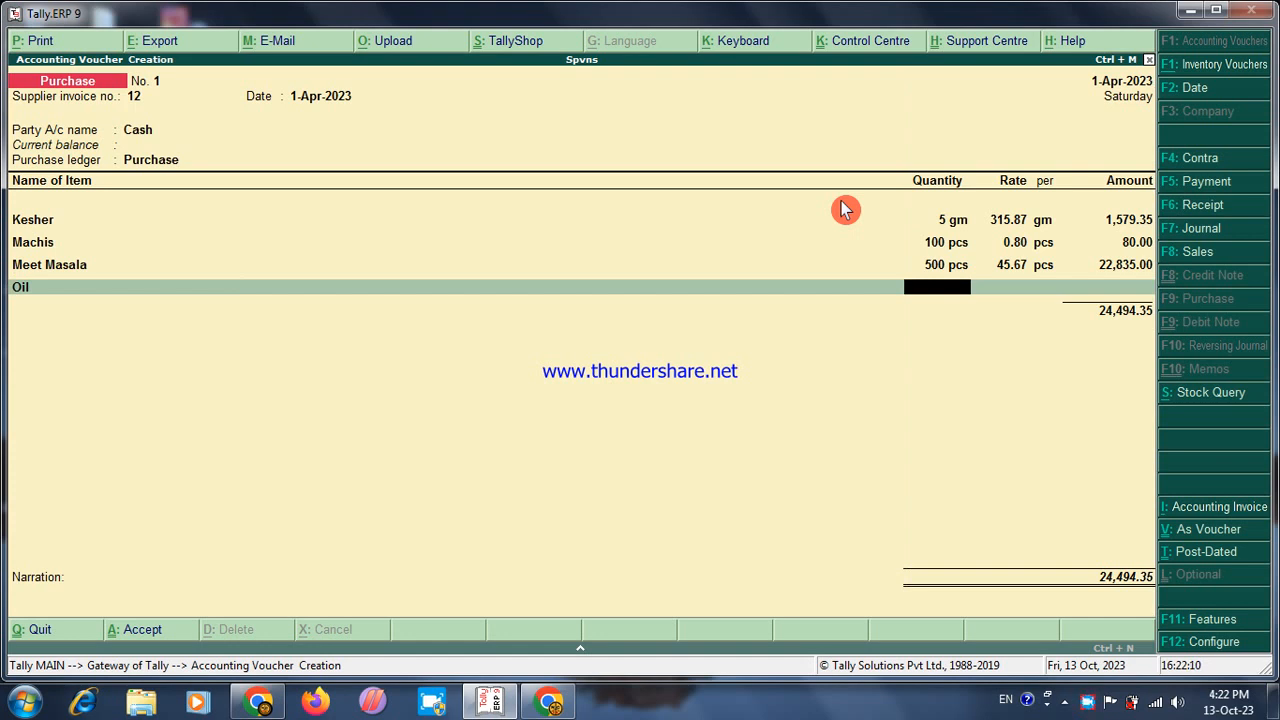
text(1)
key(BackSpace)
text(45)
key(Return)
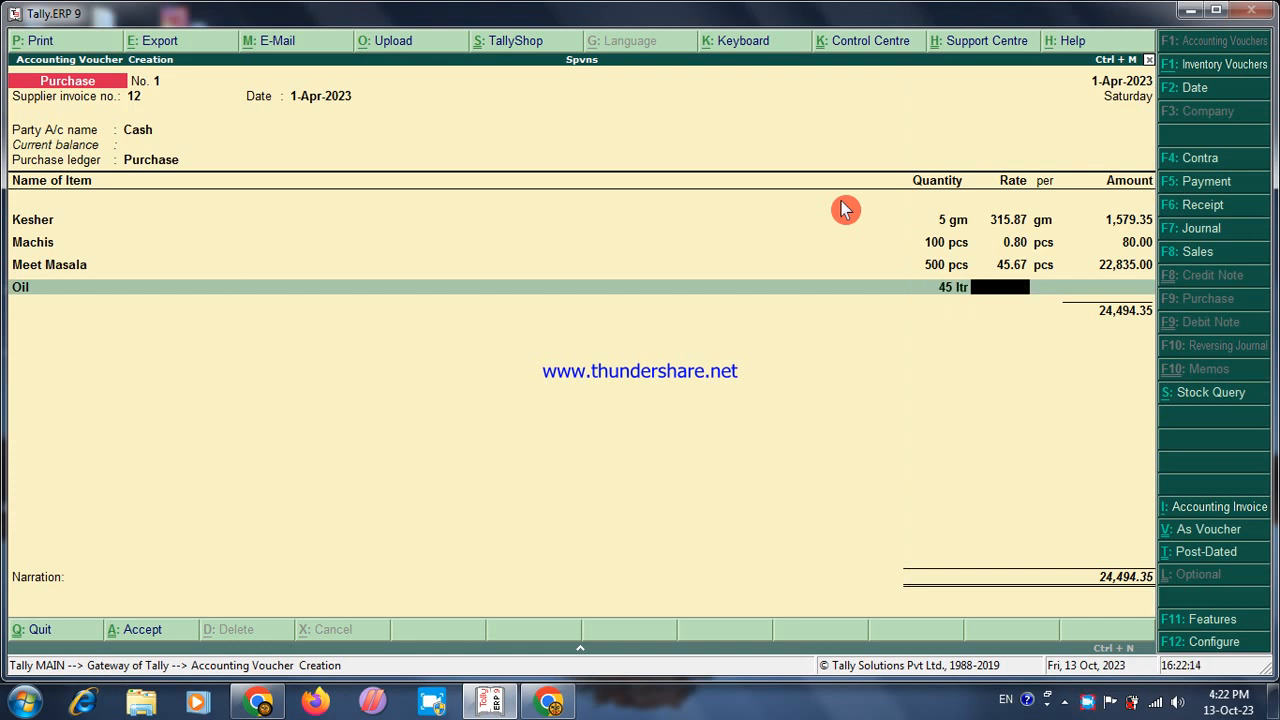
text(168.90)
key(Return)
key(Return)
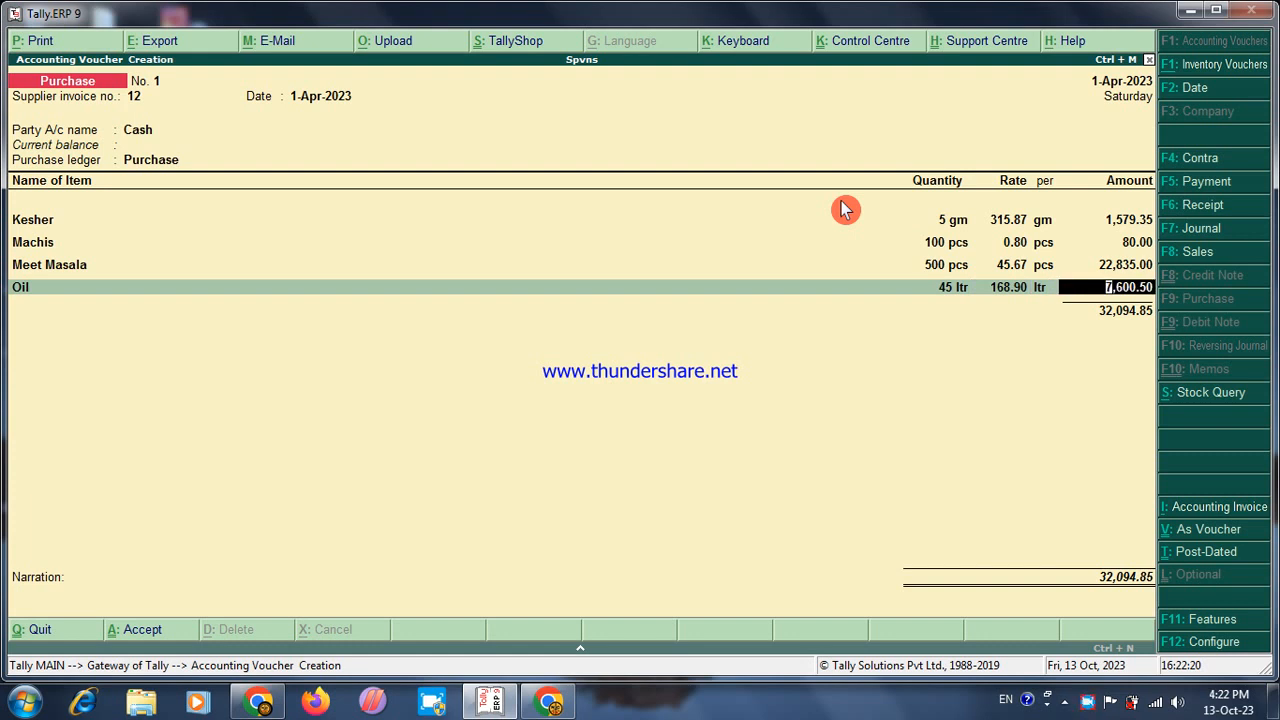
key(Return)
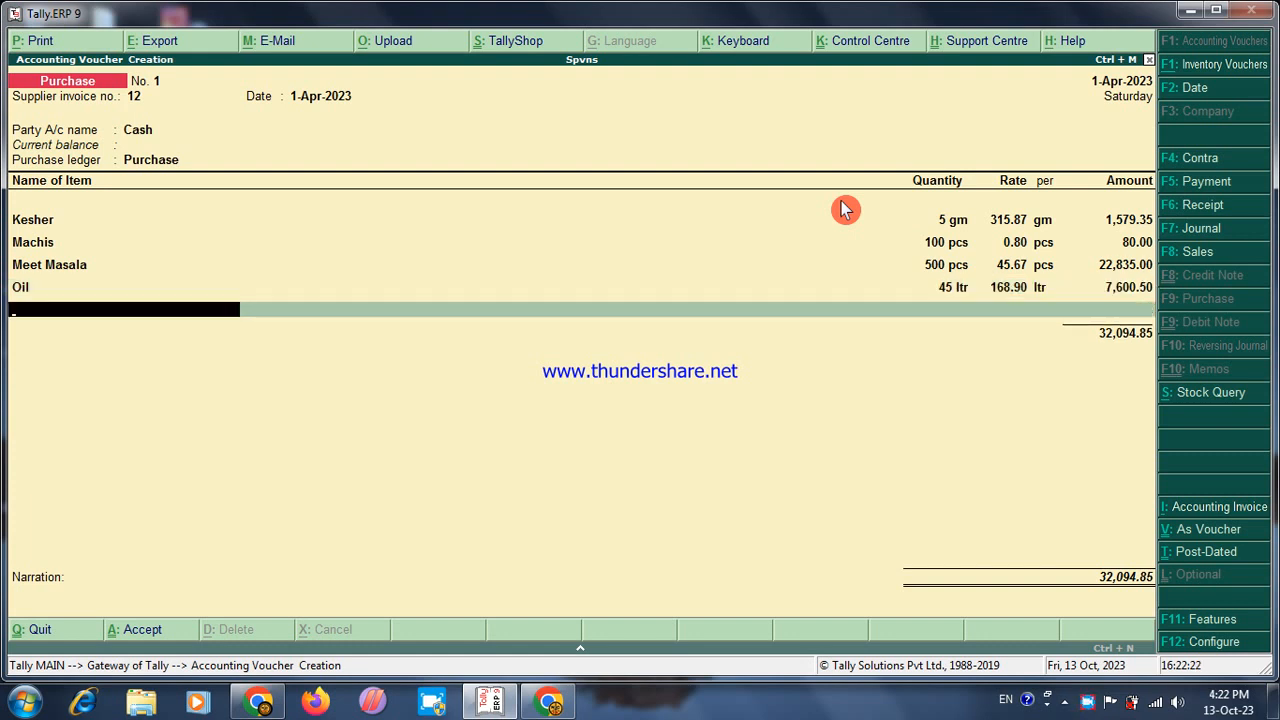
Add the stock item Pea with a quantity of 10 kg at a rate of 90 per kg
key(Down)
key(Down)
key(Down)
key(Down)
key(Down)
key(Down)
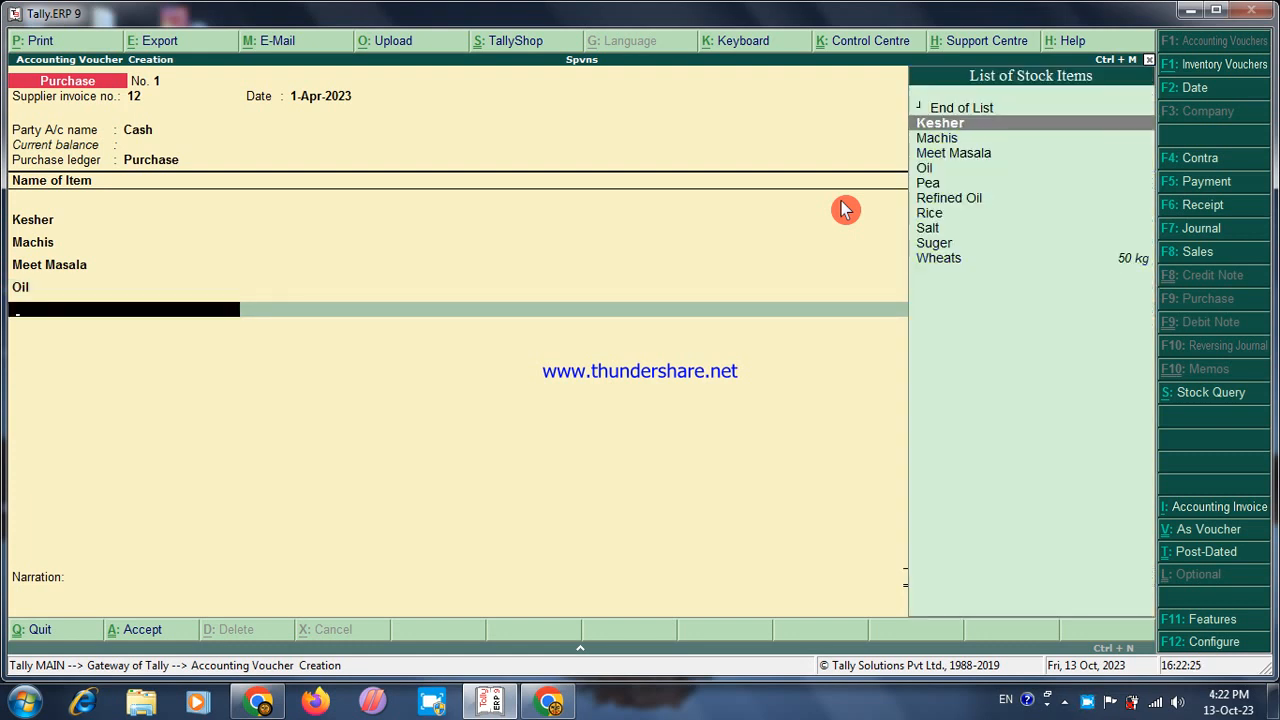
key(Up)
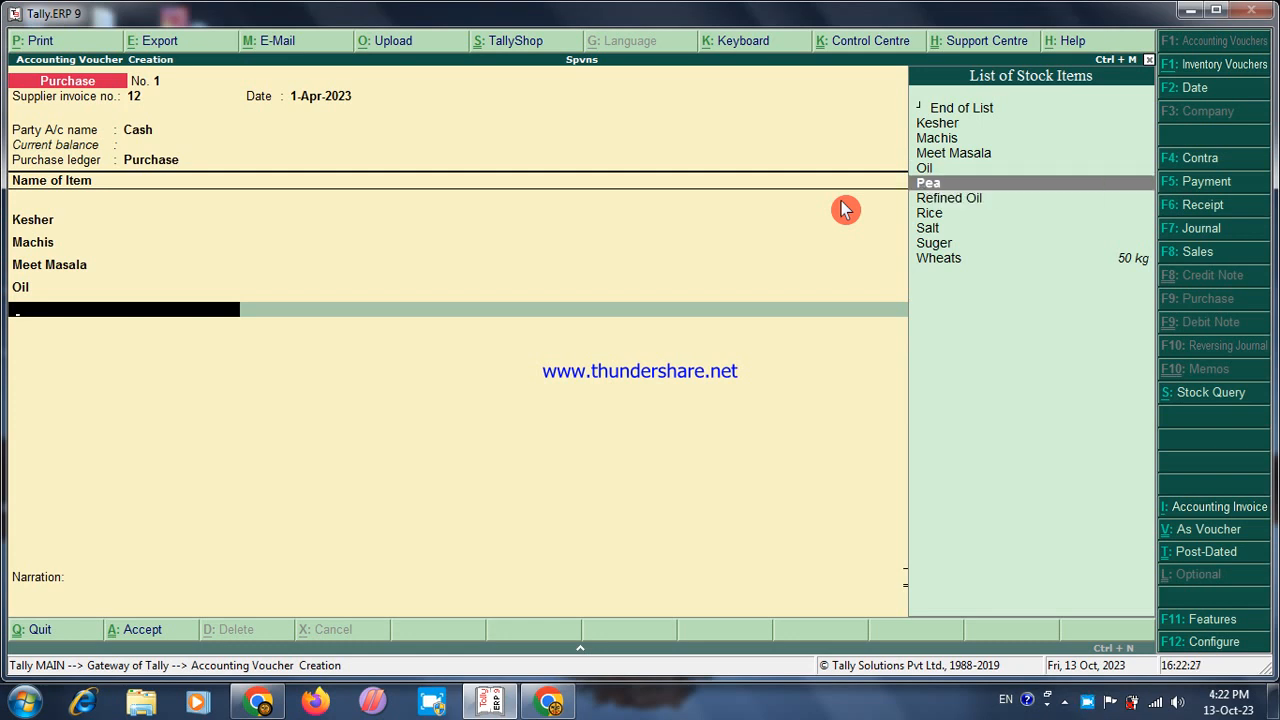
key(Return)
text(1)
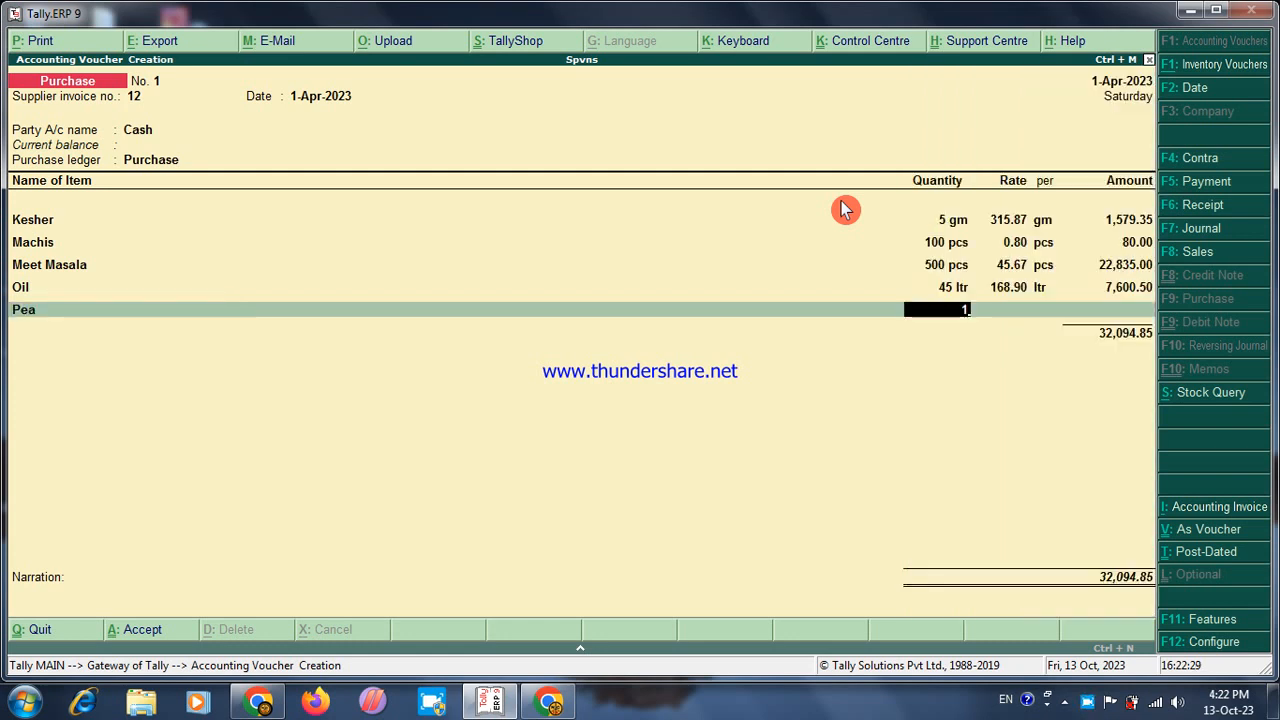
text(0)
key(Return)
text(90)
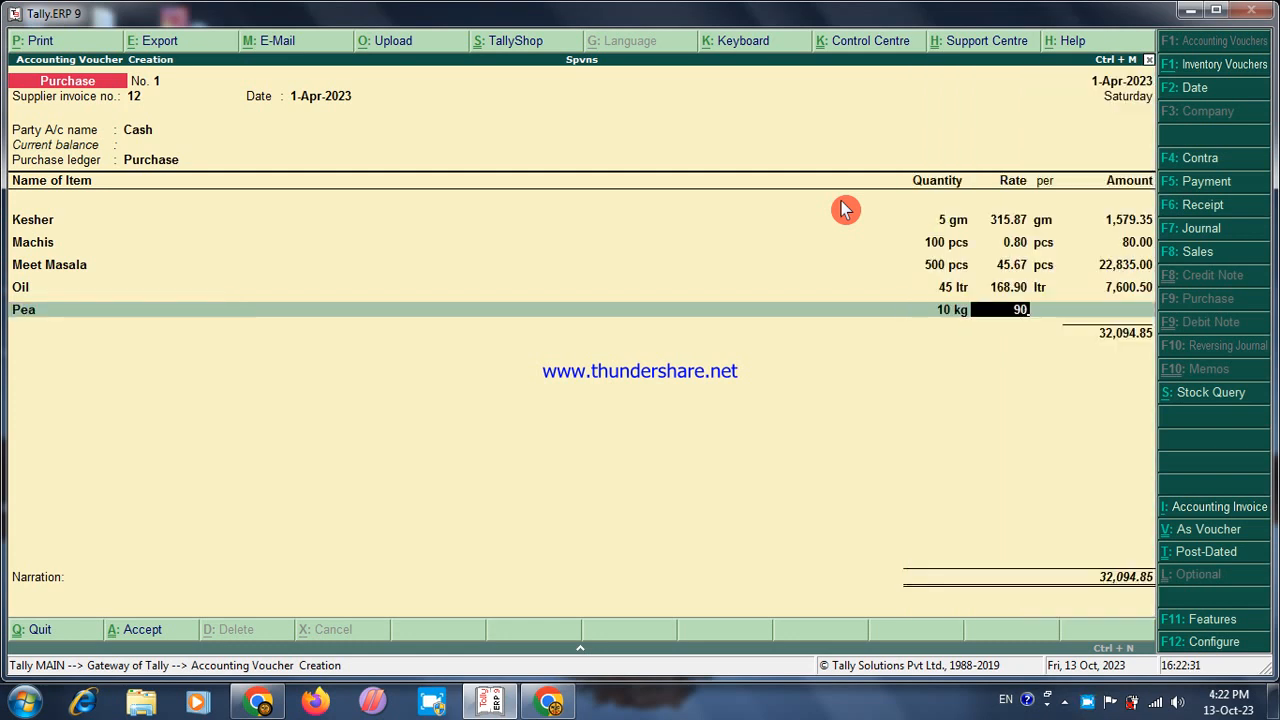
key(Return)
key(Return)
key(Return)
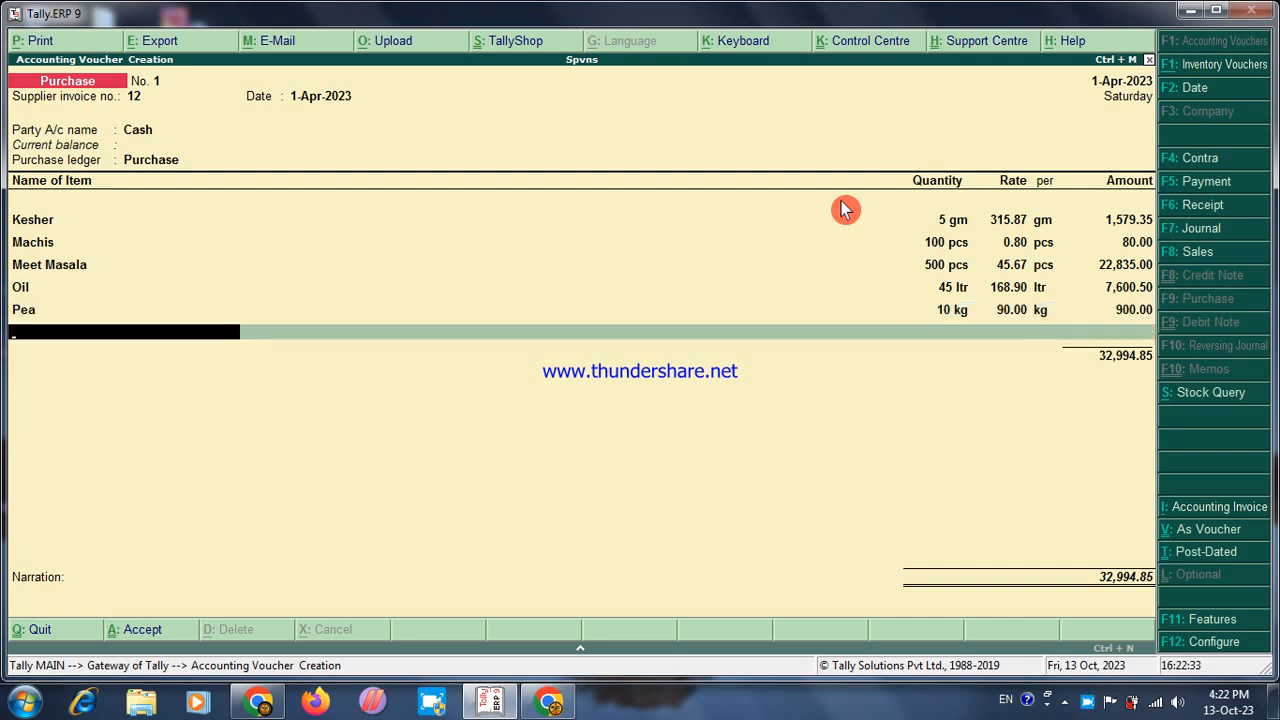
Add the stock item Refined Oil with a quantity of 15 ltr at a rate of 135.75 per litre
key(Down)
key(Down)
key(Down)
key(Down)
key(Down)
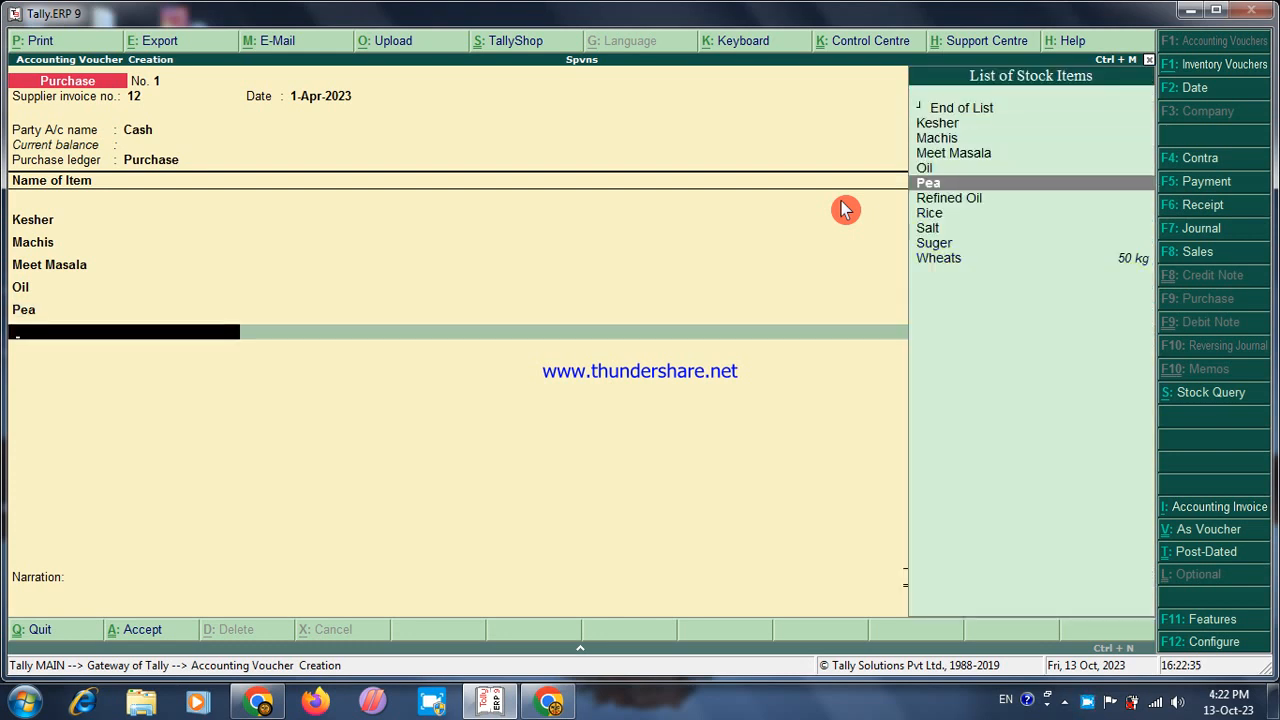
key(Down)
key(Return)
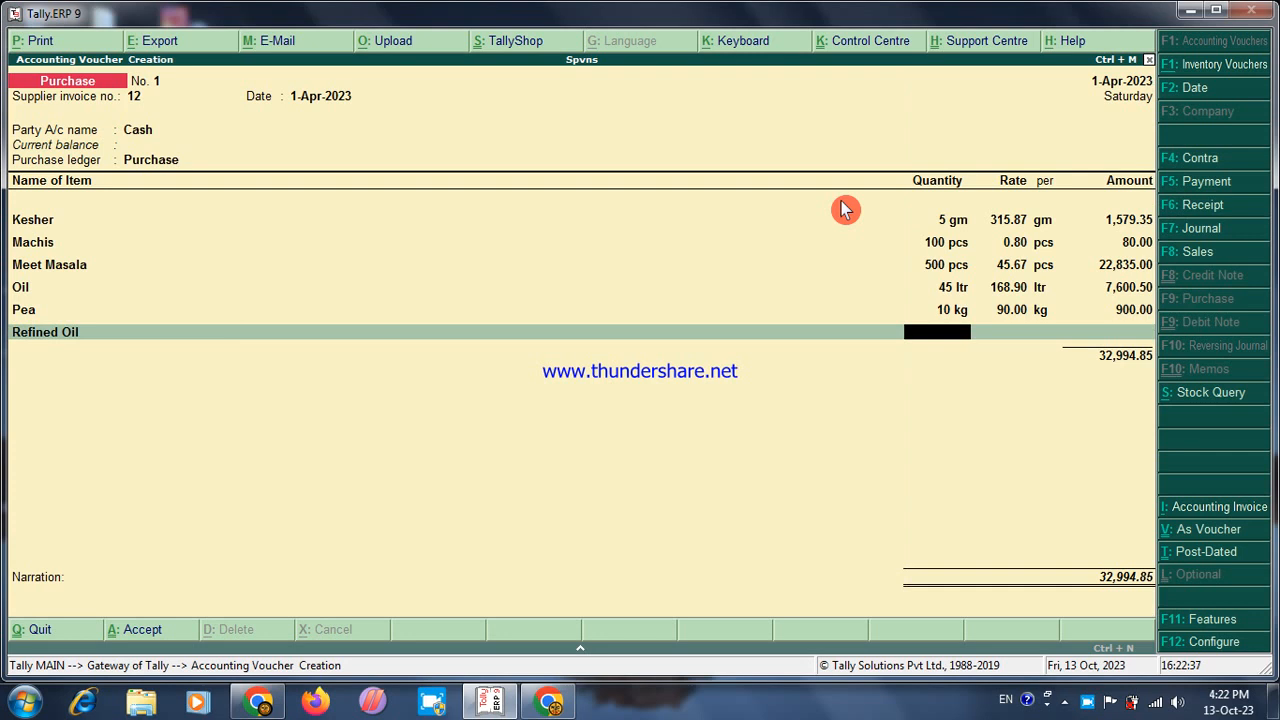
text(15)
key(Return)
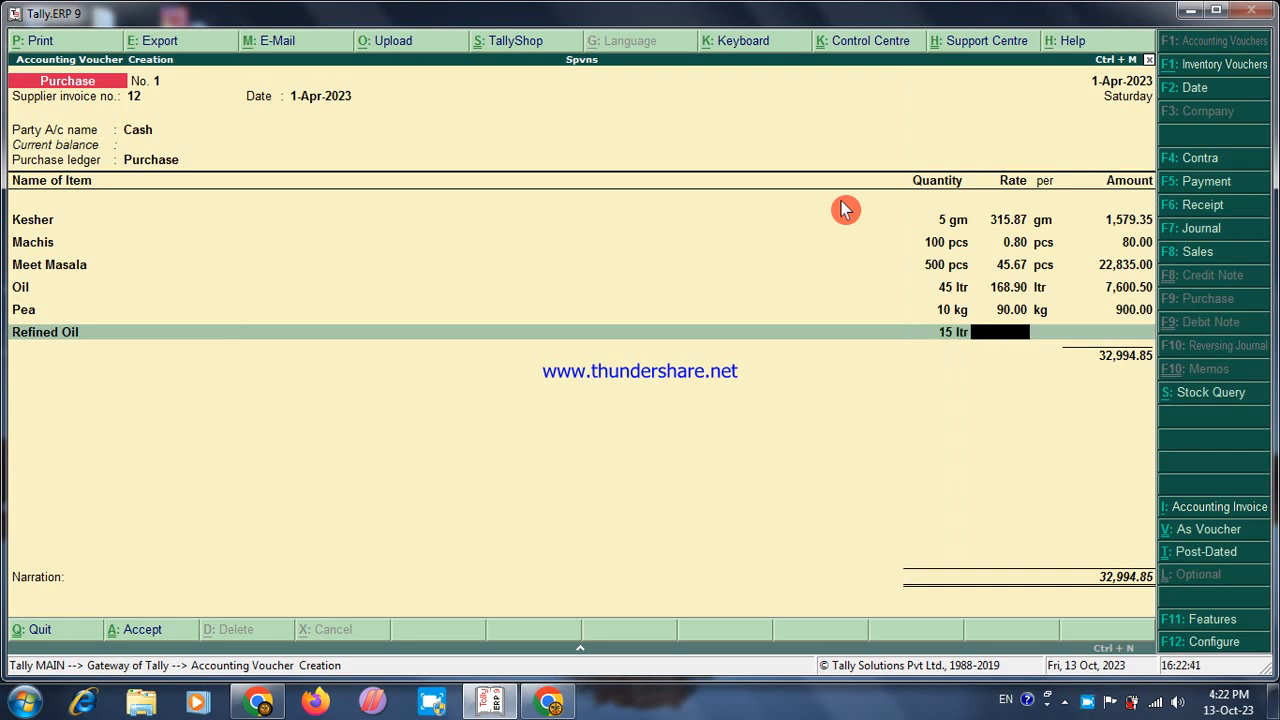
text(135.75)
key(Return)
key(Return)
key(Return)
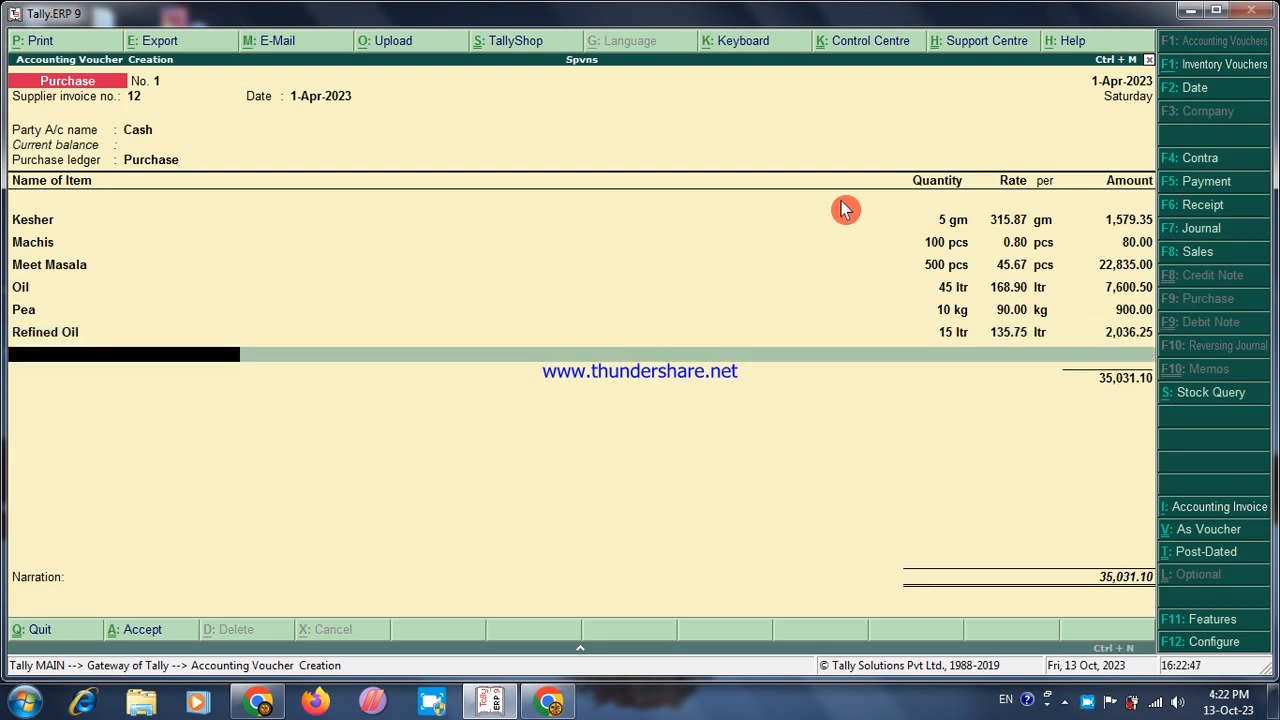
Add the stock item Rice with a quantity of 30 kg at a rate of 42.65 per kg
key(Down)
key(Down)
key(Down)
key(Down)
key(Down)
key(Down)
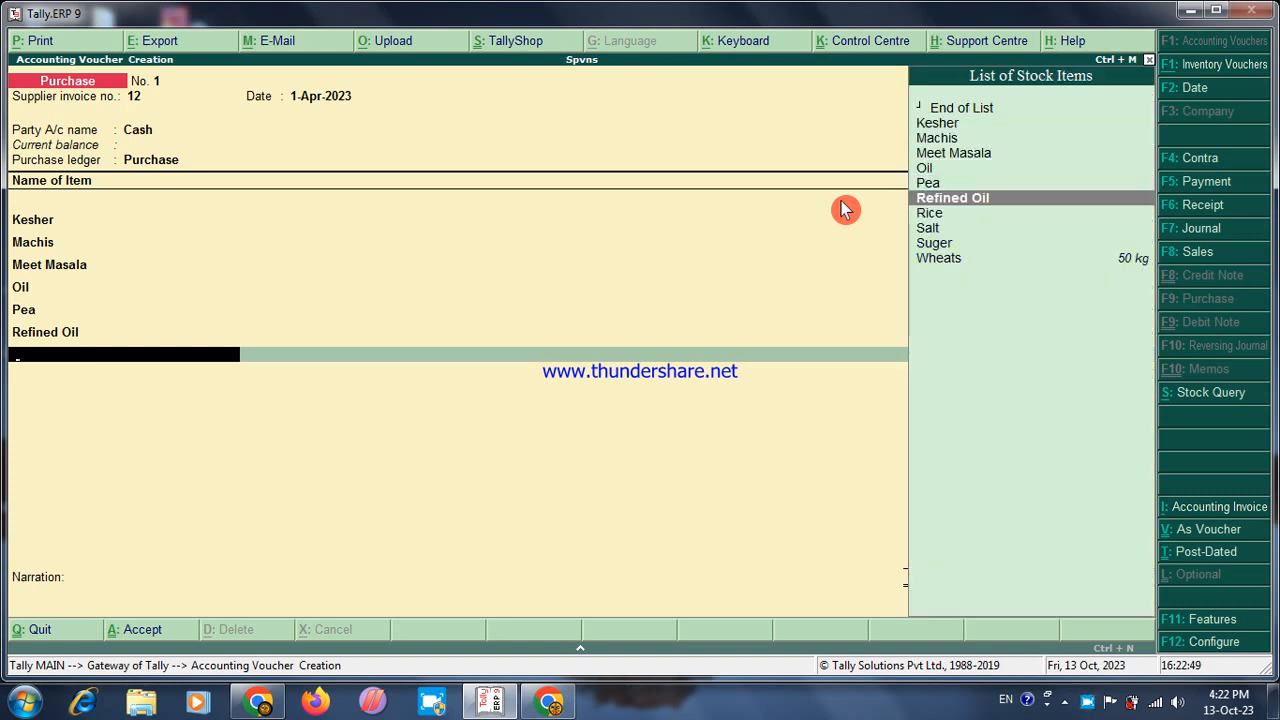
key(Down)
key(Return)
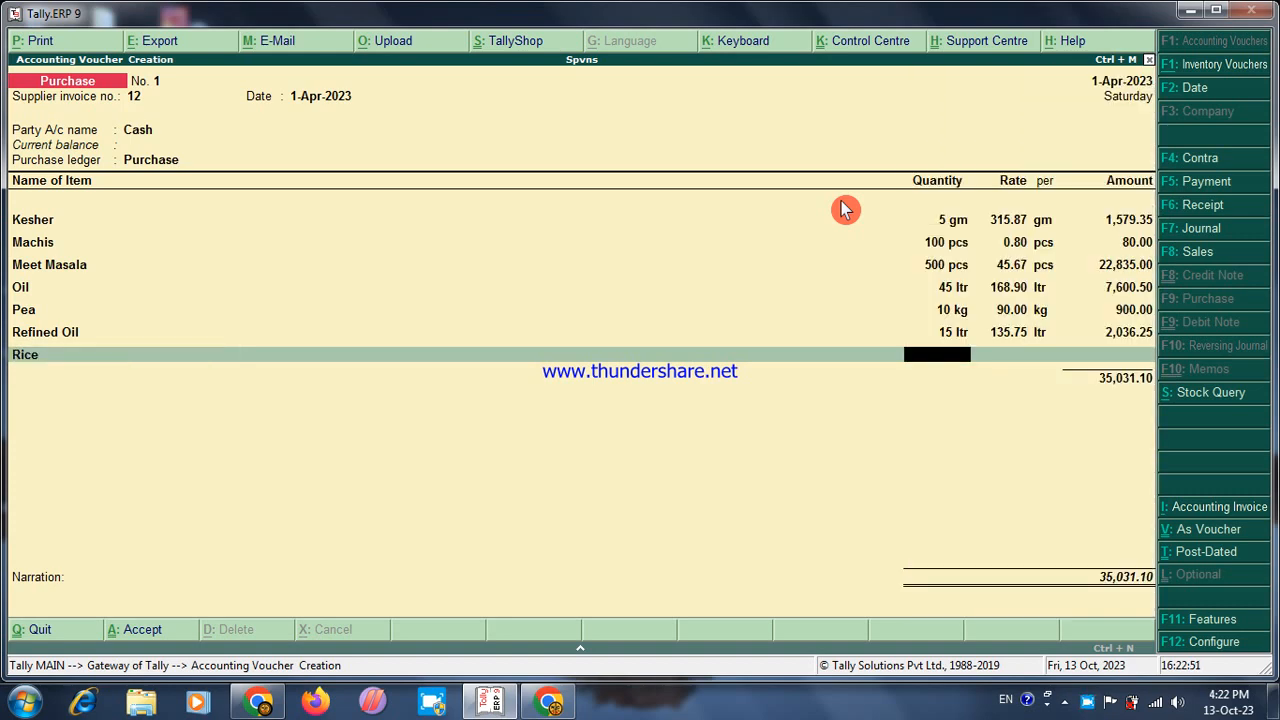
text(30 kg)
key(Return)
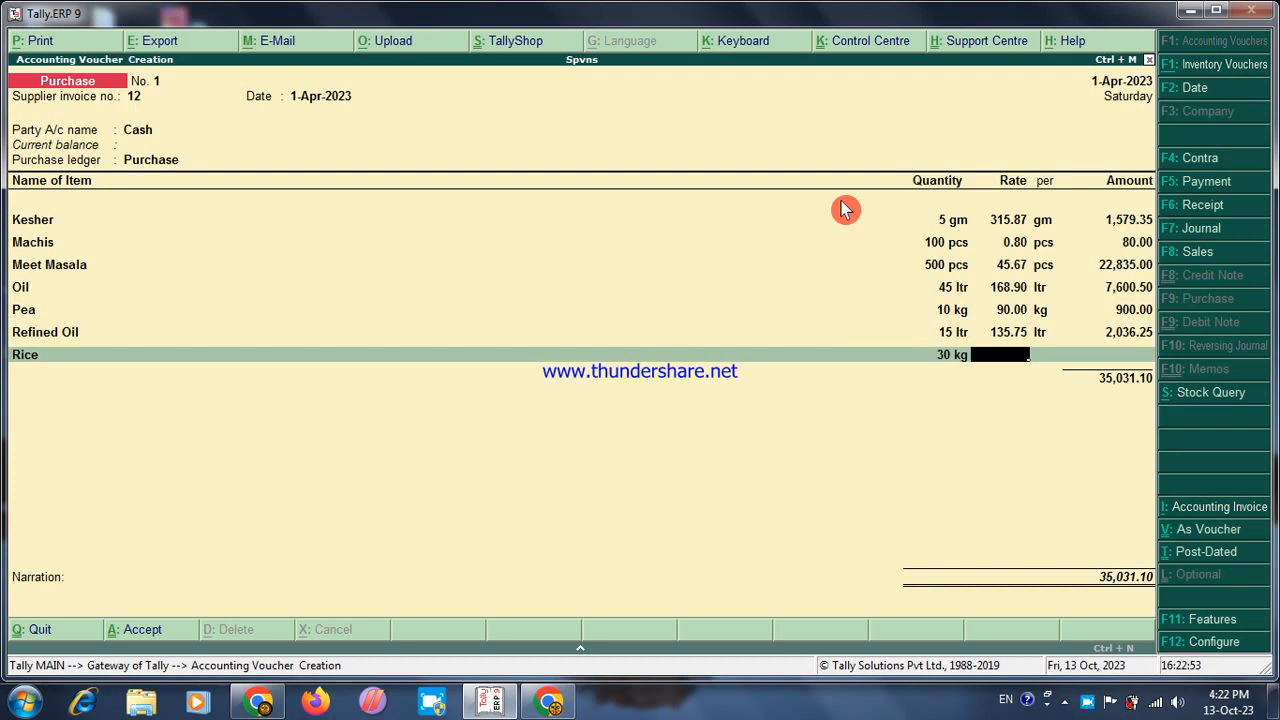
text(42.65)
key(Return)
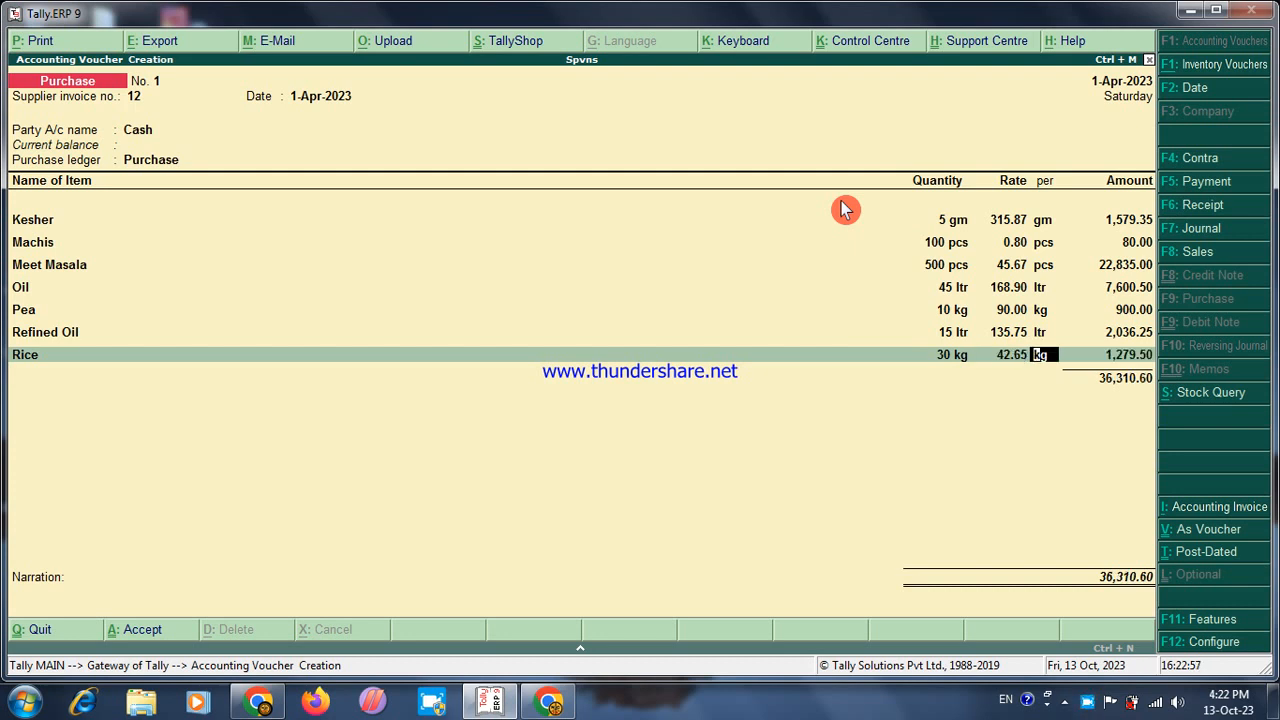
key(Return)
key(Return)
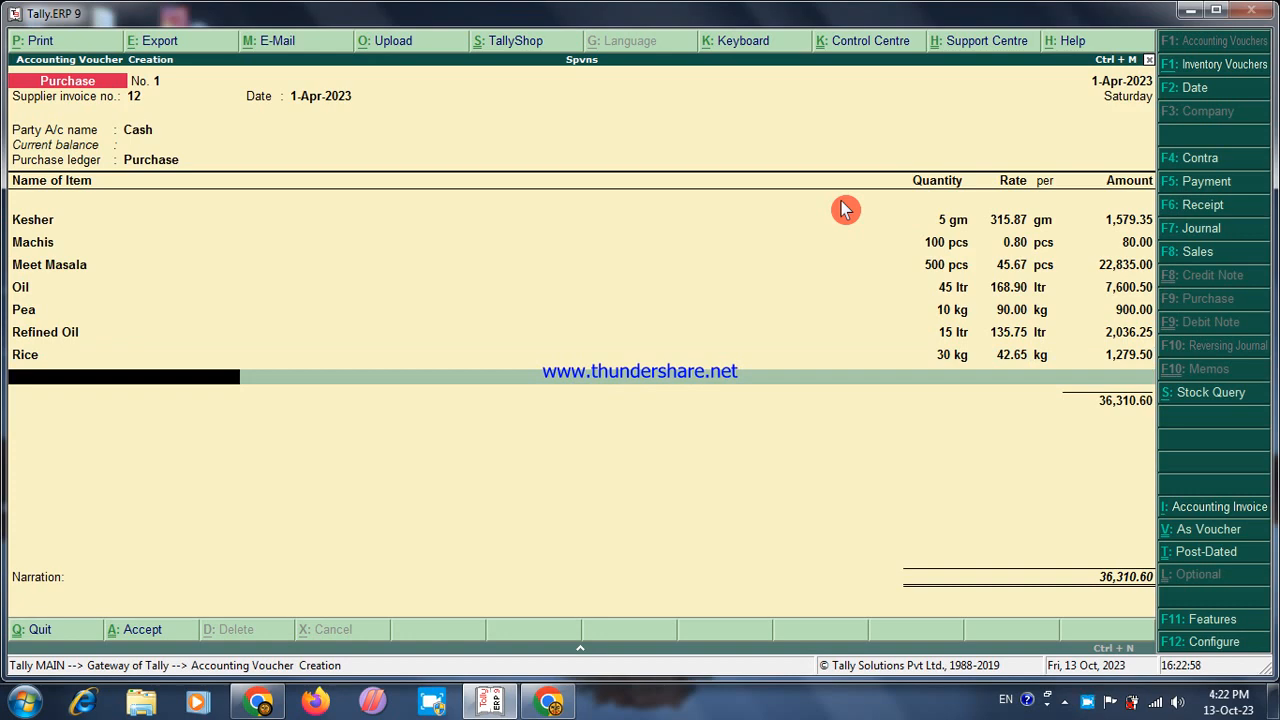
End the stock item list and add the Roundoff ledger below the items
key(Return)
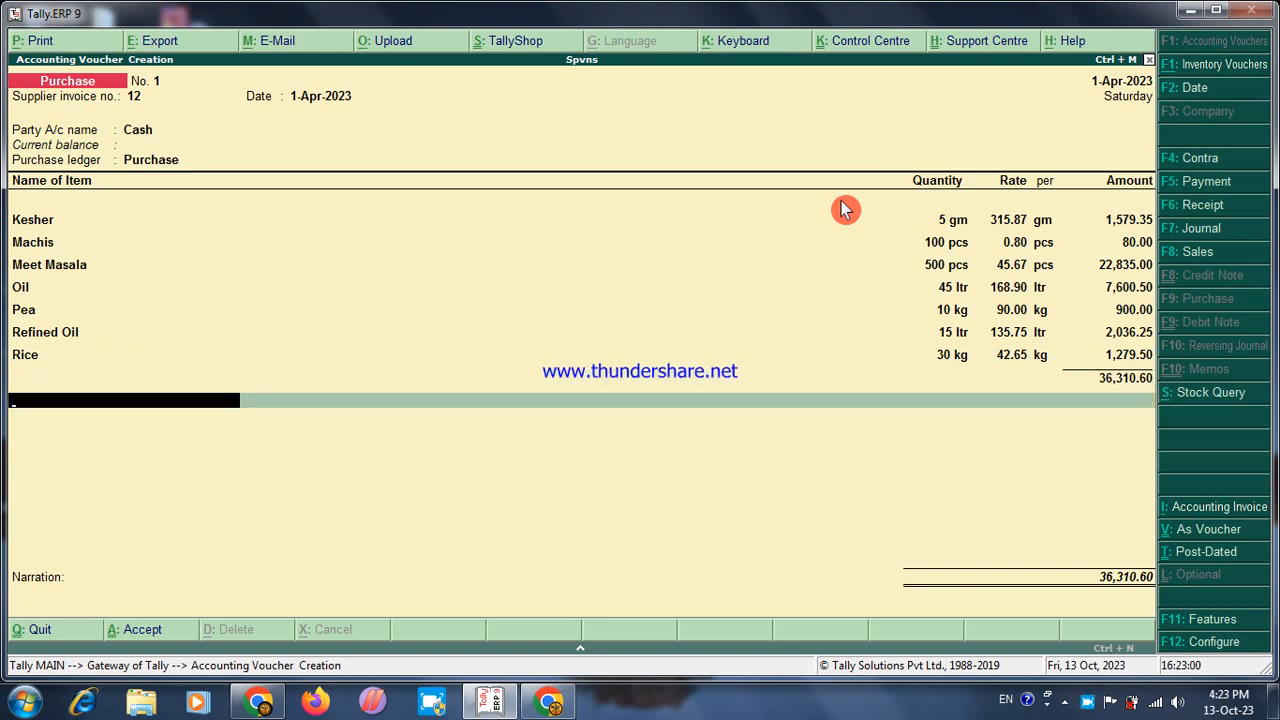
key(BackSpace)
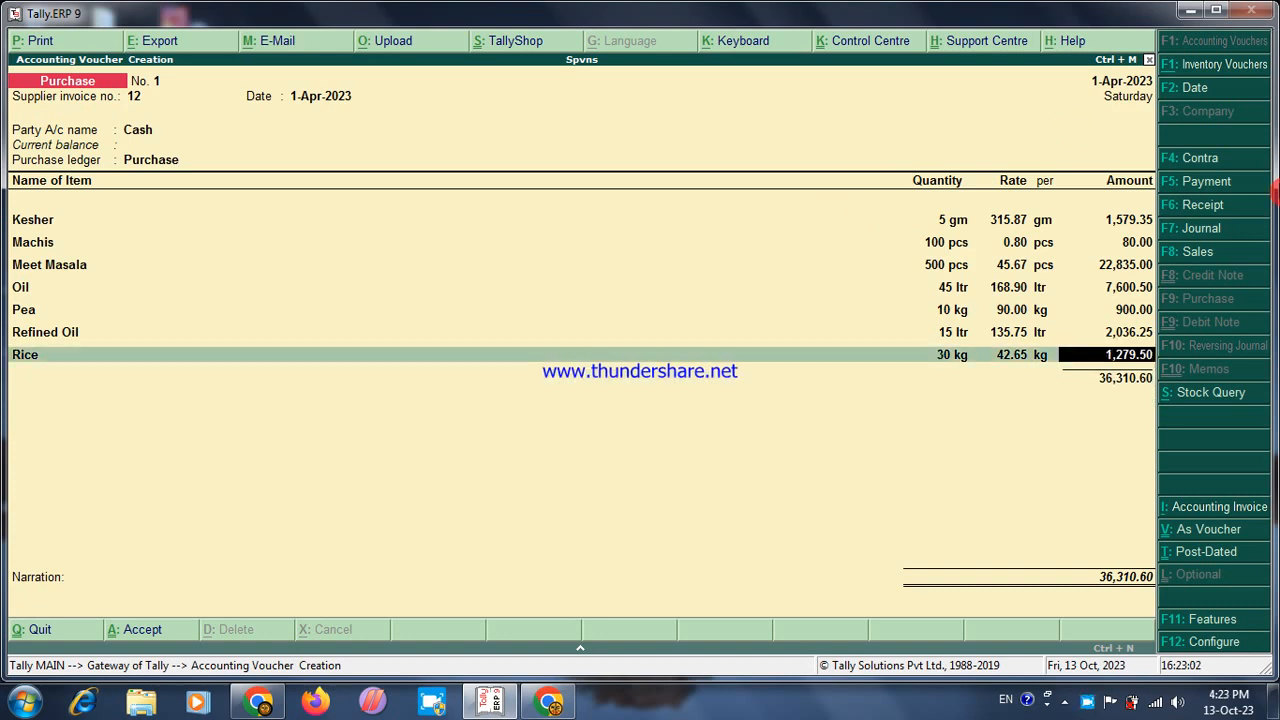
key(Return)
key(Return)
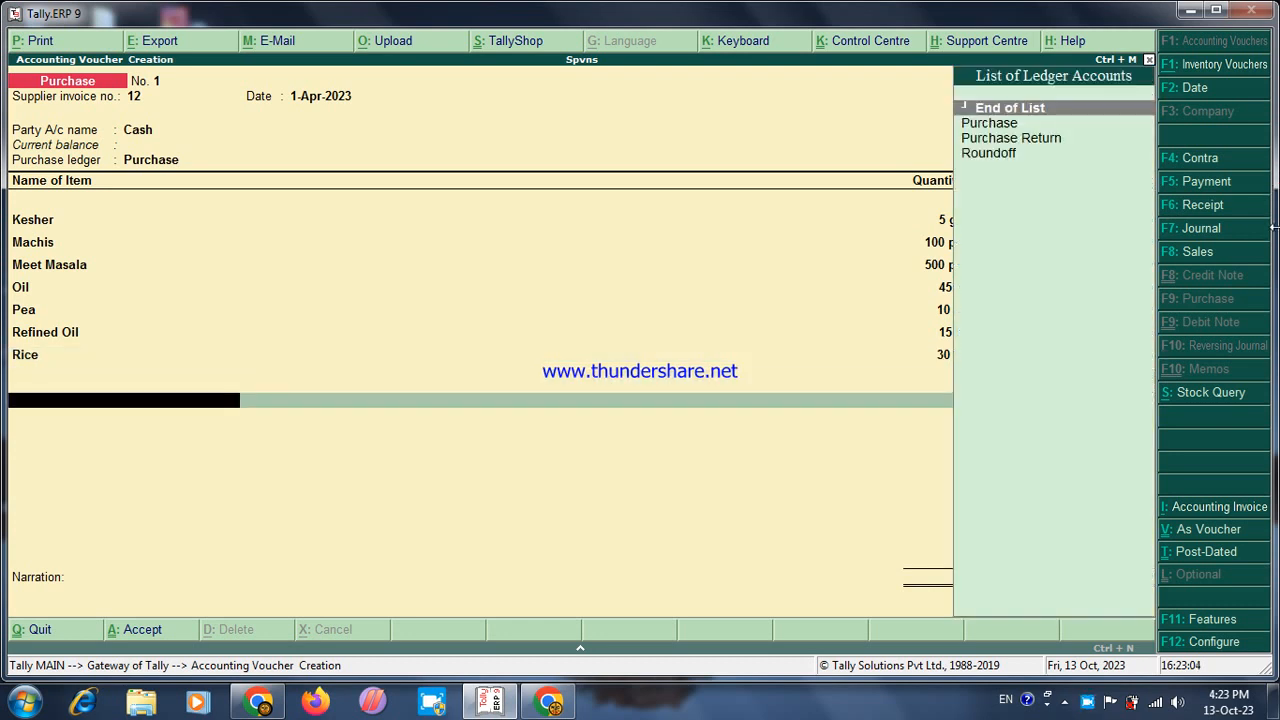
key(Down)
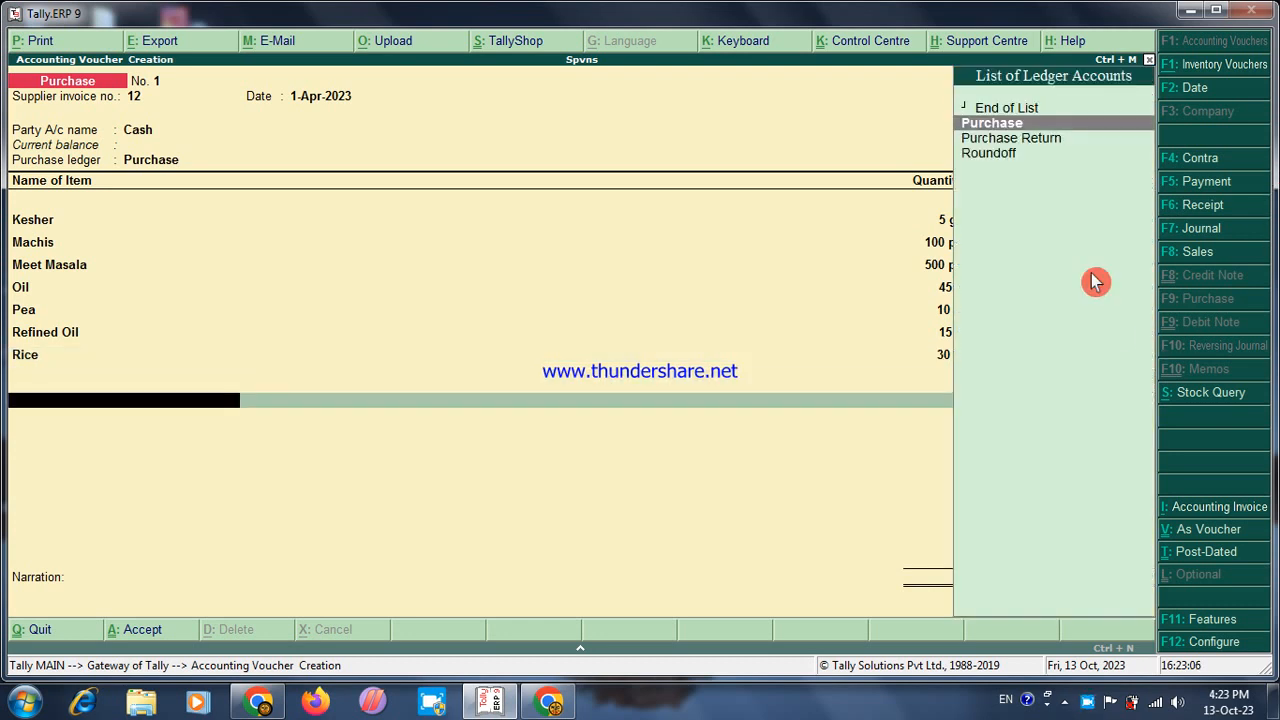
key(Down)
key(Down)
key(Return)
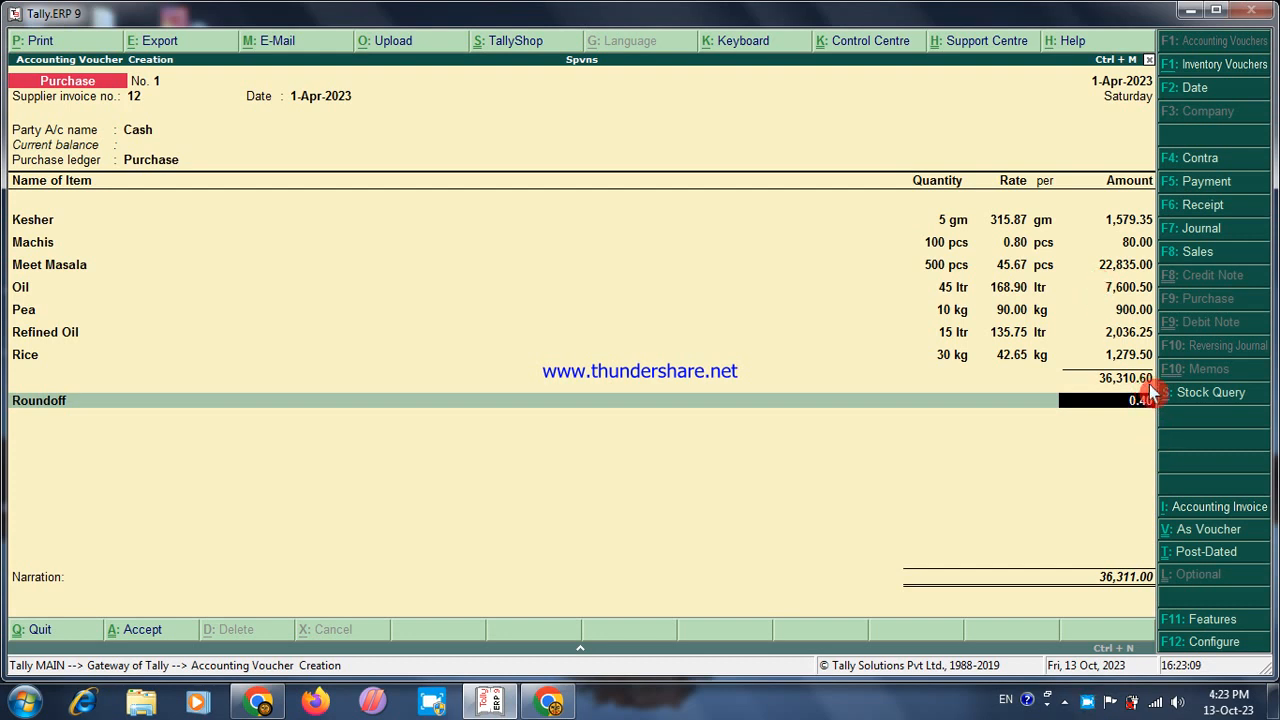
Go back up through the item lines to review them and save the purchase voucher
key(Up)
key(Up)
key(Up)
key(Up)
key(Up)
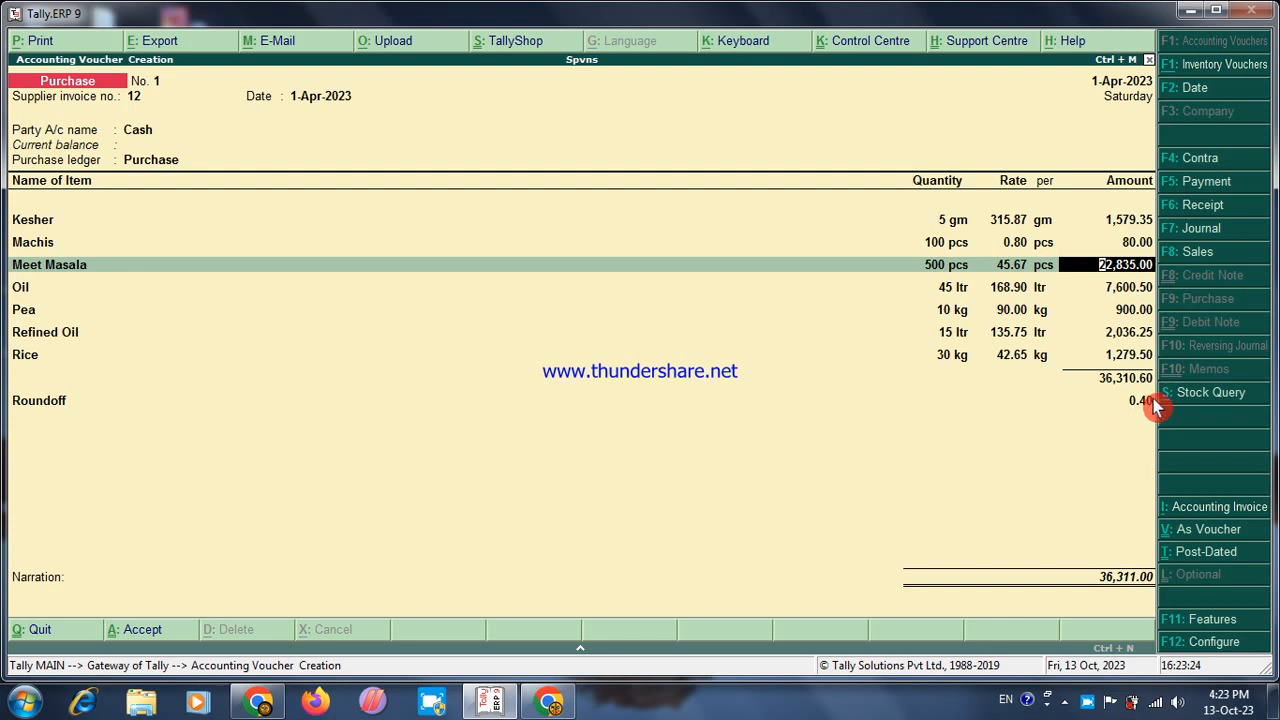
key(Return)
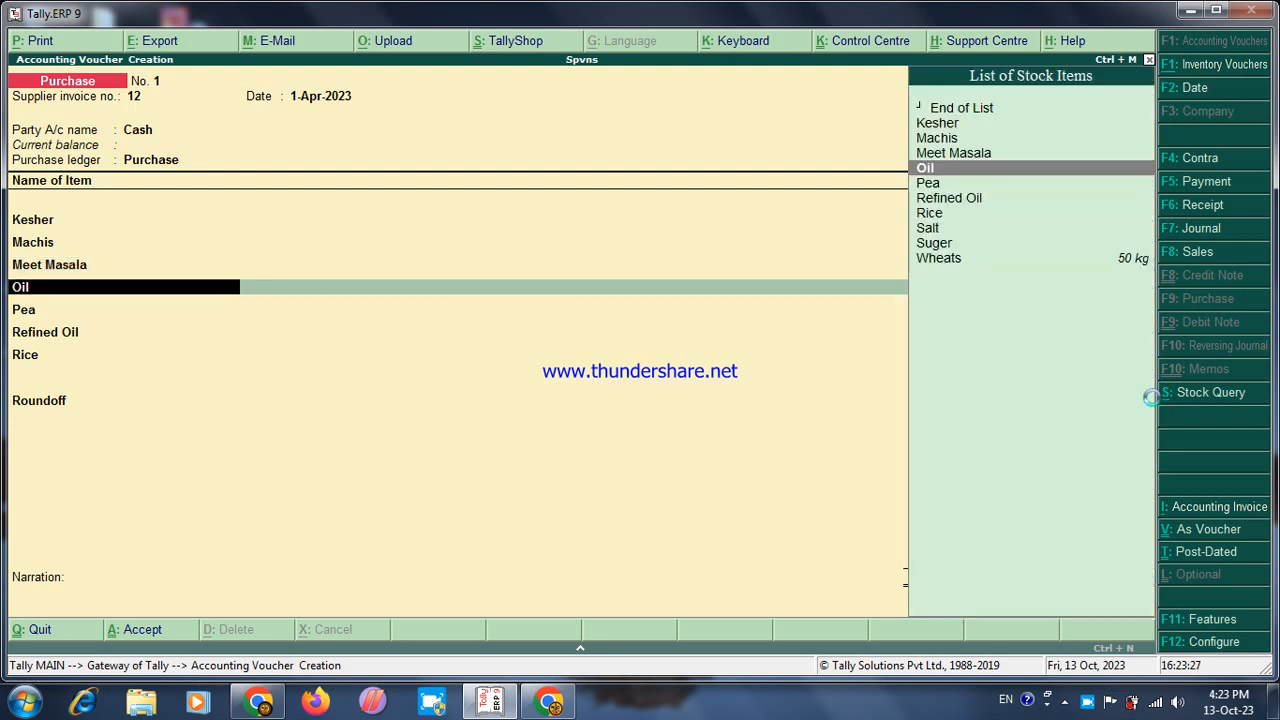
key(ctrl+a)
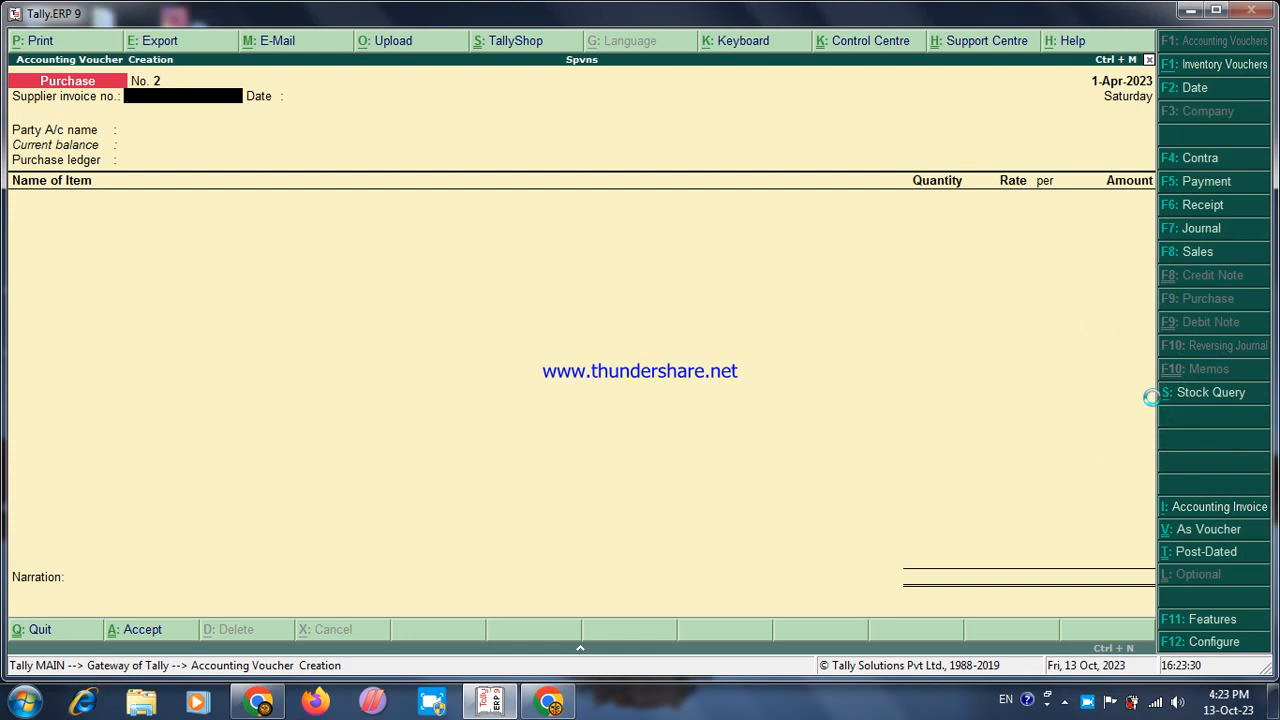
Reopen the saved purchase voucher and examine its invoice in a zoomed print preview without printing it
key(Page_Up)
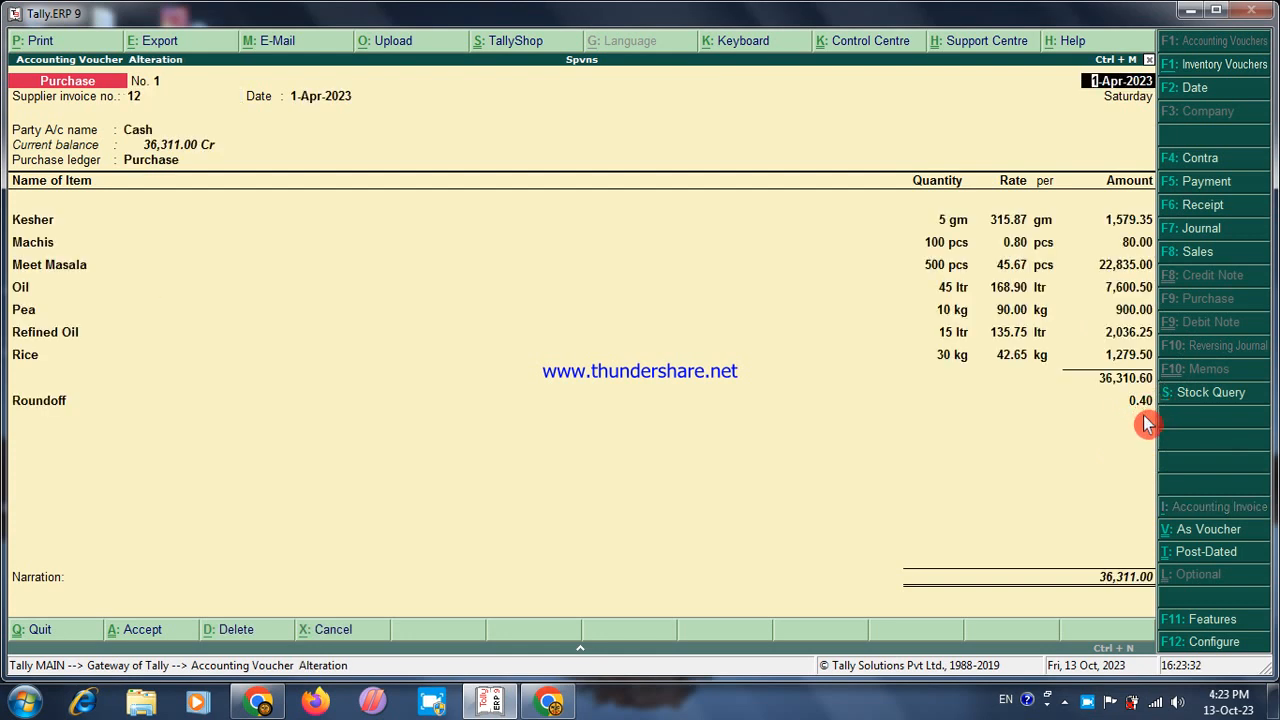
key(Page_Down)
key(Page_Up)
key(alt+p)
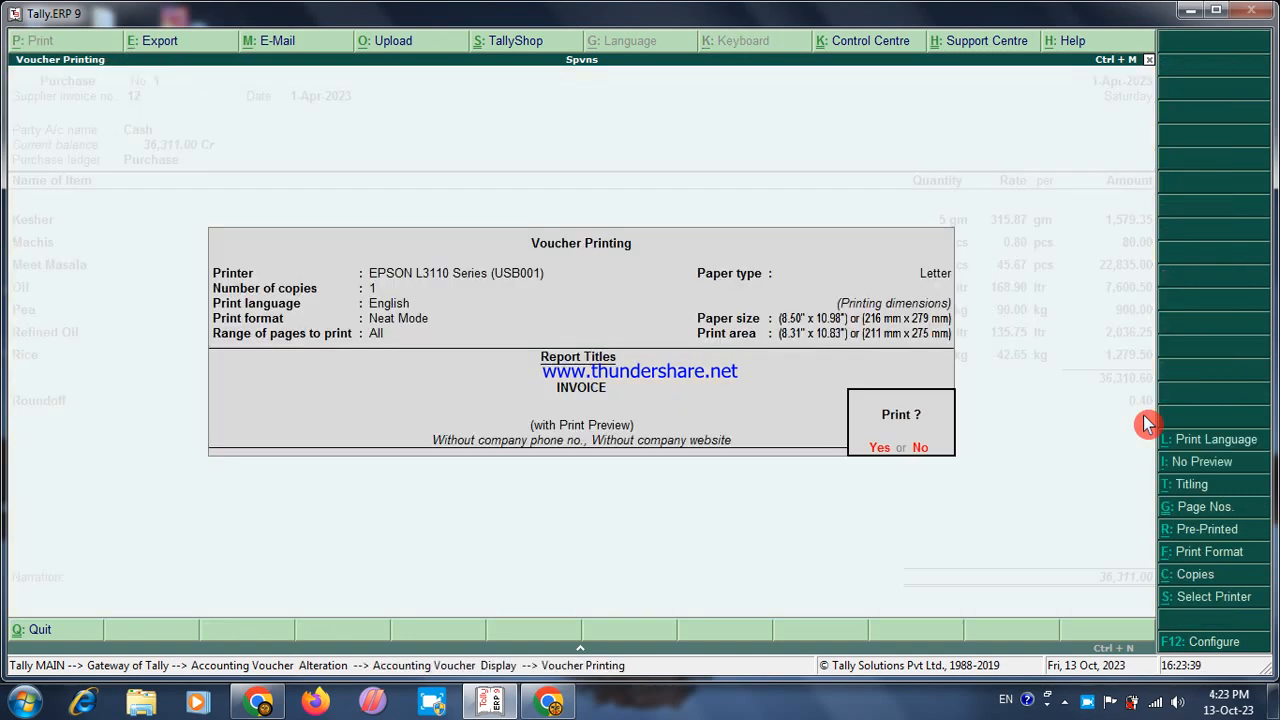
click(1182, 464)
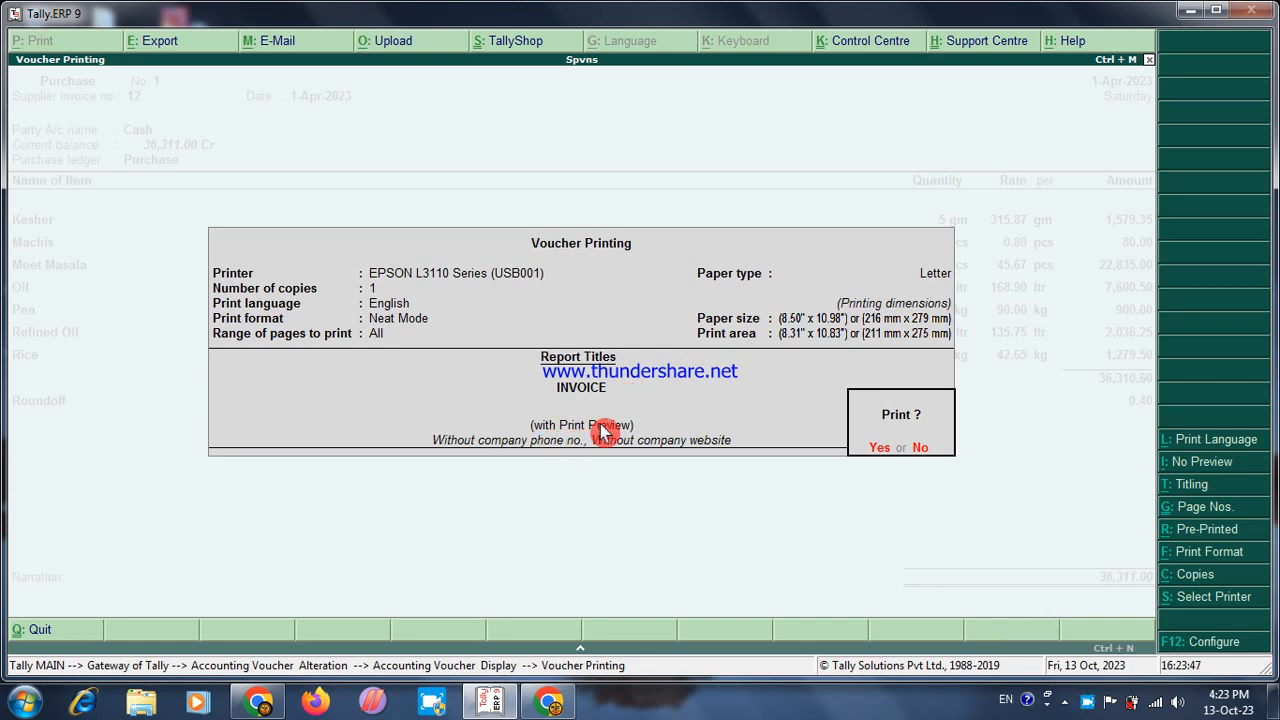
key(Return)
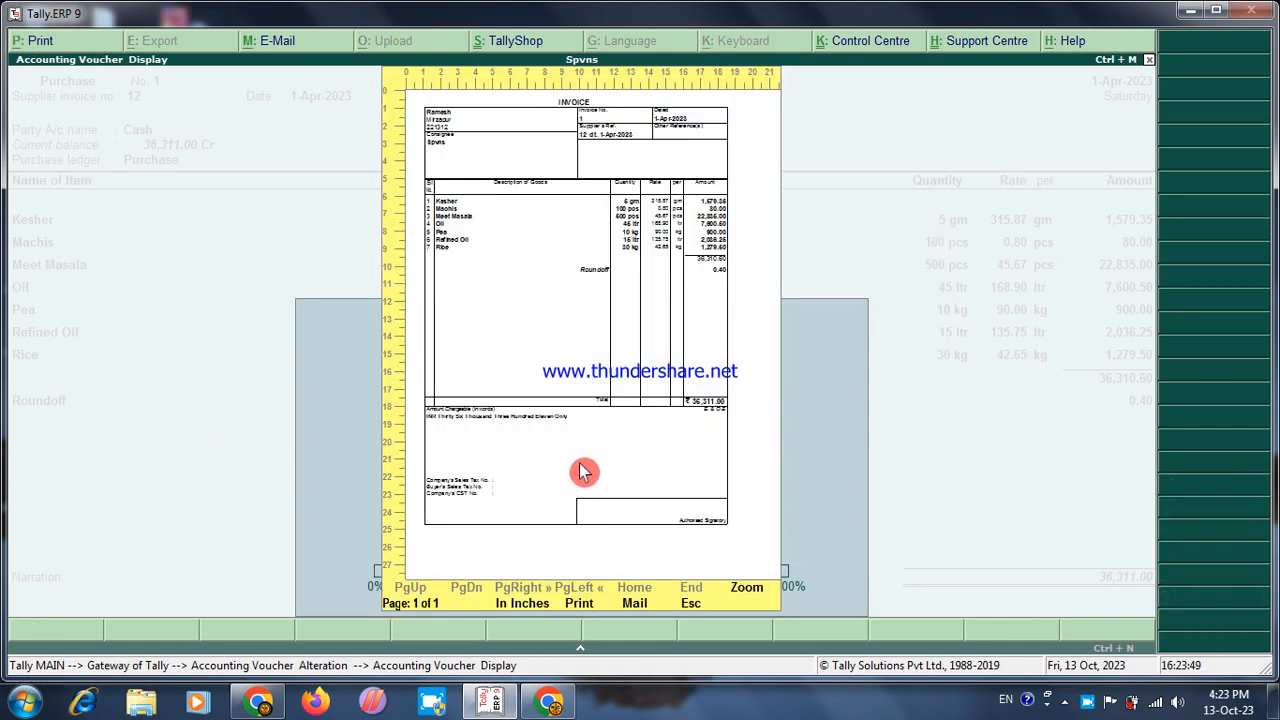
key(alt+z)
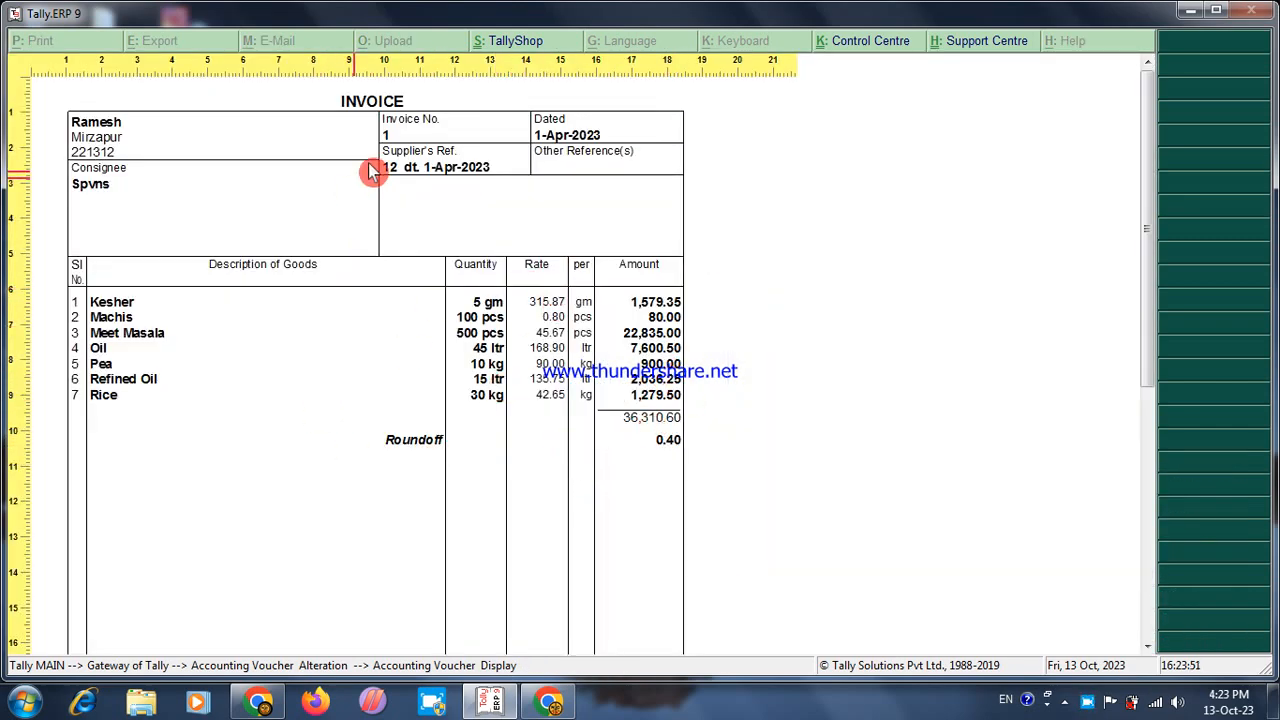
click(425, 439)
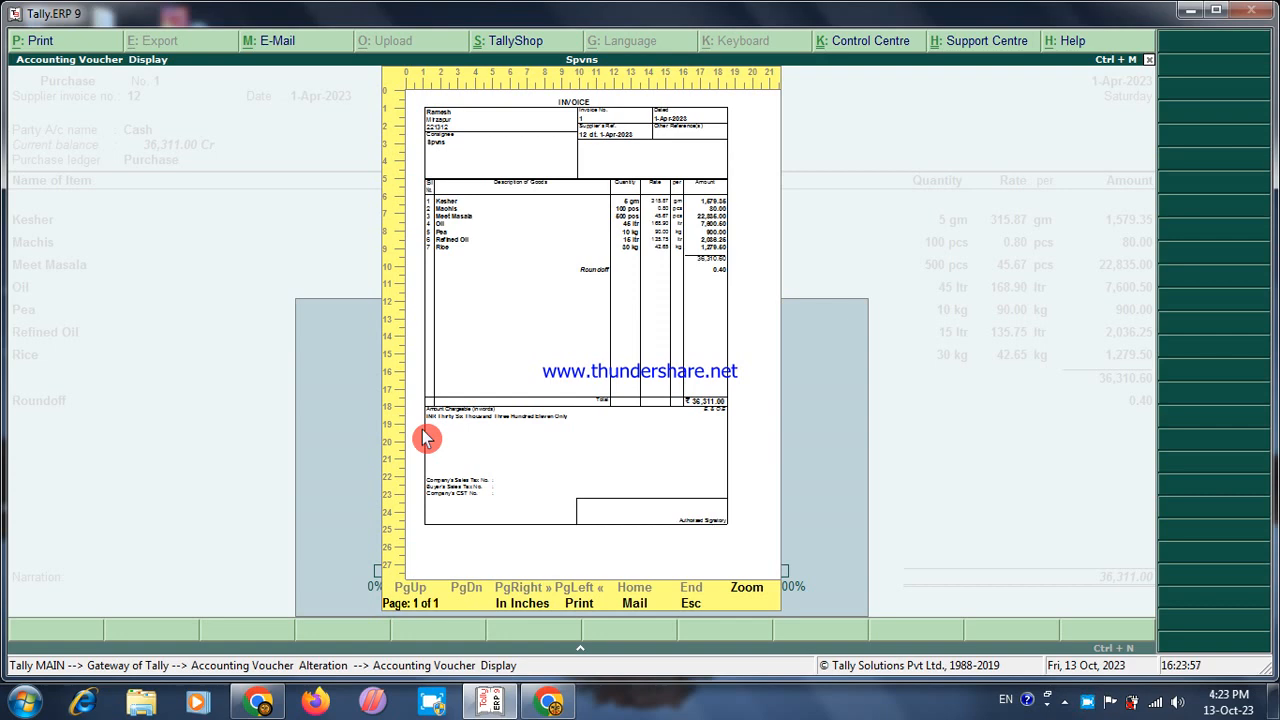
key(Escape)
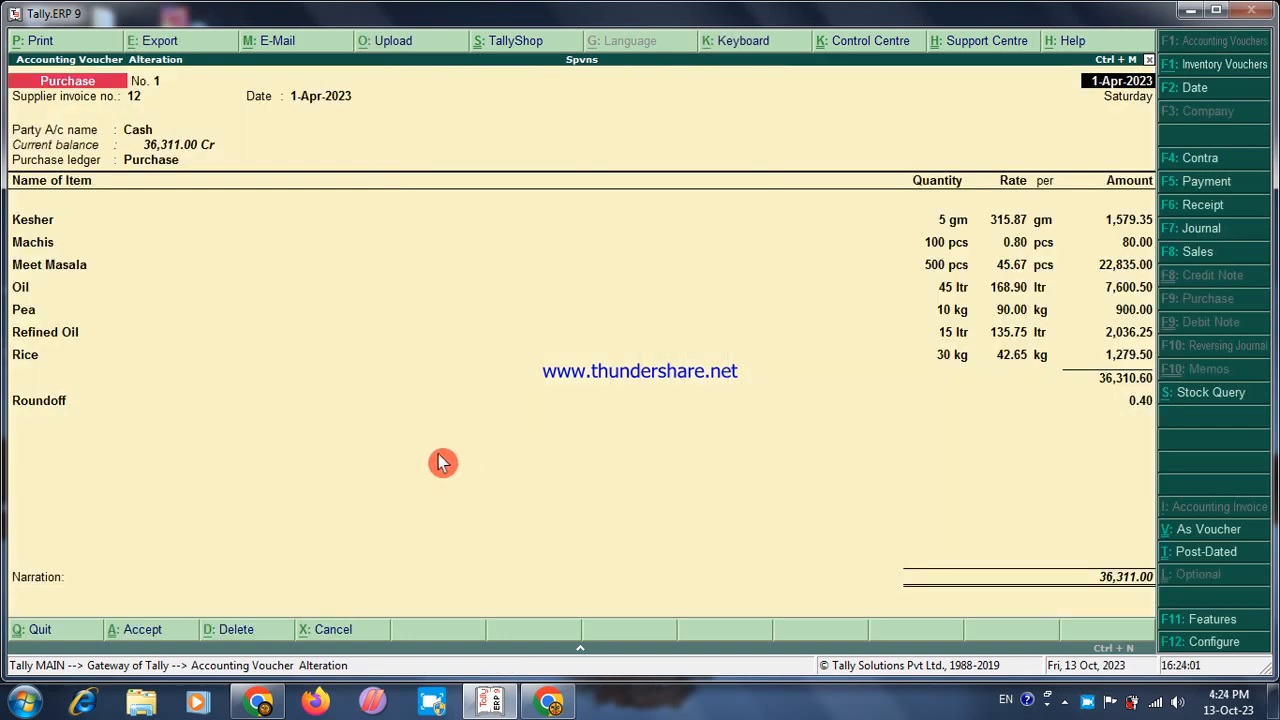
Export the purchase voucher in Excel (Spreadsheet) format as Accounting Voucher.xlsx, sheet INVOICE, keeping the option to open the exported file
key(alt+e)
key(ctrl+a)
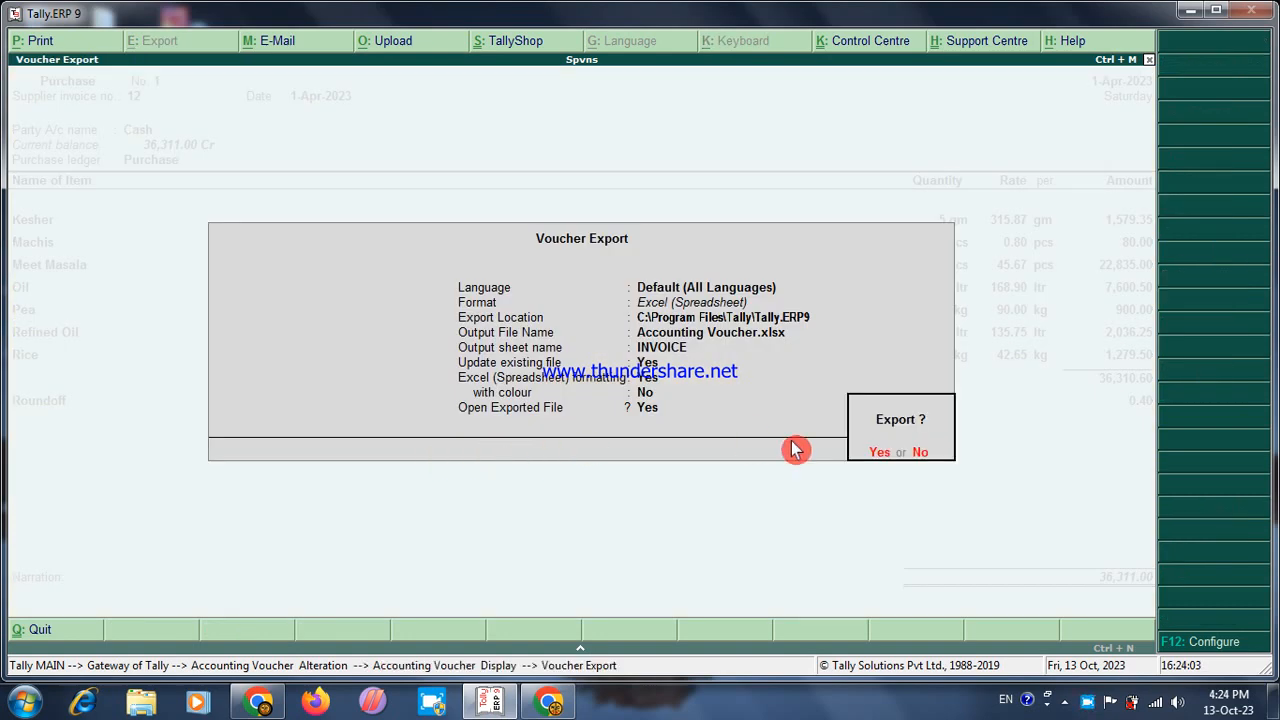
click(921, 454)
key(Return)
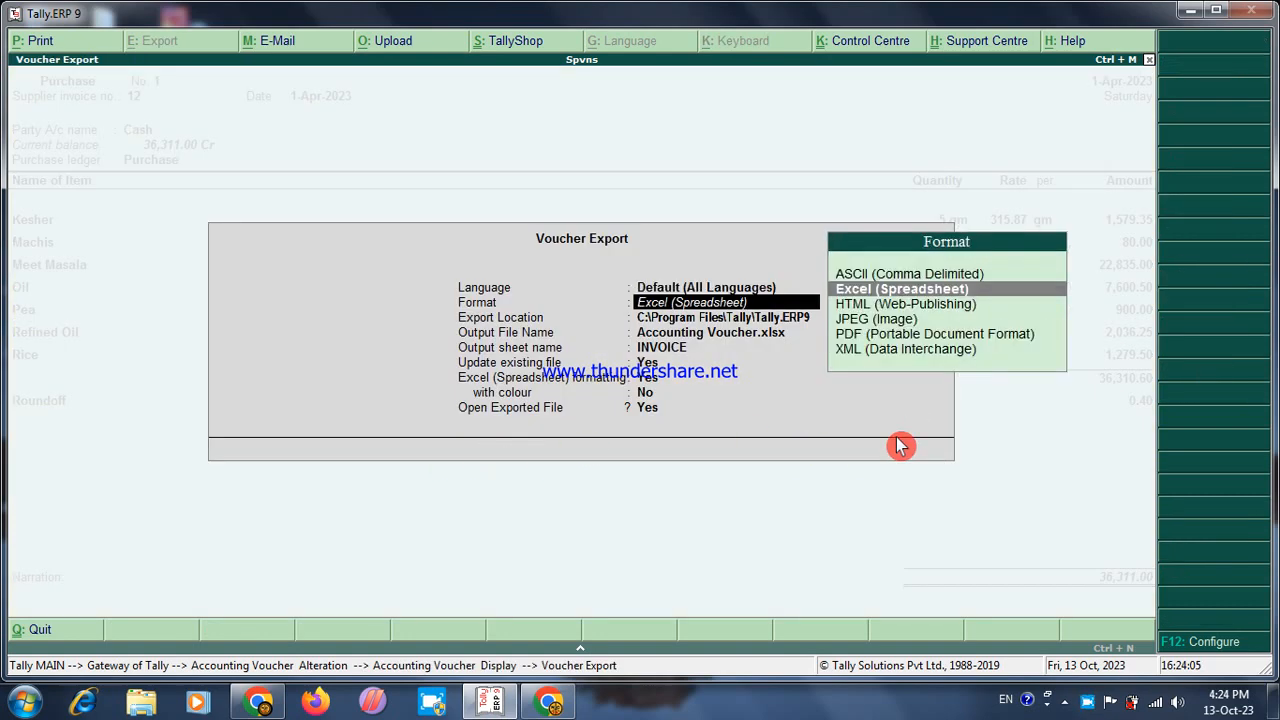
key(Return)
key(Return)
key(Return)
key(Return)
key(Return)
key(Return)
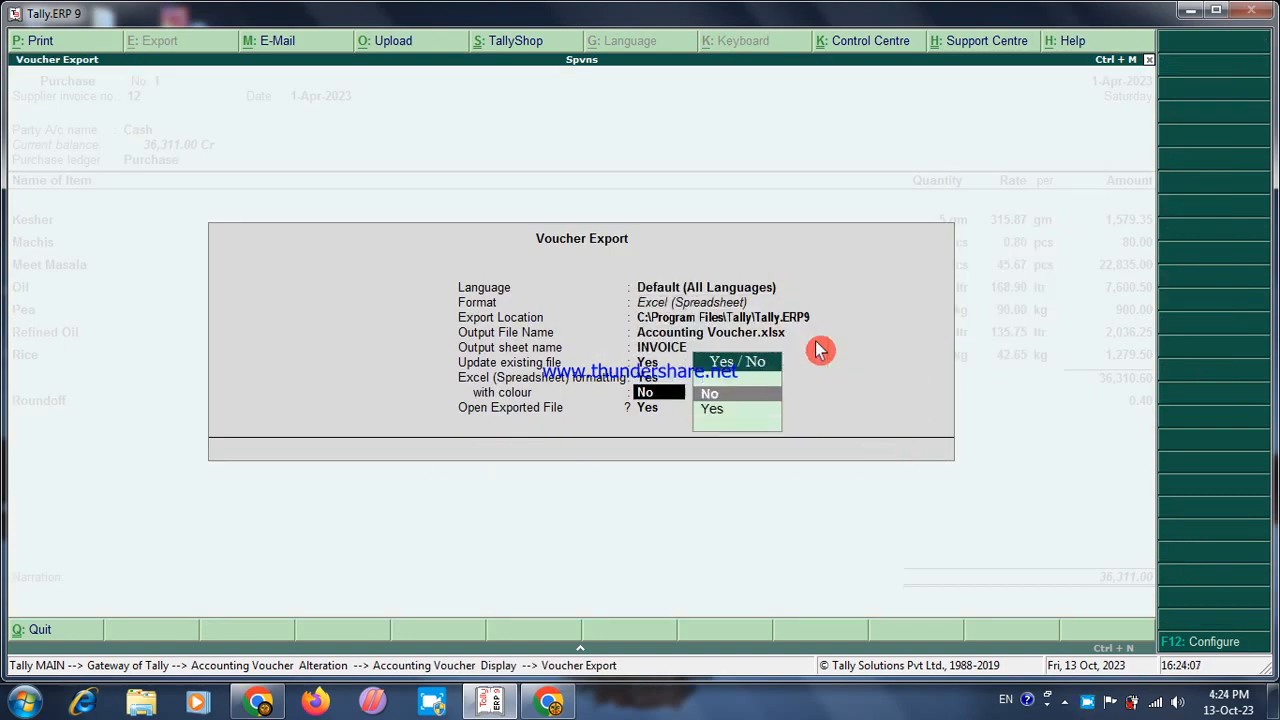
key(Return)
key(Return)
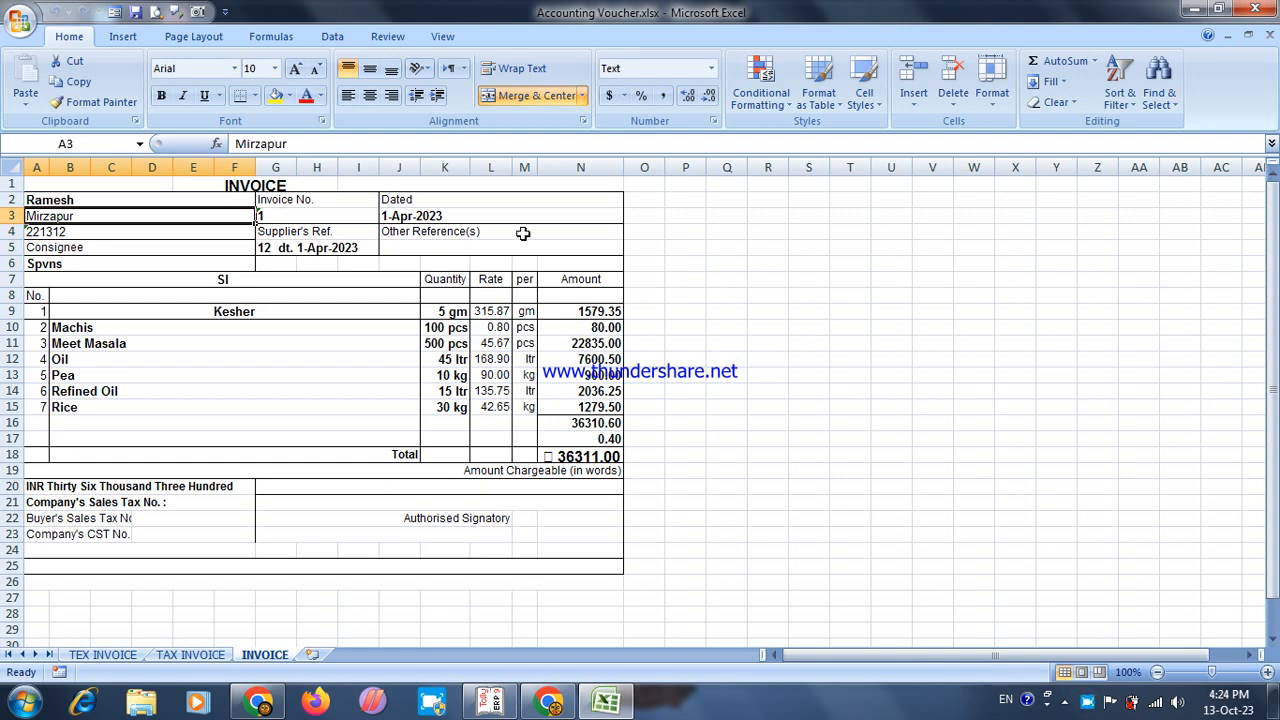
Right-align the INVOICE title in the exported Excel sheet, checking the print preview before and after the change
click(157, 12)
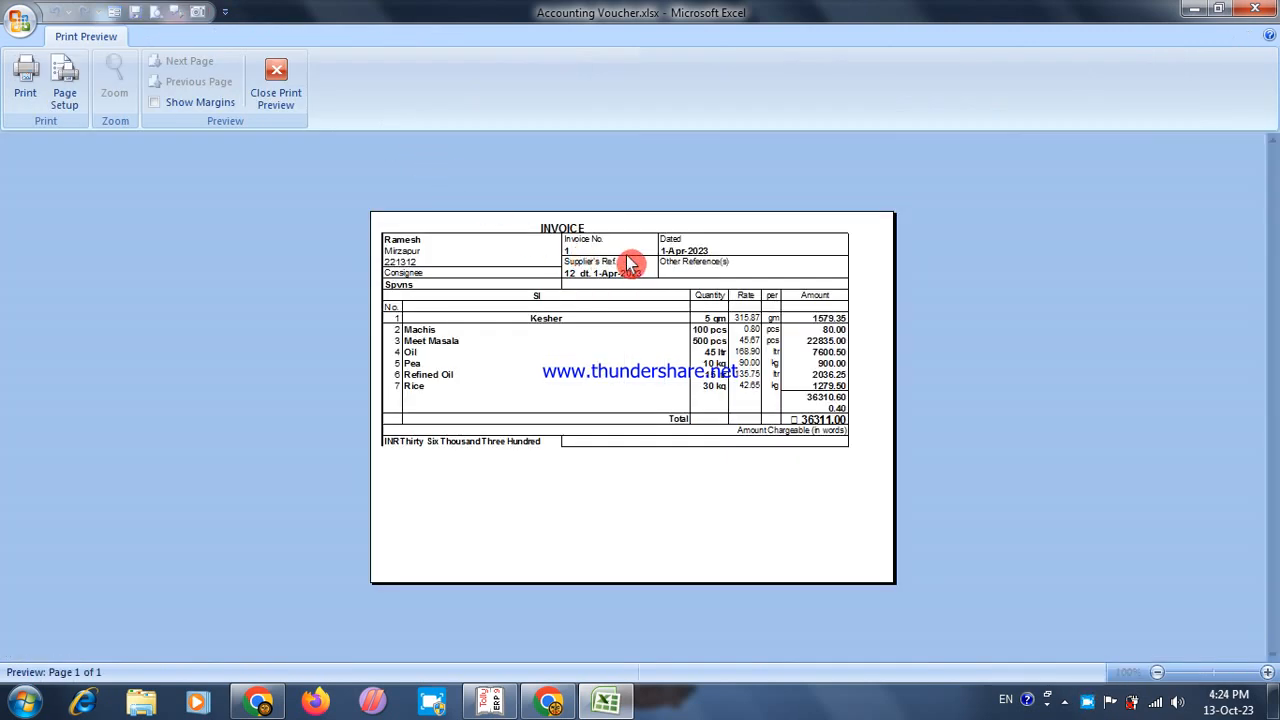
click(285, 78)
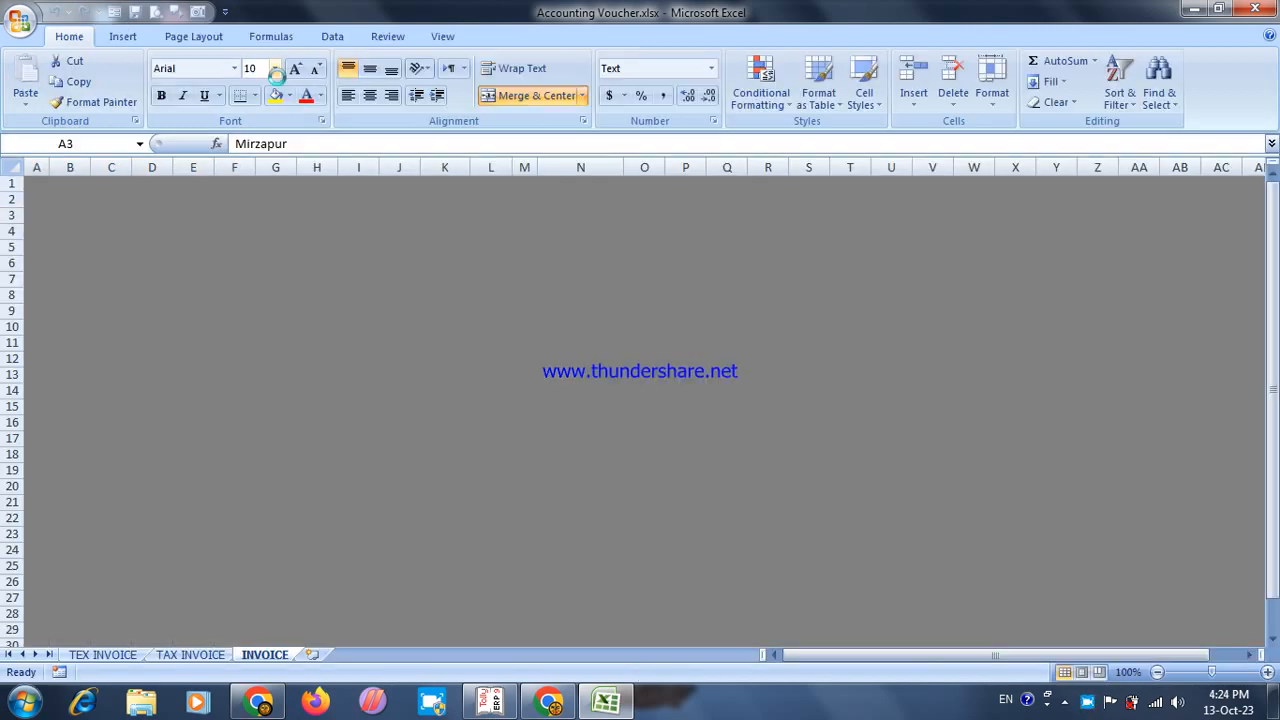
click(198, 180)
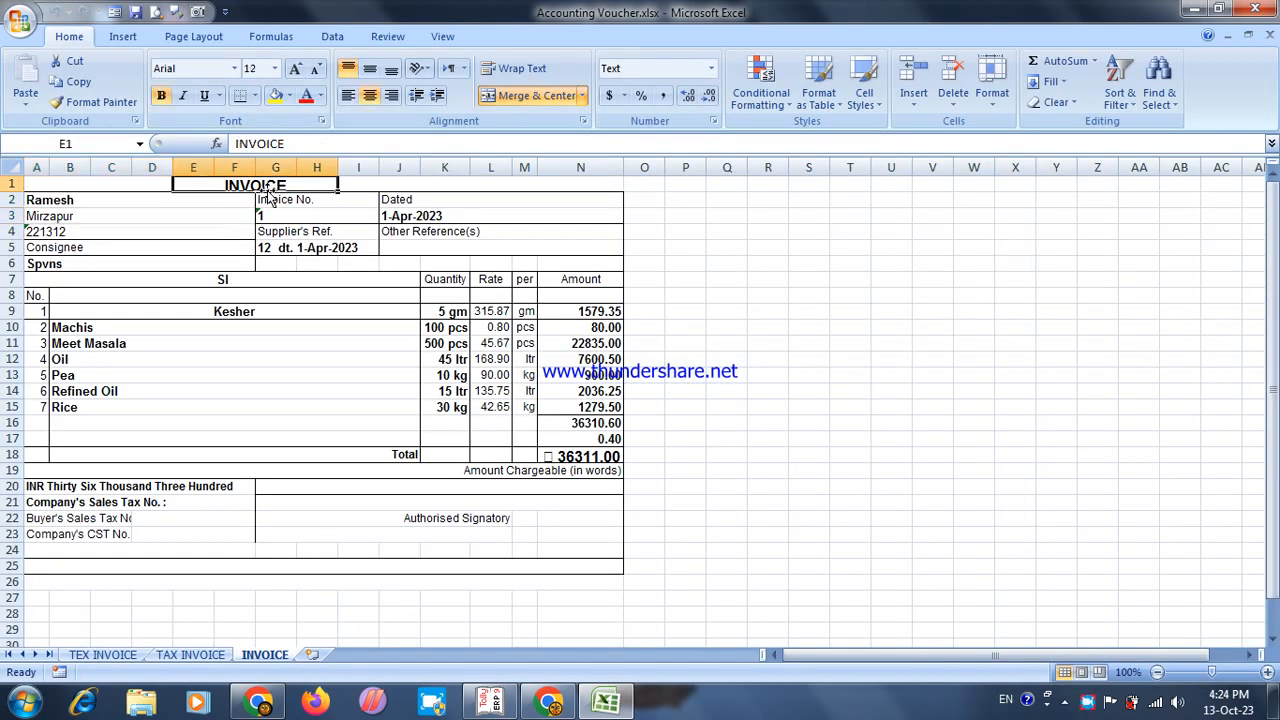
click(391, 95)
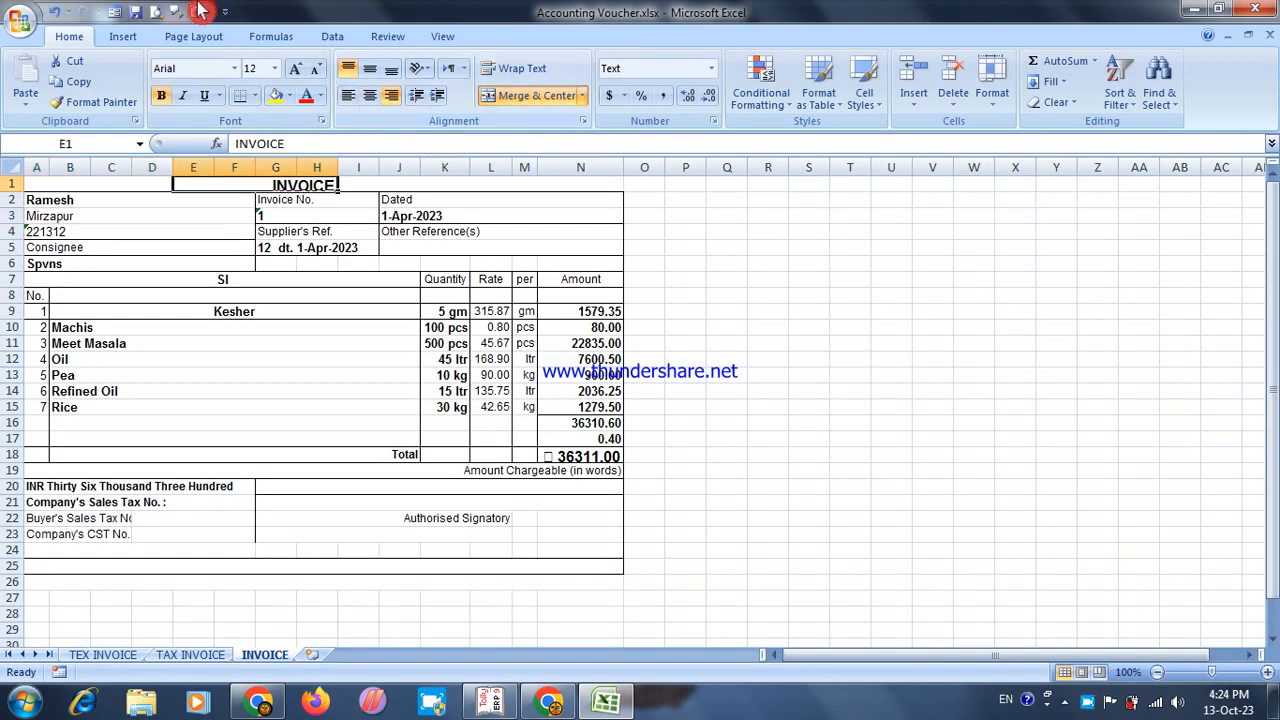
click(155, 18)
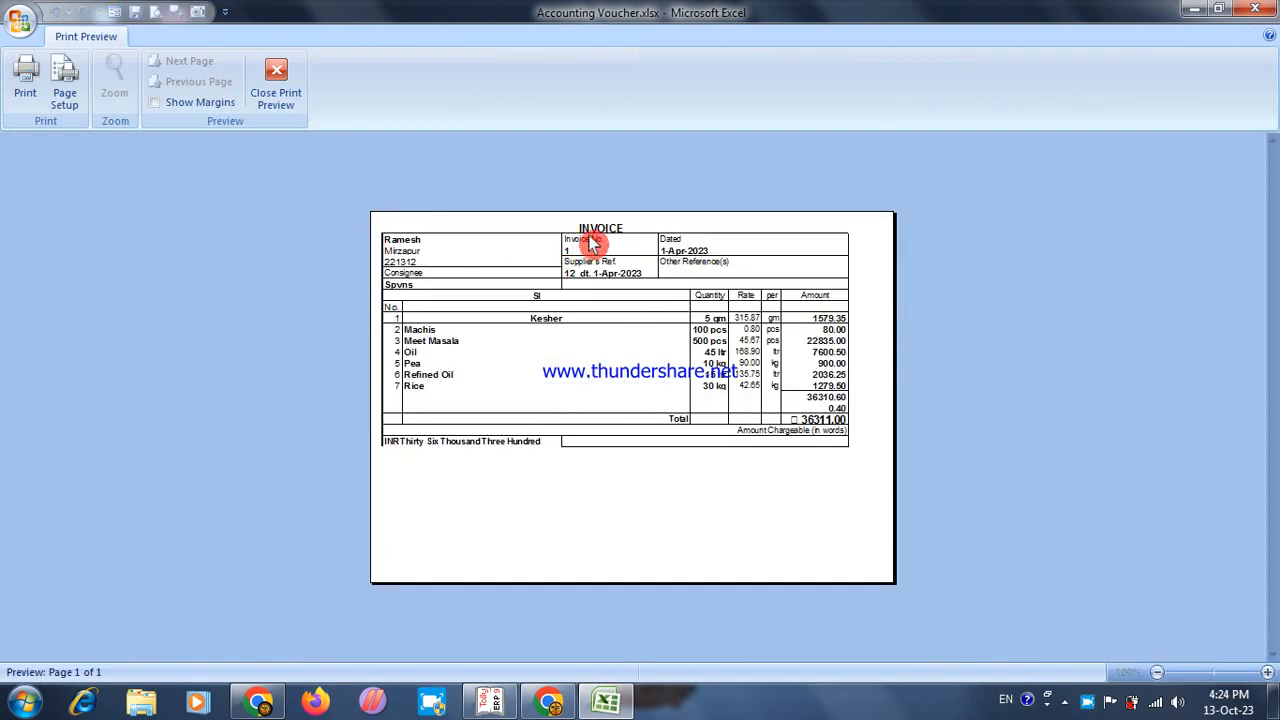
click(276, 78)
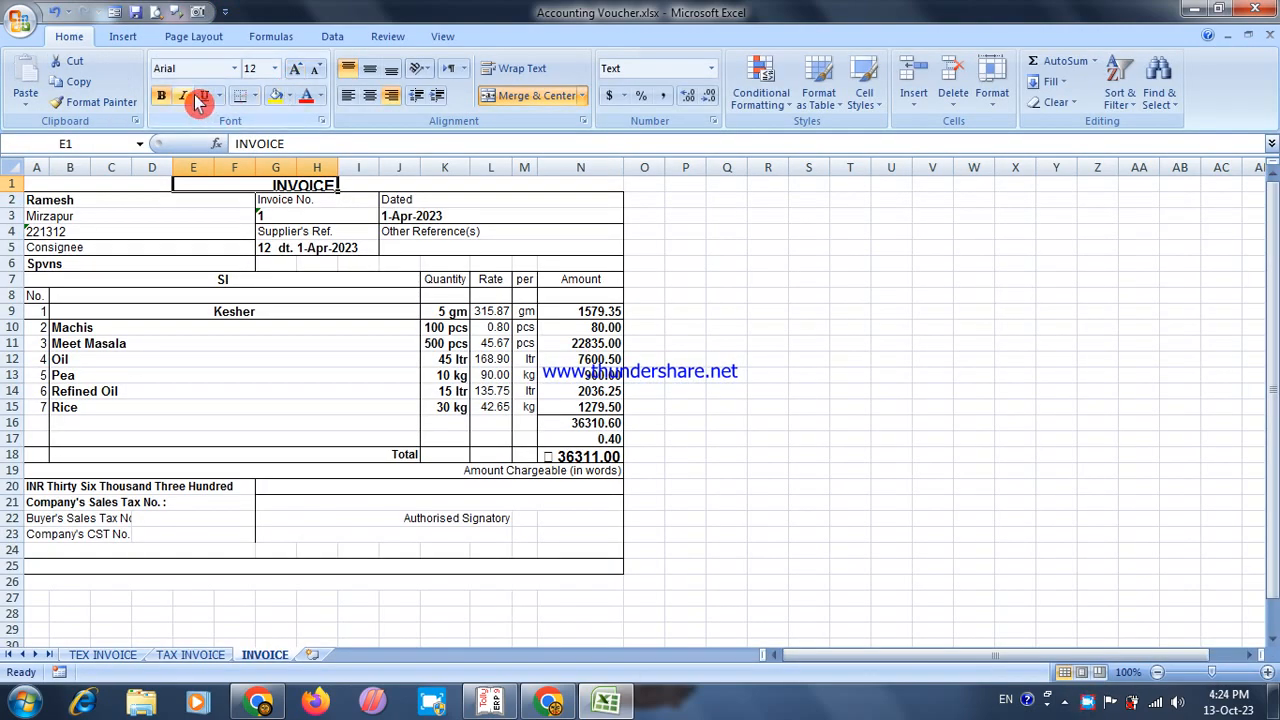
Set the print width and height fitting of the INVOICE sheet to Automatic, leaving the paper size as it is
click(191, 37)
click(249, 104)
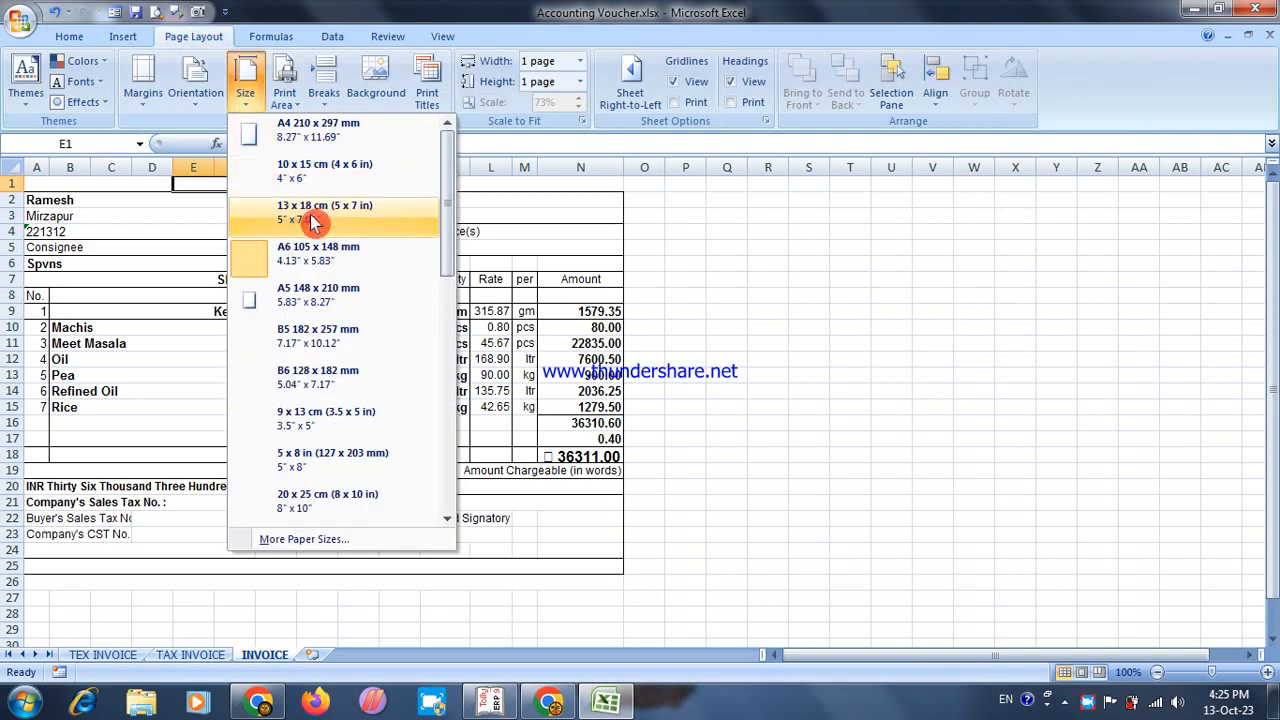
click(500, 210)
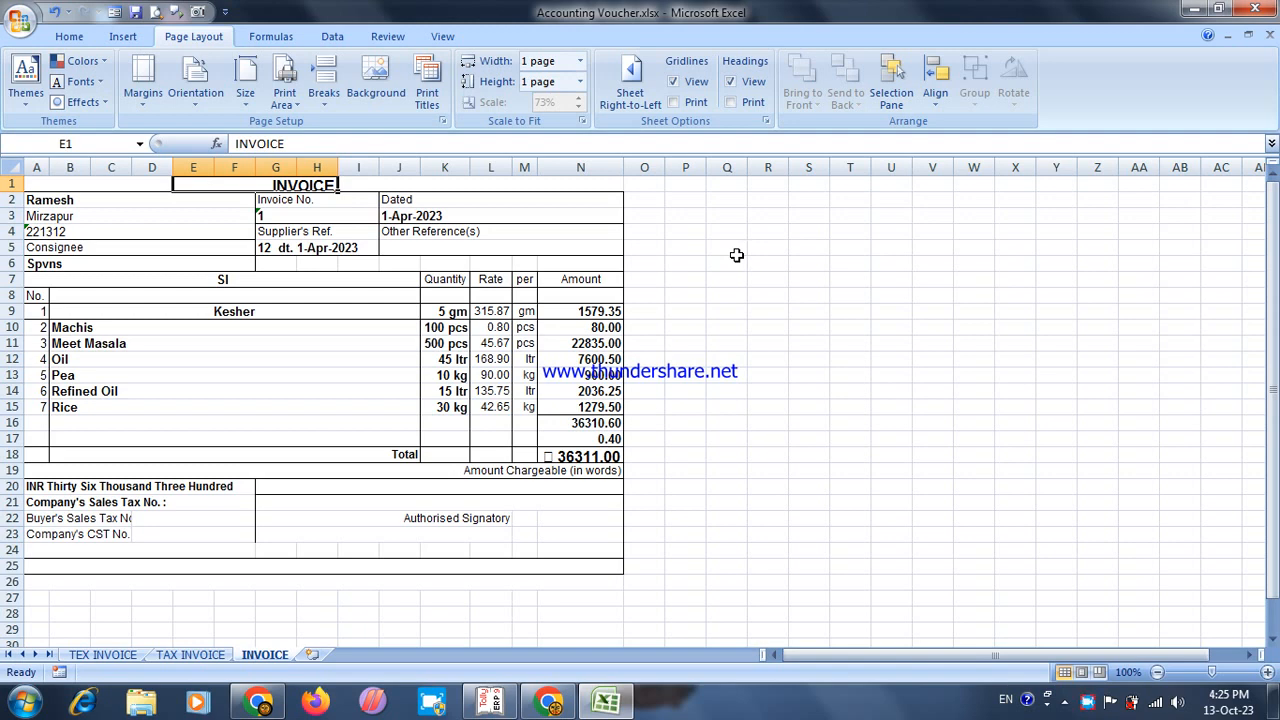
click(582, 84)
click(565, 115)
click(580, 61)
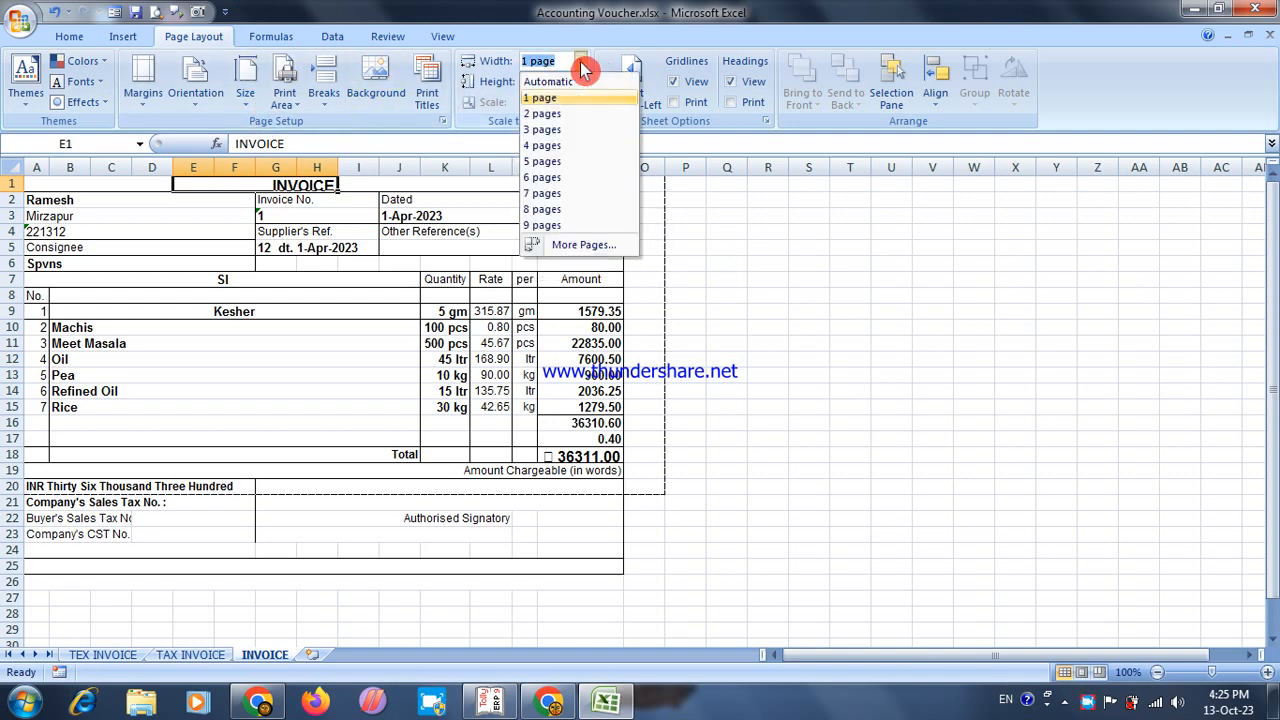
click(564, 82)
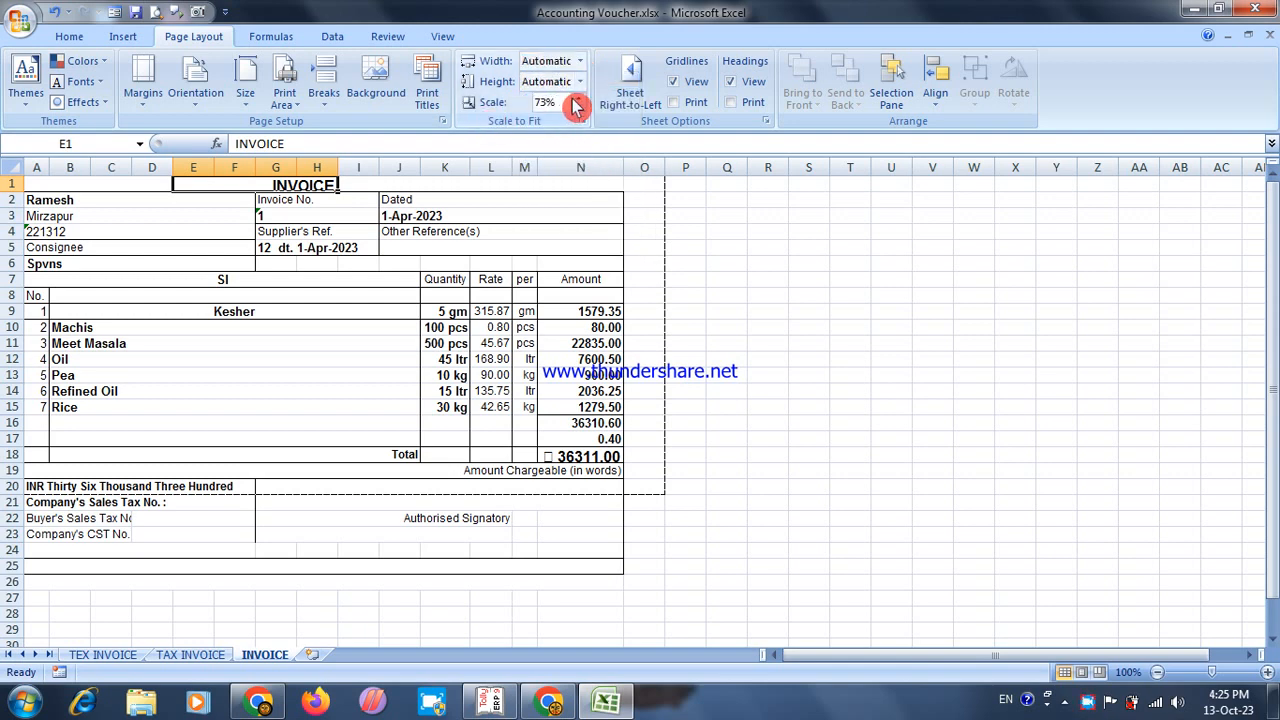
Raise the INVOICE sheet's print scale to 100% and check the page in the print preview
click(575, 97)
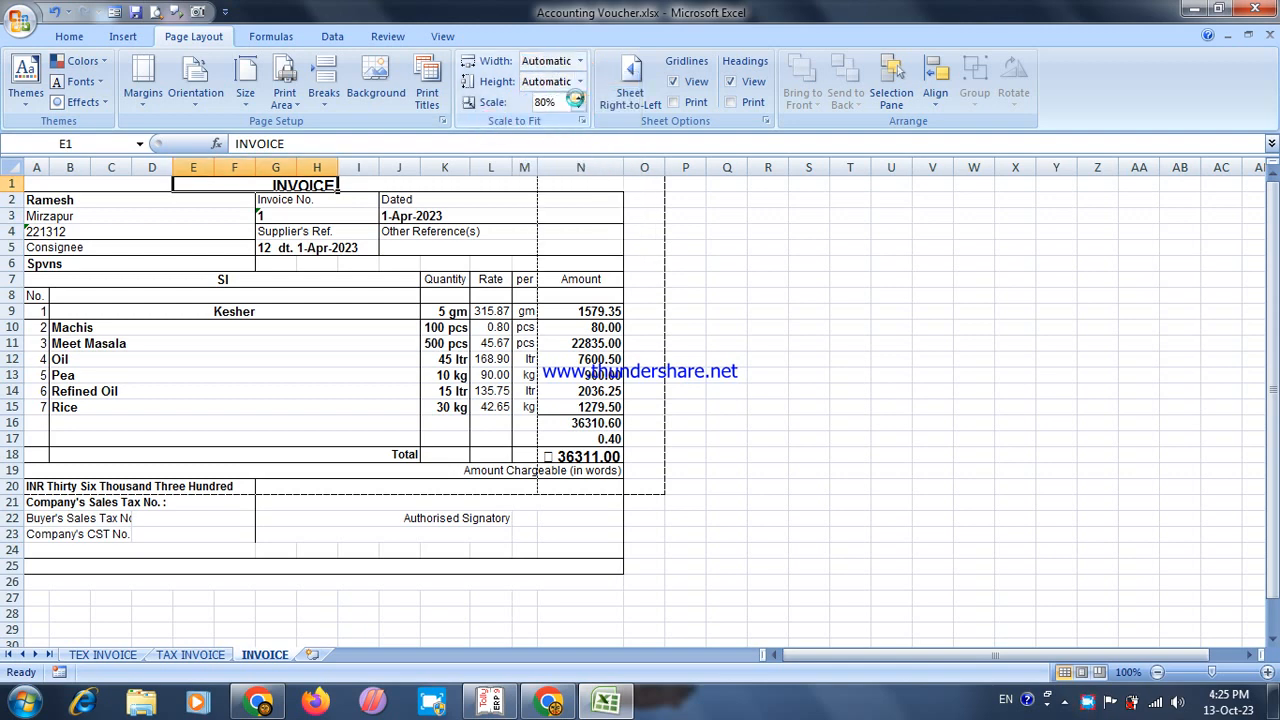
click(576, 97)
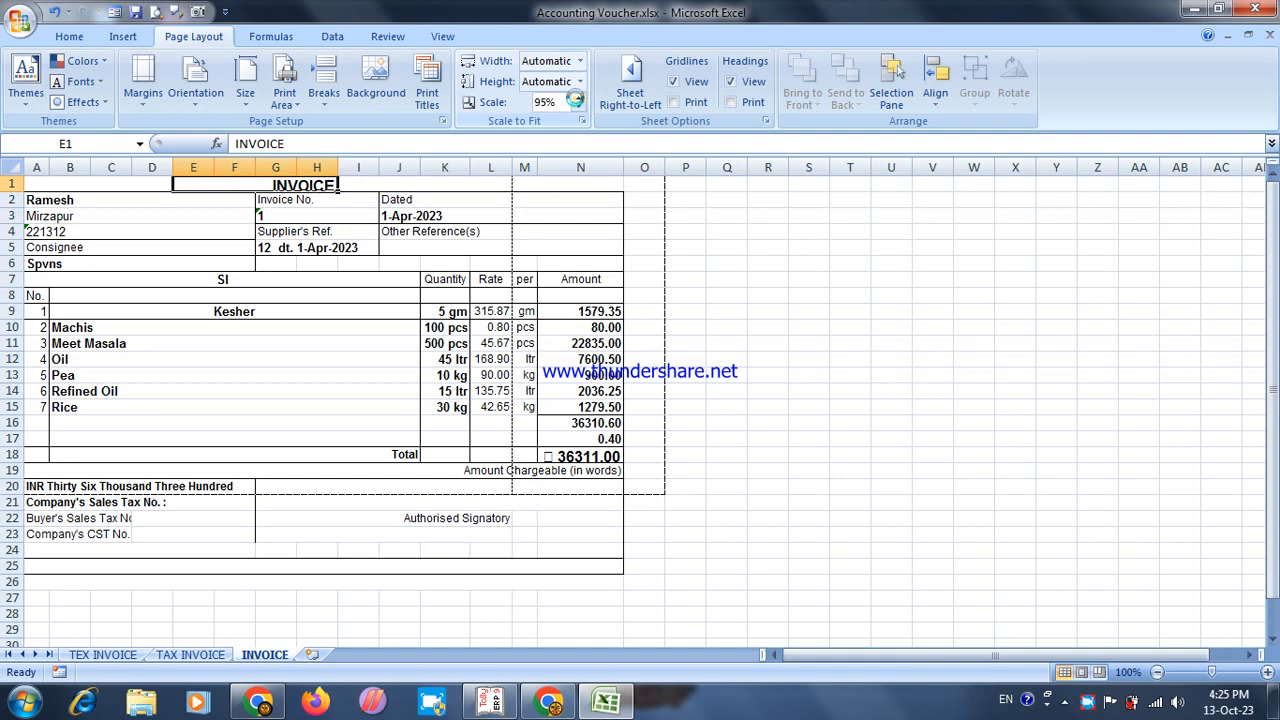
click(576, 97)
click(158, 13)
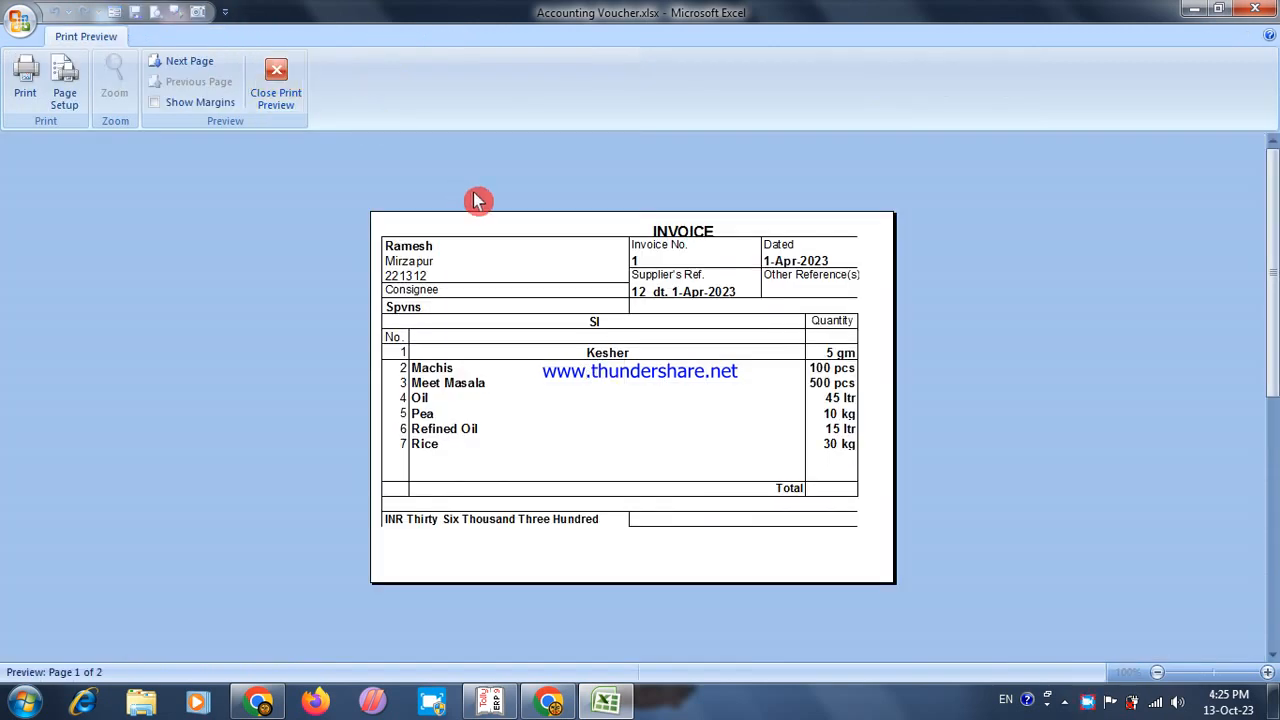
click(275, 82)
Change the paper size to A4 210 x 297 mm and check the invoice in the print preview
click(244, 95)
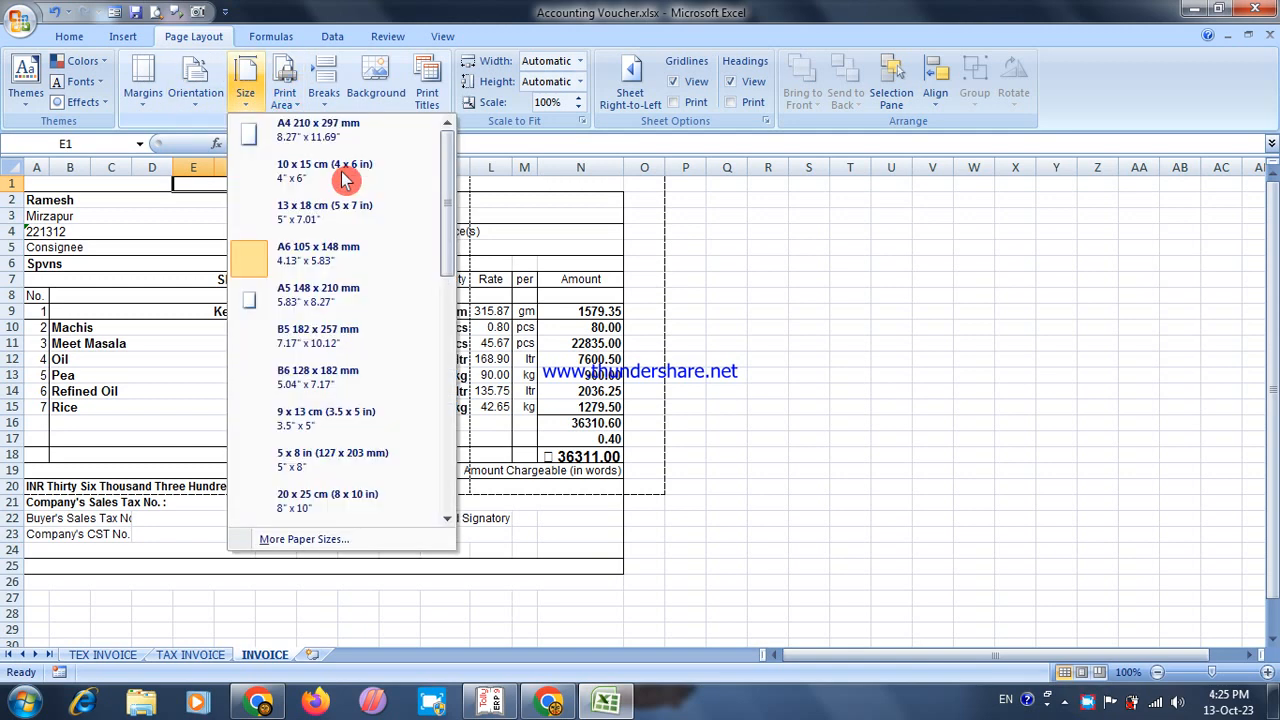
click(343, 130)
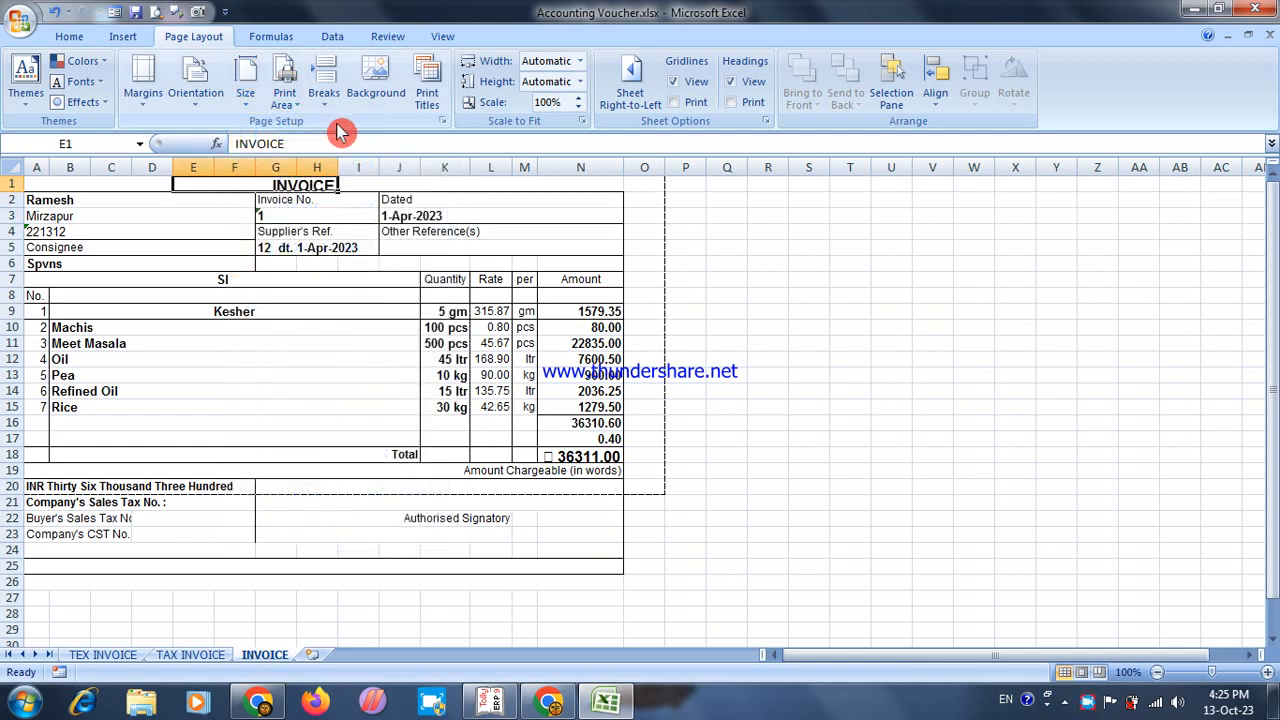
click(160, 12)
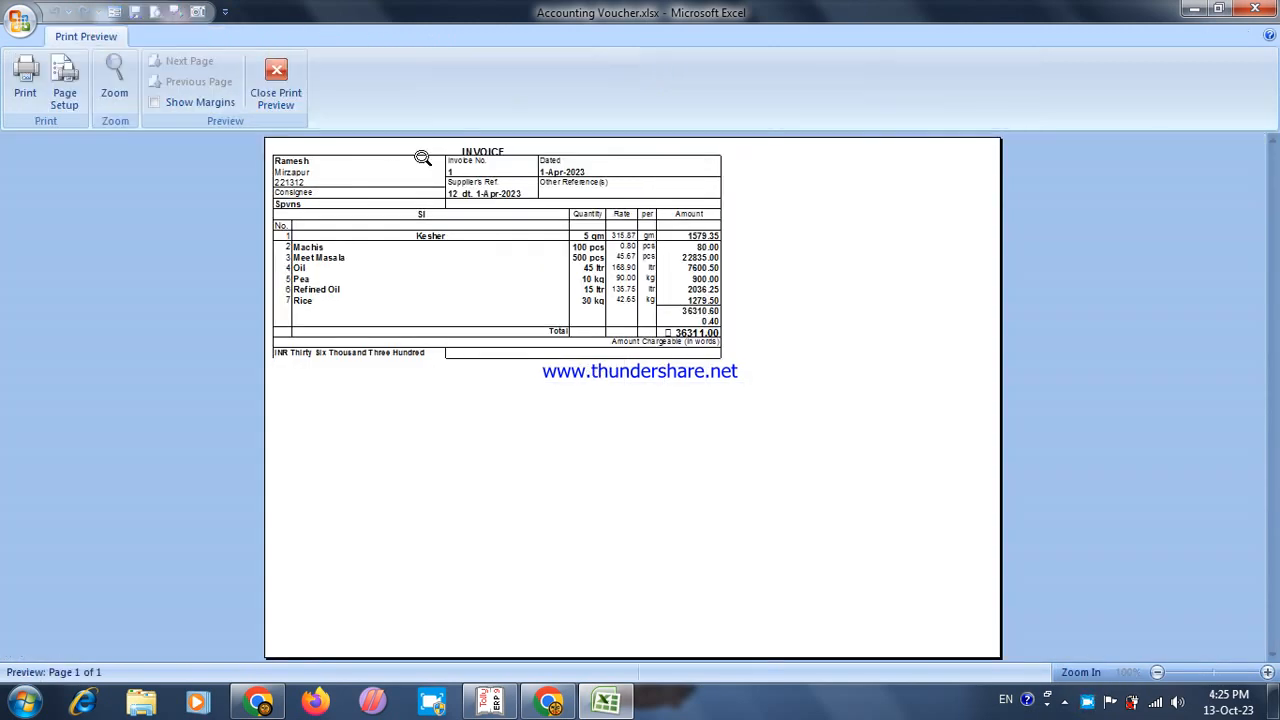
click(300, 90)
Switch the page orientation to Portrait and examine the zoomed invoice in the print preview
click(195, 92)
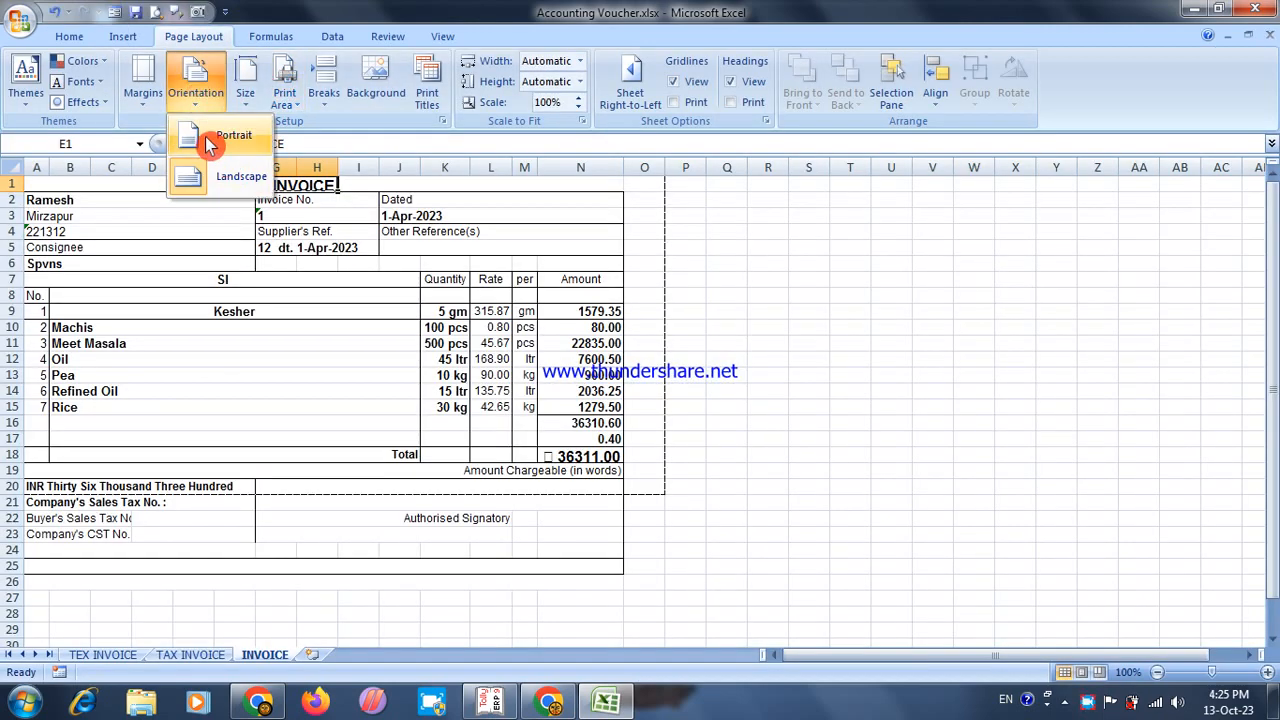
click(180, 134)
click(157, 12)
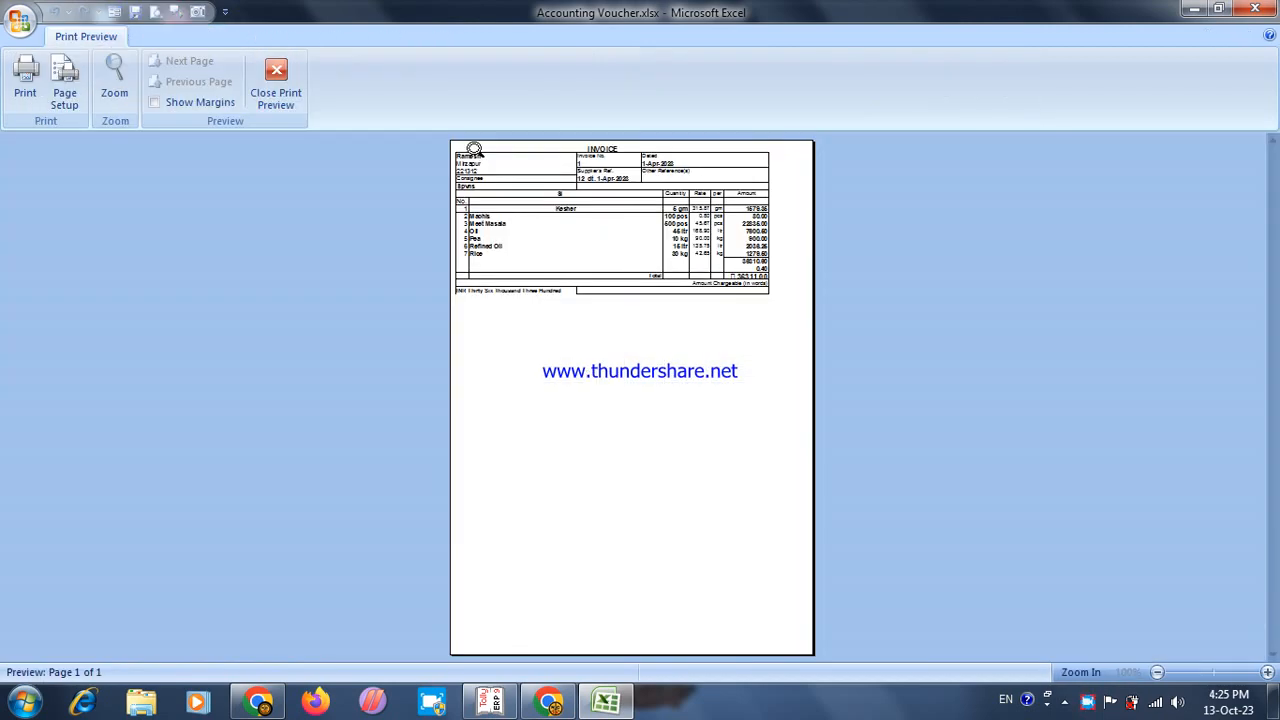
click(650, 167)
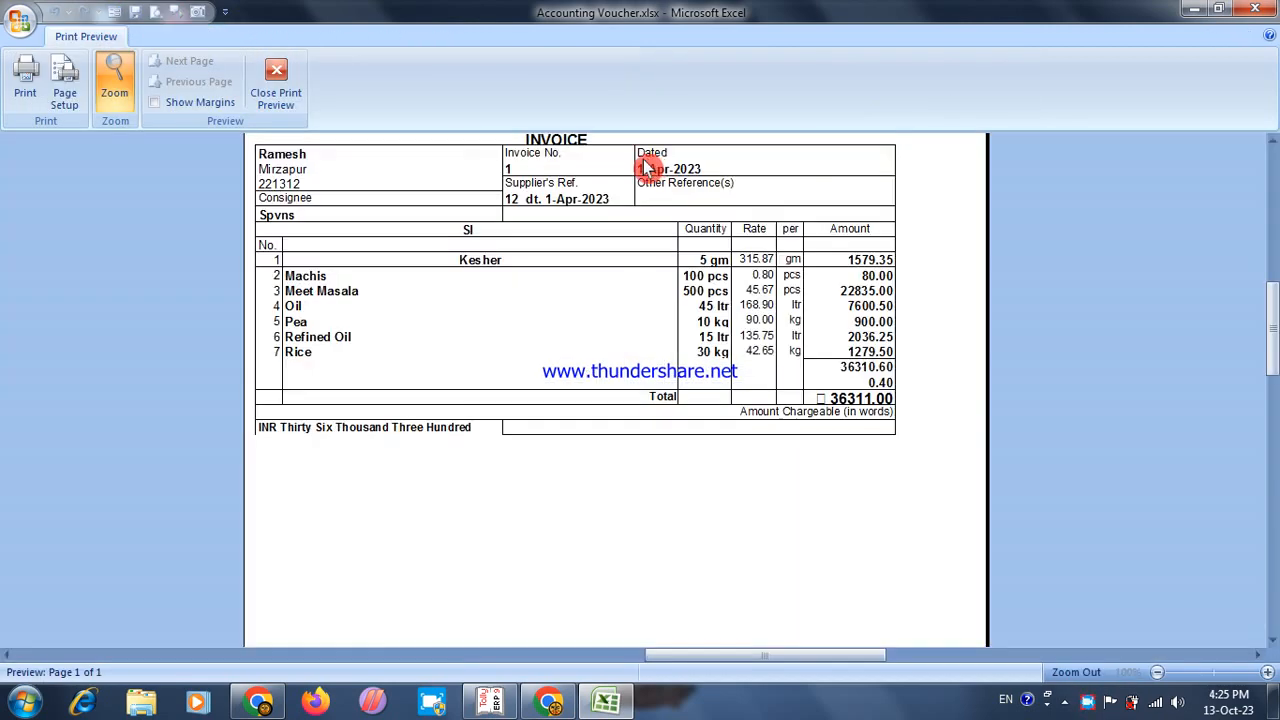
click(274, 80)
Apply the Wide page margins and go through the pages of the invoice in the zoomed print preview
click(141, 95)
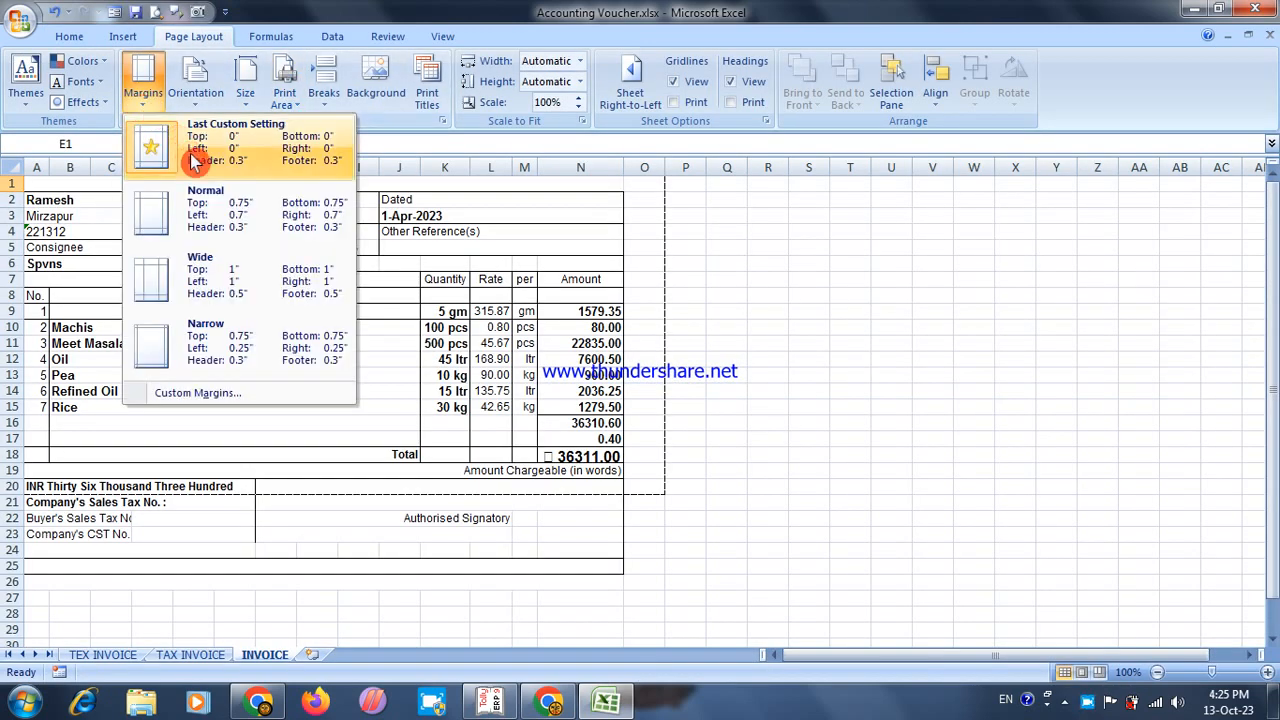
click(140, 276)
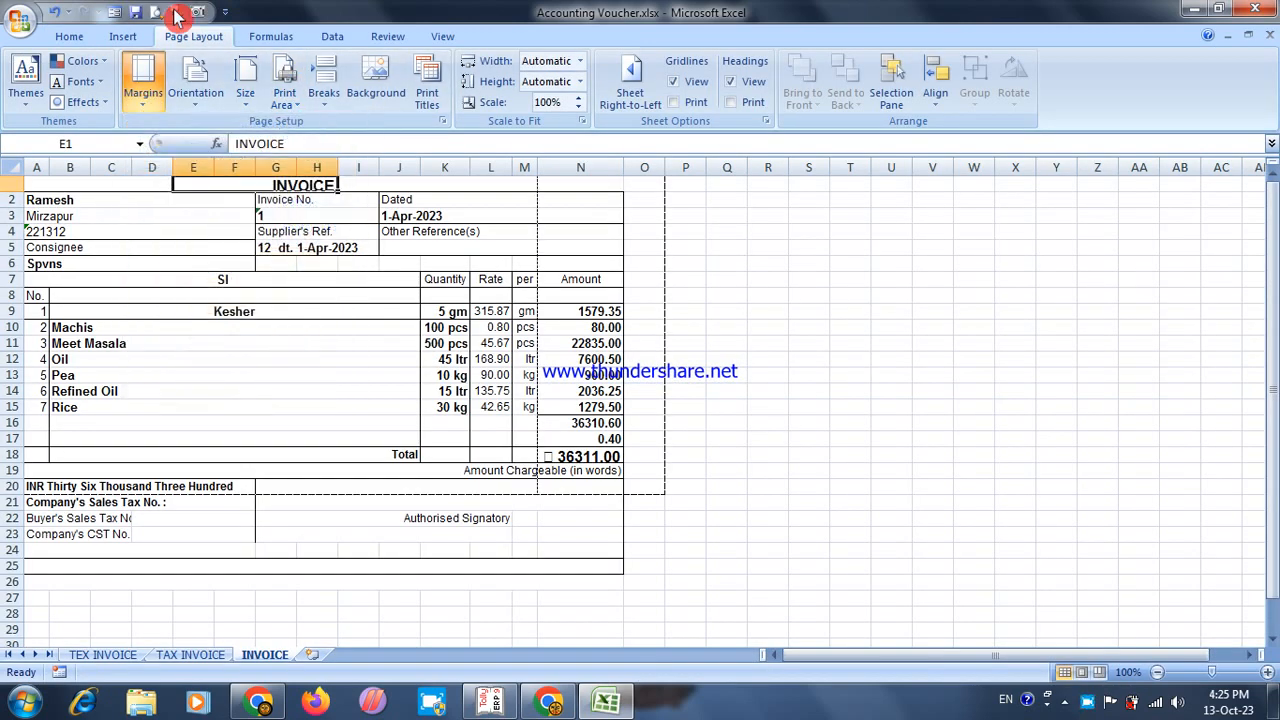
click(160, 12)
click(610, 226)
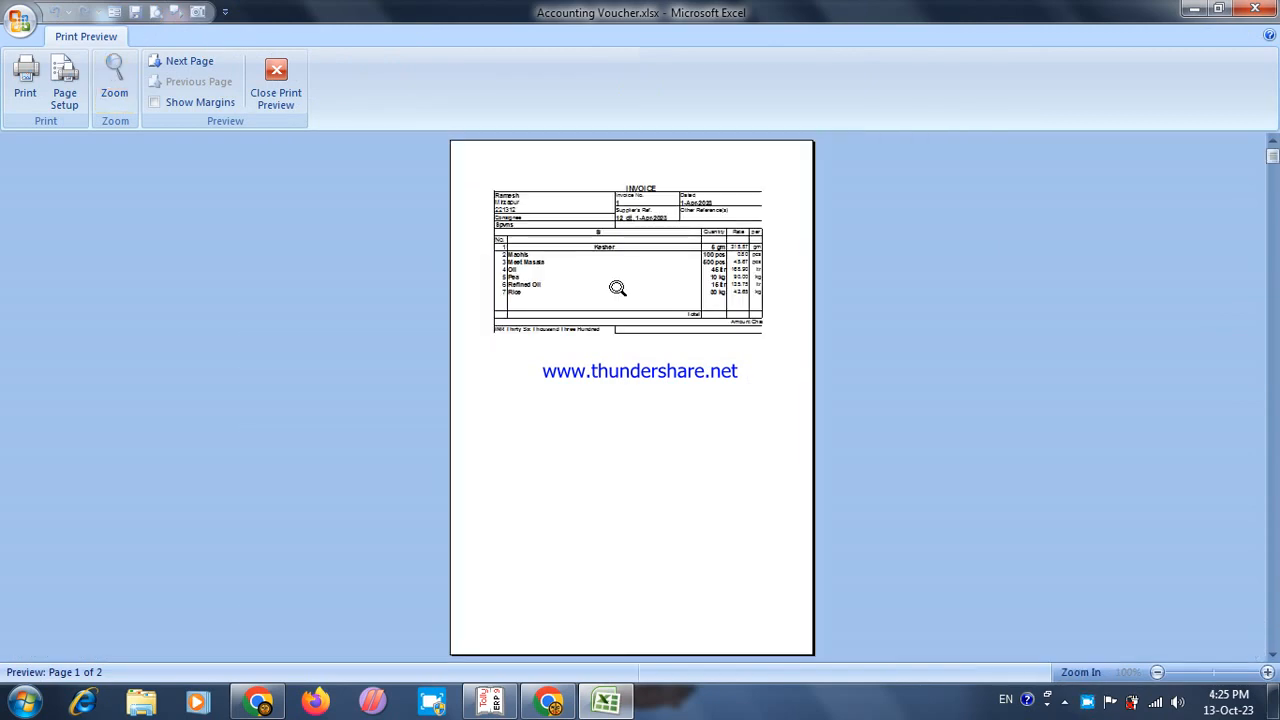
click(651, 240)
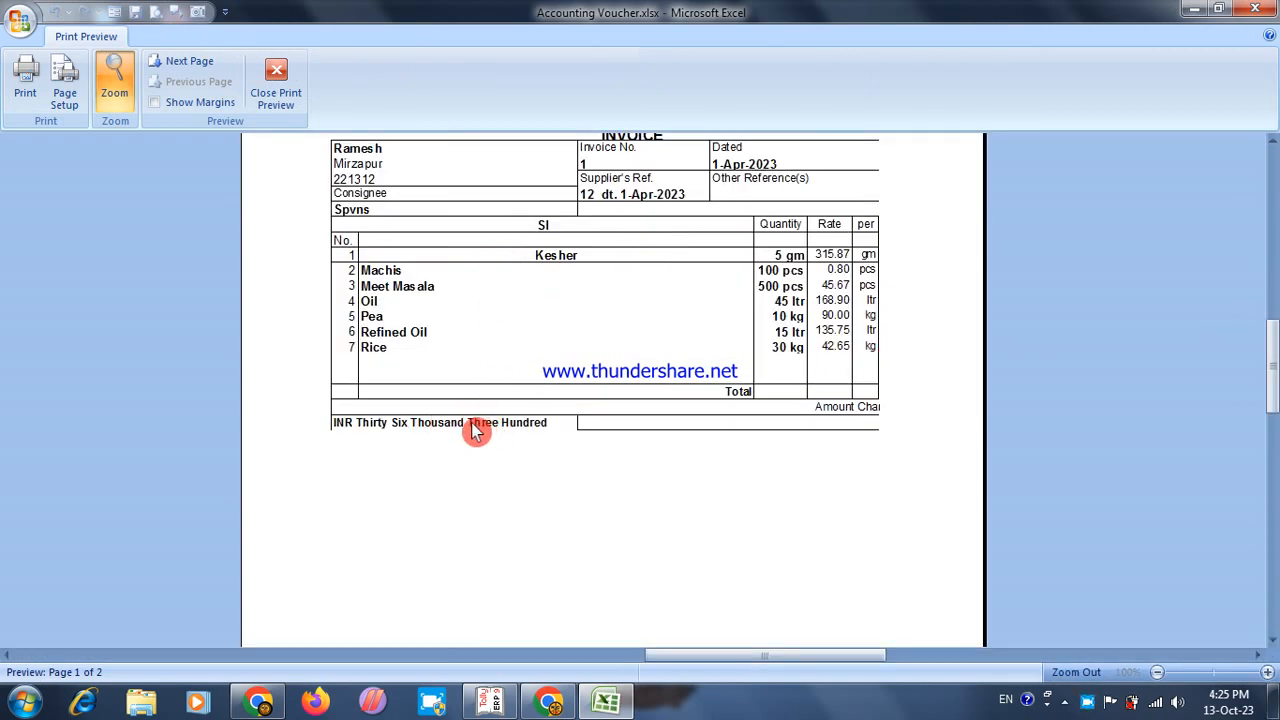
click(277, 76)
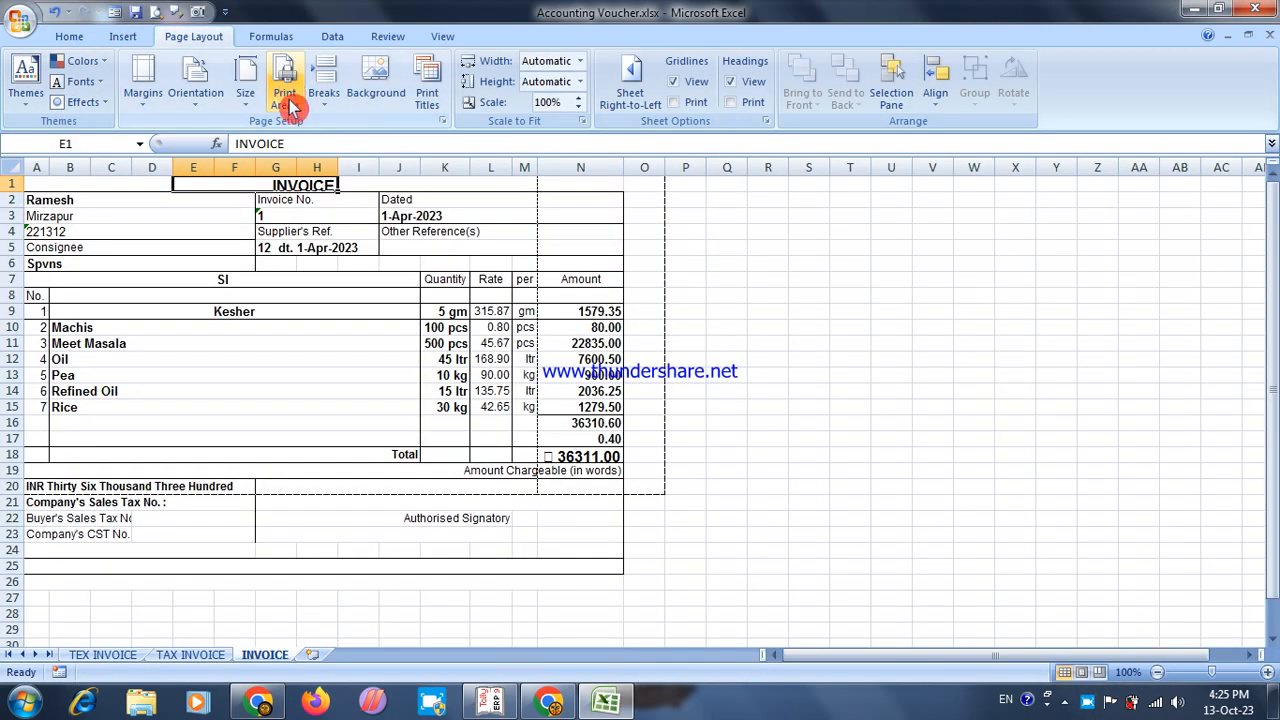
click(158, 18)
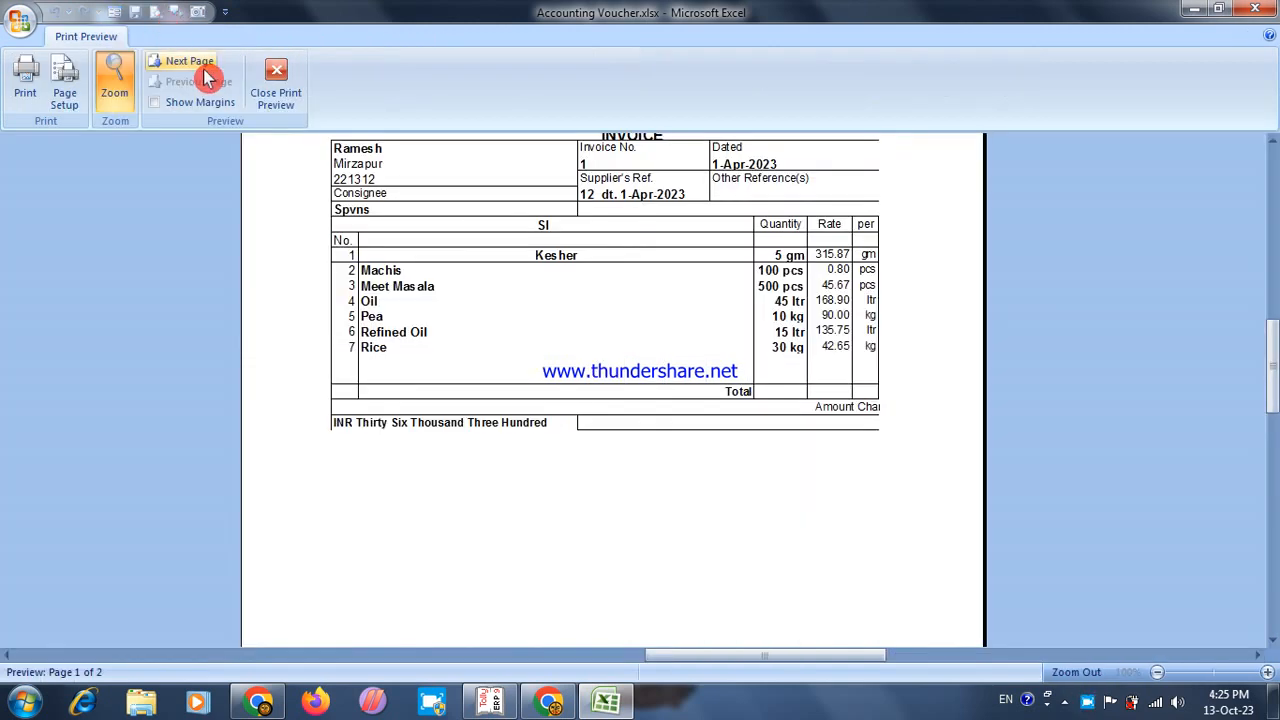
click(190, 62)
click(293, 100)
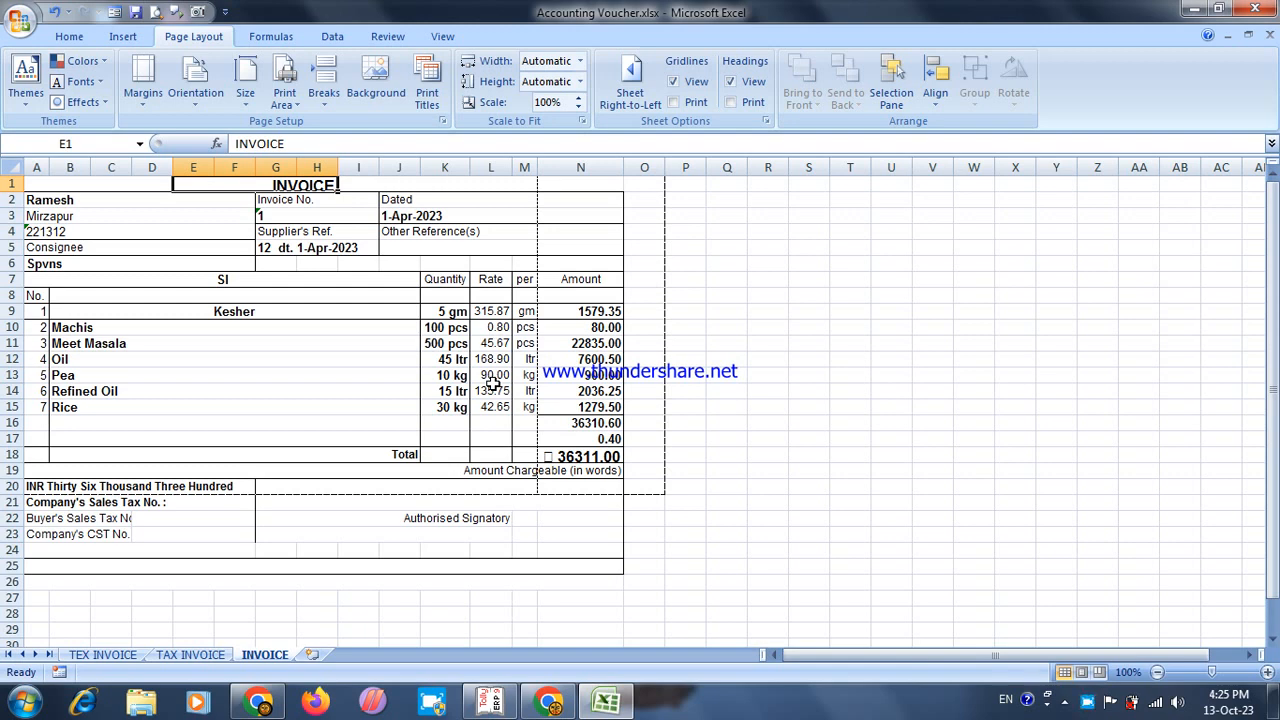
Select the whole INVOICE sheet and clear all of its contents and formatting
click(826, 455)
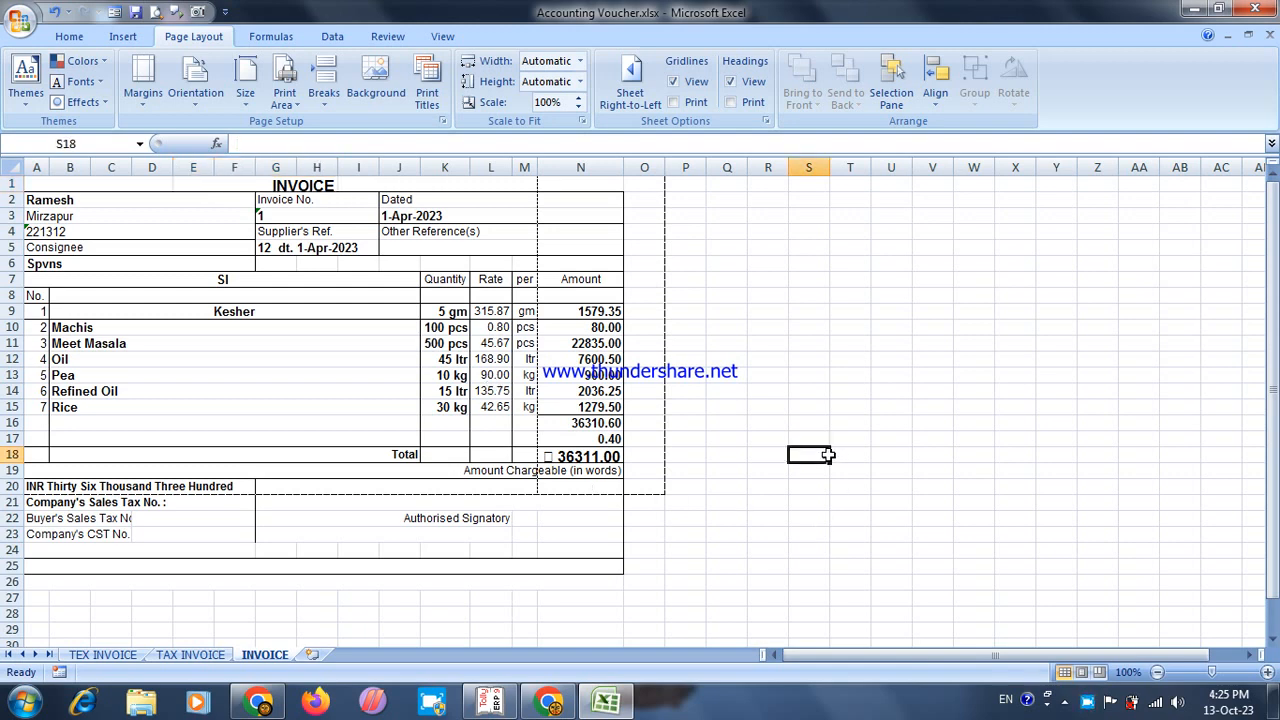
click(12, 168)
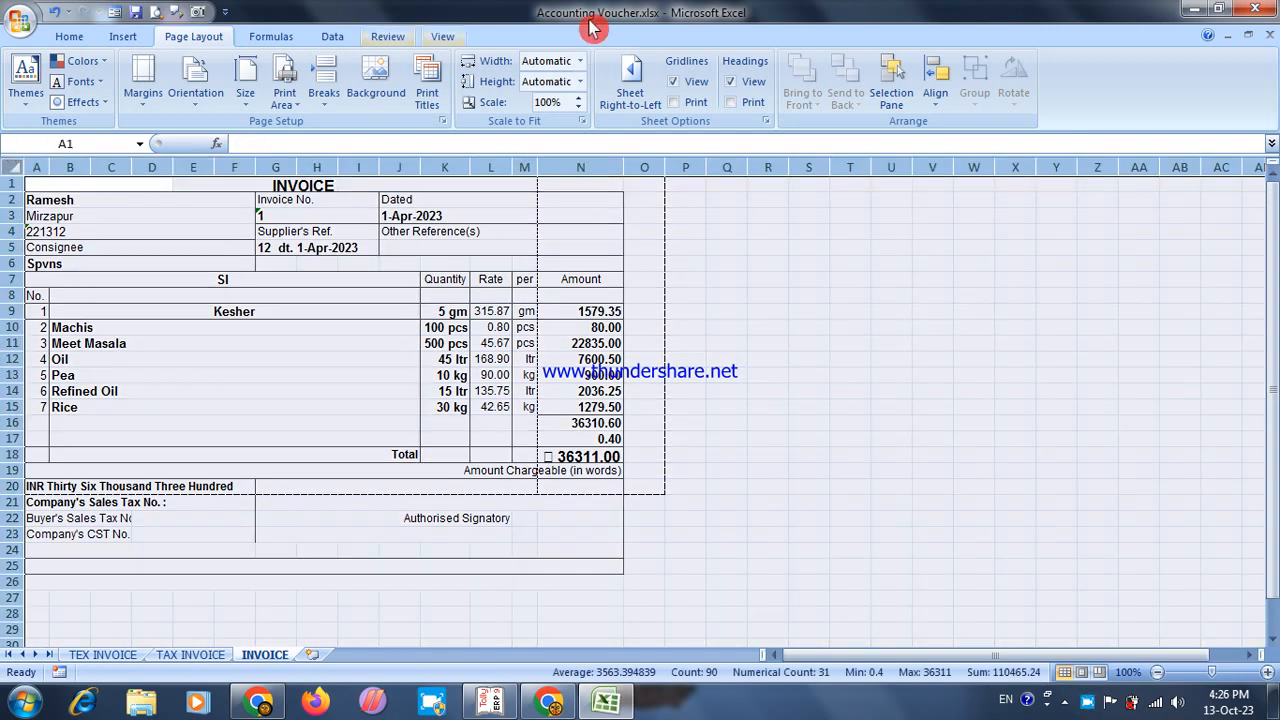
click(68, 36)
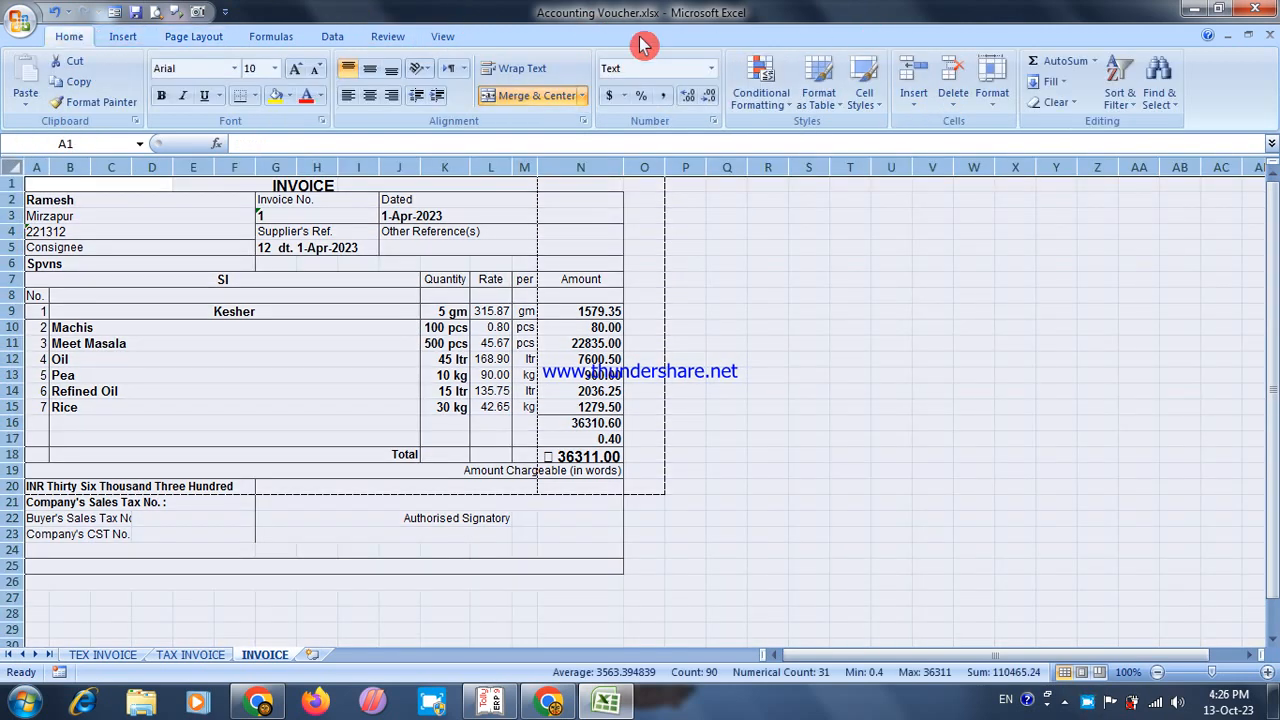
click(1056, 102)
click(1074, 124)
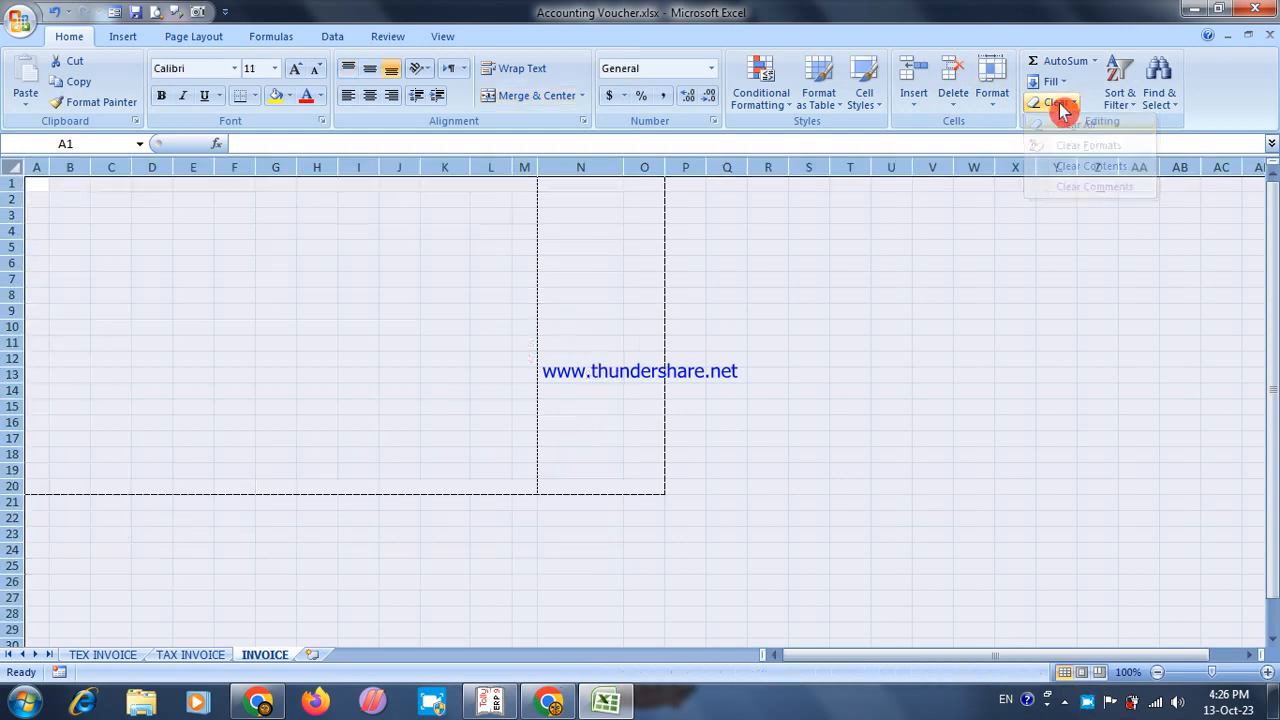
Set all columns of the cleared INVOICE sheet to a uniform width of 7.00 (54 pixels), and widen them all further
click(778, 311)
click(12, 168)
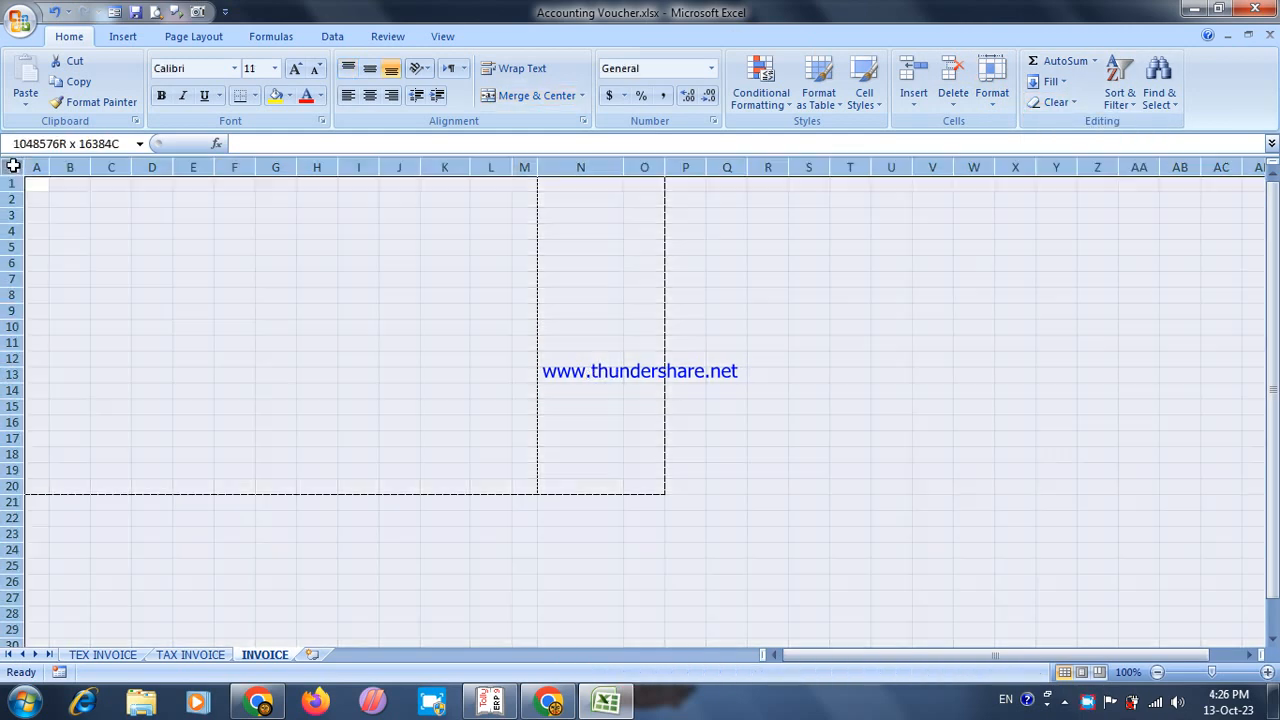
drag(708, 166, 716, 166)
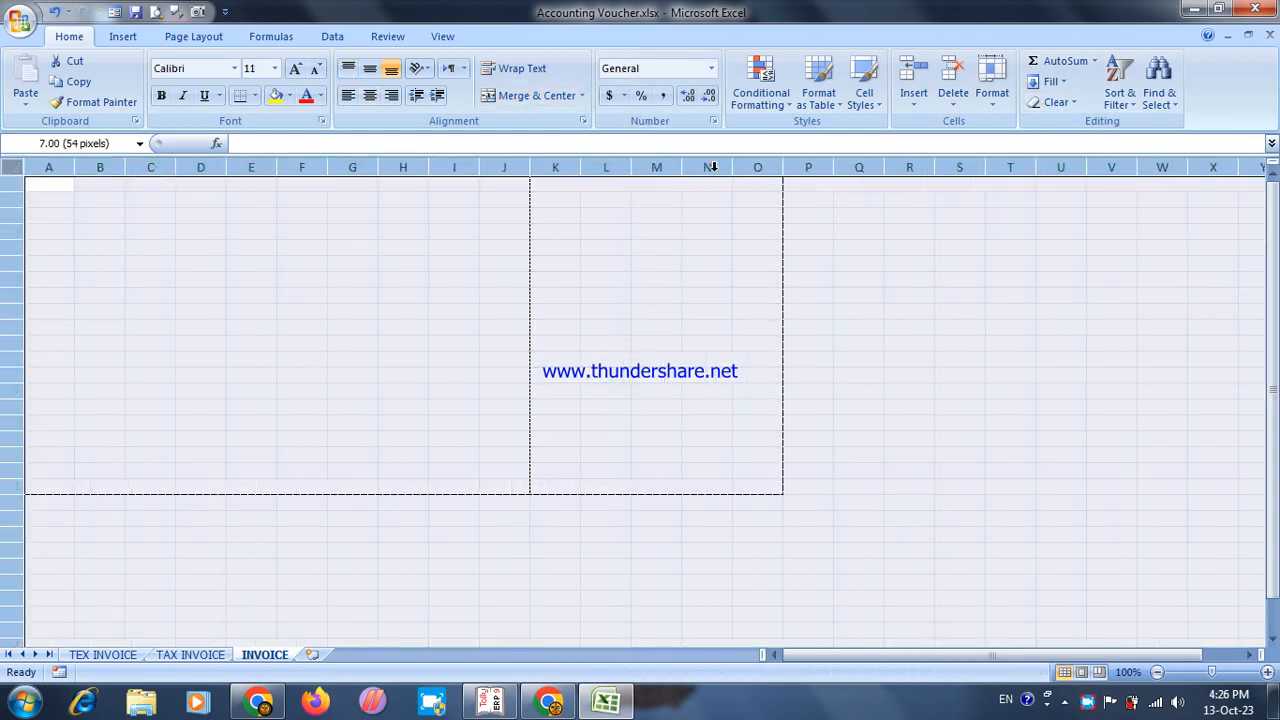
click(698, 283)
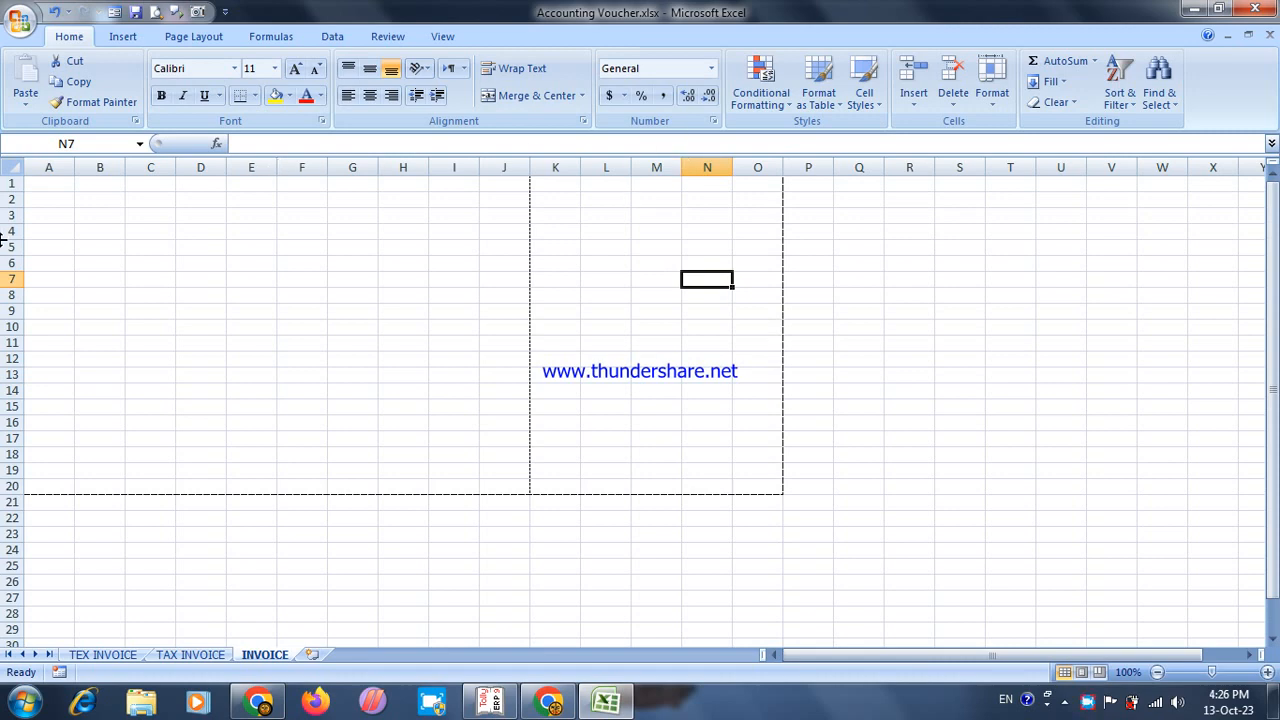
click(12, 168)
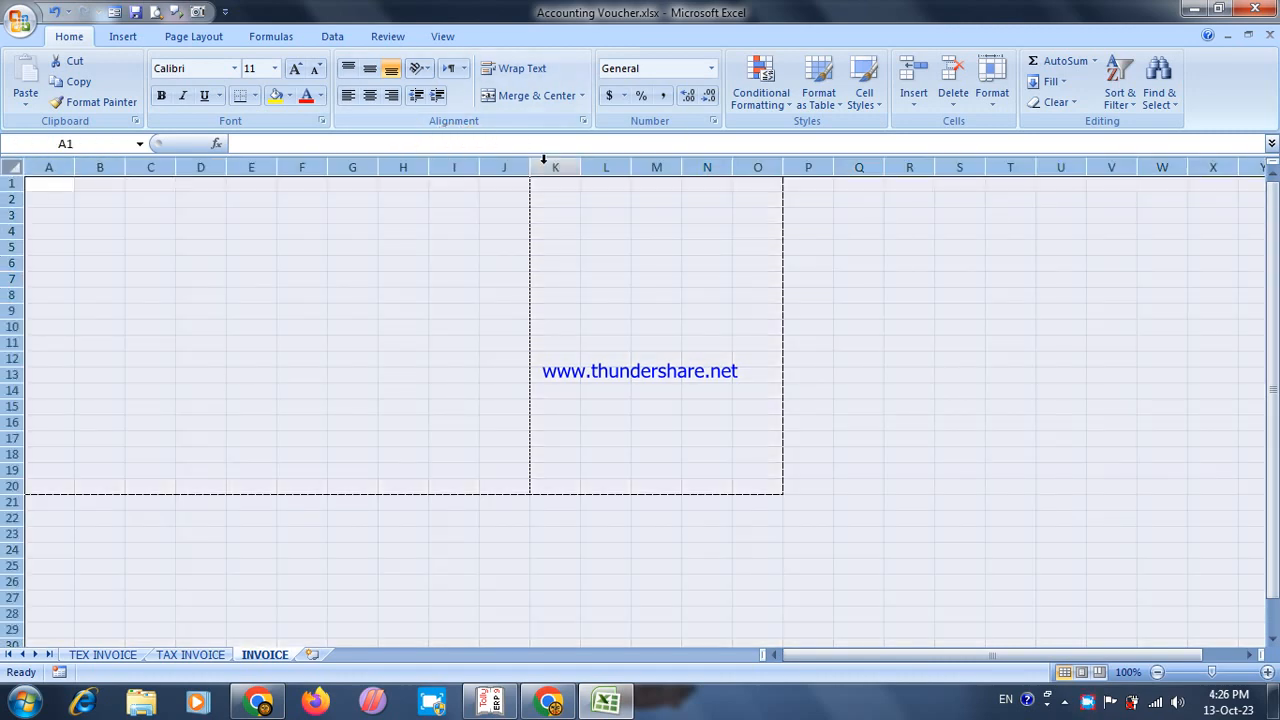
drag(530, 167, 547, 168)
click(617, 340)
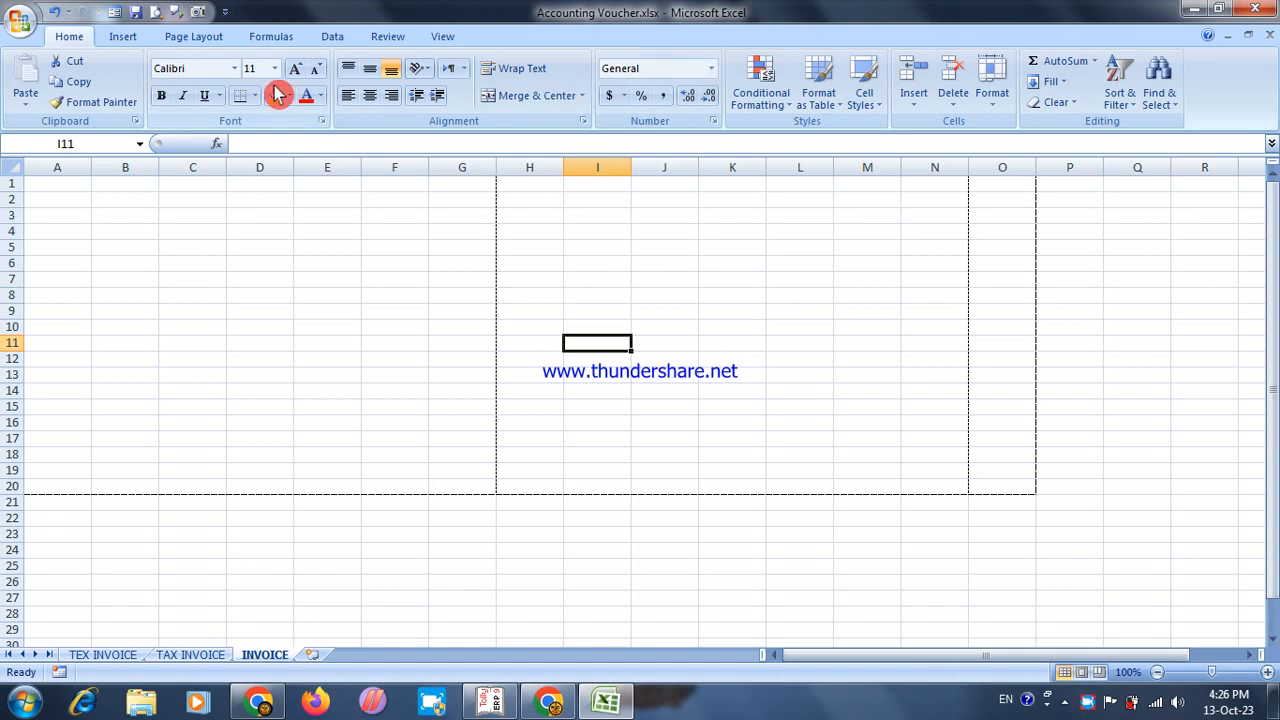
Clear the print area defined on the INVOICE sheet
click(192, 36)
click(285, 105)
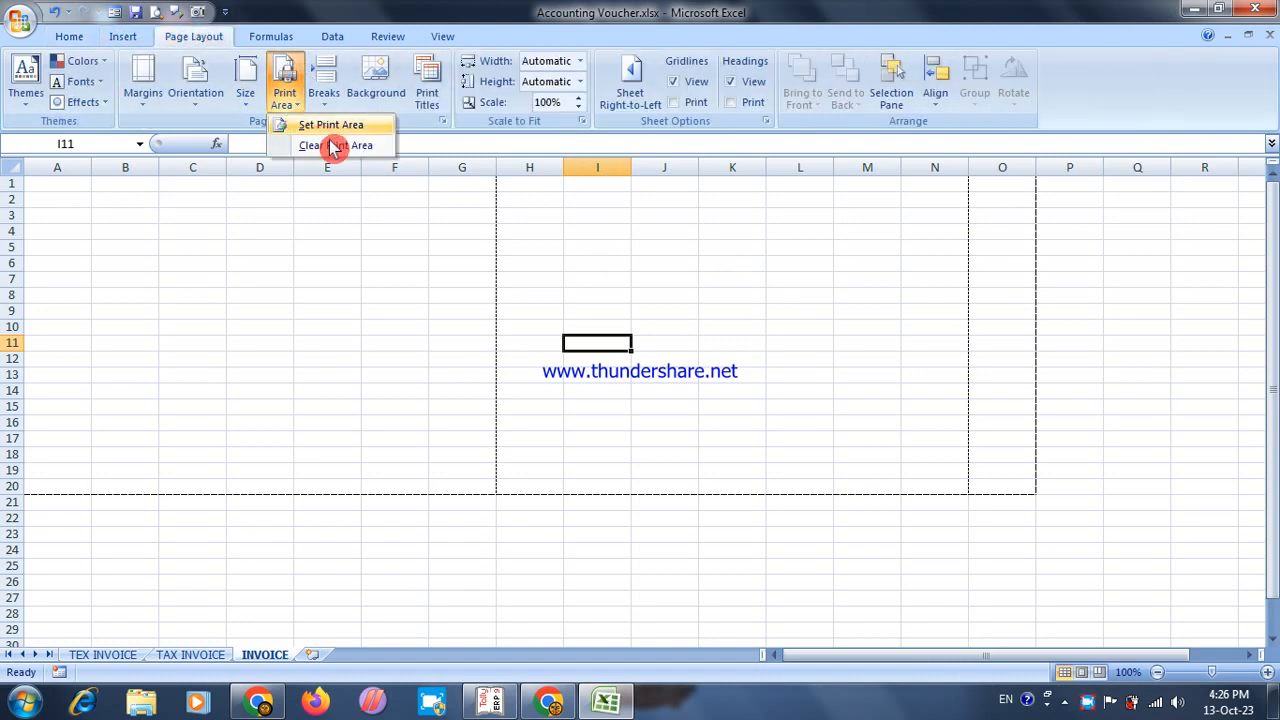
click(334, 147)
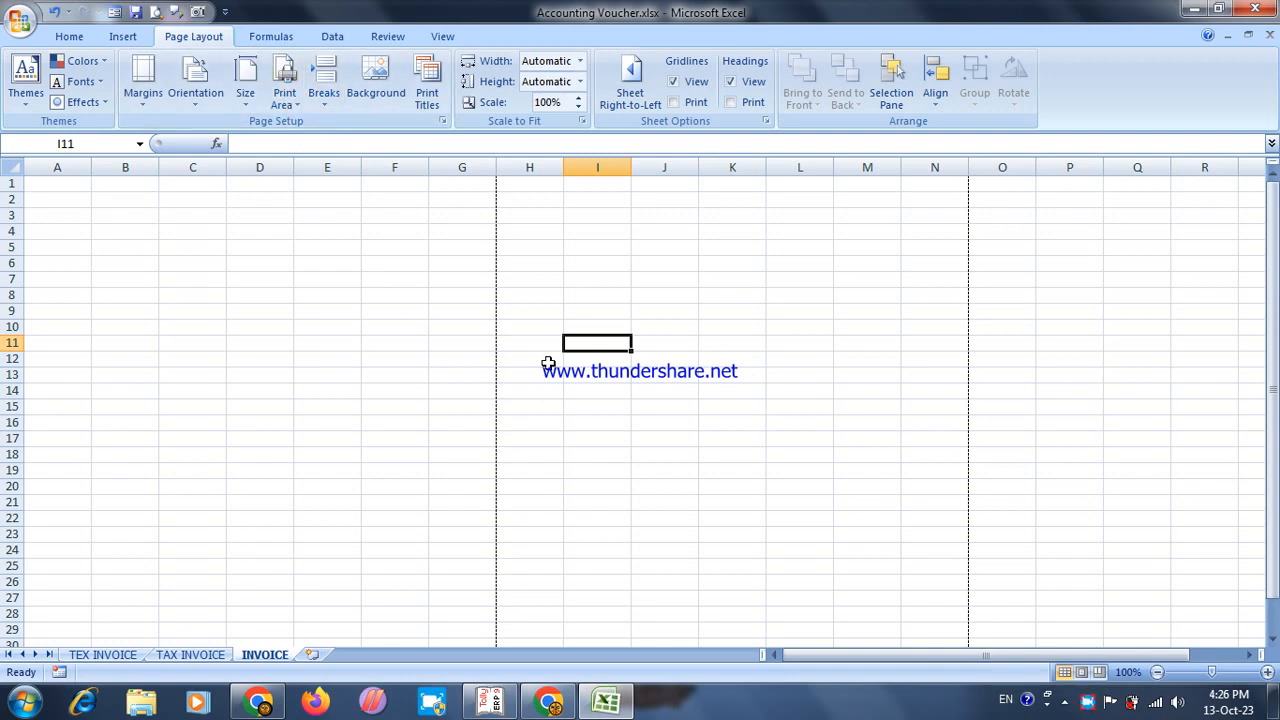
Close the workbook, export the purchase voucher to Excel again from Tally.ERP 9, and select the Meet Masala rate in the opened file
click(1254, 10)
click(732, 356)
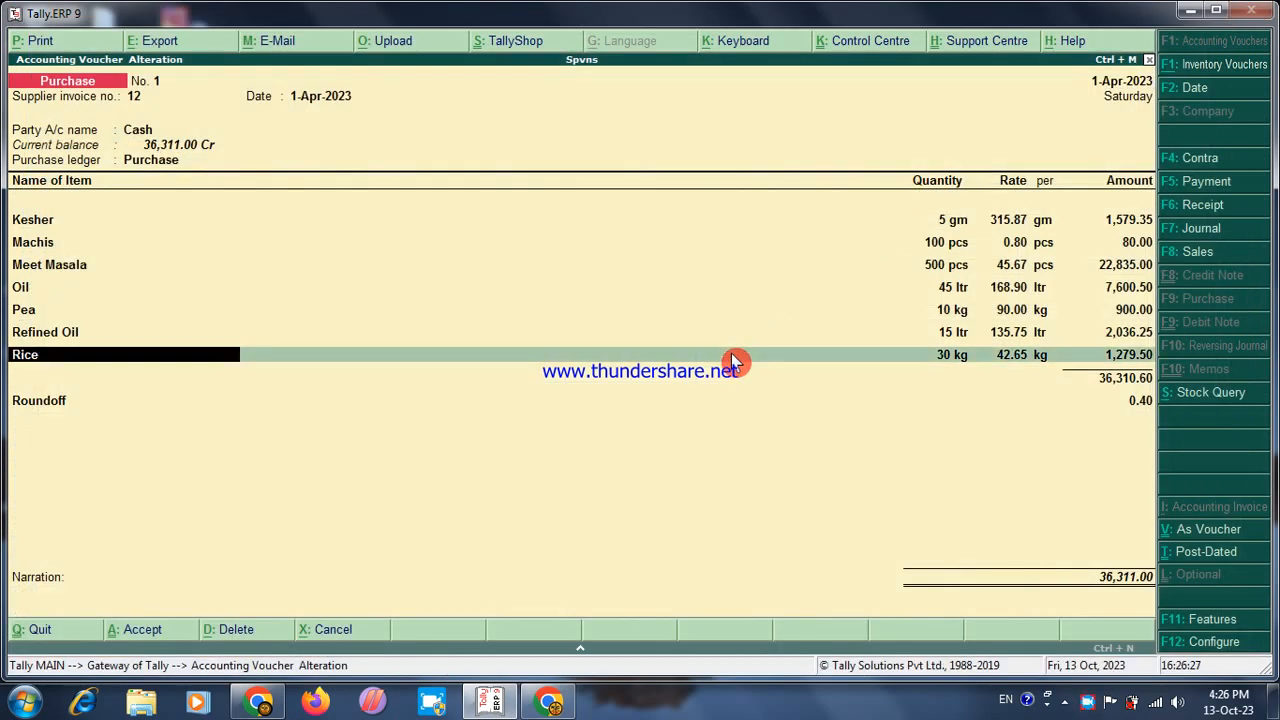
key(alt+e)
key(Return)
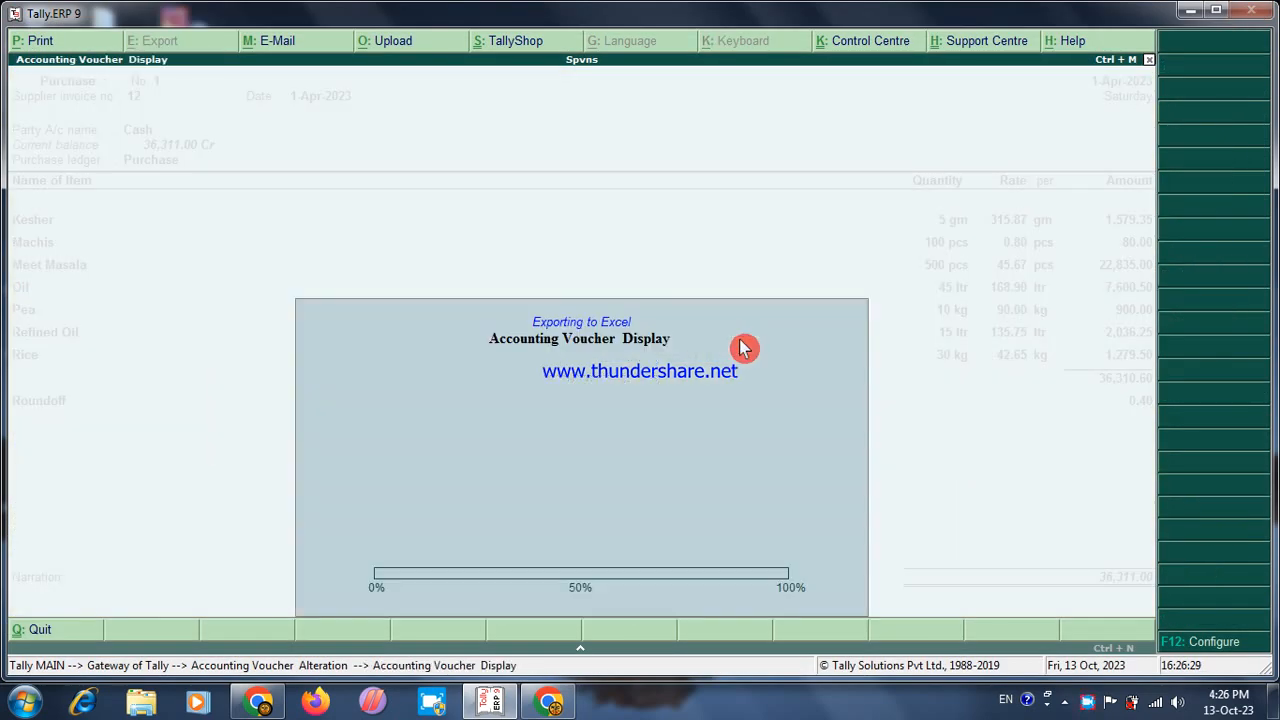
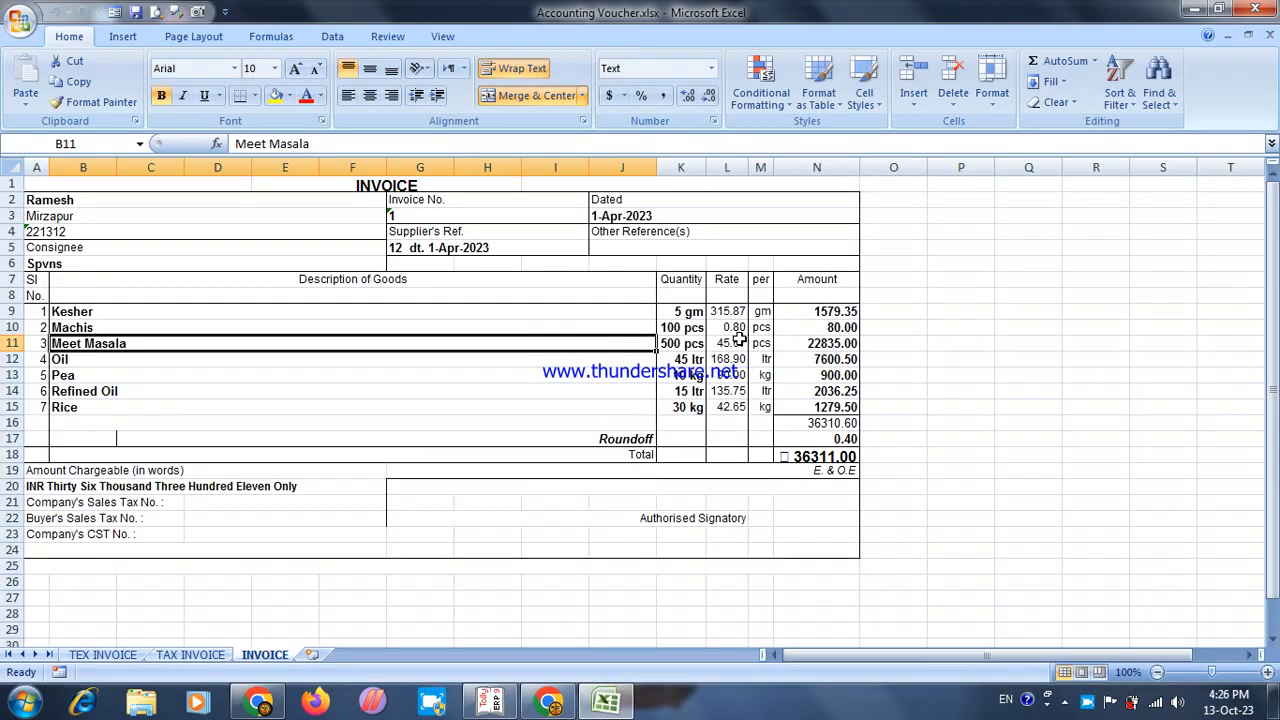
click(738, 342)
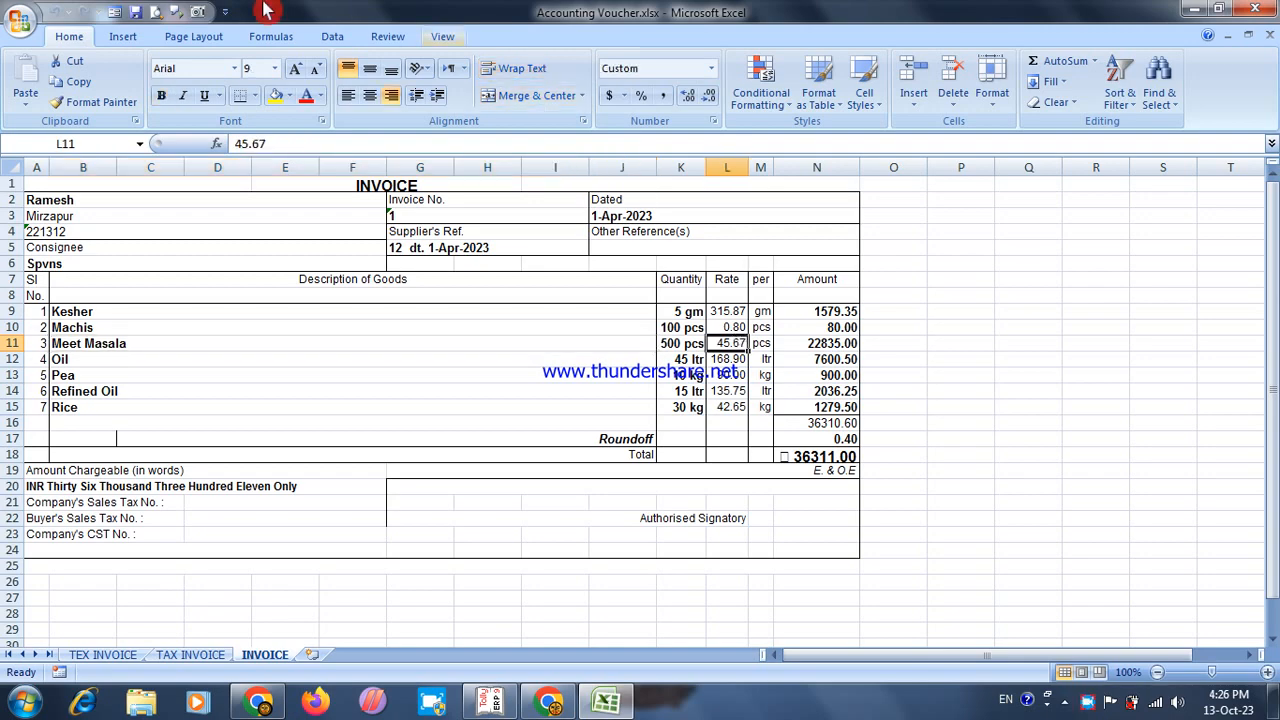
Check the INVOICE sheet in print preview and return to the worksheet
click(155, 12)
click(498, 162)
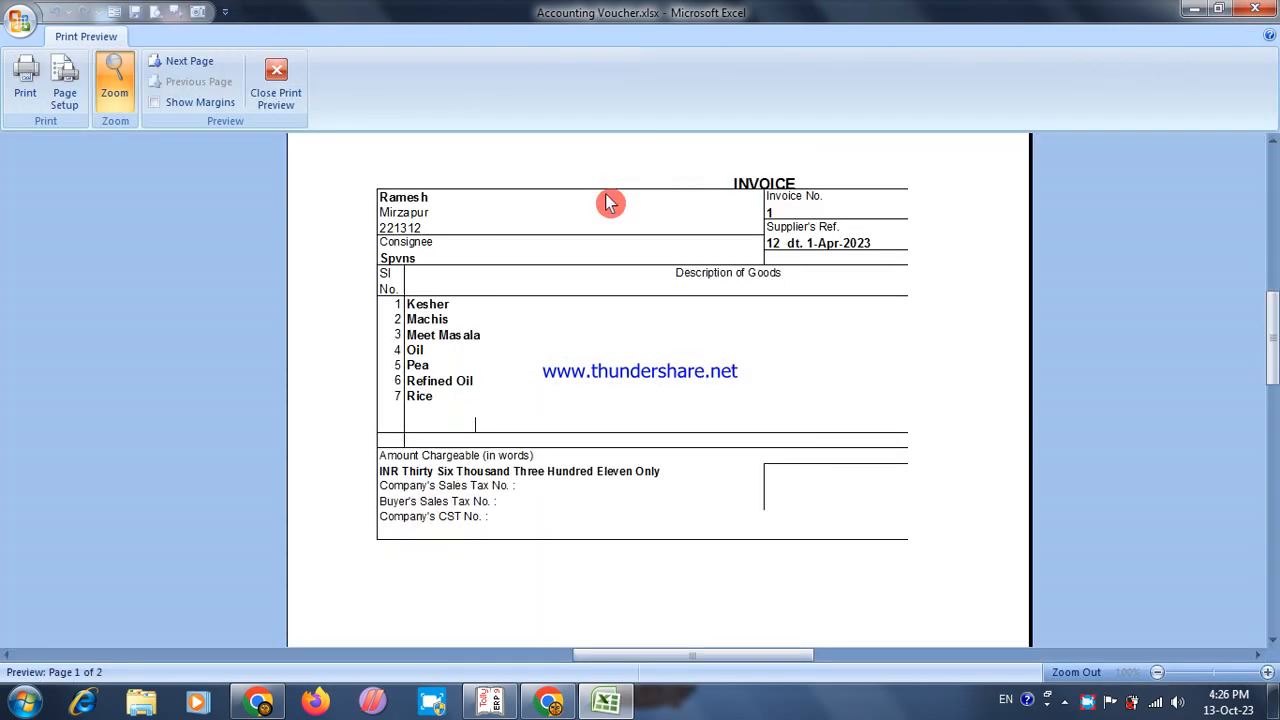
click(197, 64)
click(276, 85)
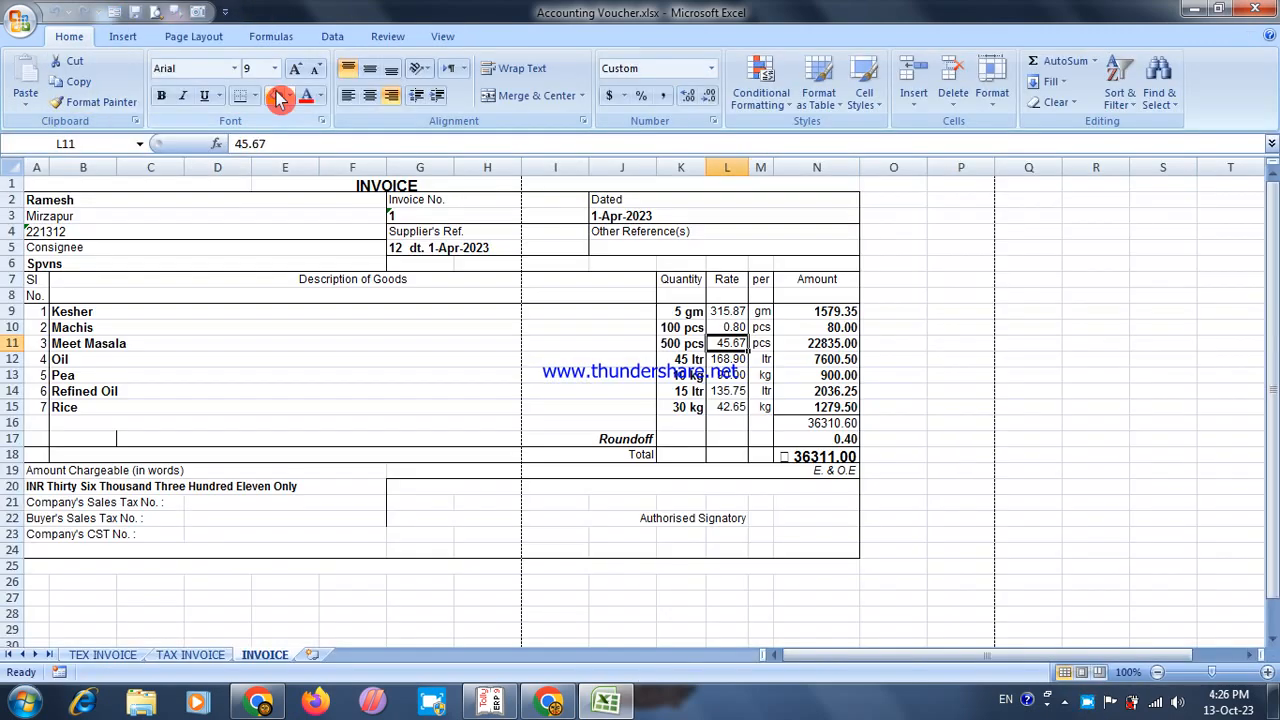
Copy the merged INVOICE title cell in E1:H1 with the Clipboard pane displayed
click(1083, 377)
click(548, 186)
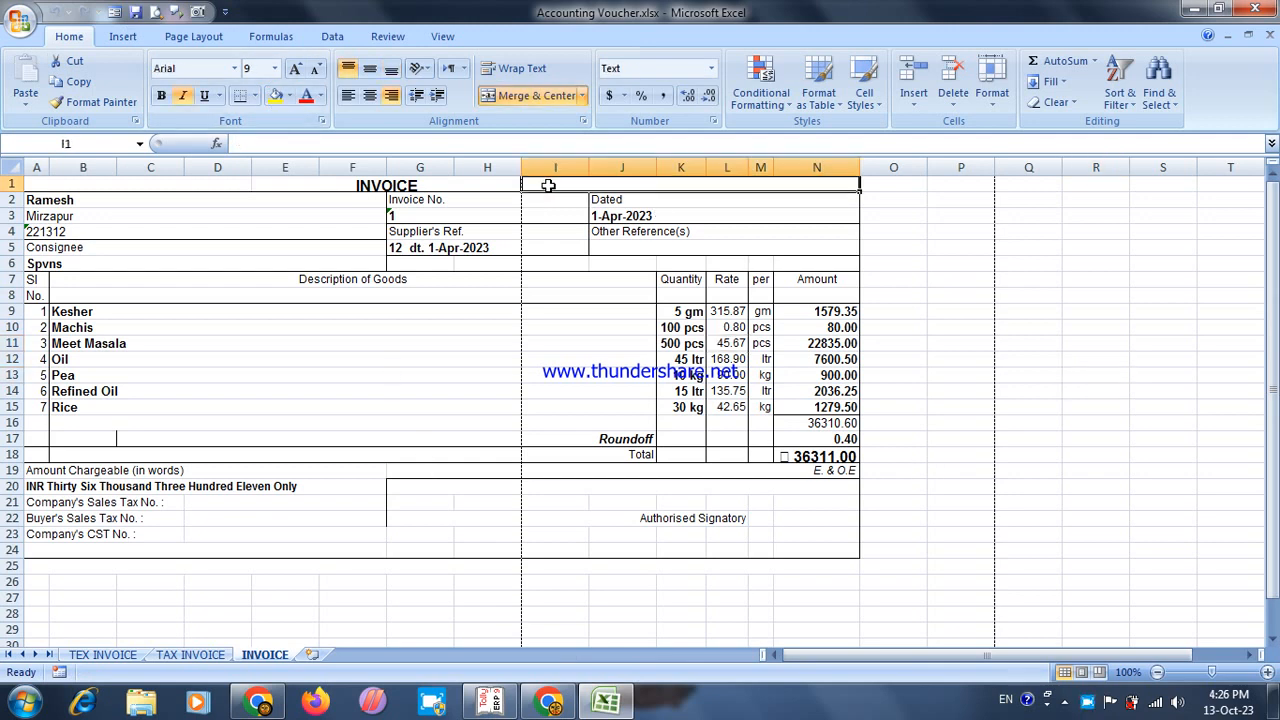
click(481, 183)
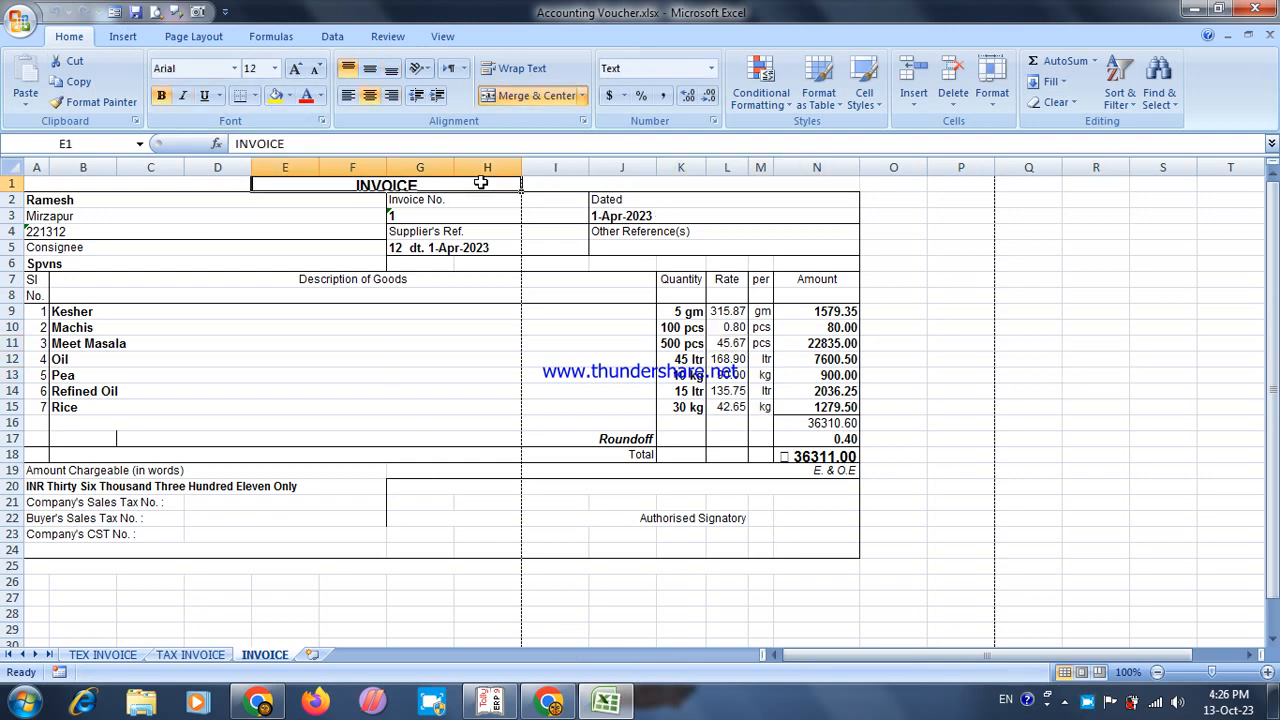
click(224, 185)
click(368, 186)
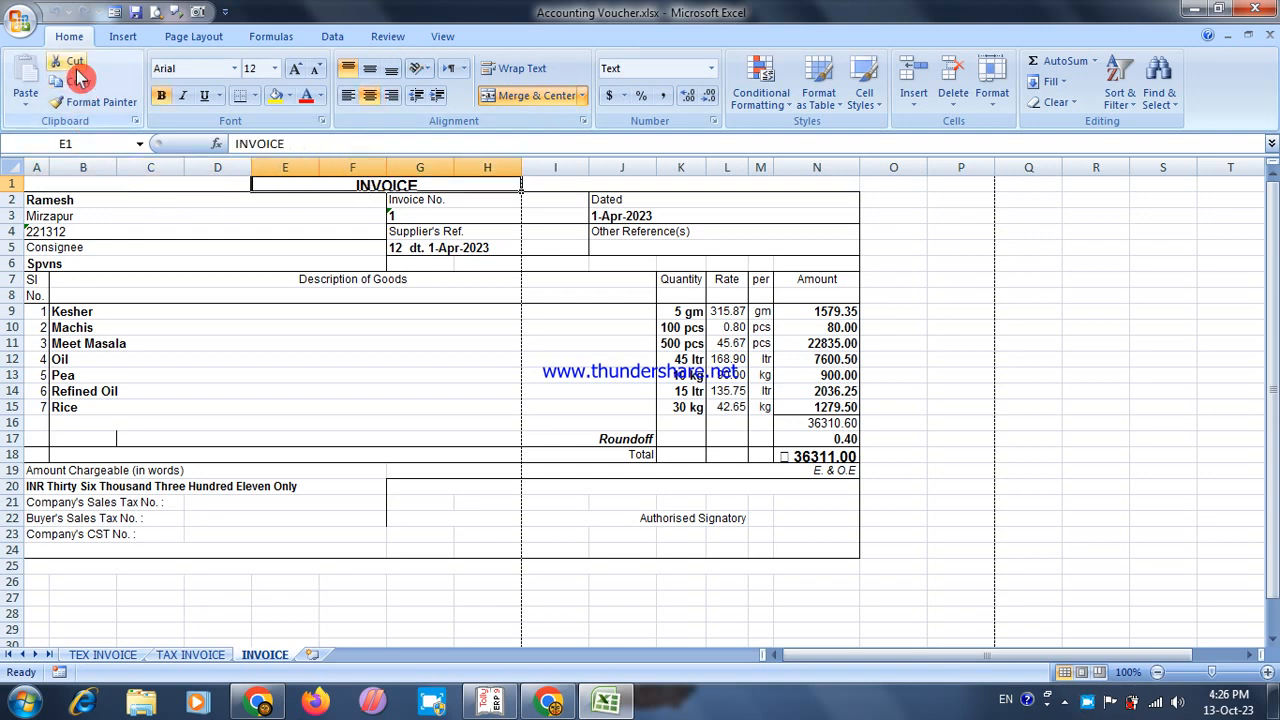
click(135, 121)
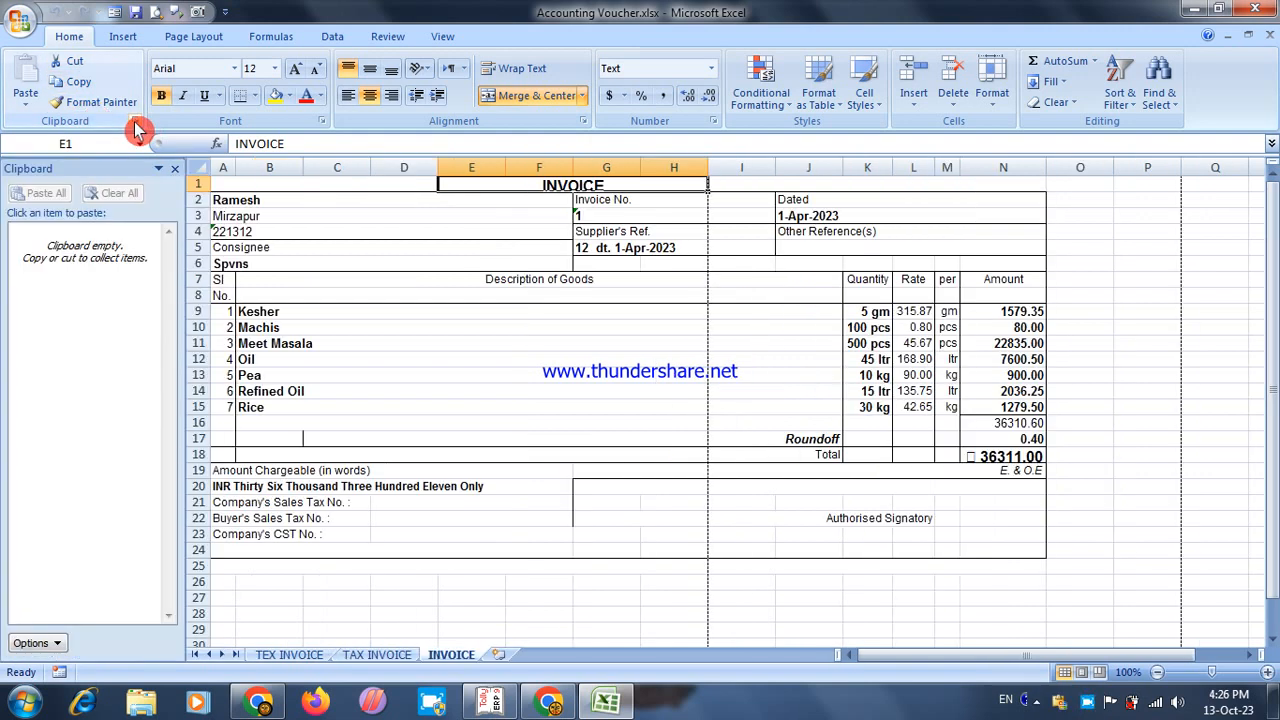
click(85, 87)
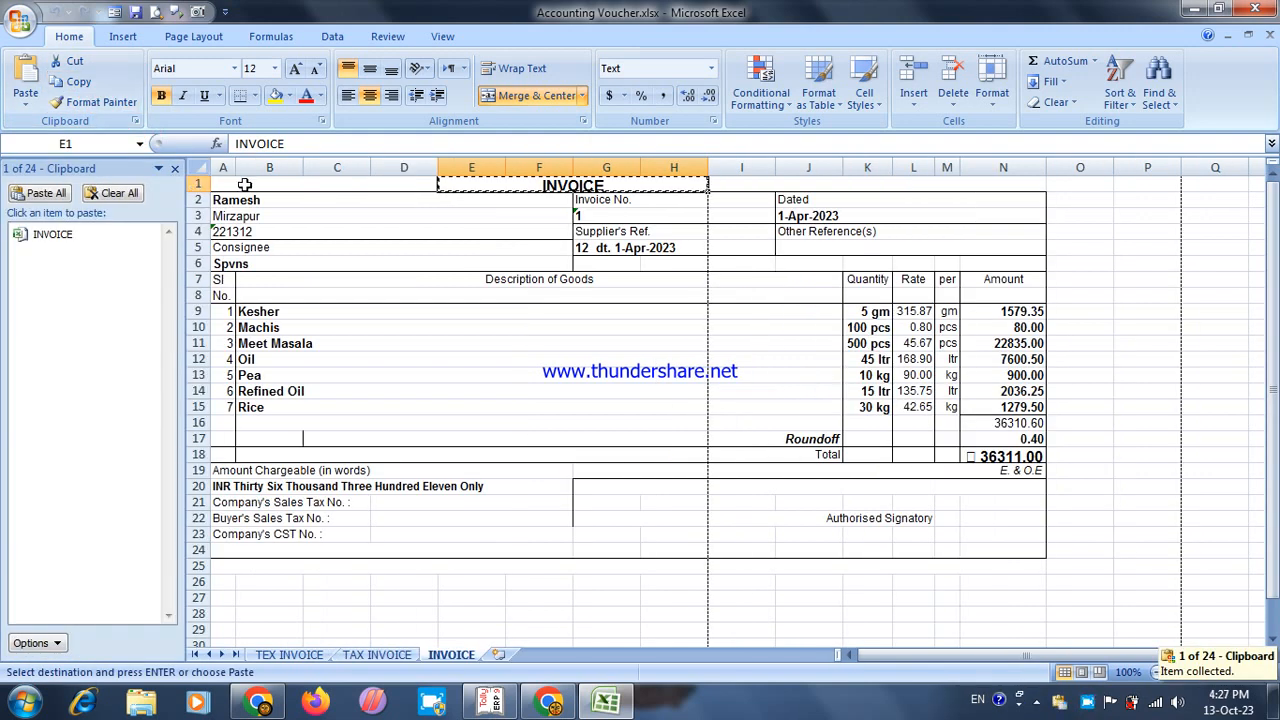
key(Escape)
Delete title row 1 and insert a blank row in its place
click(195, 184)
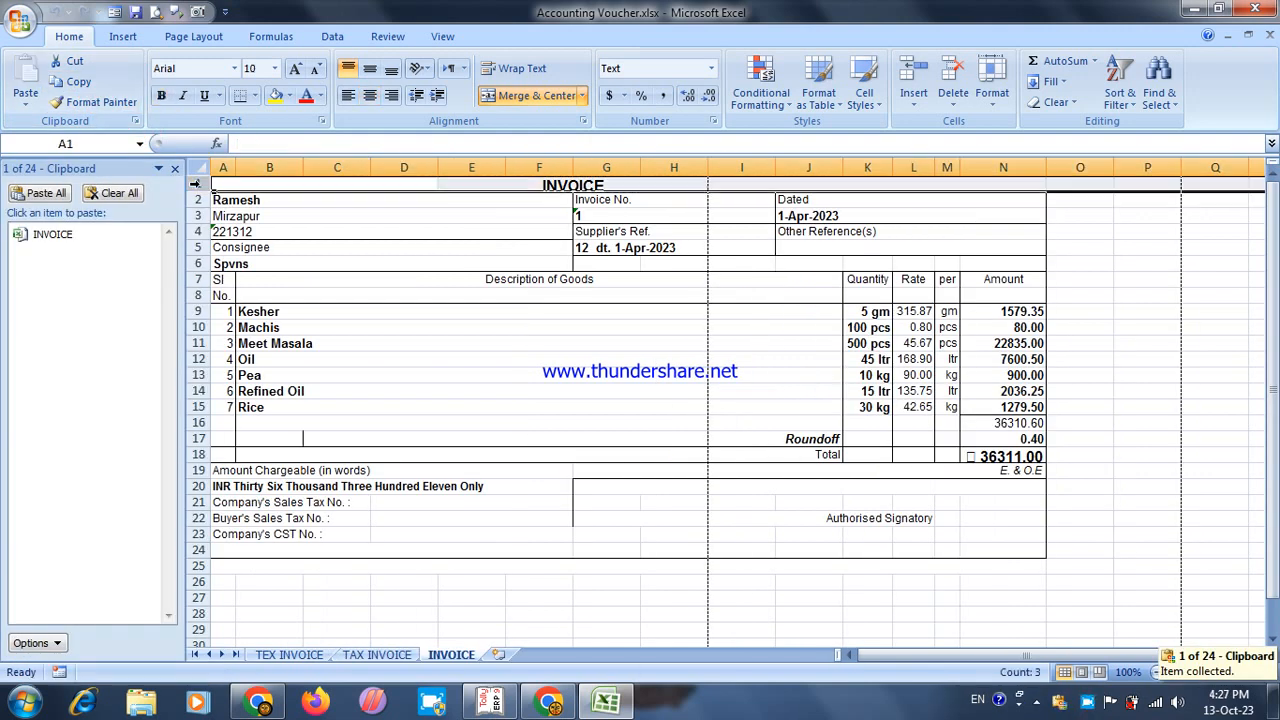
click(952, 78)
click(910, 77)
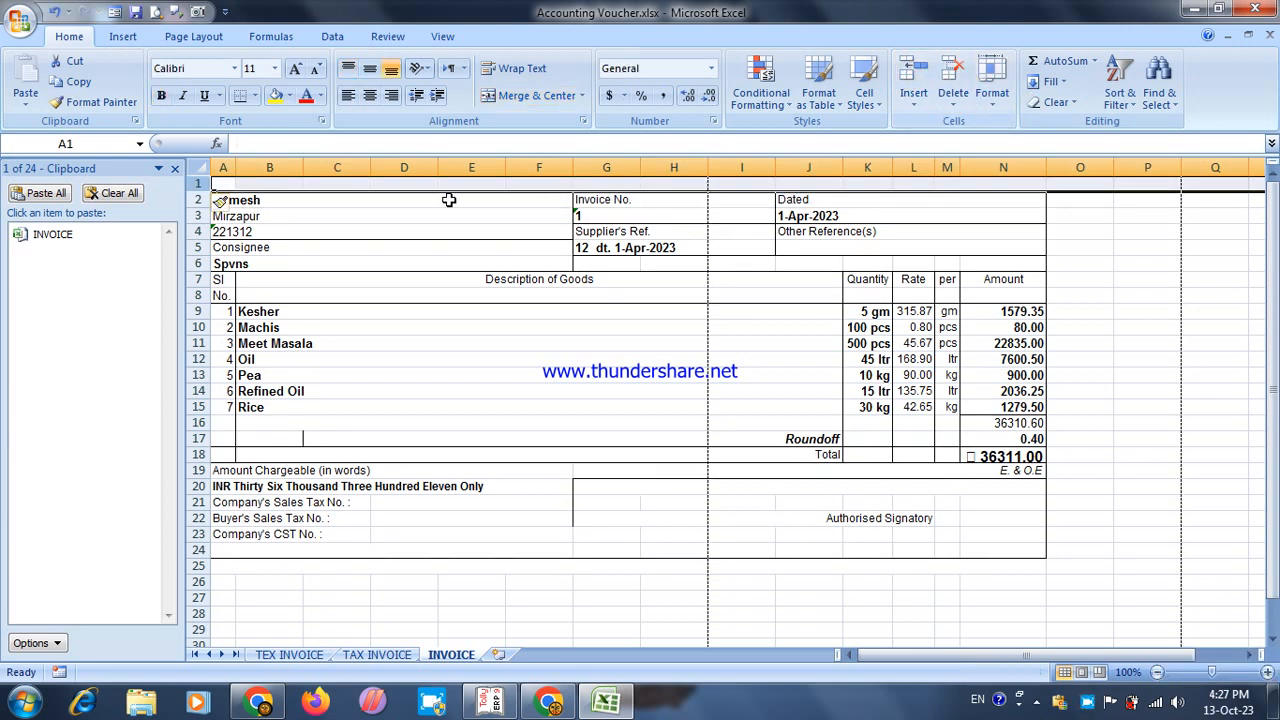
Merge and center A1:N1 and try to paste the copied INVOICE title into it
click(322, 188)
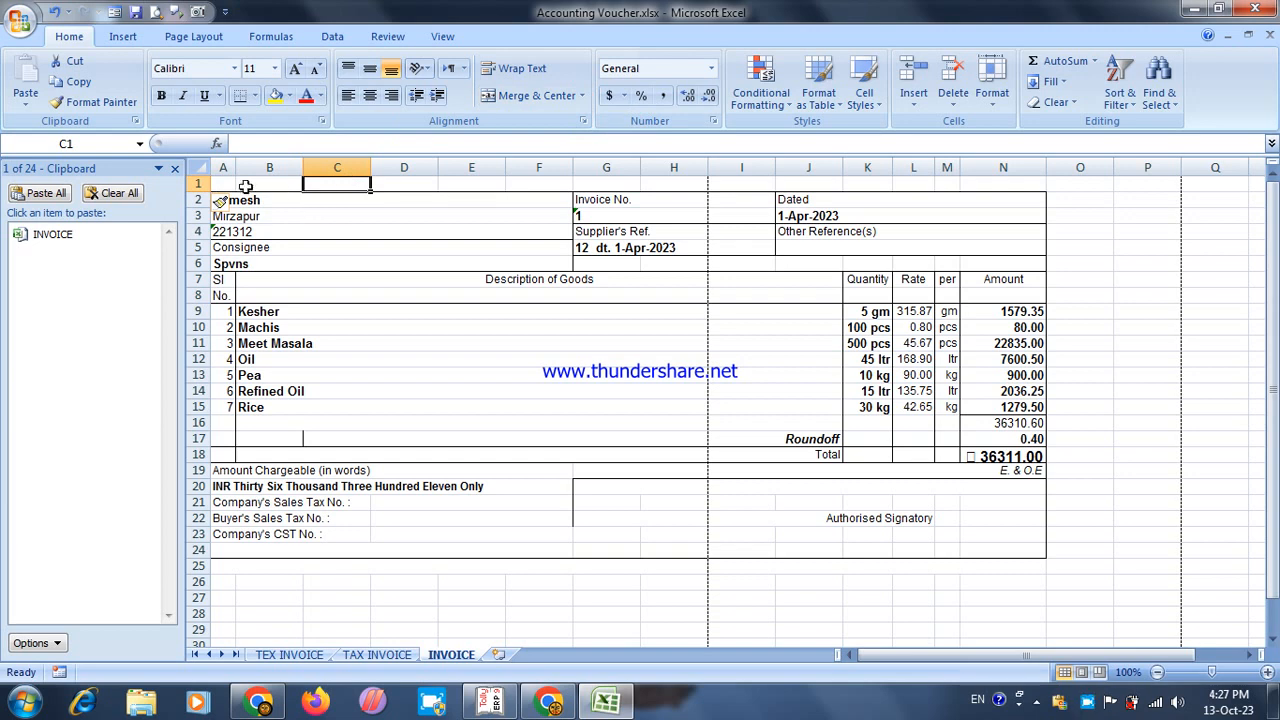
drag(225, 186, 1008, 173)
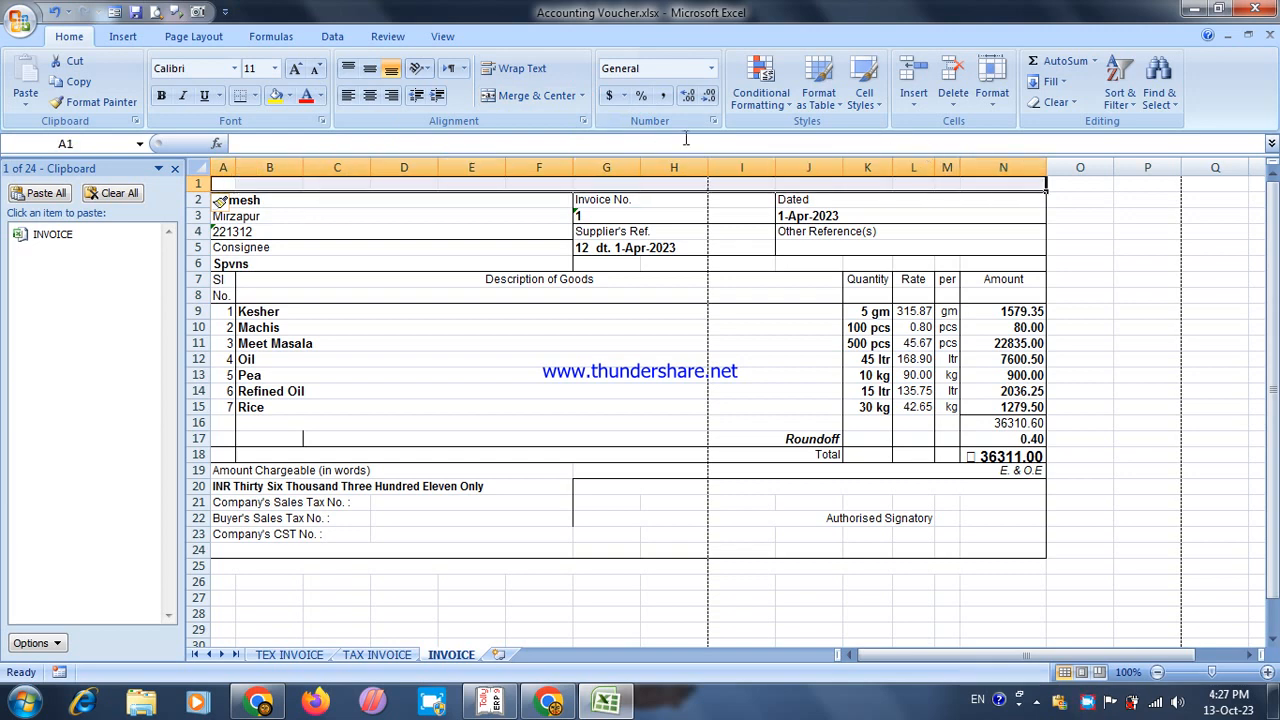
click(528, 95)
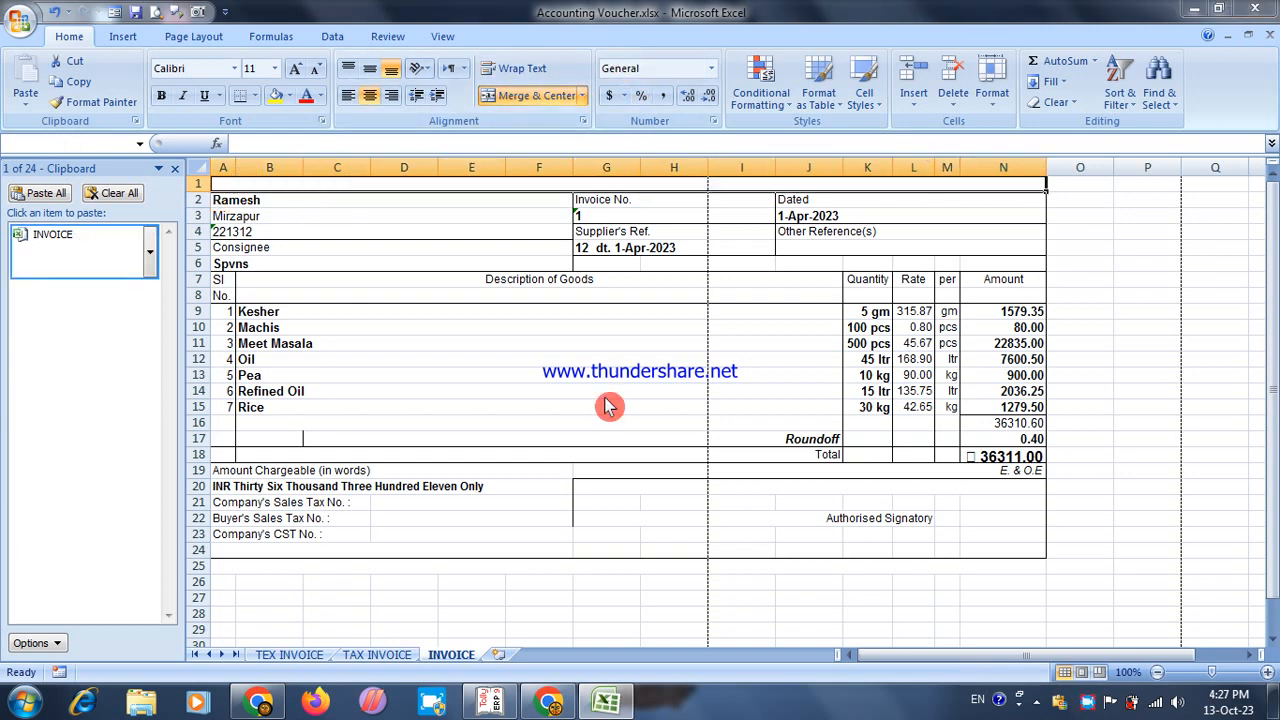
key(ctrl+v)
click(666, 397)
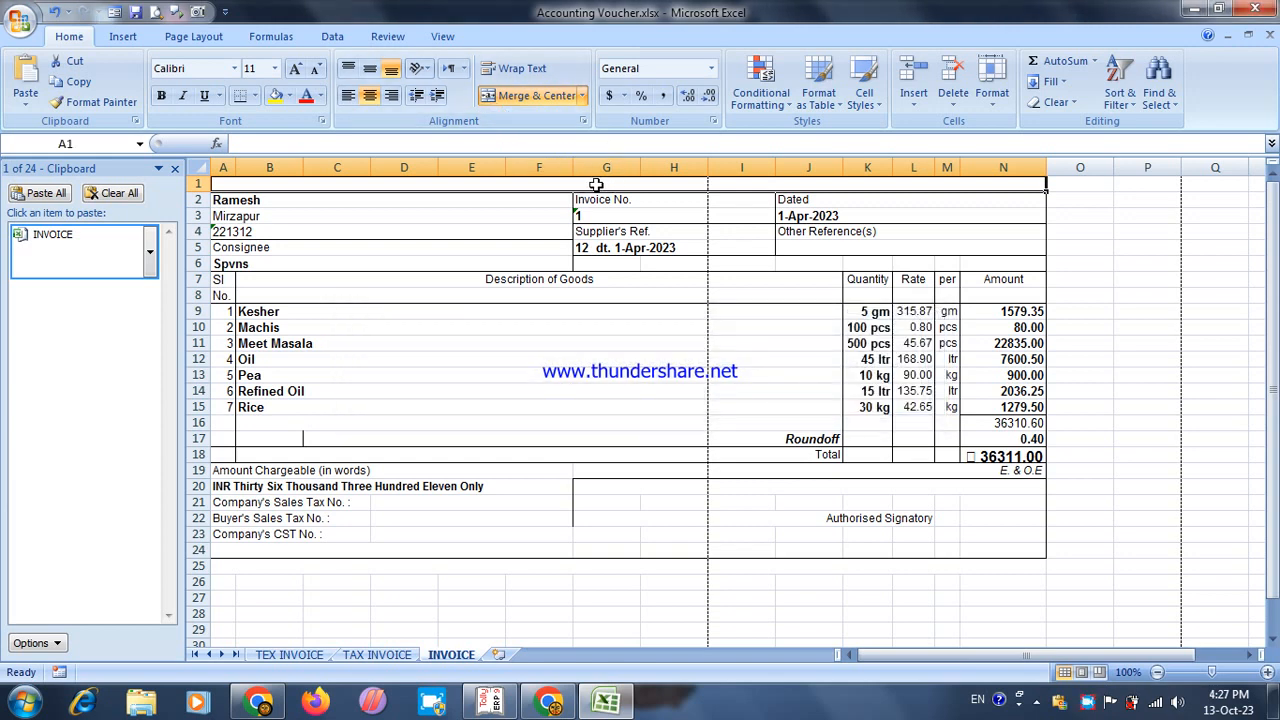
Undo the merge, insertion and deletion in row 1, and close the Clipboard pane
key(ctrl+v)
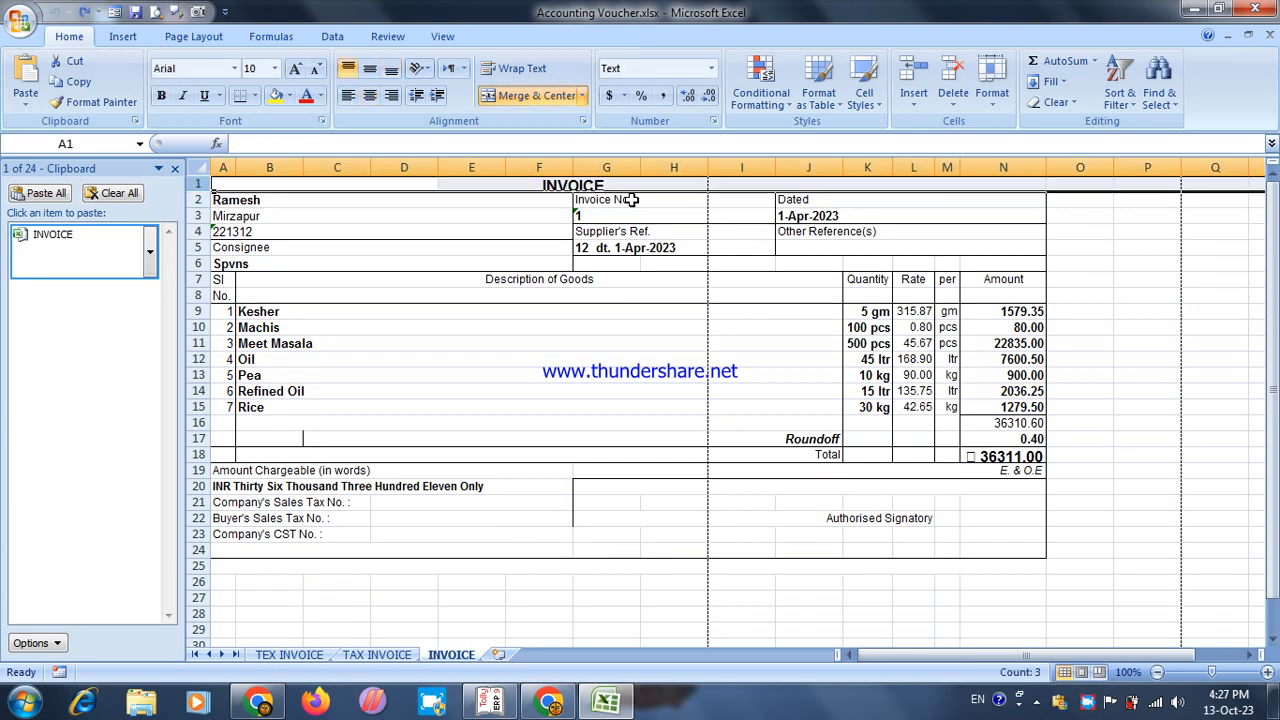
click(1094, 322)
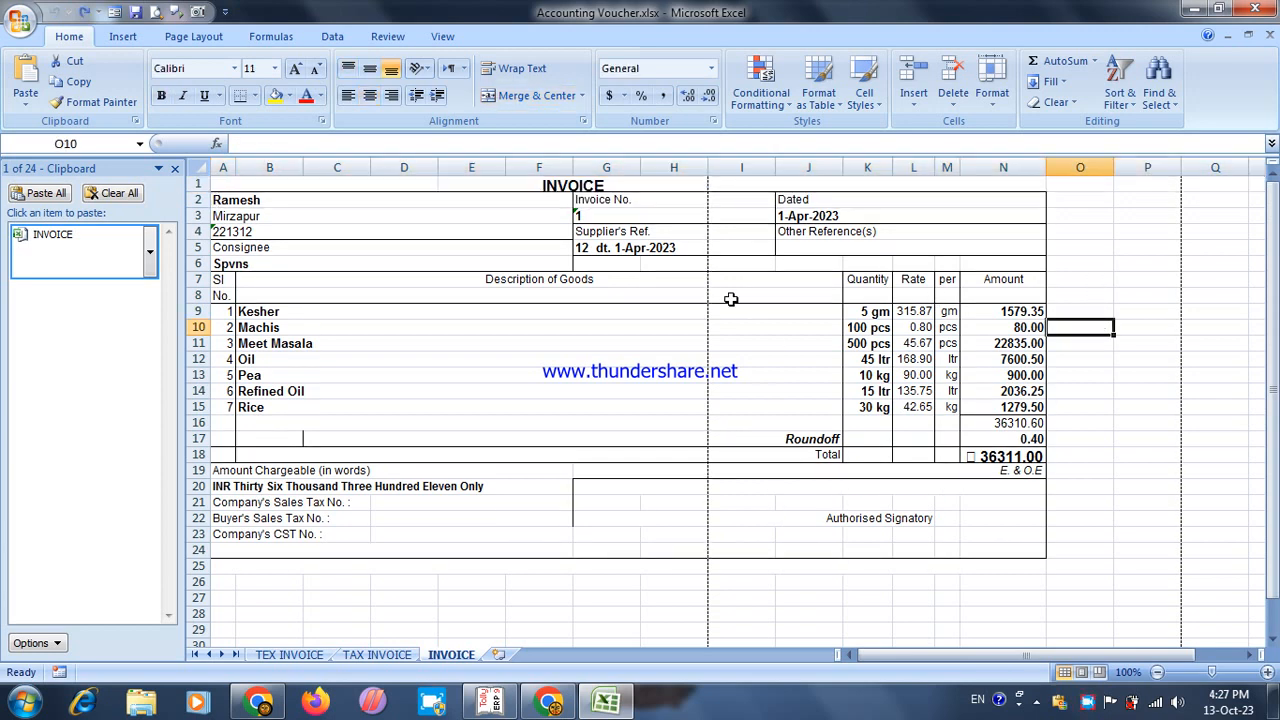
click(173, 169)
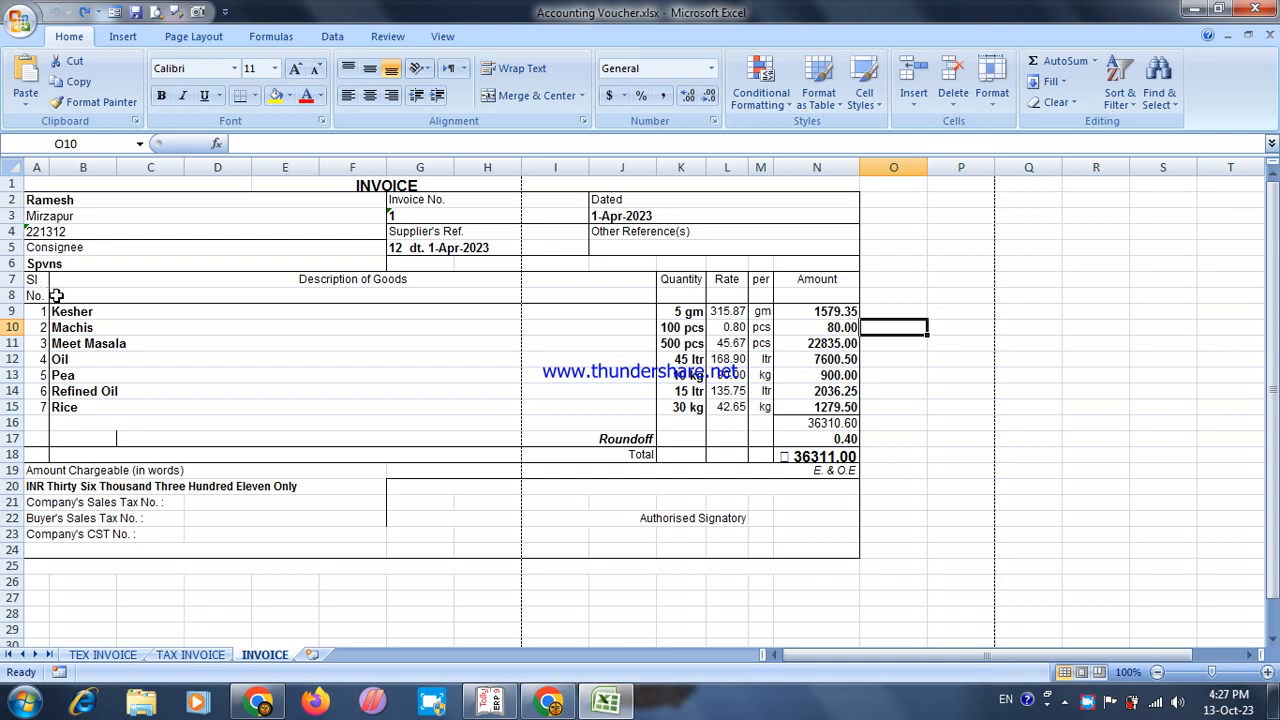
Collapse rows 8 and 24 and columns F and I to zero size, and narrow columns E and H
drag(10, 303, 10, 289)
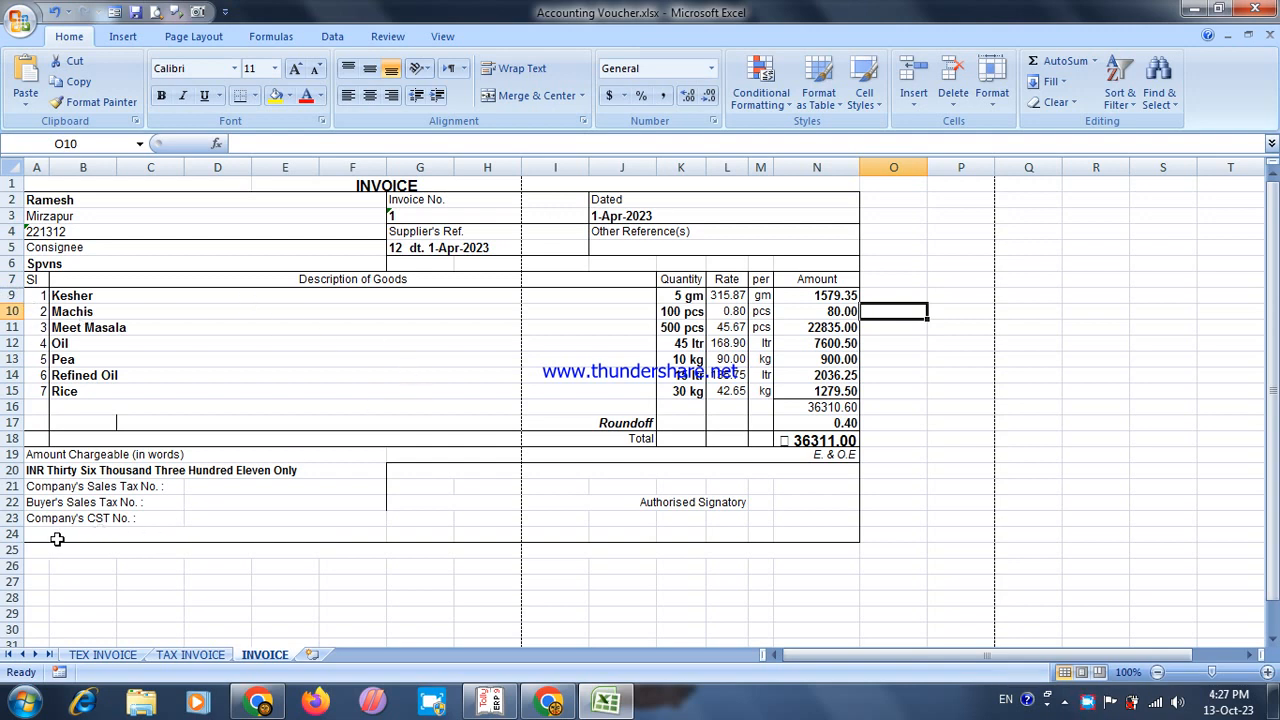
drag(8, 541, 8, 526)
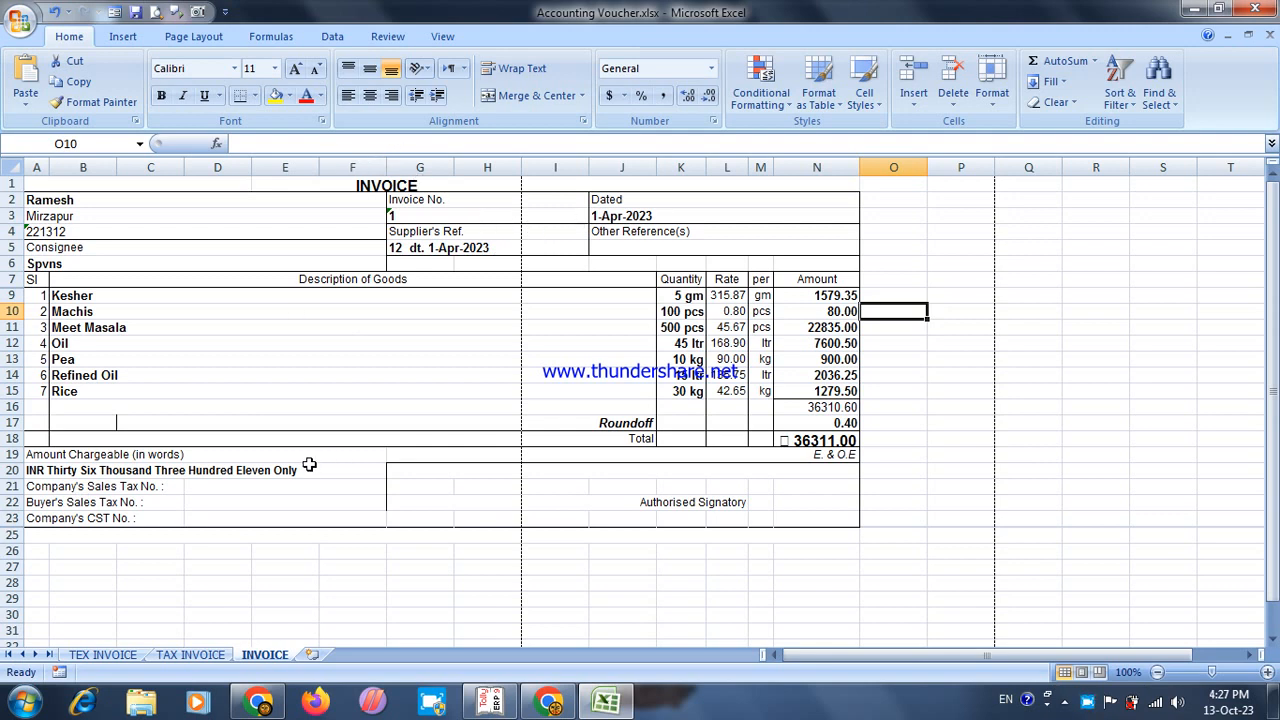
drag(386, 167, 301, 199)
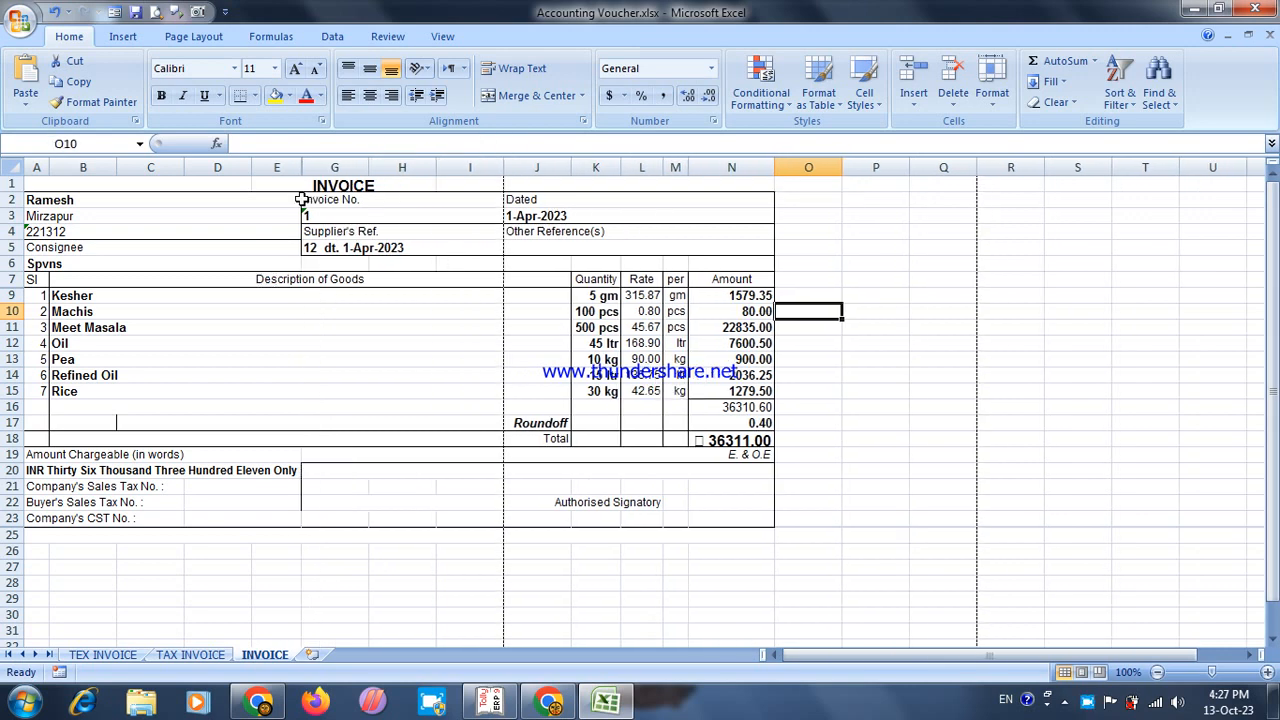
drag(504, 167, 411, 181)
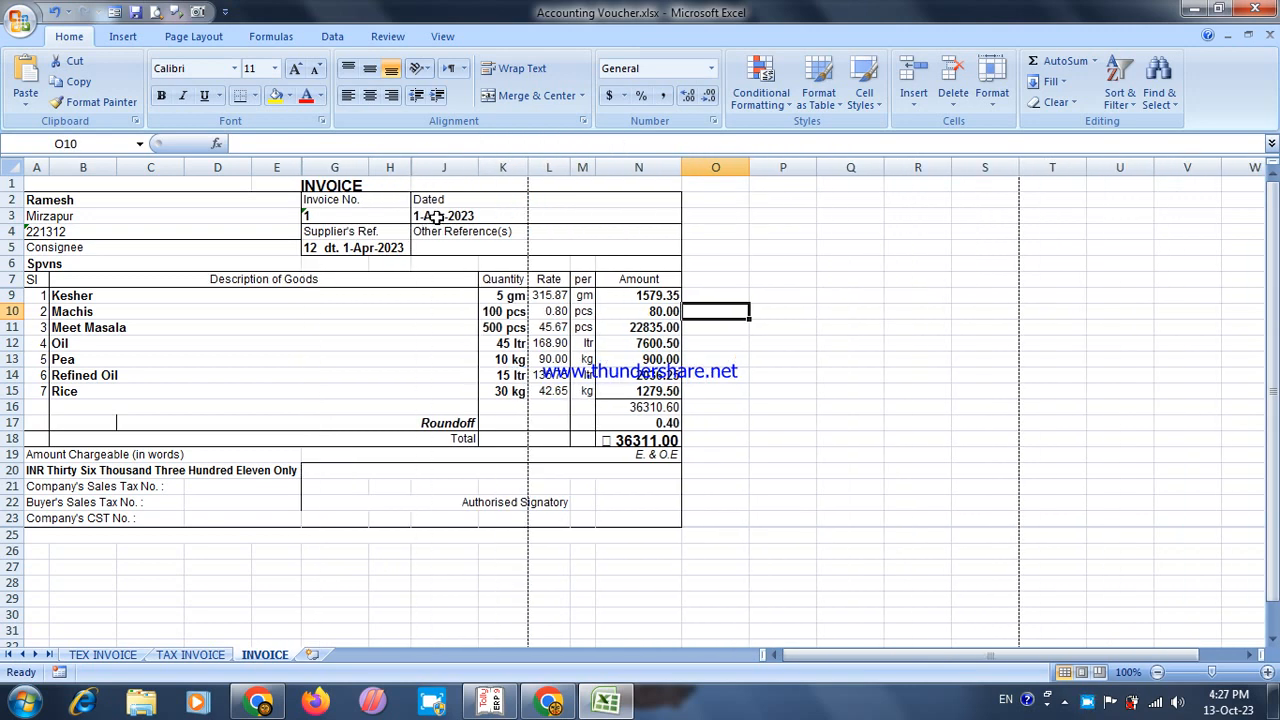
Set the invoice date under Dated in J3 to 13-Oct-2023
click(437, 217)
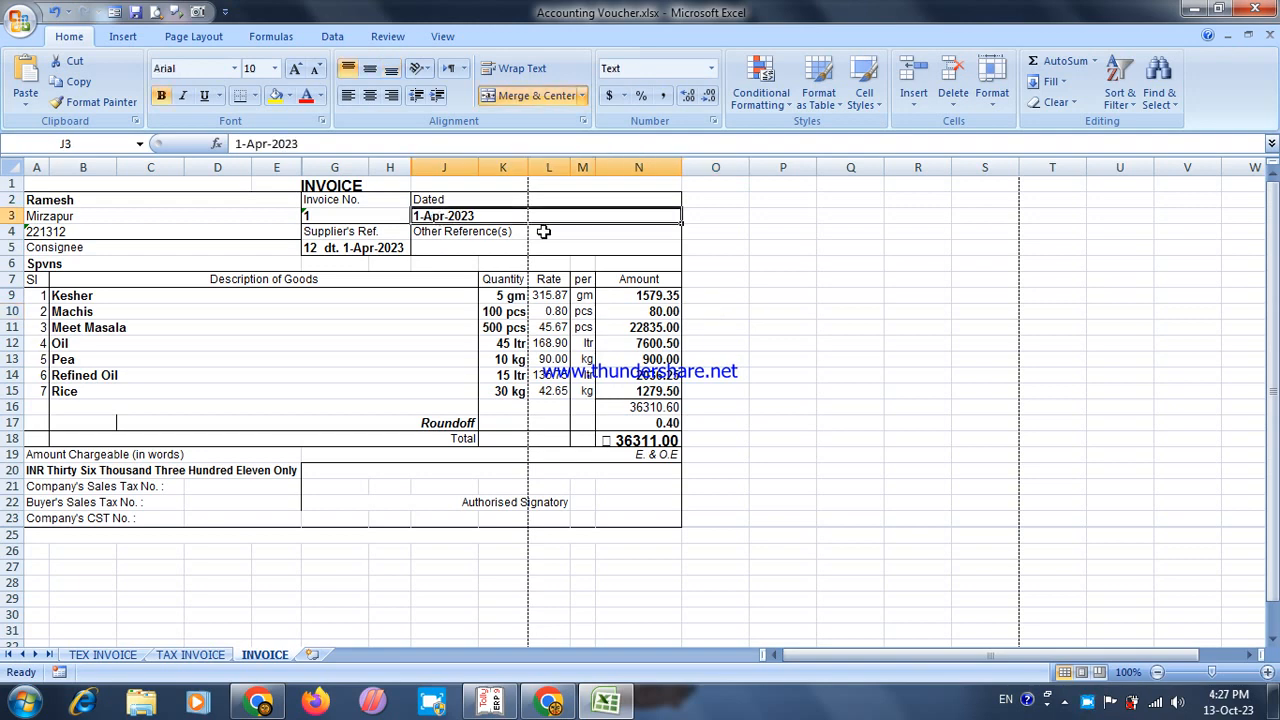
text(13-Oct)
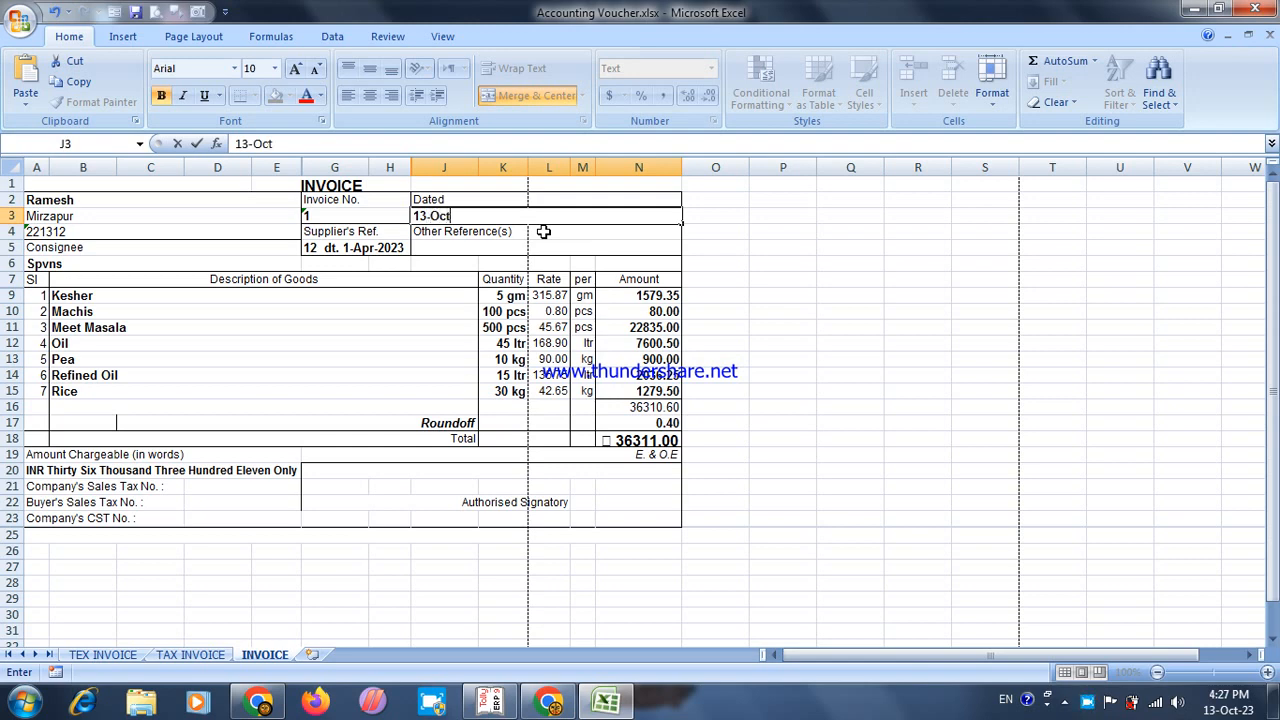
text(023)
click(387, 292)
Change the date in the Supplier's Ref. cell G5 so it reads 12 dt. 13-Oct-2023
click(339, 250)
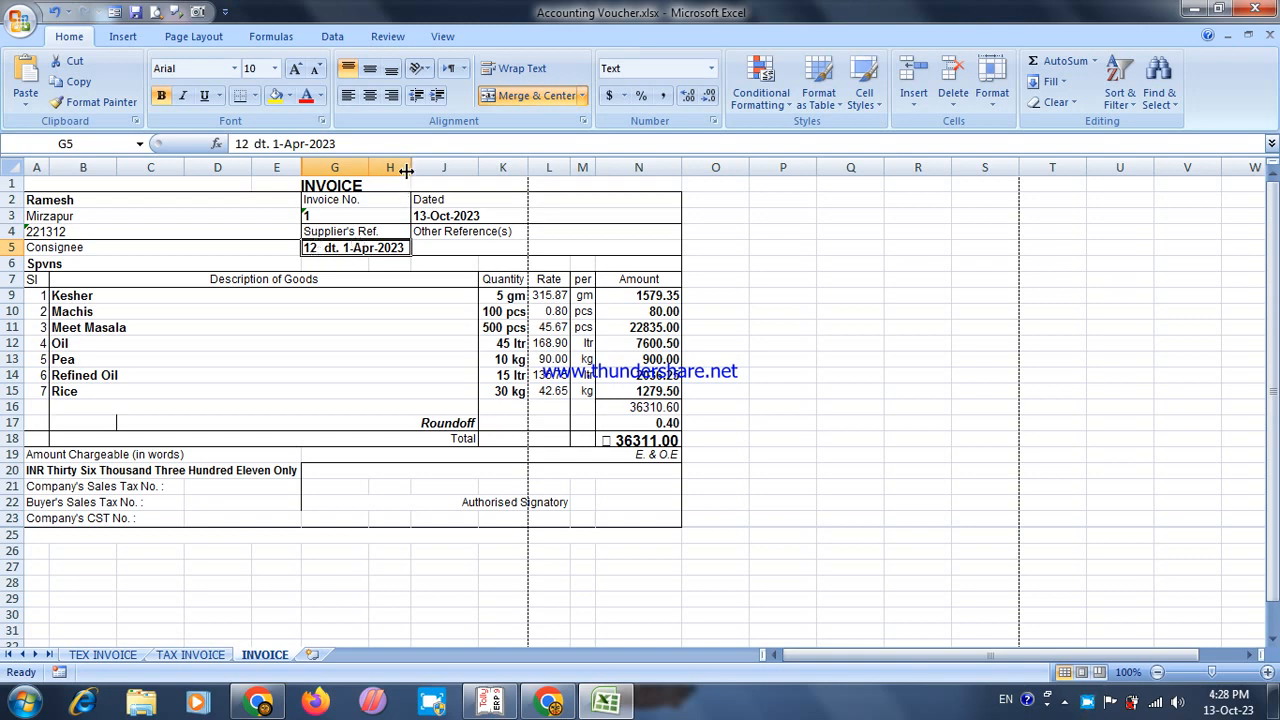
mouse_move(406, 171)
mouse_down()
mouse_move(456, 169)
mouse_move(410, 167)
mouse_up()
click(279, 143)
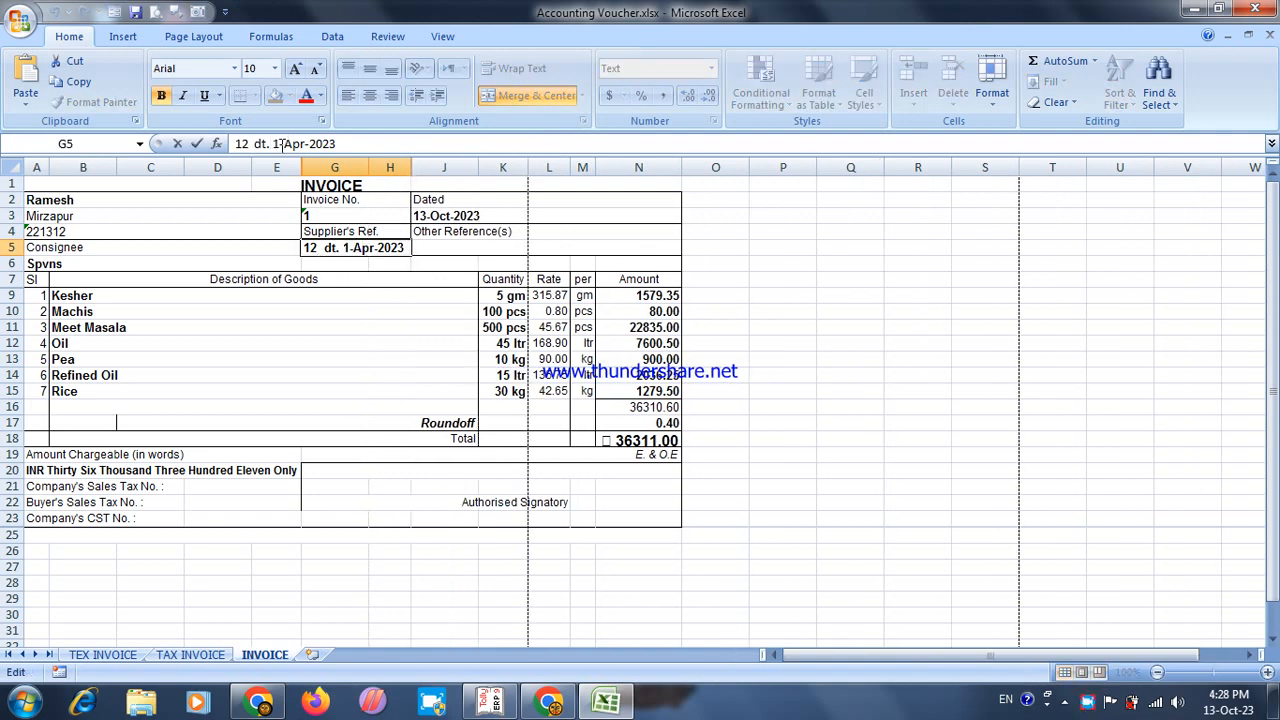
drag(275, 143, 352, 147)
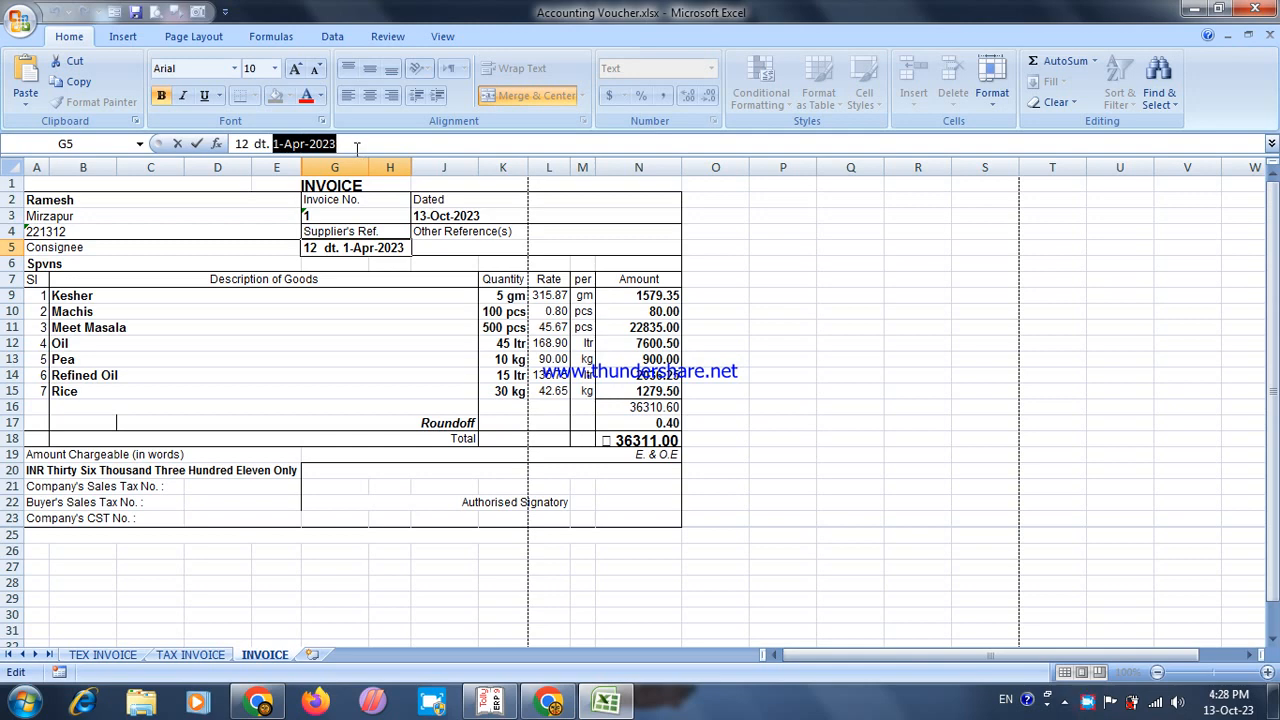
text(13)
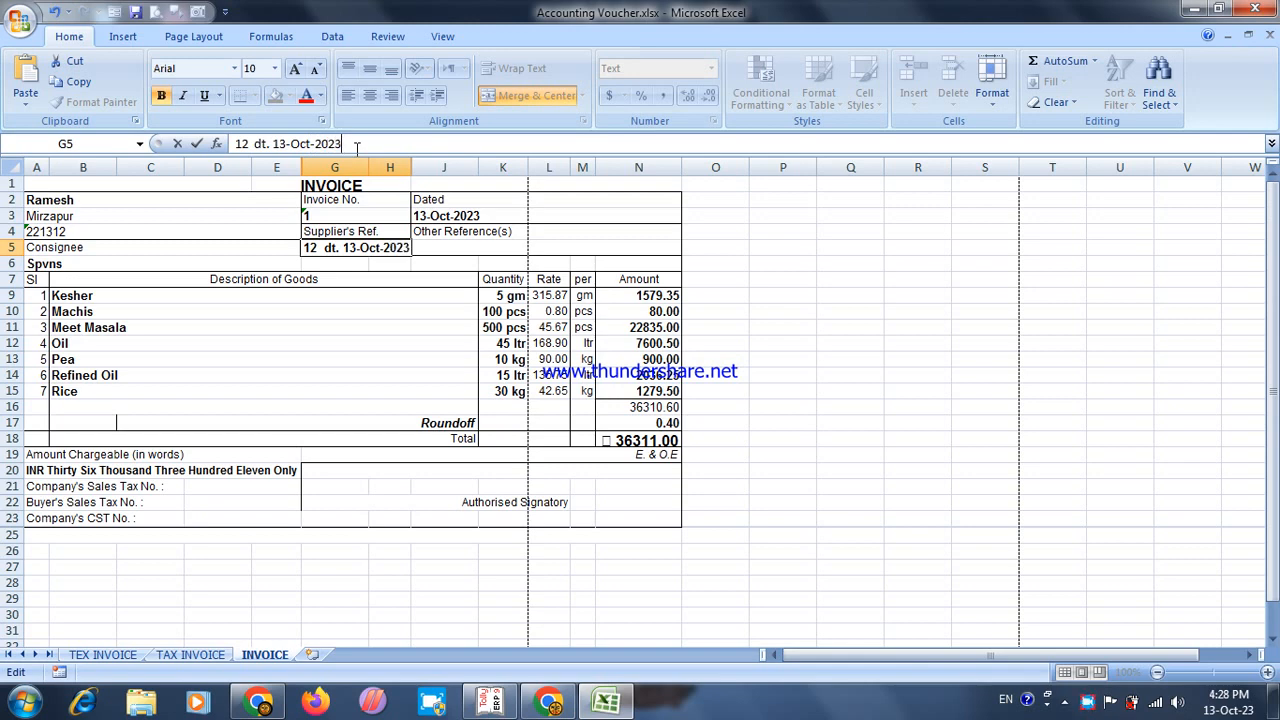
click(394, 354)
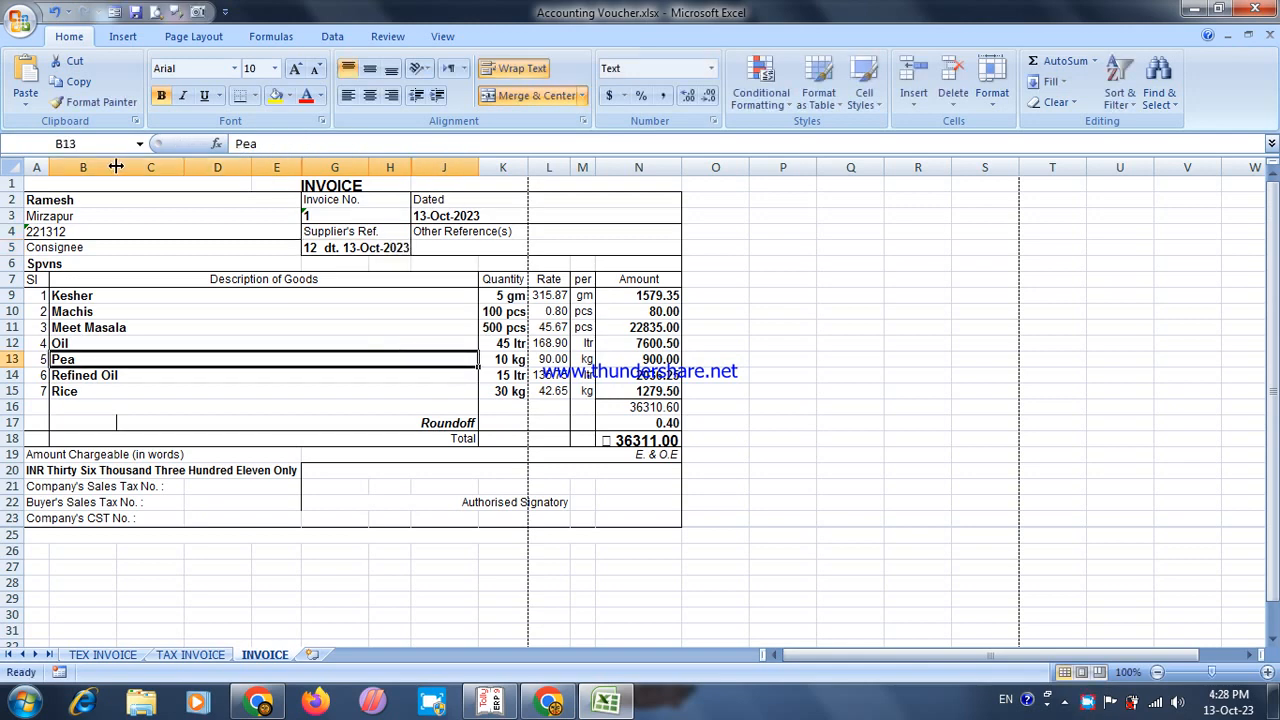
Check the invoice in print preview and set its paper size to 10 x 15 cm (4 x 6 in)
click(162, 12)
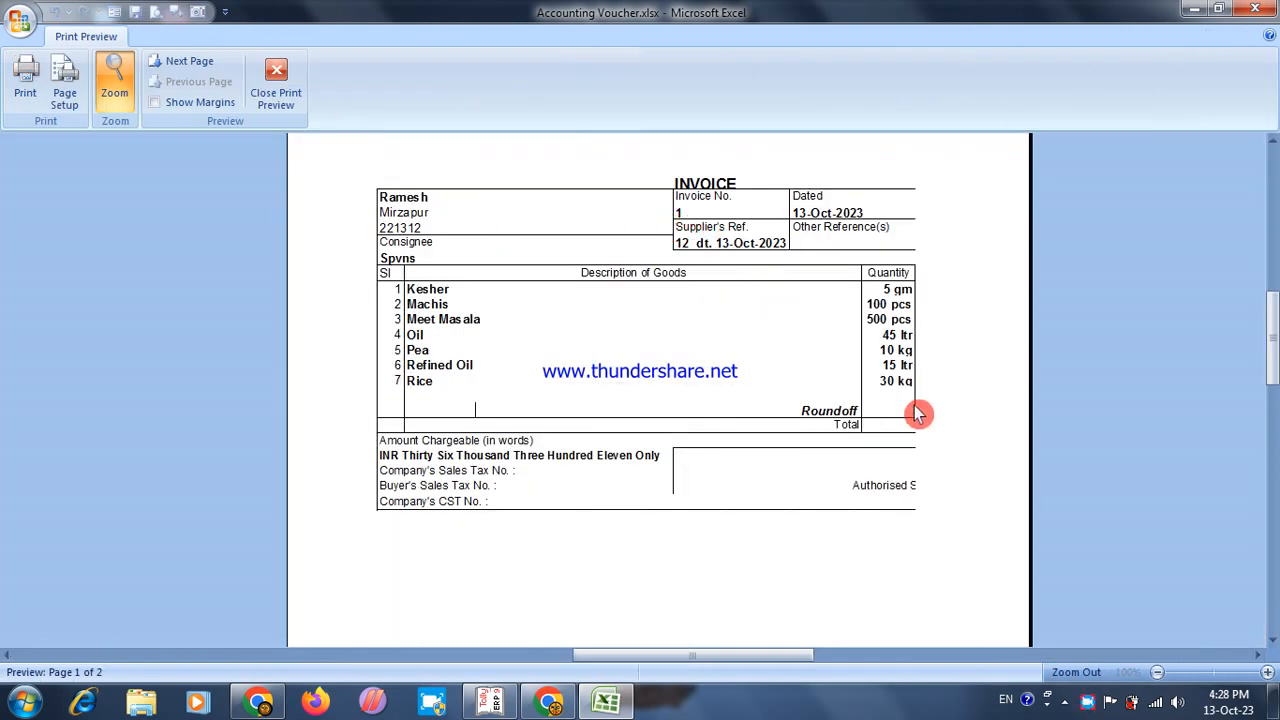
click(285, 74)
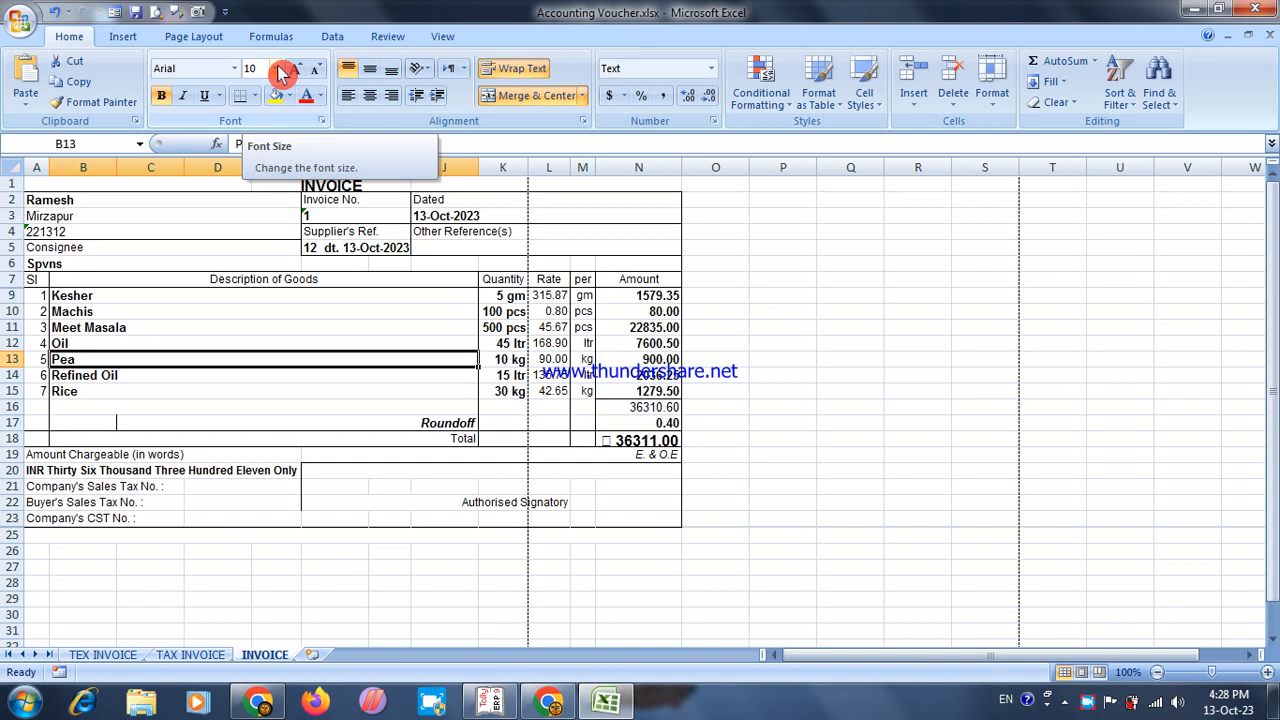
click(192, 38)
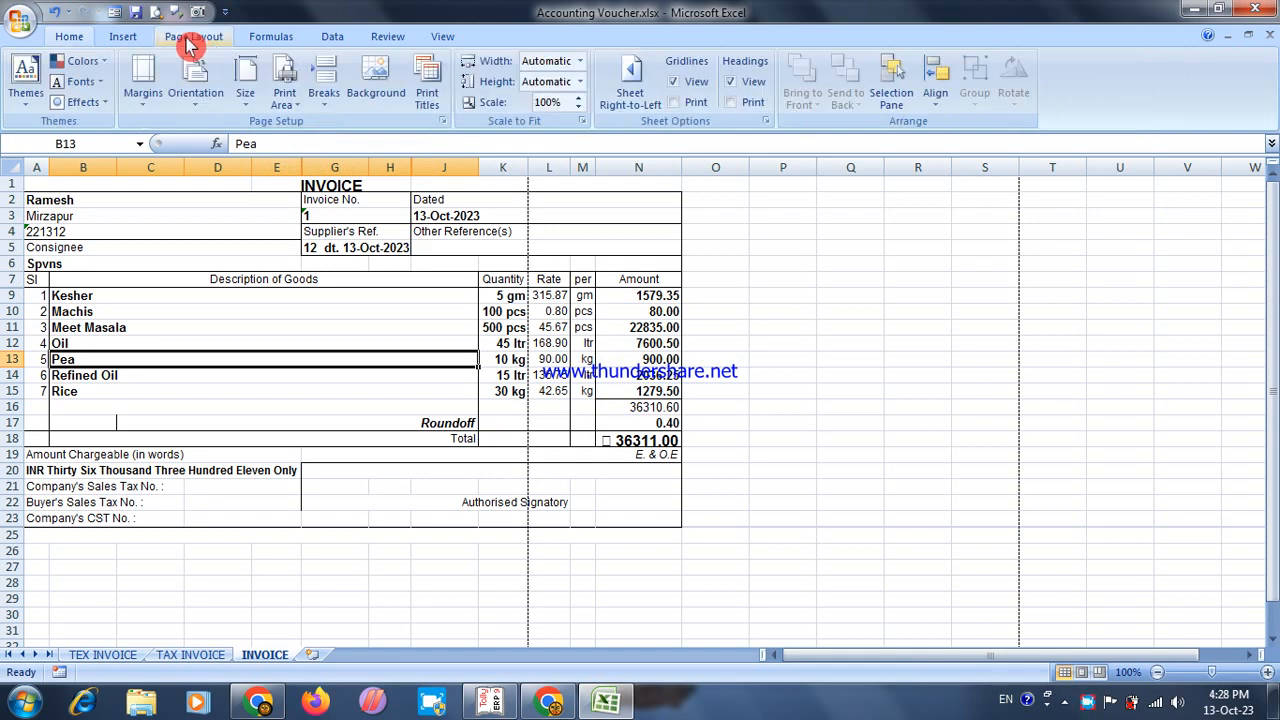
click(246, 80)
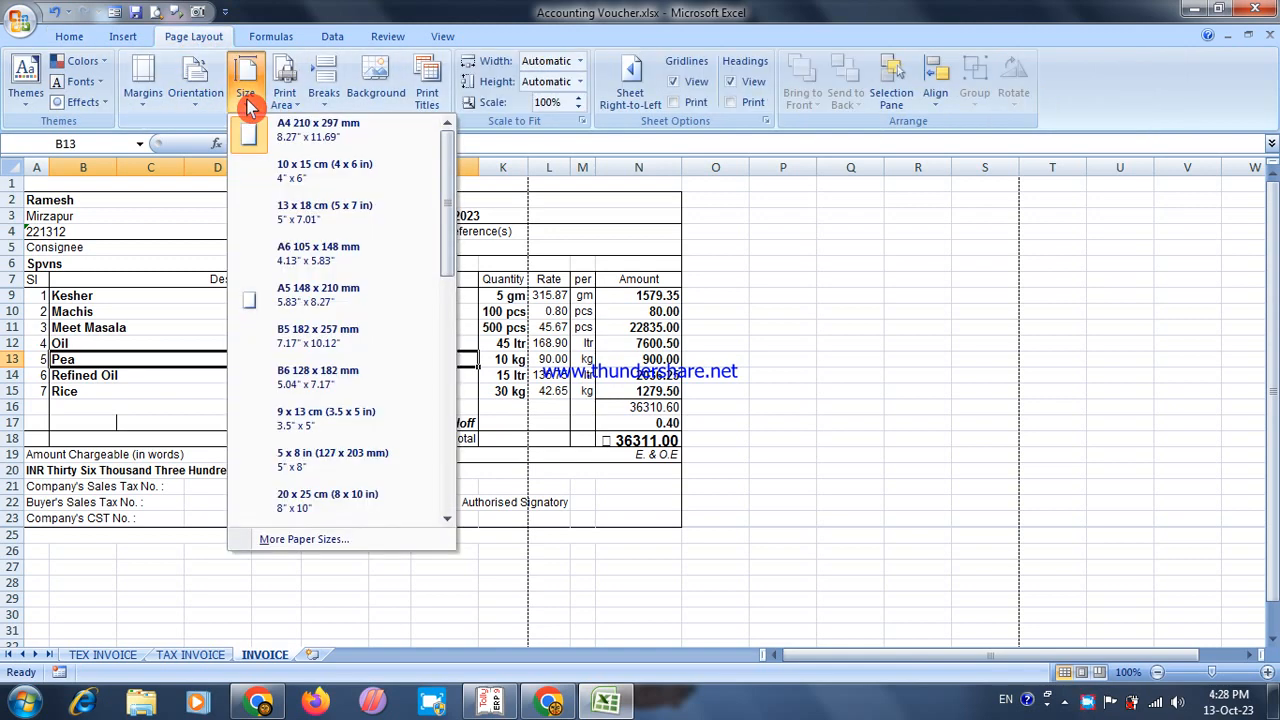
click(352, 175)
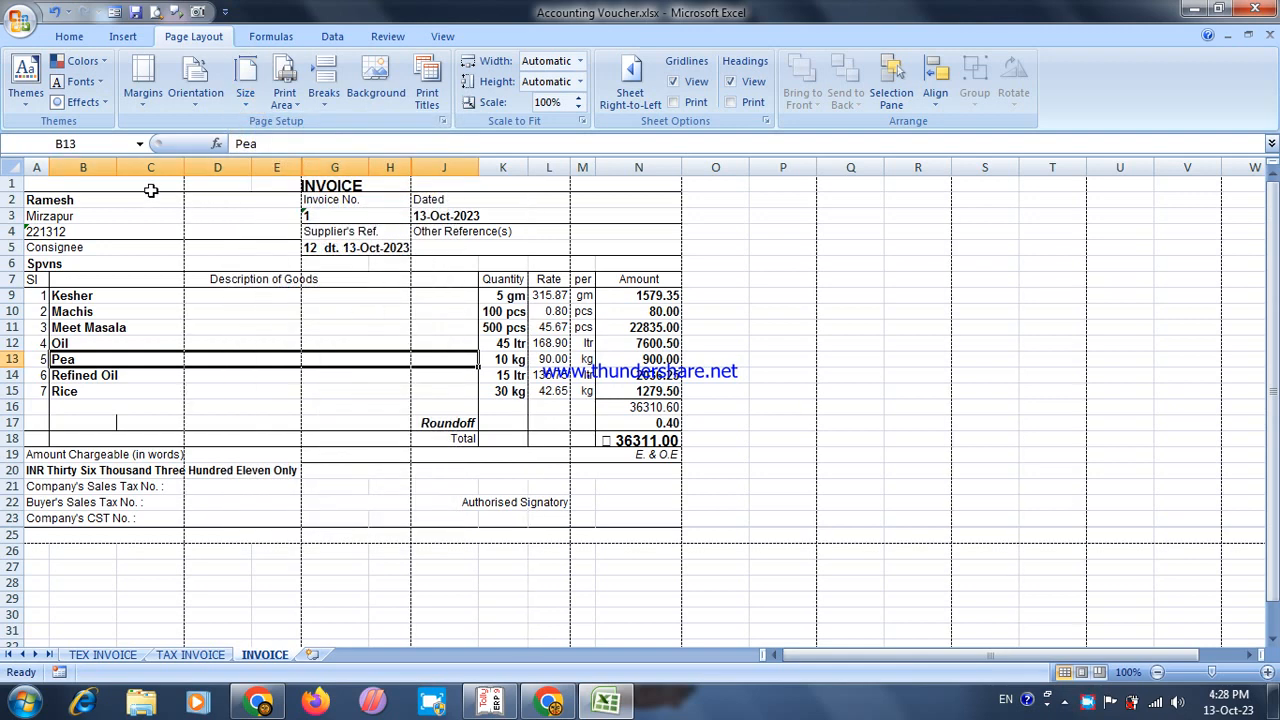
Preview the invoice on the new paper size and change the page orientation to landscape
click(156, 12)
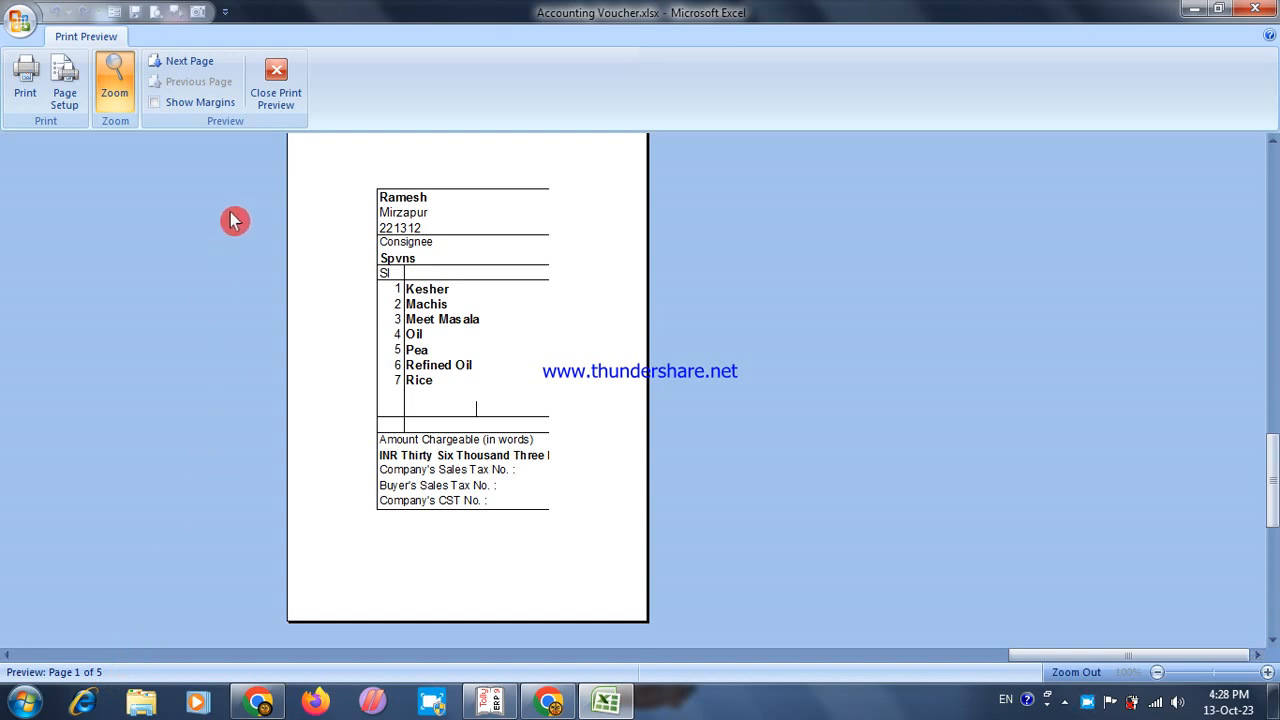
click(281, 86)
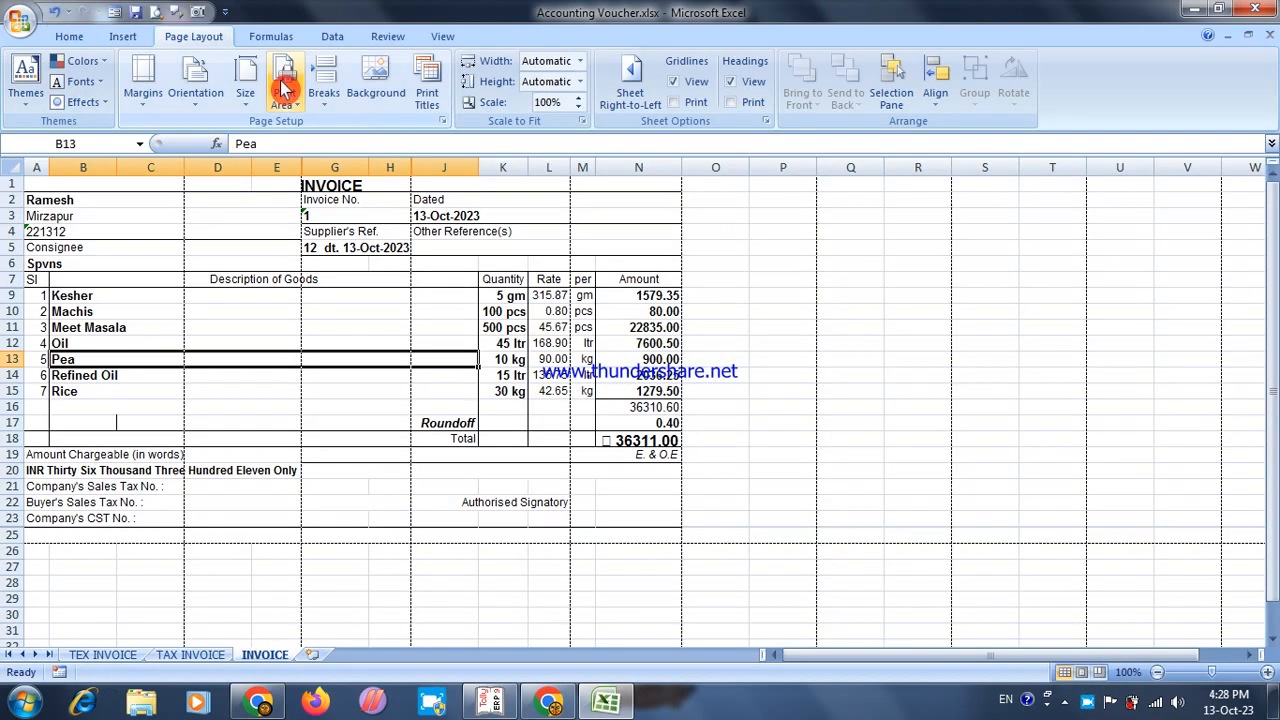
click(197, 98)
click(214, 175)
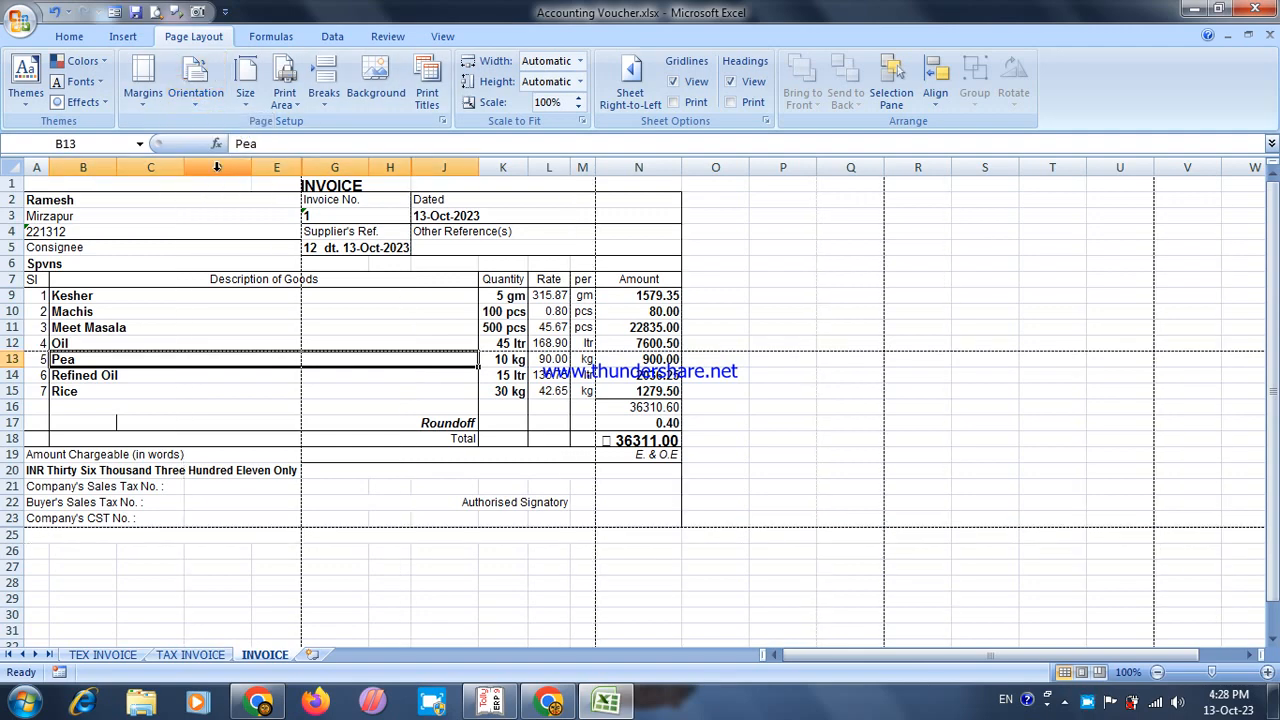
Check the landscape invoice in print preview, and apply narrower page margins to the sheet
click(158, 11)
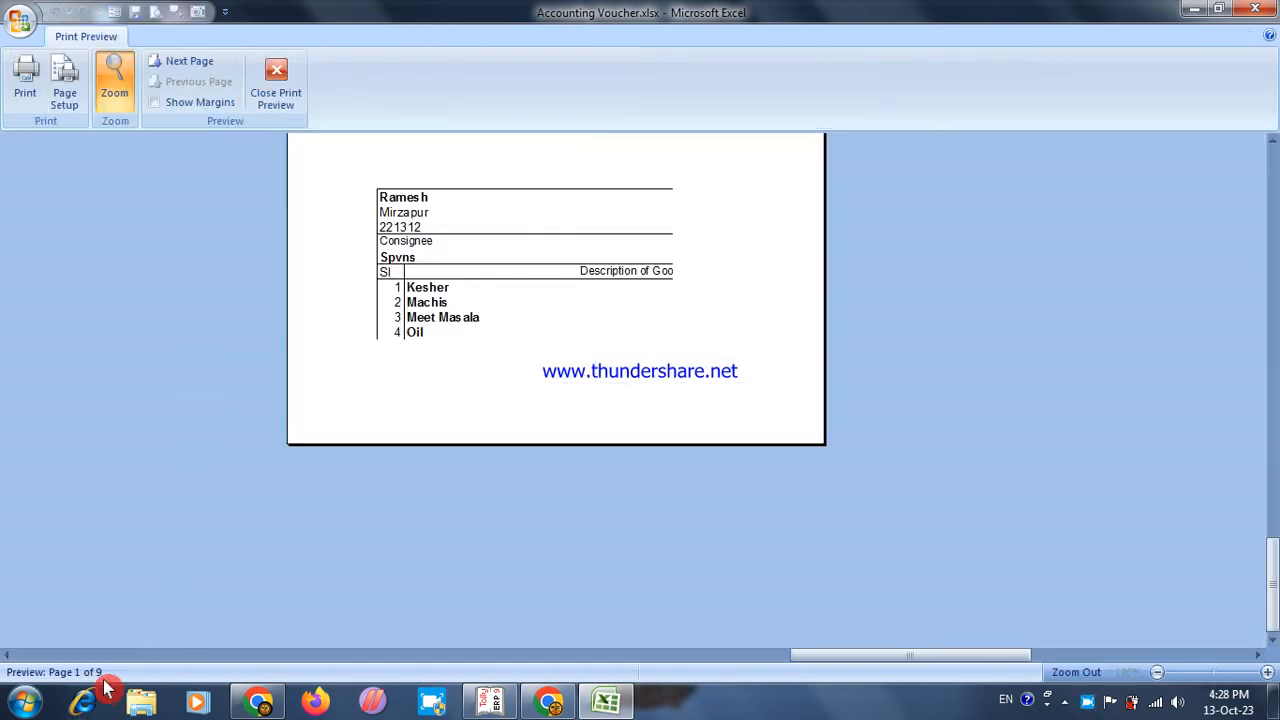
click(276, 82)
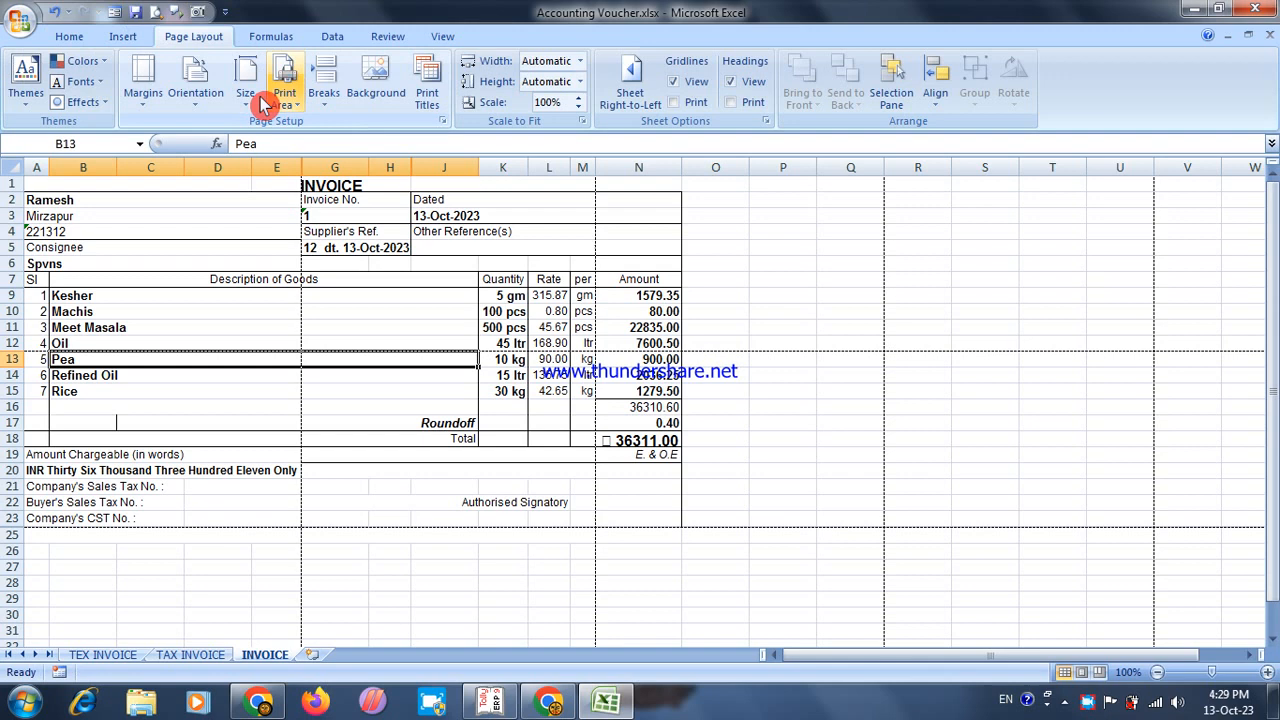
click(138, 95)
click(114, 150)
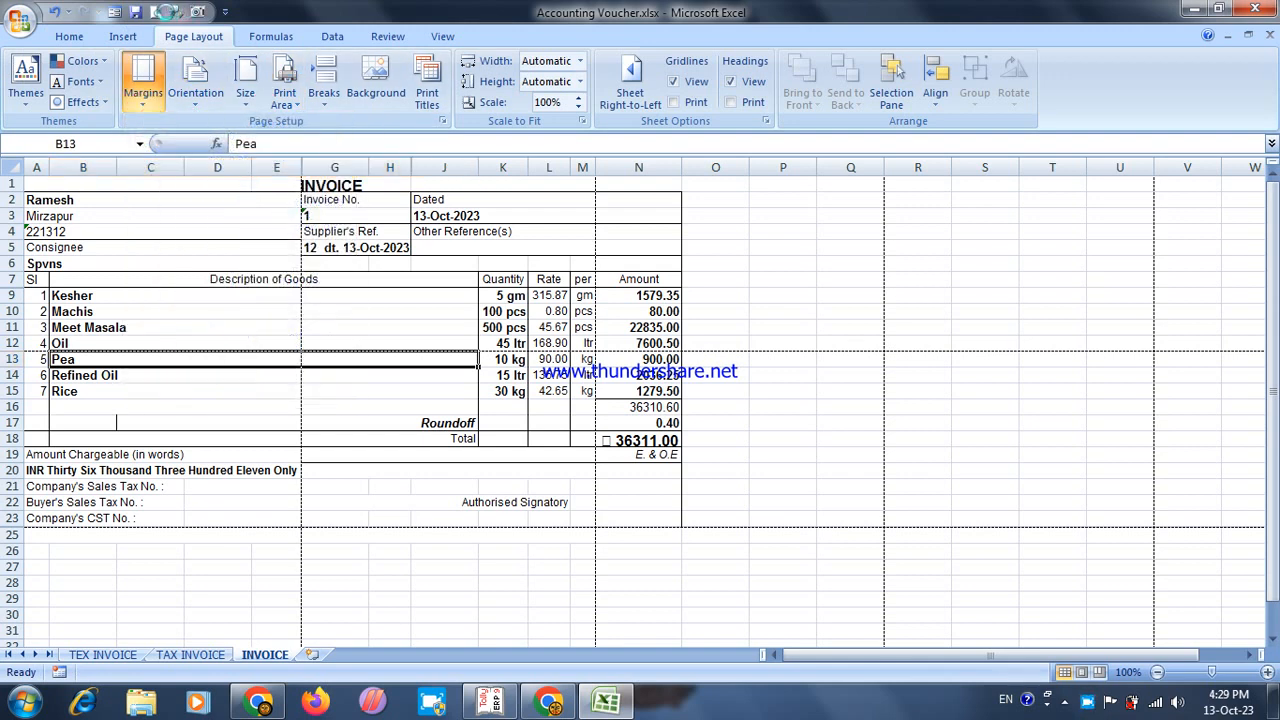
Preview the invoice with the new margins and page through all its printed pages
click(158, 11)
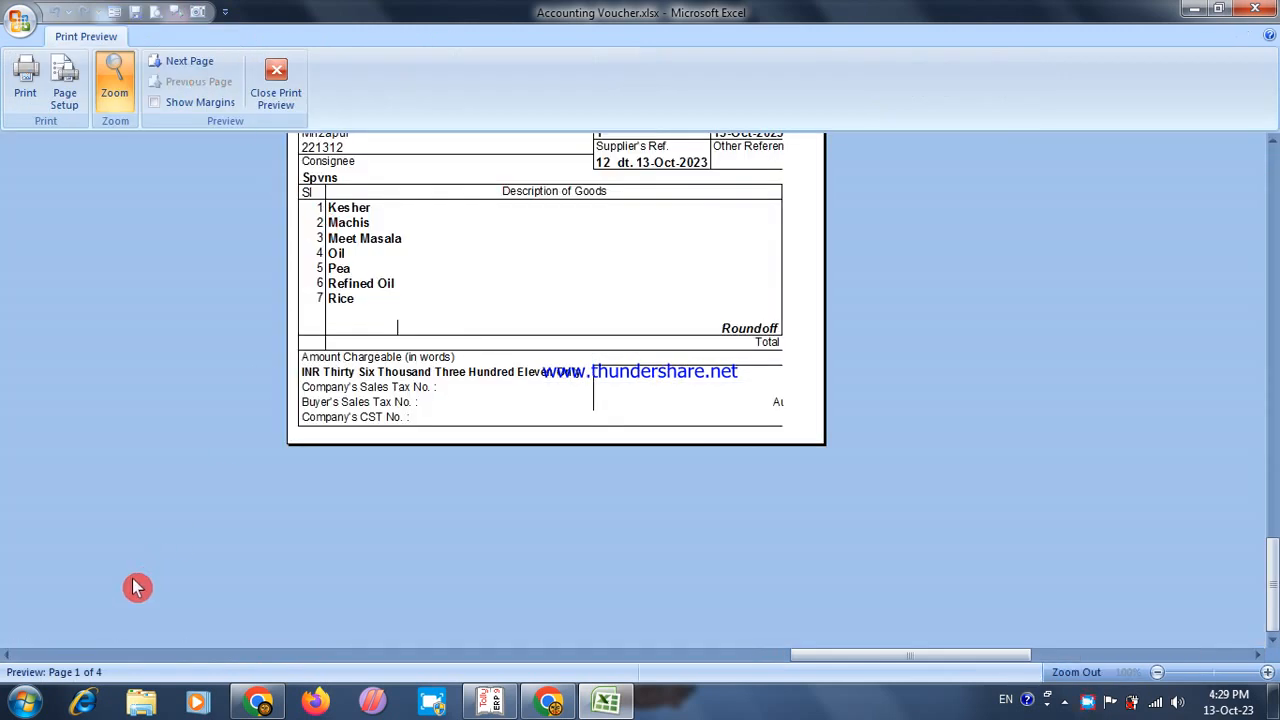
click(521, 240)
click(188, 62)
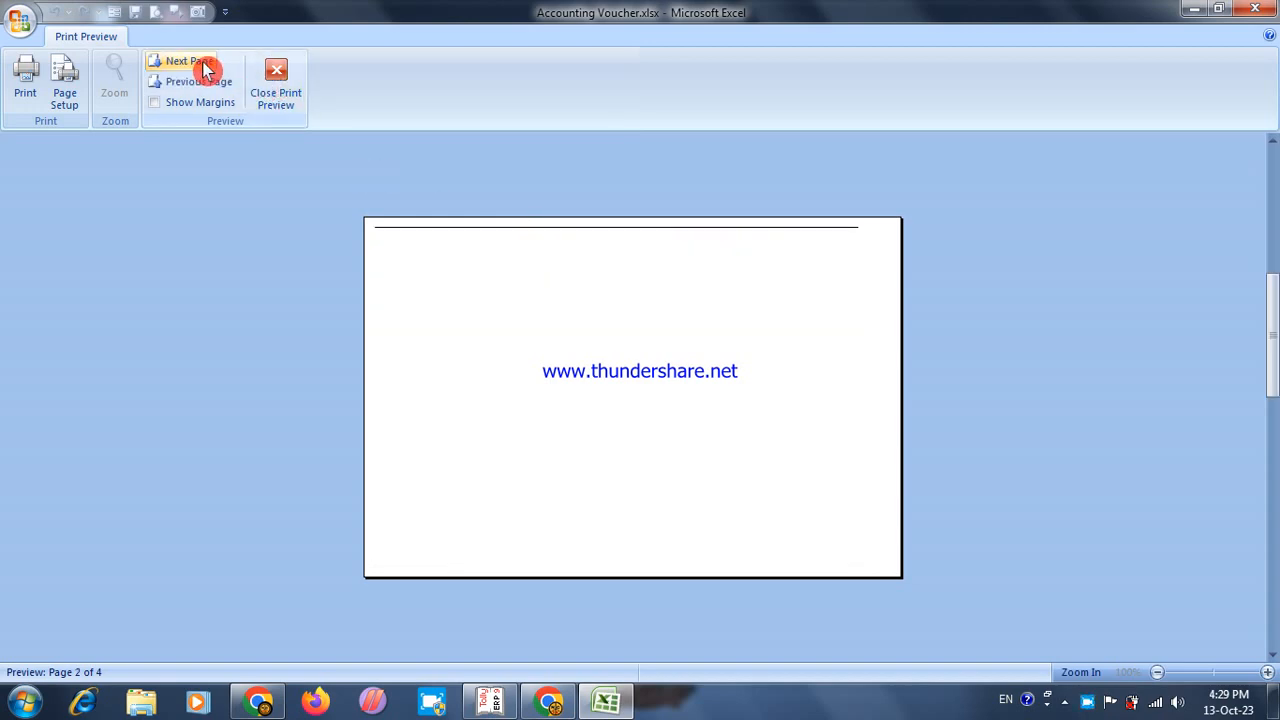
click(200, 63)
click(200, 63)
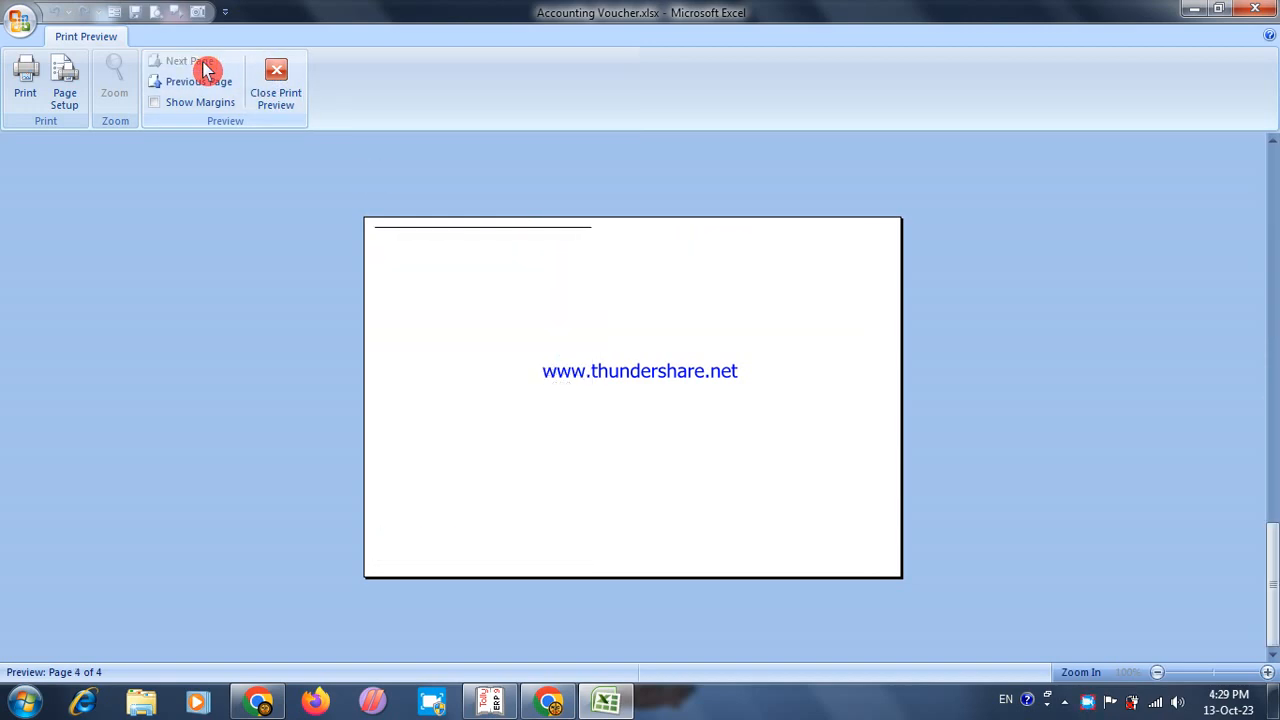
click(276, 85)
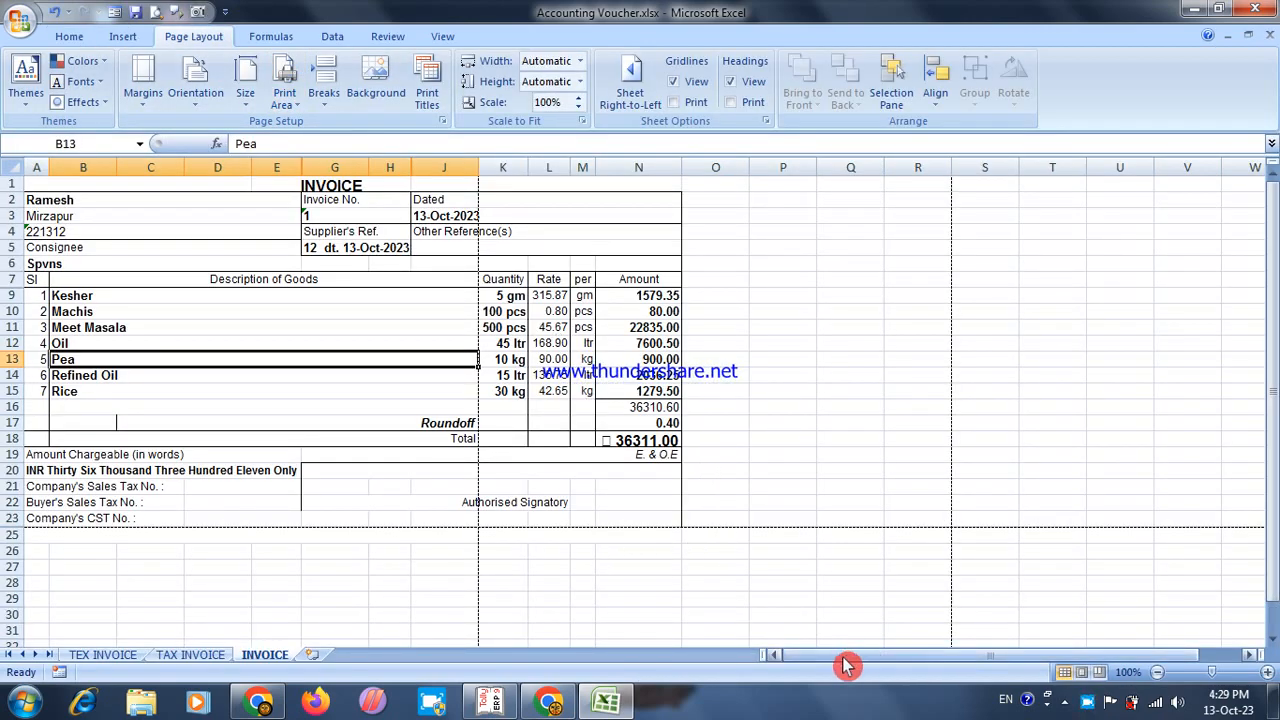
Set the whole invoice block from A1 to N23 as the sheet's print area
click(407, 478)
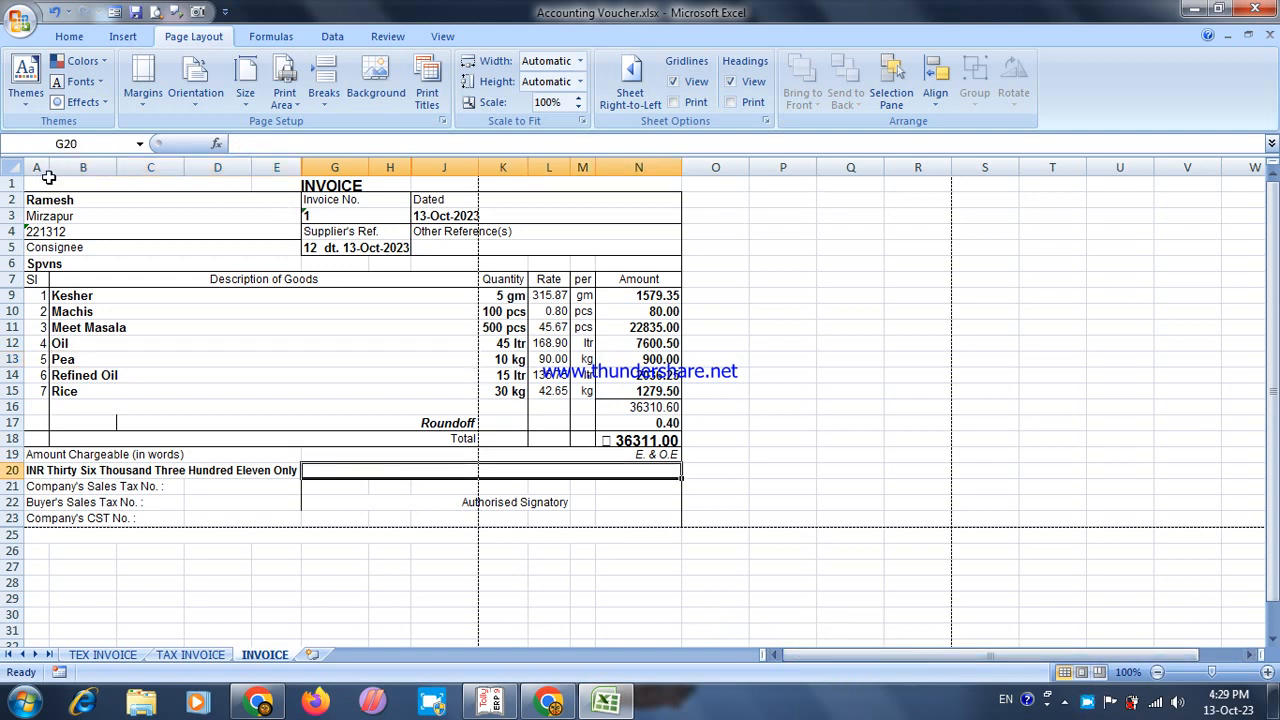
drag(48, 177, 363, 517)
click(285, 100)
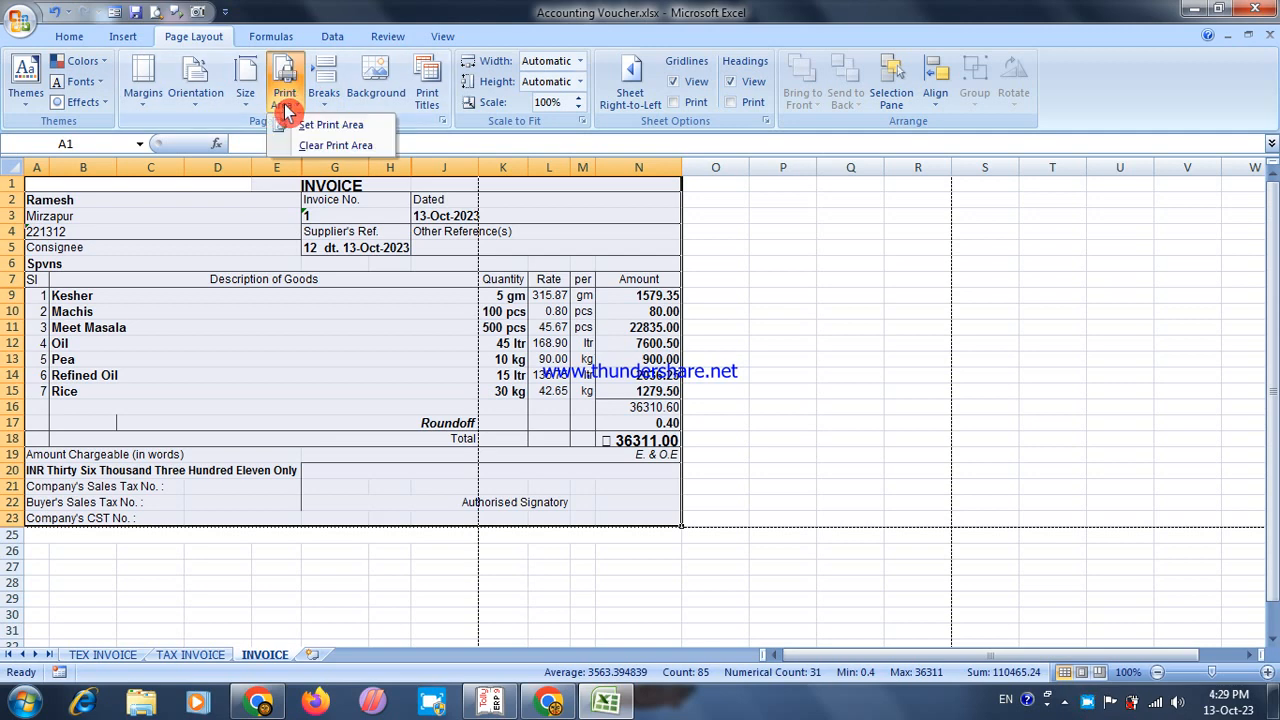
click(325, 125)
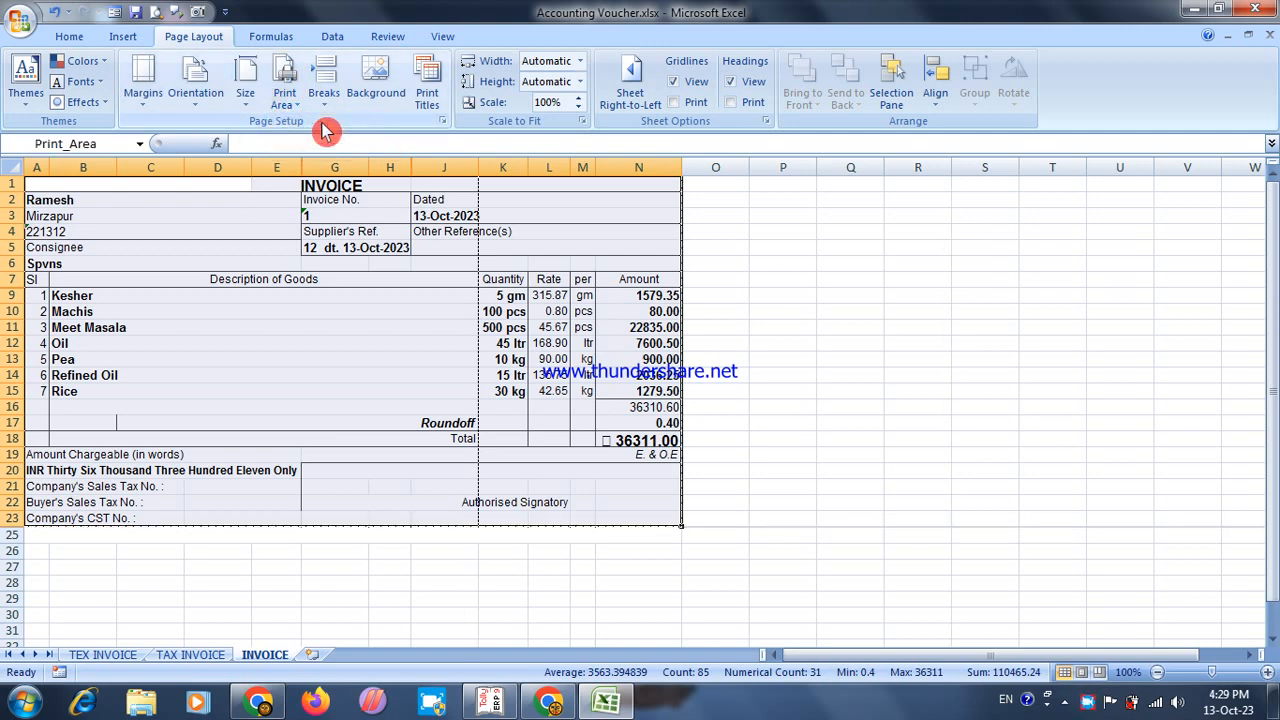
Scale the invoice to fit 1 page high and 1 page wide, and check it in print preview
click(580, 84)
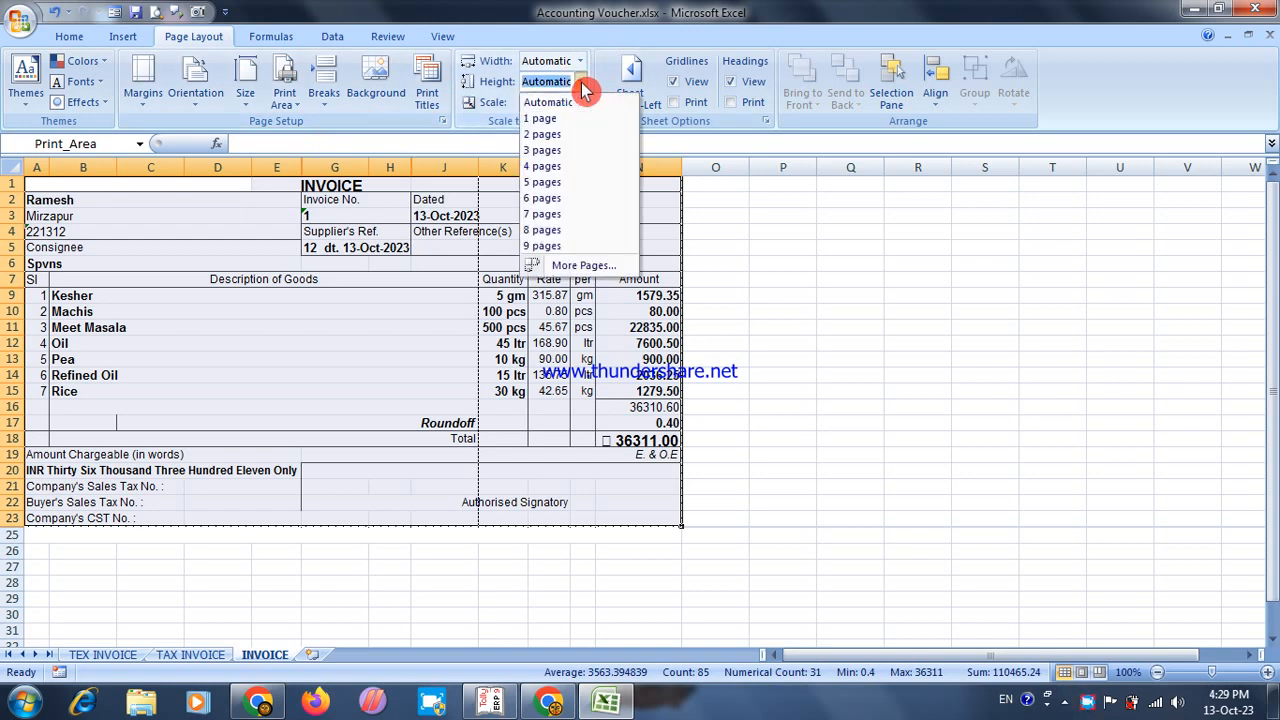
click(561, 118)
click(580, 61)
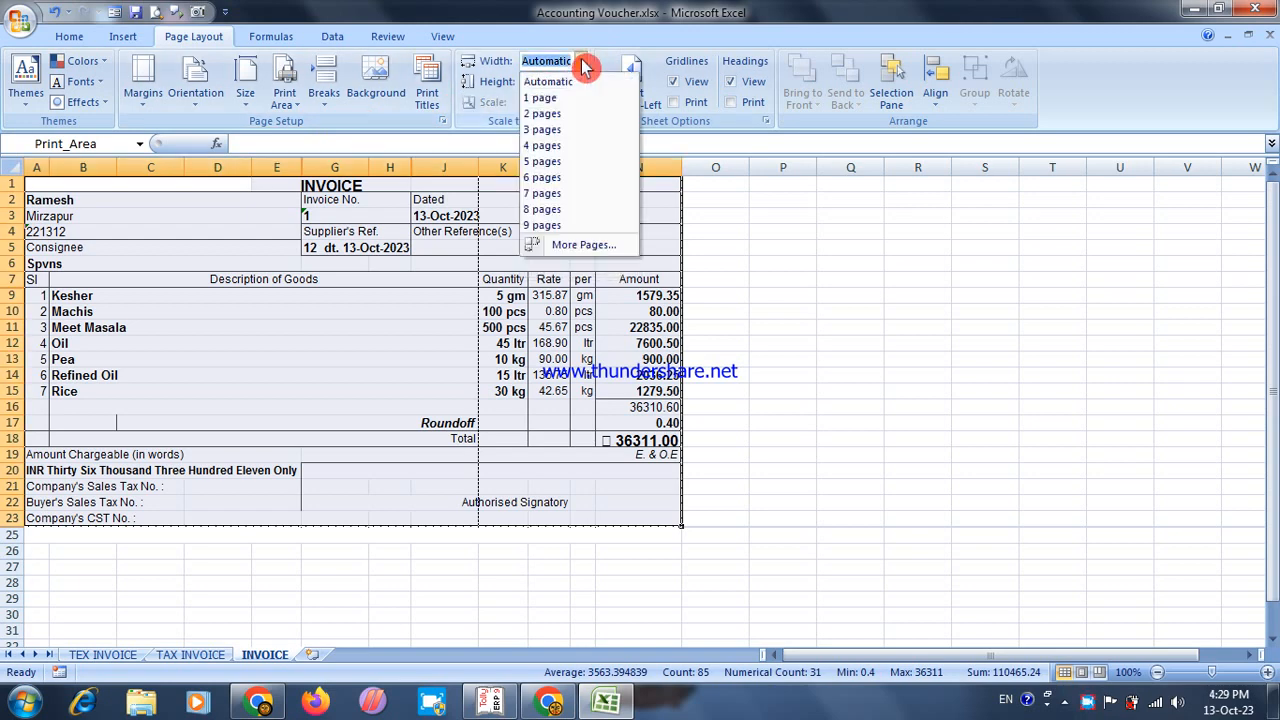
click(558, 97)
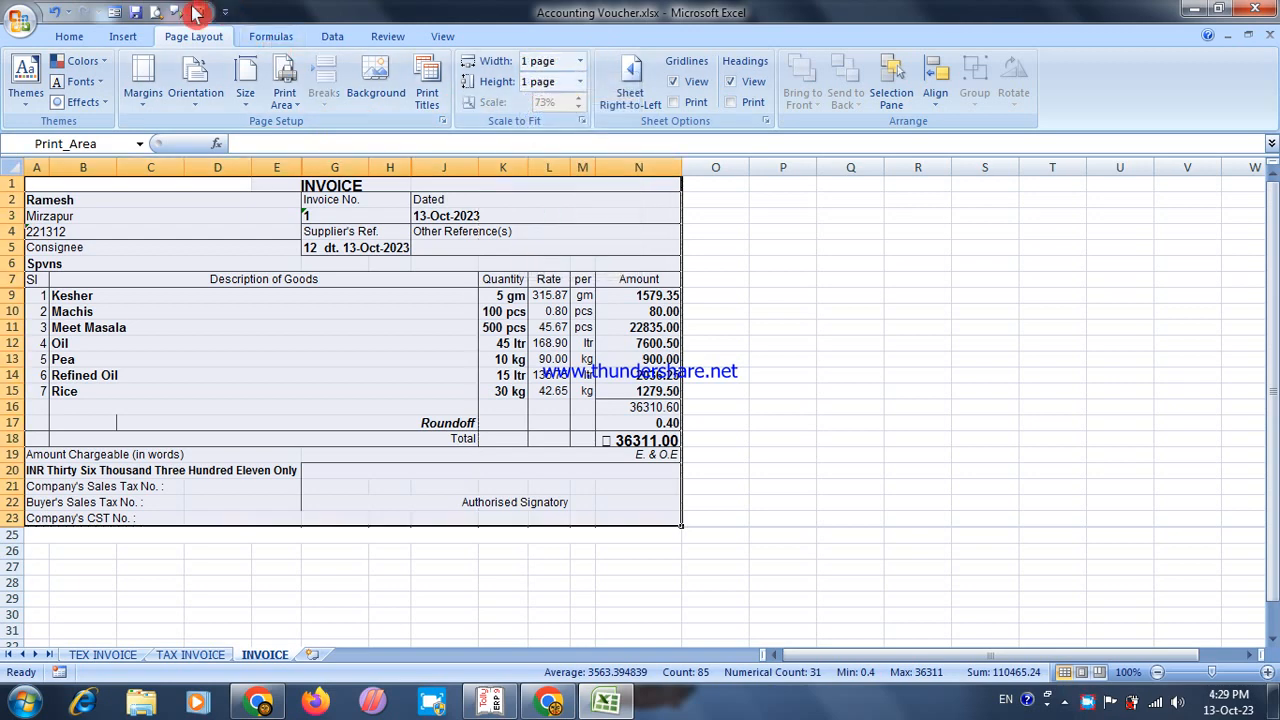
click(158, 12)
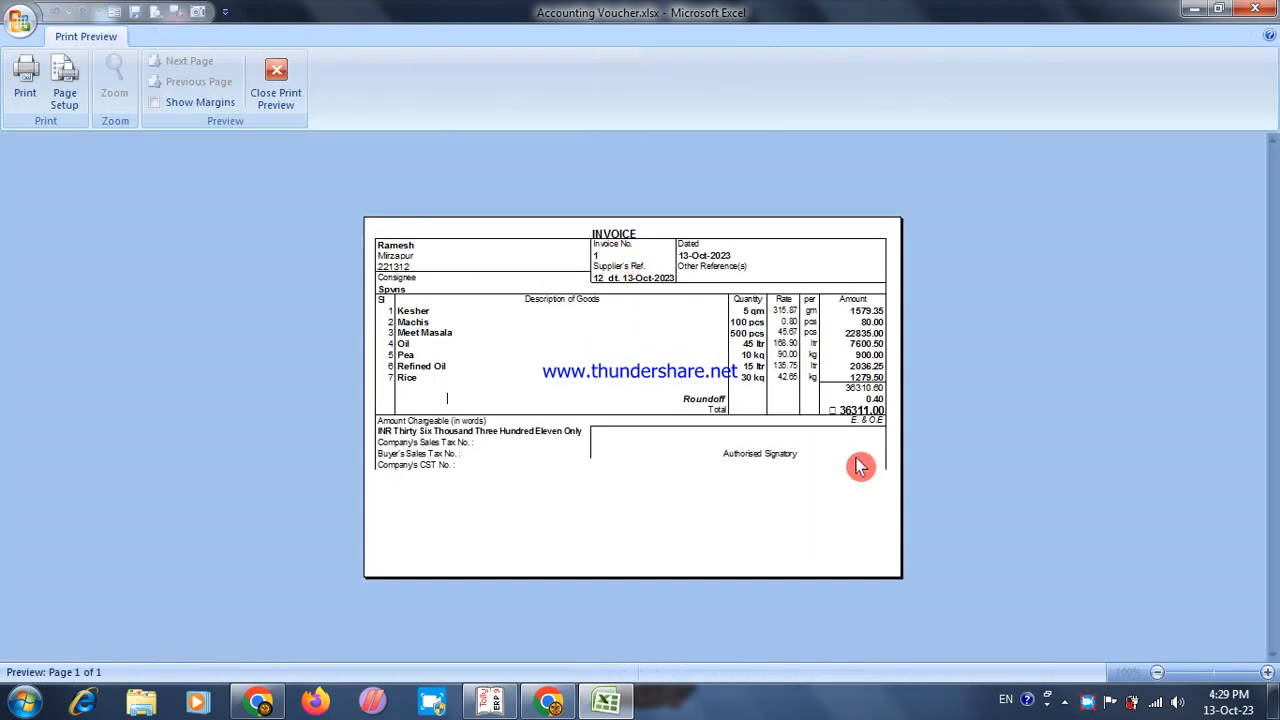
click(288, 69)
Try applying all borders to the whole invoice block from A1 to N23
click(458, 562)
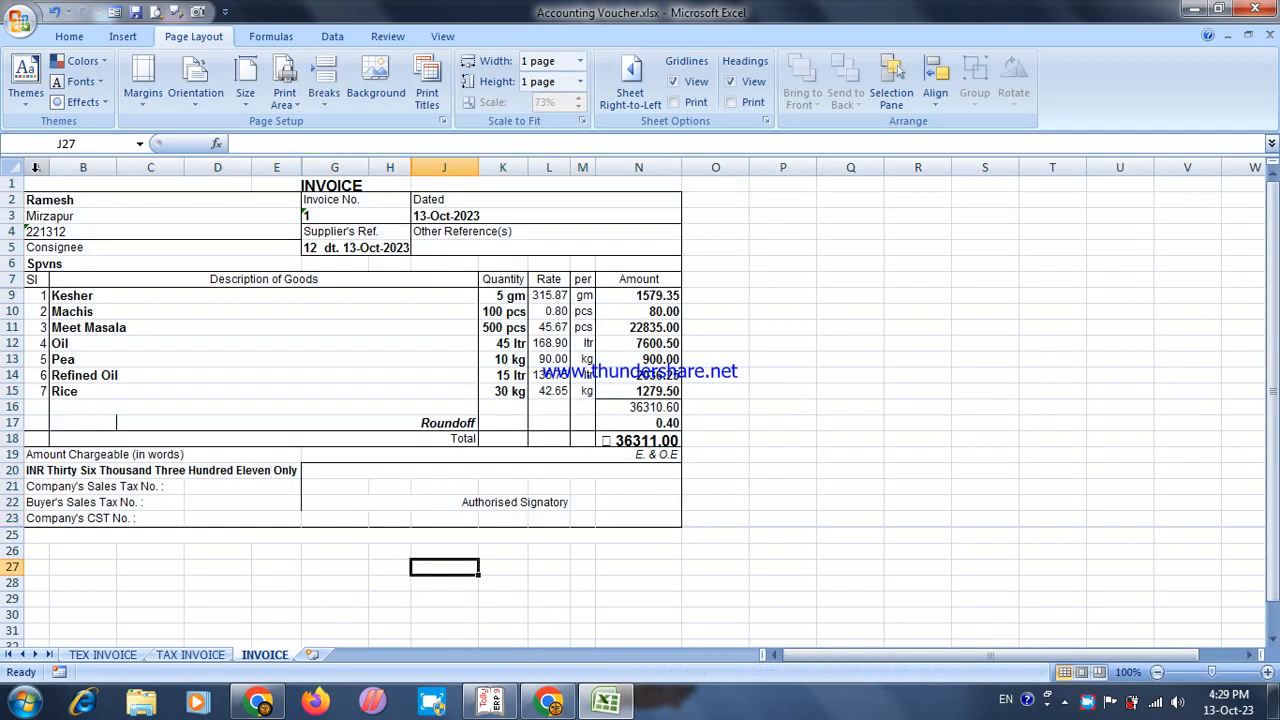
drag(34, 186, 375, 517)
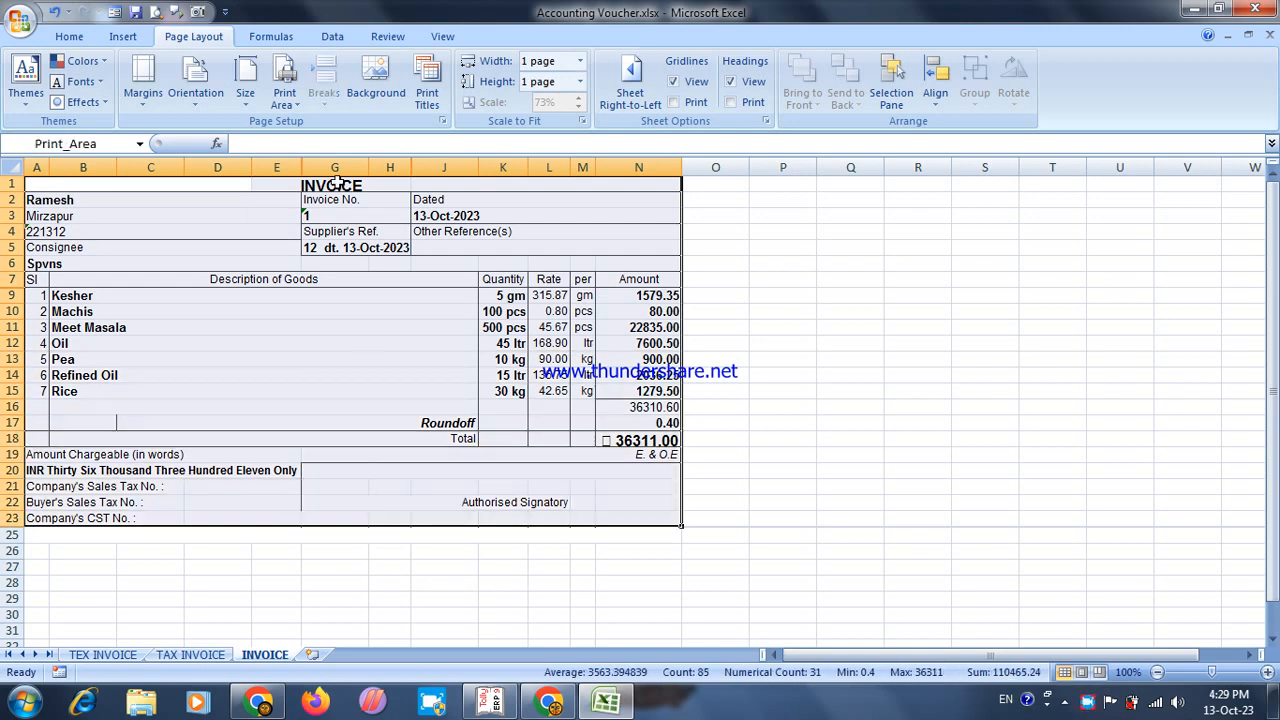
click(69, 36)
click(254, 96)
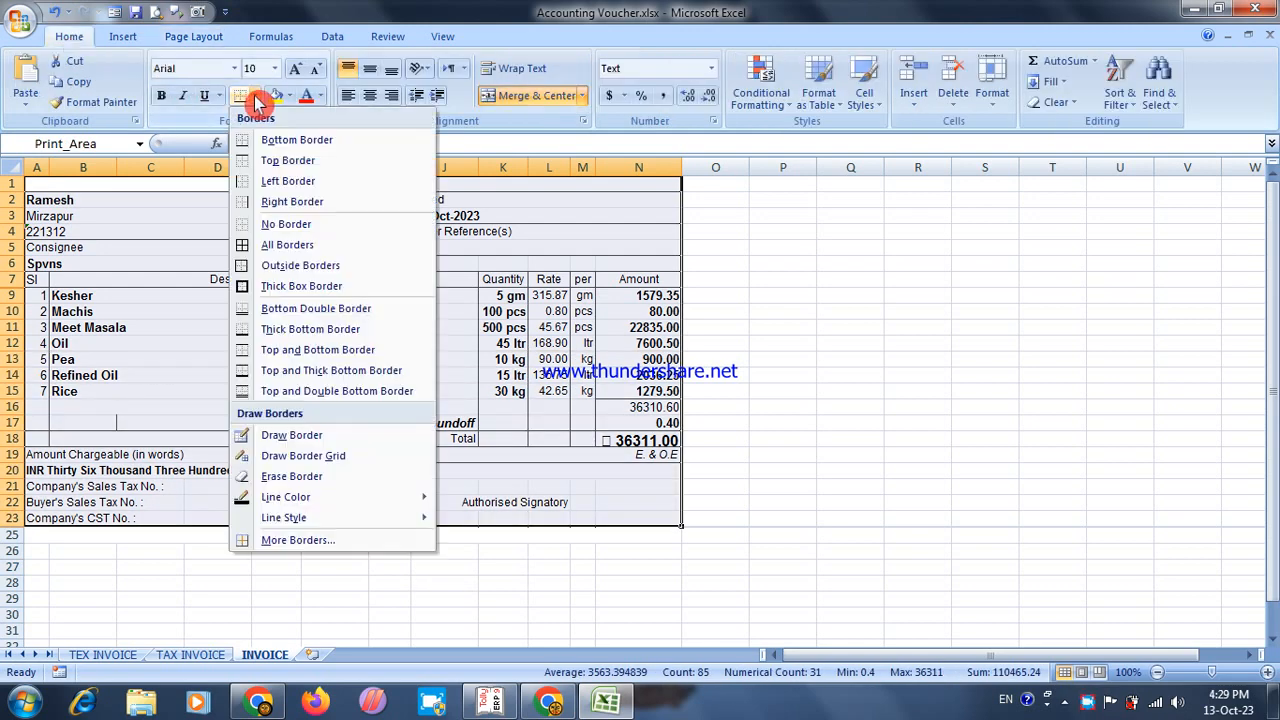
click(253, 244)
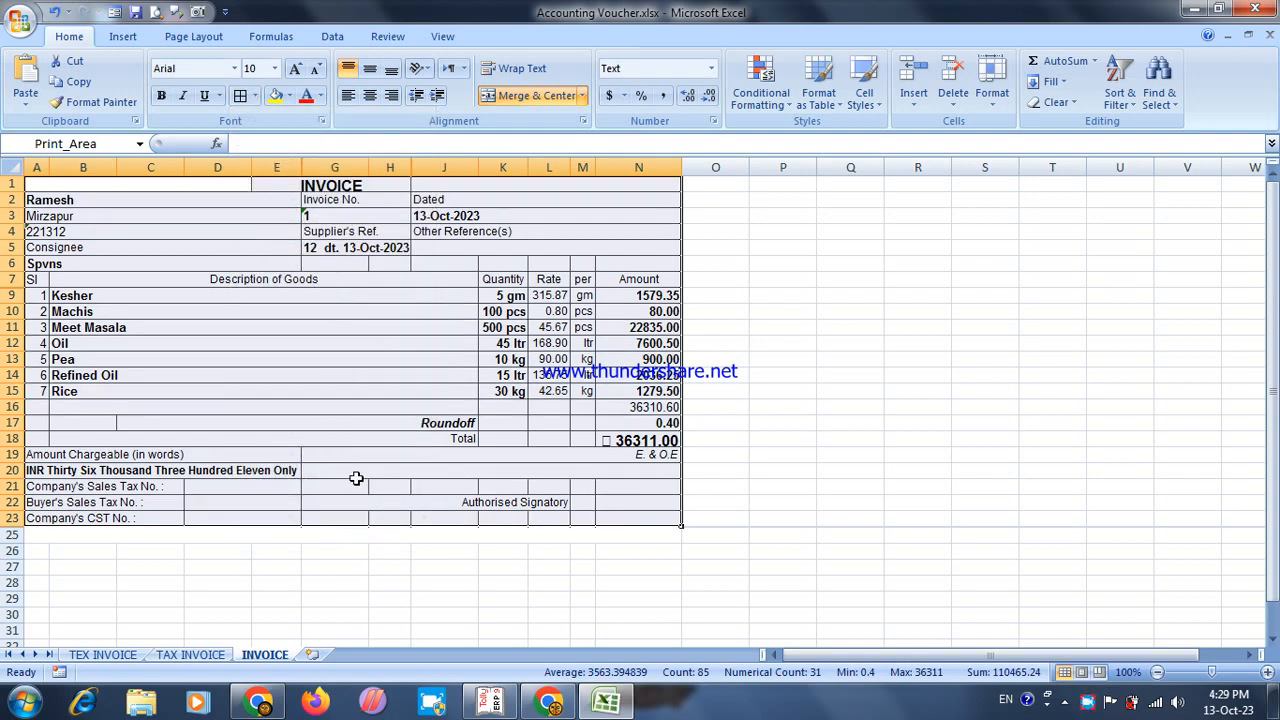
Apply outside borders around the invoice block and check the frame in print preview
click(253, 95)
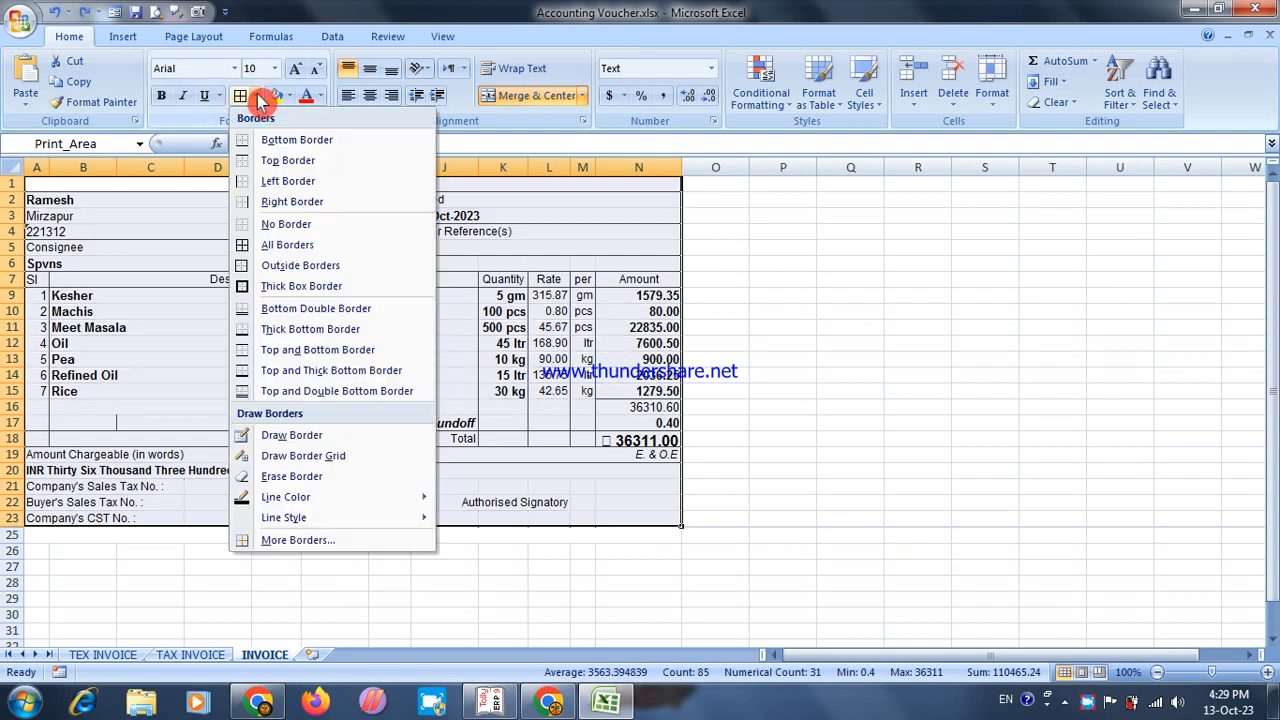
click(289, 265)
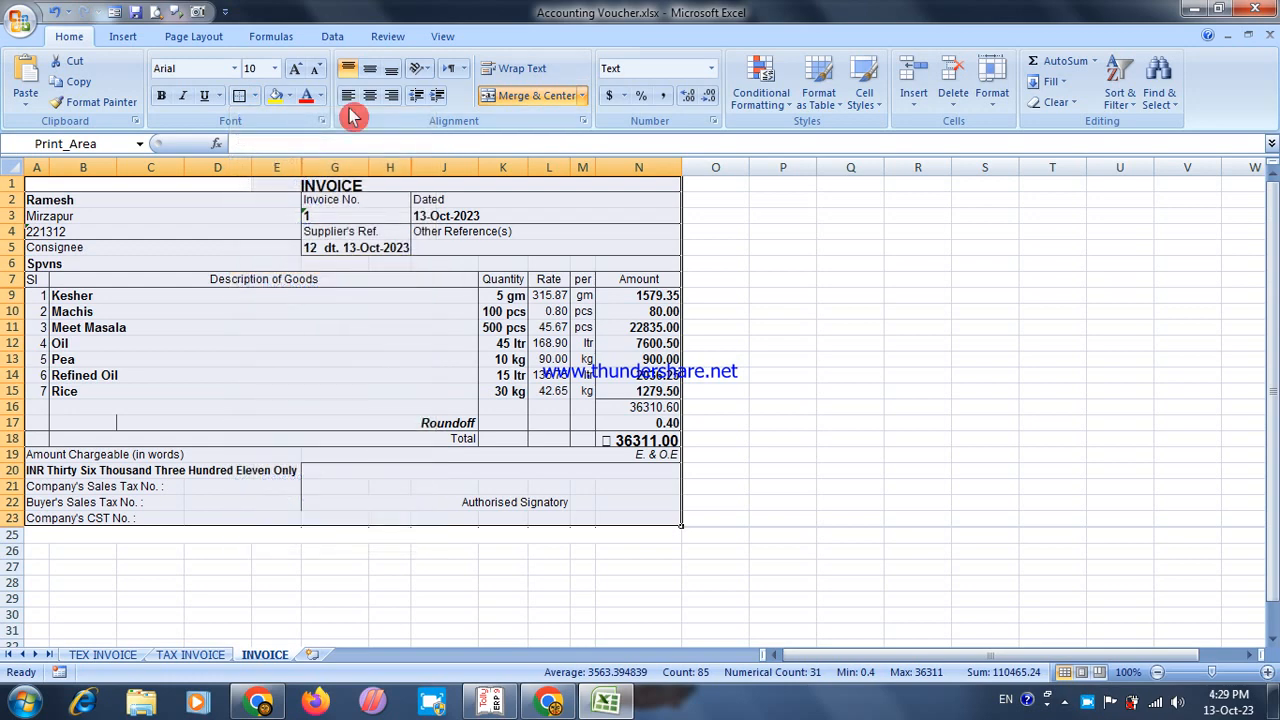
click(180, 12)
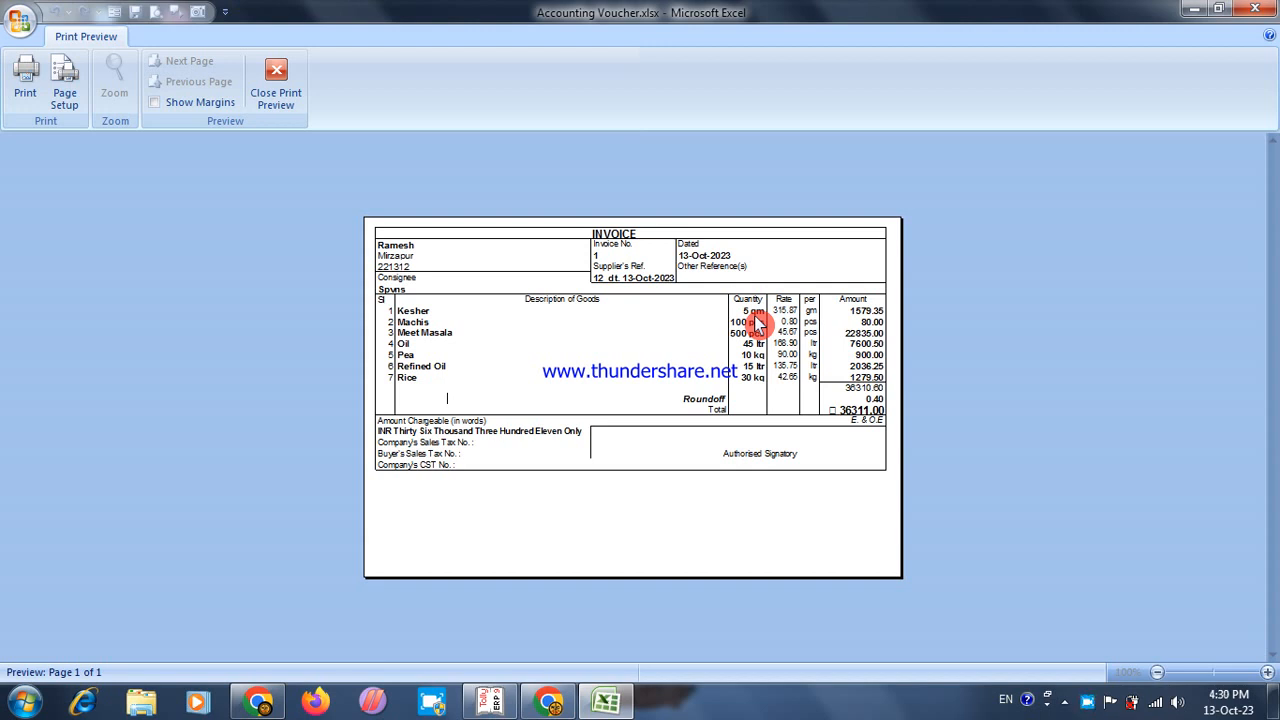
click(289, 78)
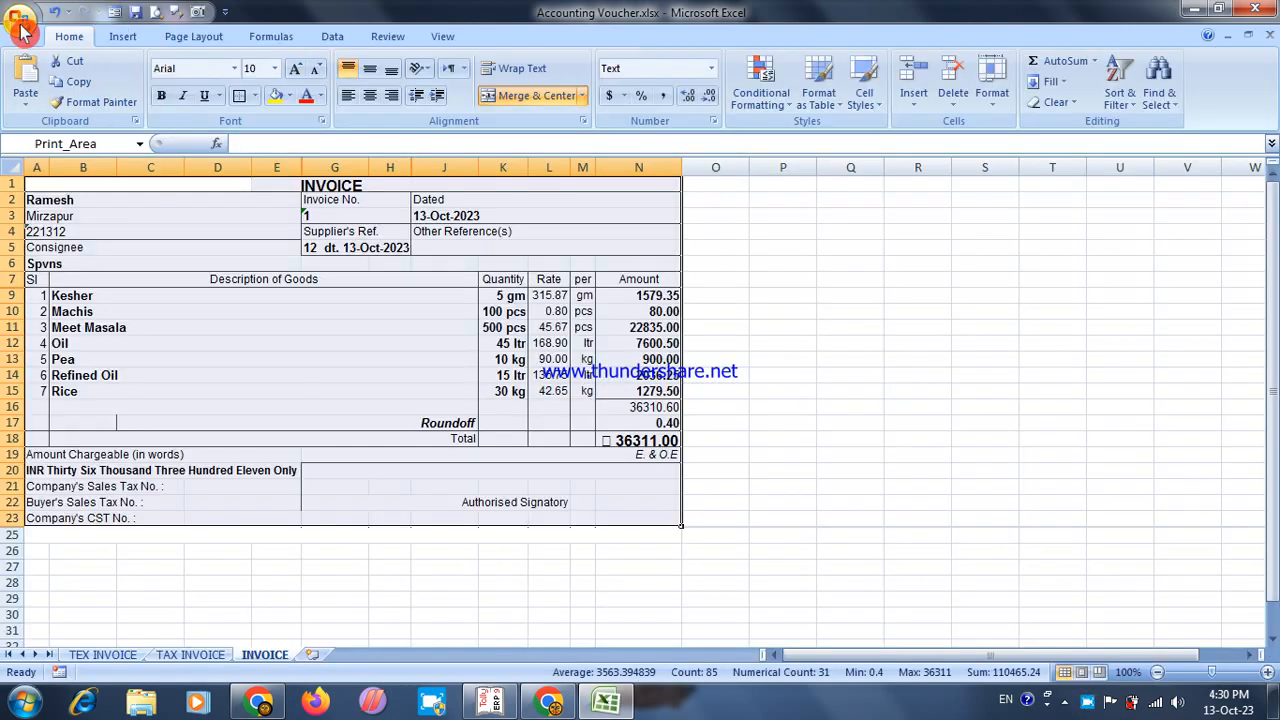
Prepare to save a copy of the invoice named after the party in A2, with PDF as the file type
click(22, 30)
mouse_move(64, 186)
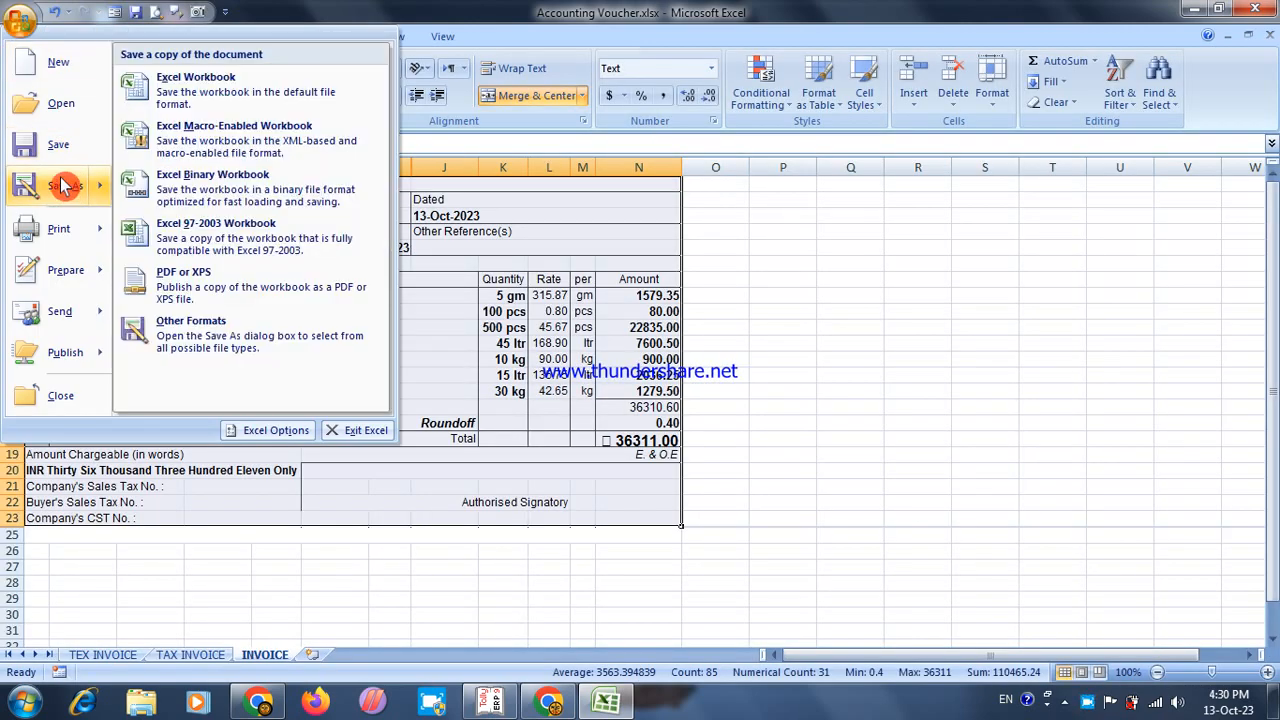
click(62, 188)
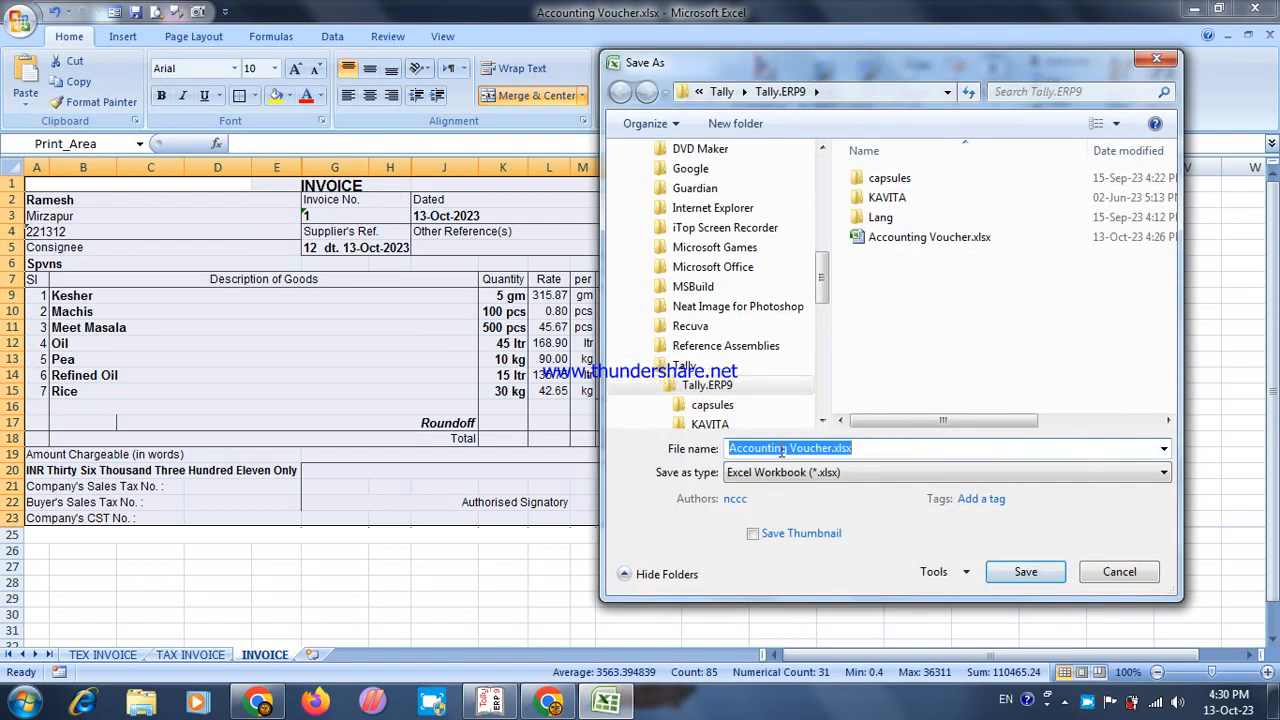
text(ramesh)
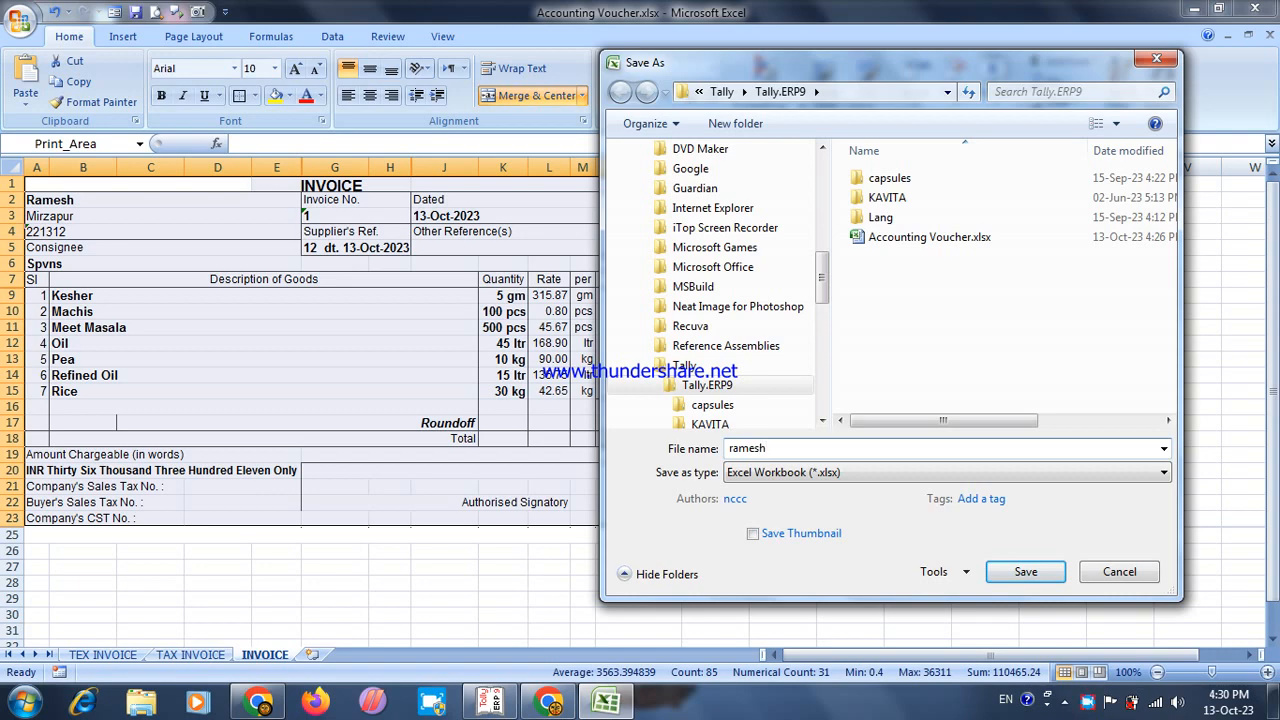
click(845, 474)
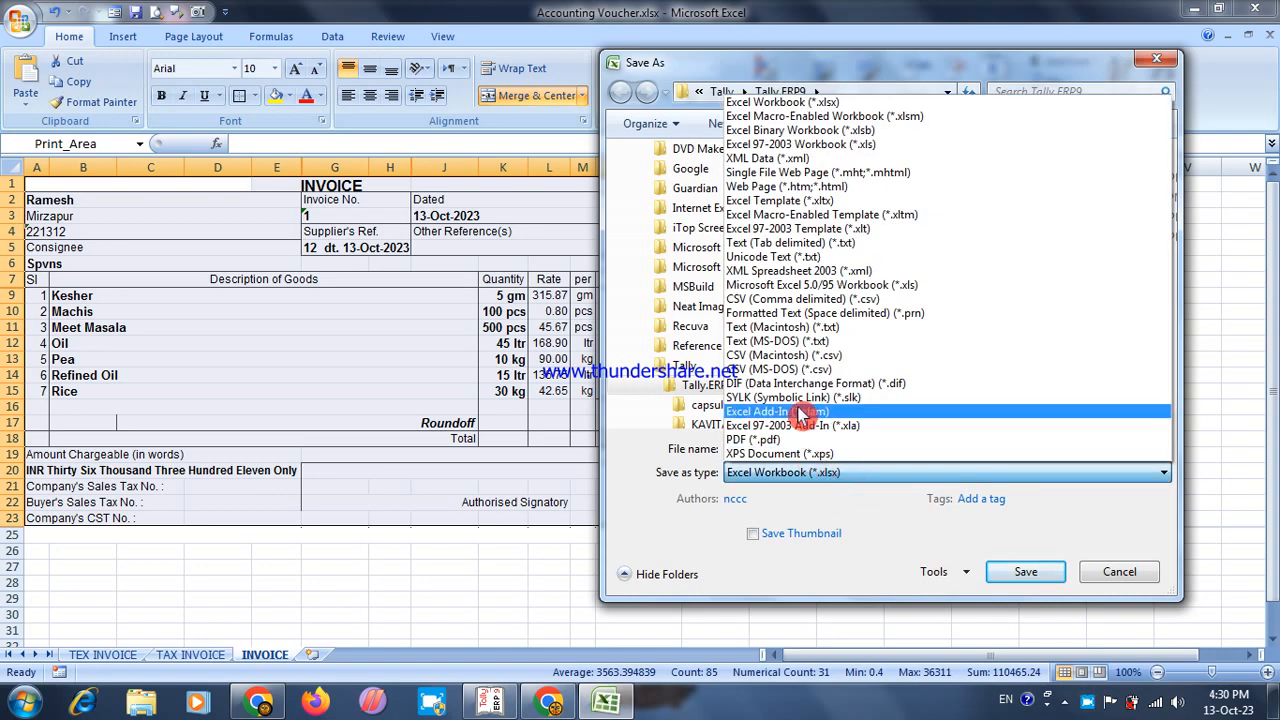
click(785, 440)
Save the PDF to the Desktop, check the published invoice in Adobe Reader and close it
scroll(823, 251, up, 6)
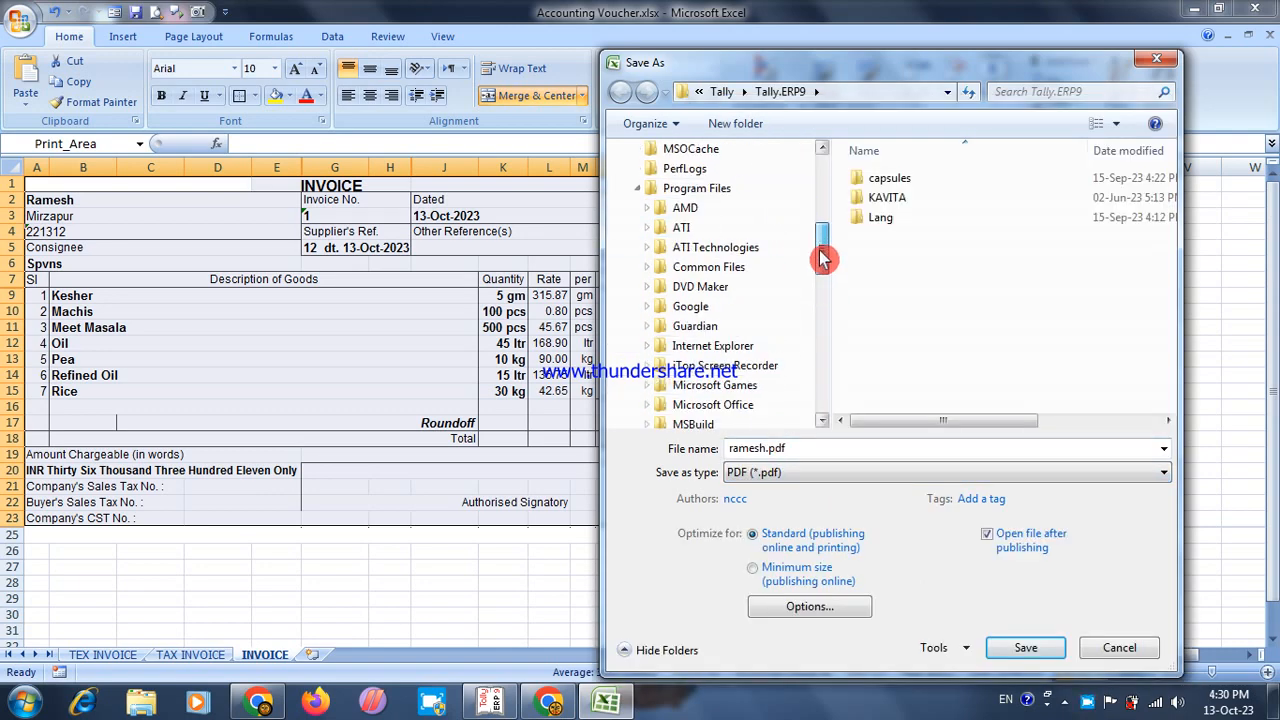
scroll(812, 207, up, 1)
click(673, 216)
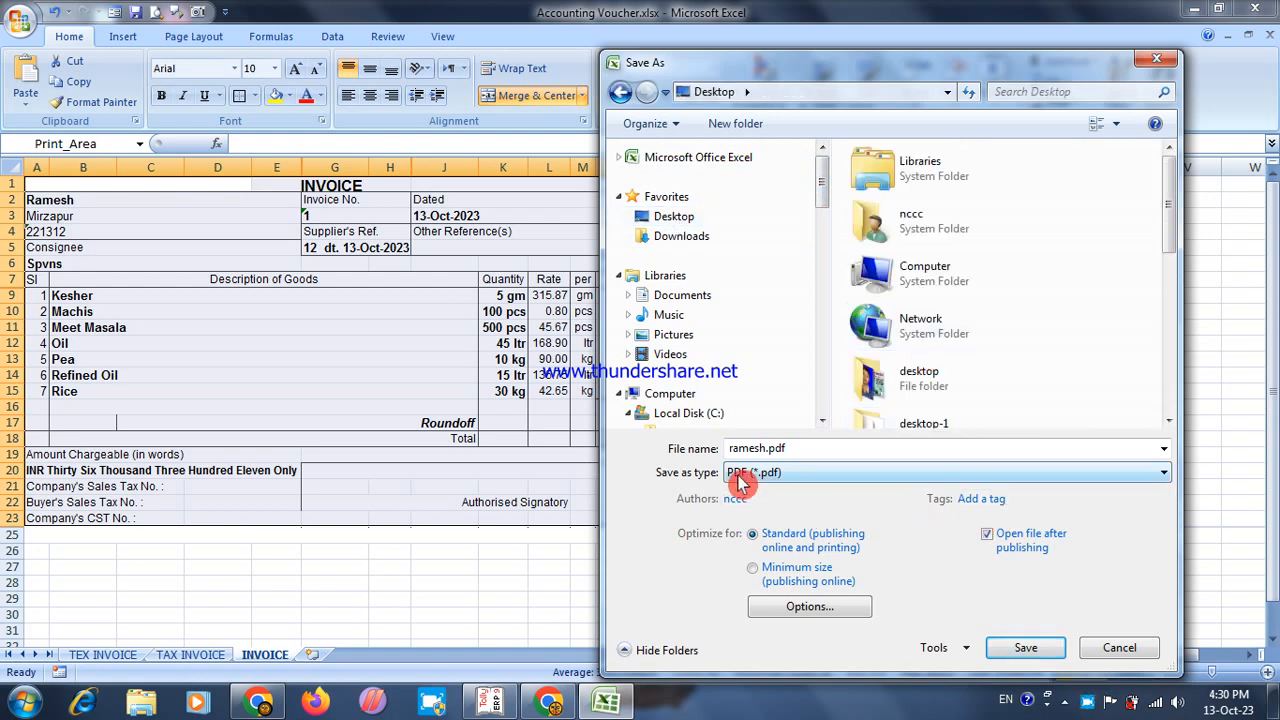
click(1025, 647)
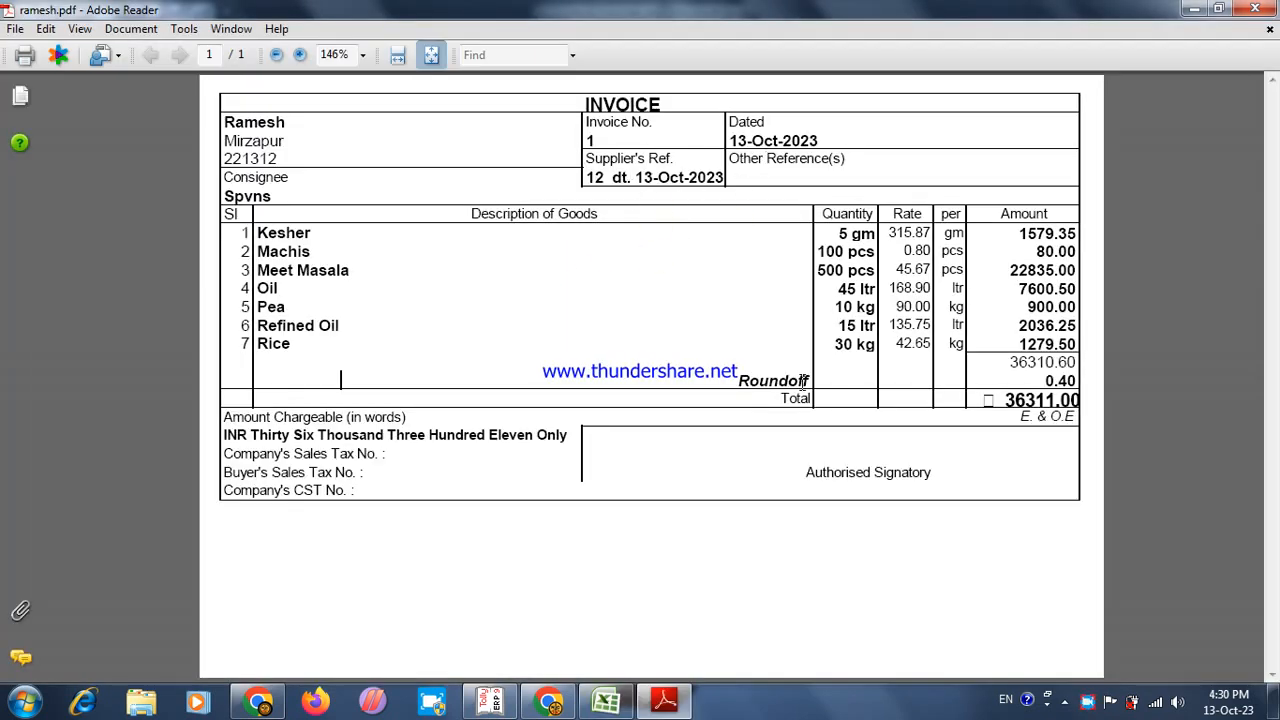
click(541, 333)
click(1255, 9)
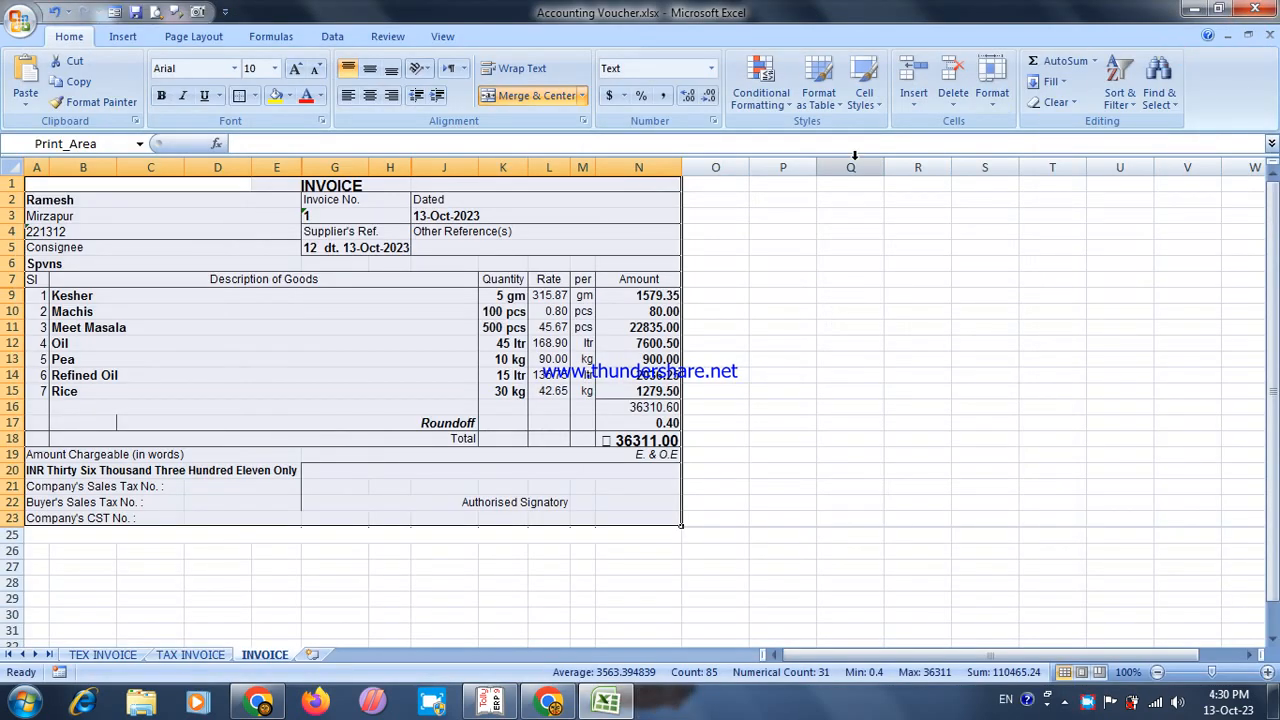
Close the workbook without saving its changes, and leave the purchase voucher in Tally.ERP 9 for the Gateway of Tally
click(1255, 9)
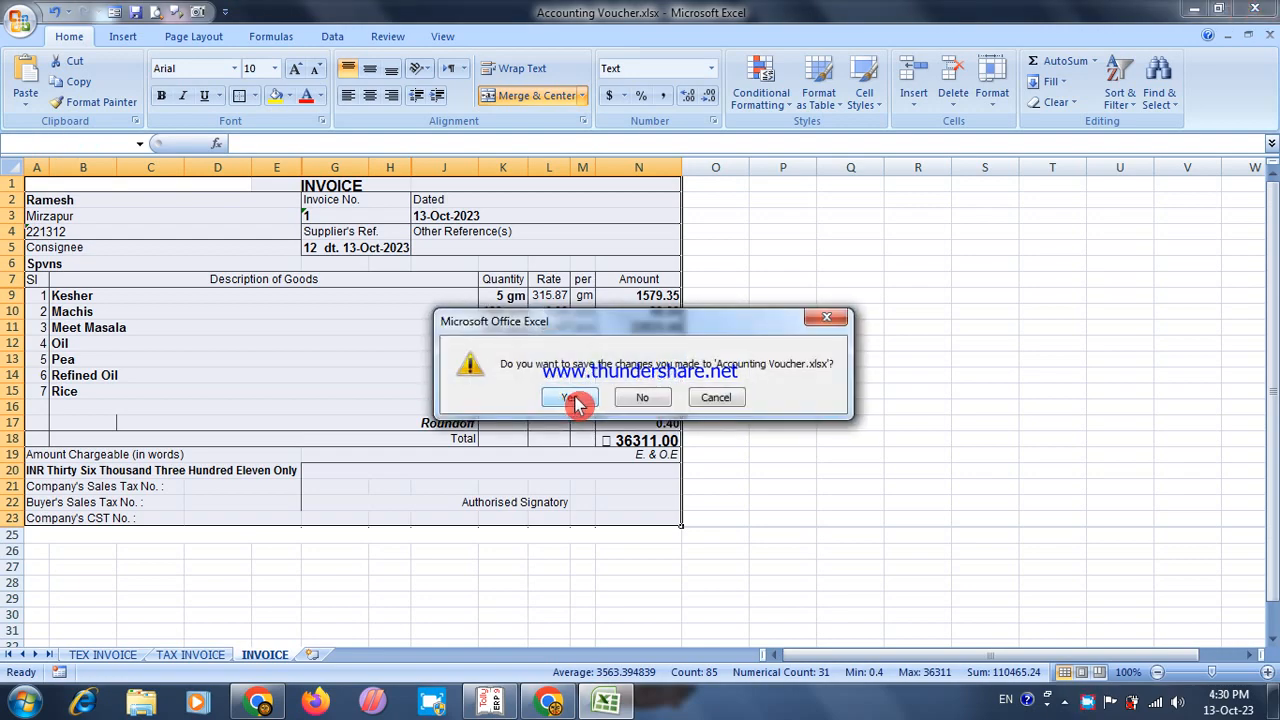
click(642, 398)
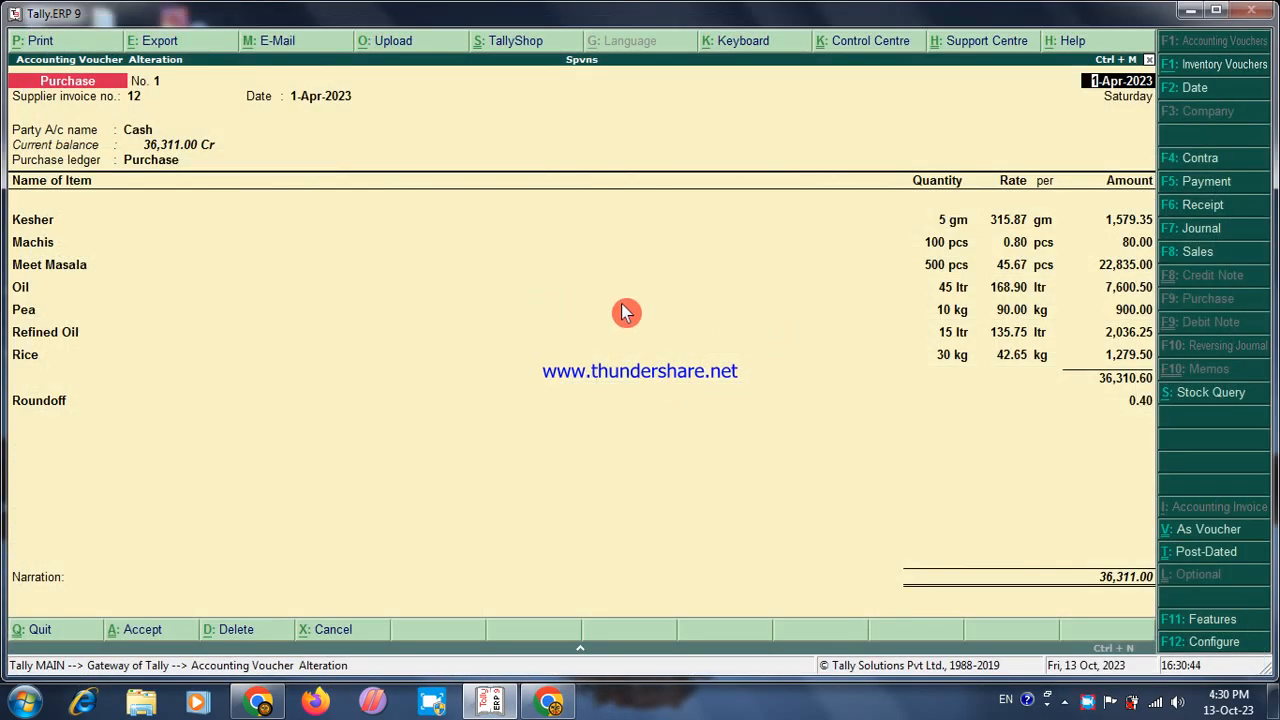
key(Page_Down)
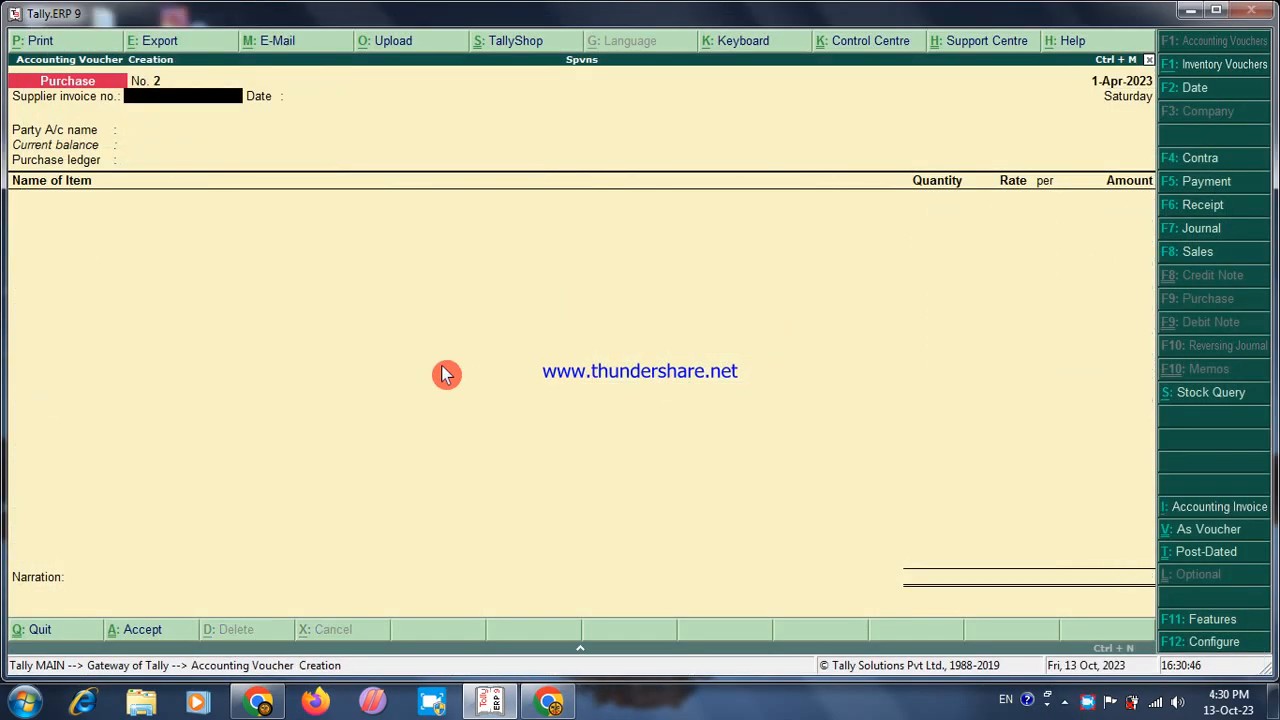
key(Escape)
key(Return)
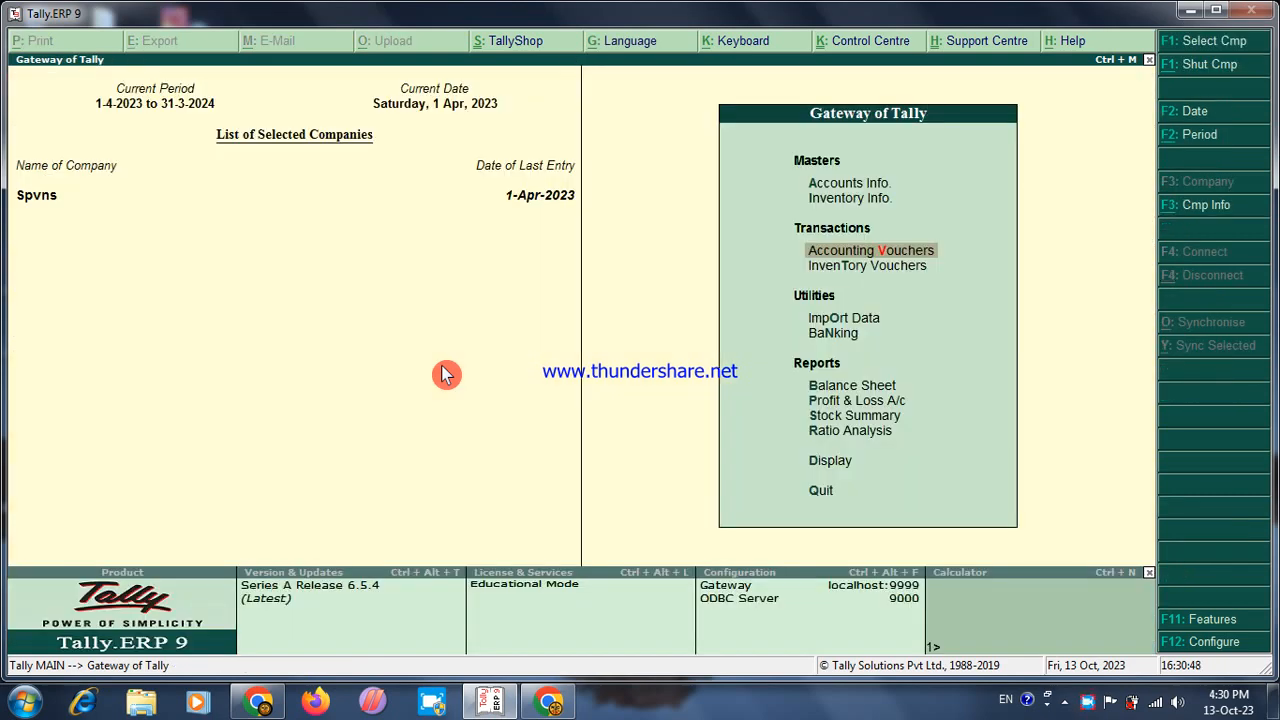
Review the stock summary, drill down into the General Store group's items, and return to the Gateway of Tally
key(Down)
key(Down)
key(Down)
key(Down)
key(Down)
key(Down)
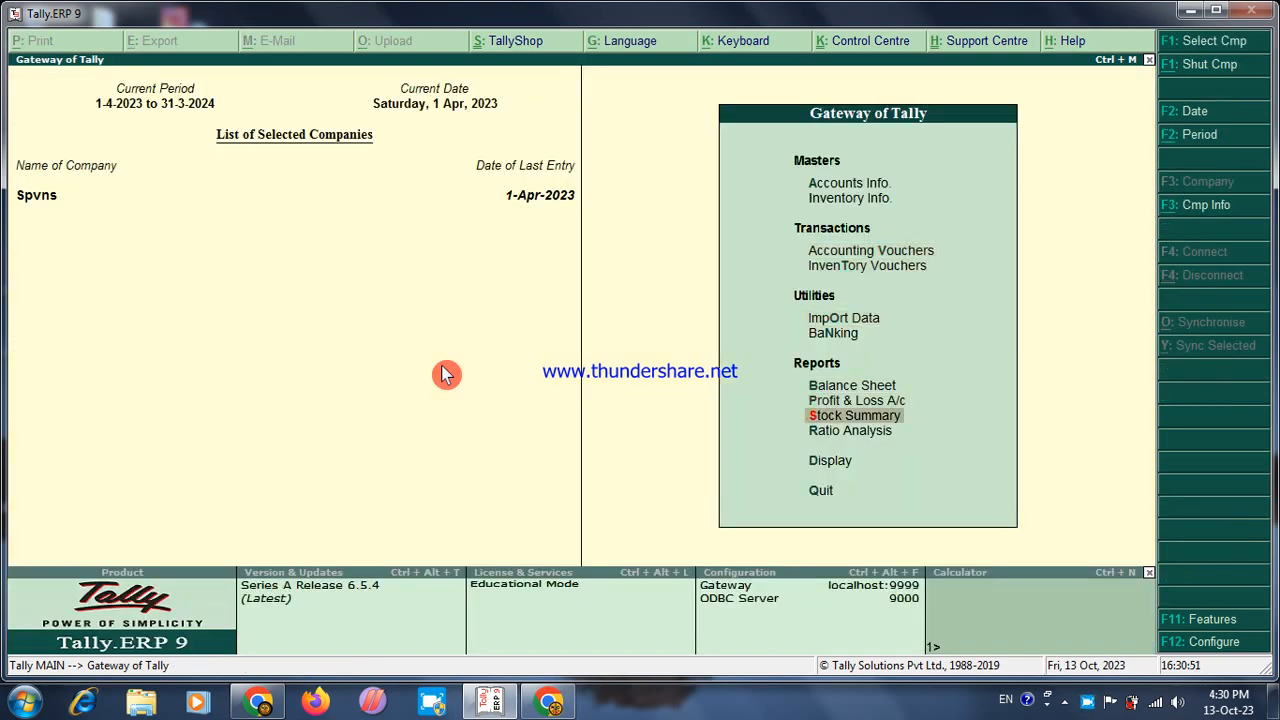
key(Return)
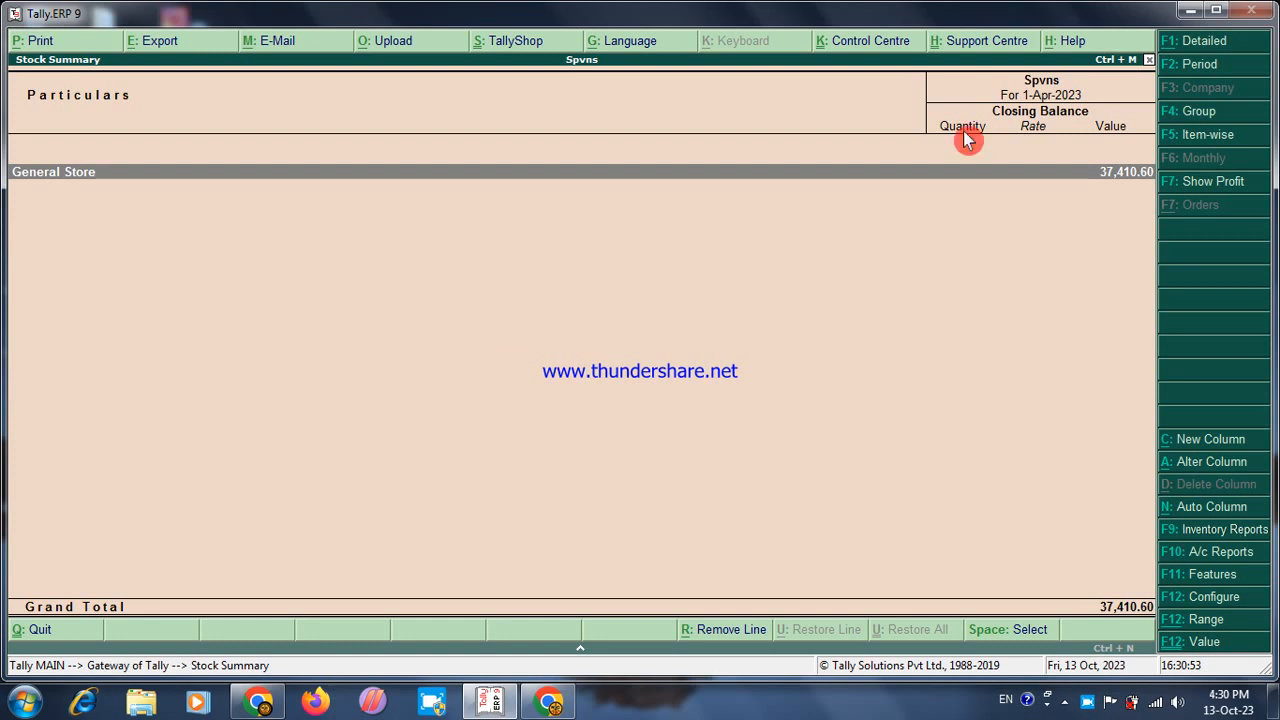
double_click(1125, 190)
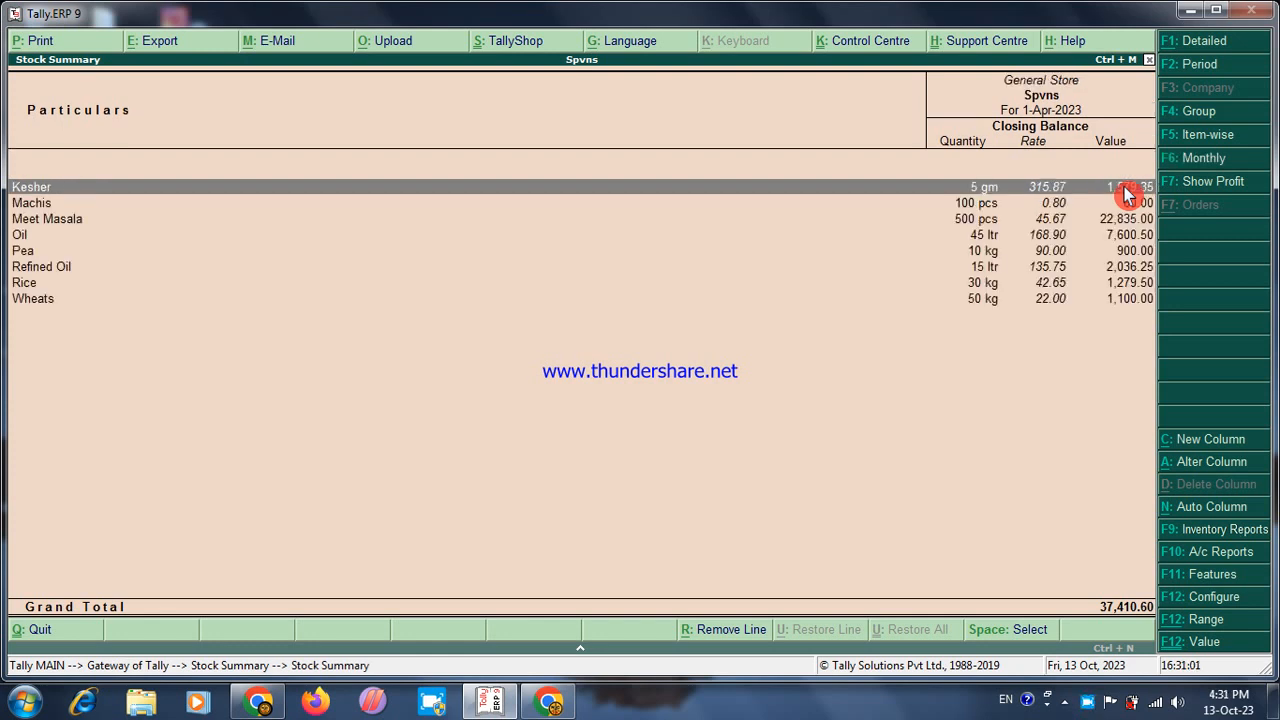
right_click(1031, 272)
right_click(1031, 272)
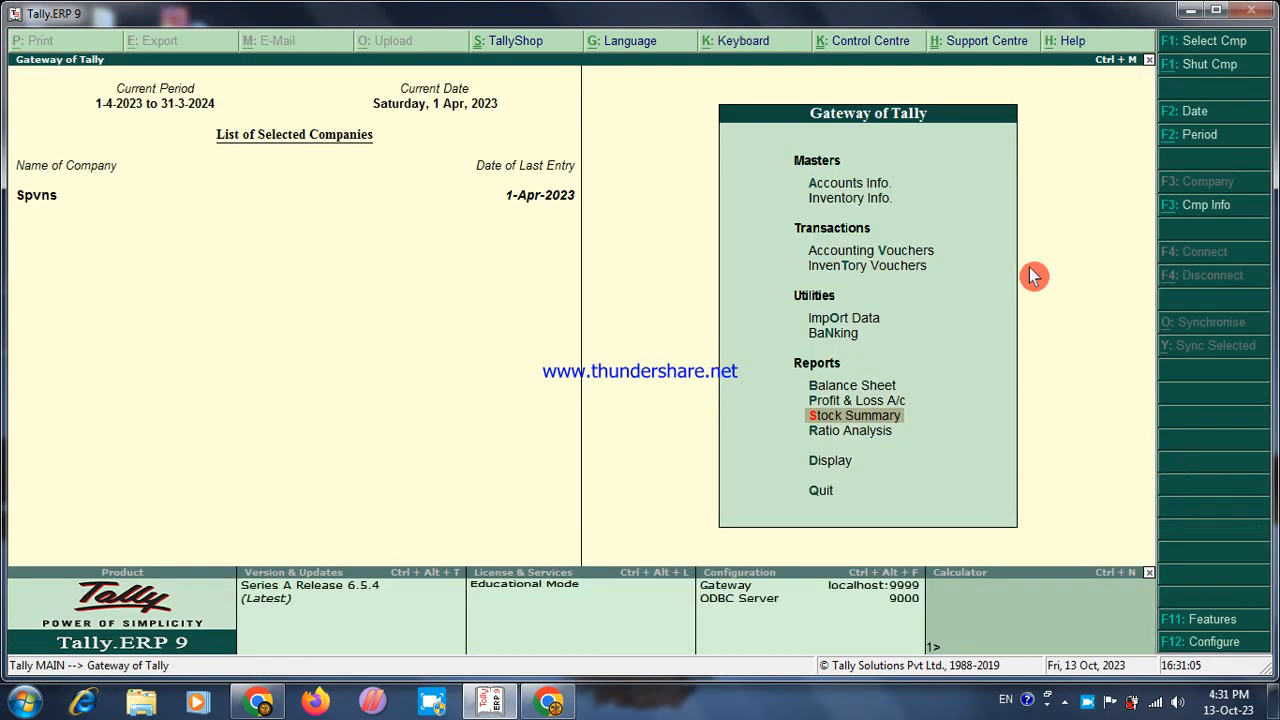
Open accounting voucher creation and switch the voucher type to Sales
key(Up)
key(Up)
key(Up)
key(Up)
key(Up)
key(Up)
key(Up)
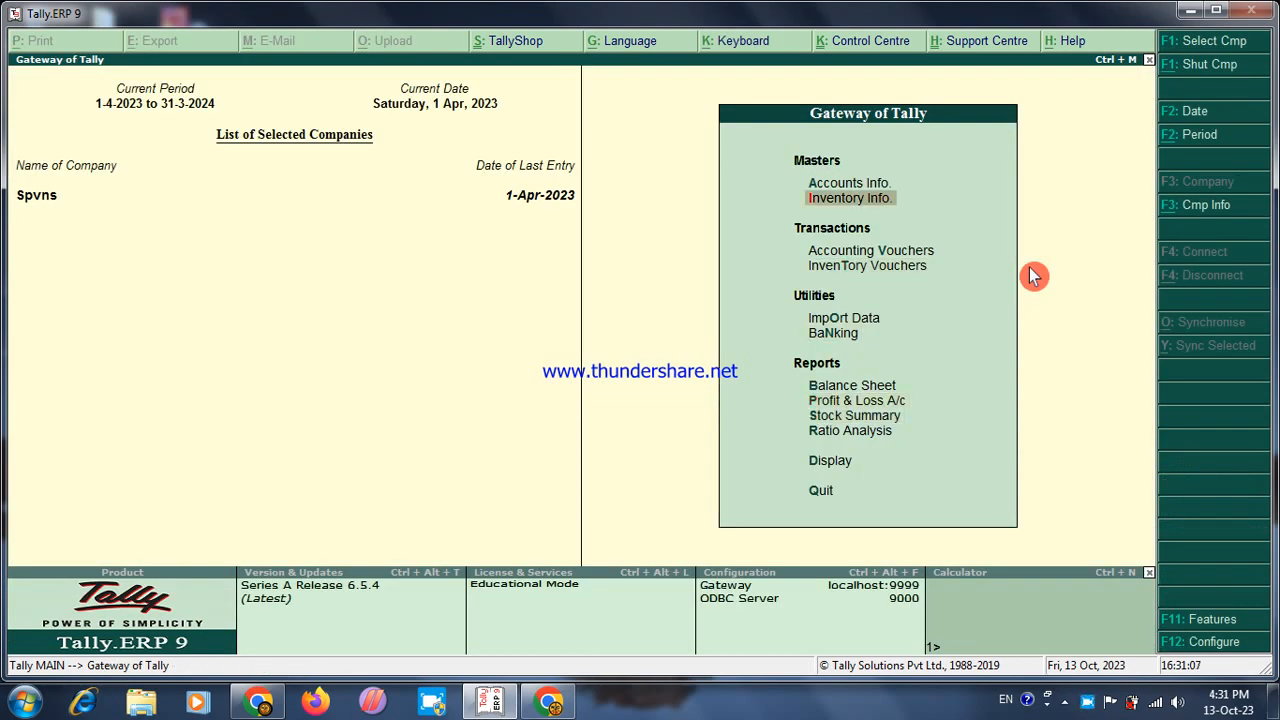
key(Down)
click(1033, 276)
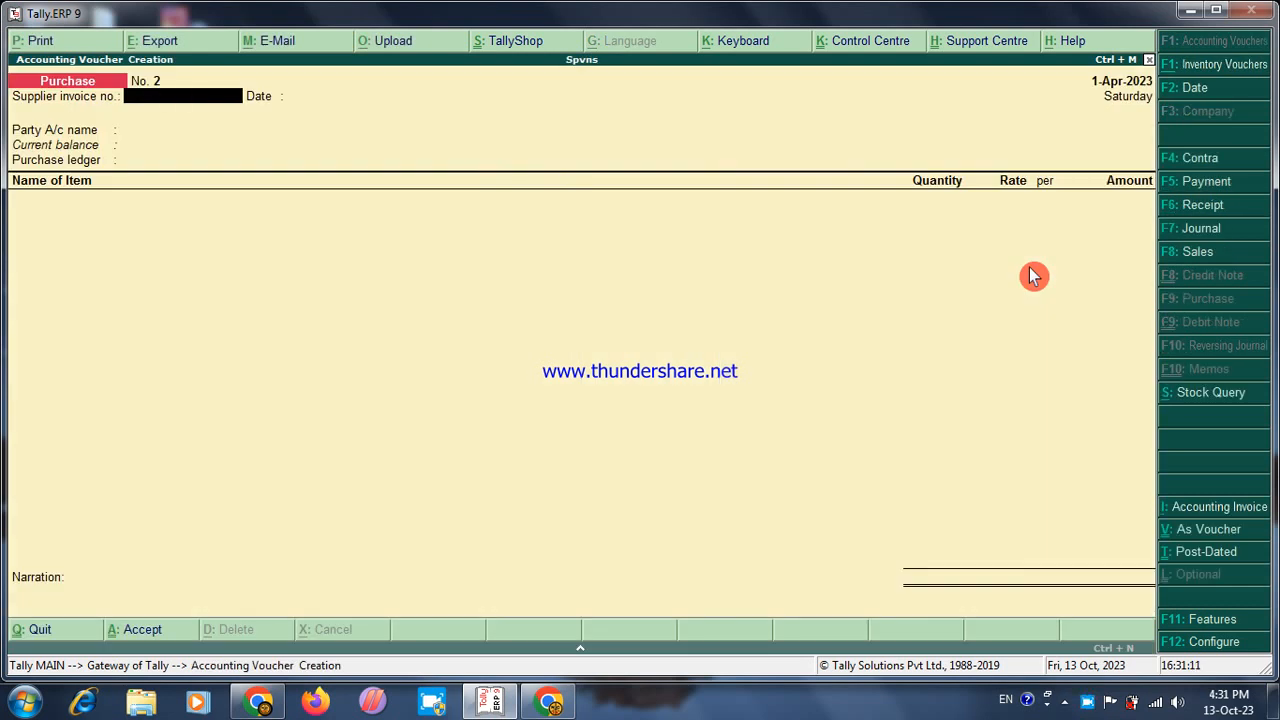
key(F8)
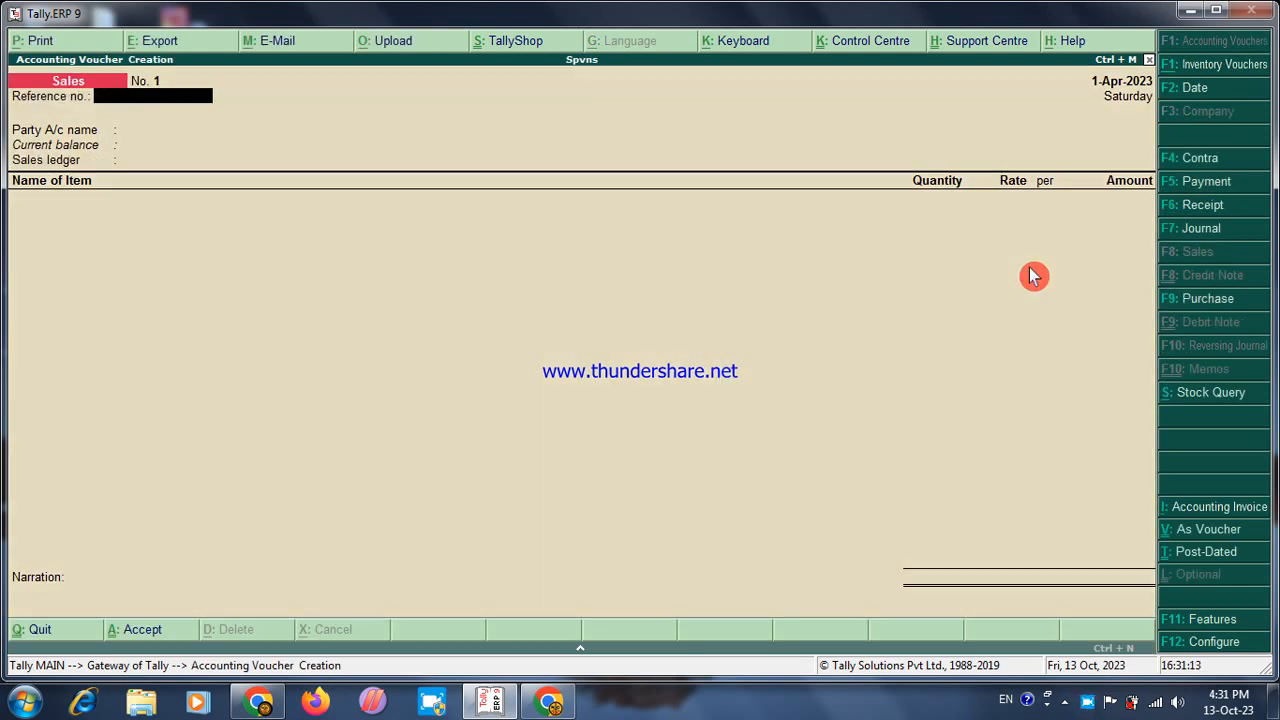
Enter reference number 2 and Cash as the party account, leaving the despatch and order number details blank
key(Return)
key(Return)
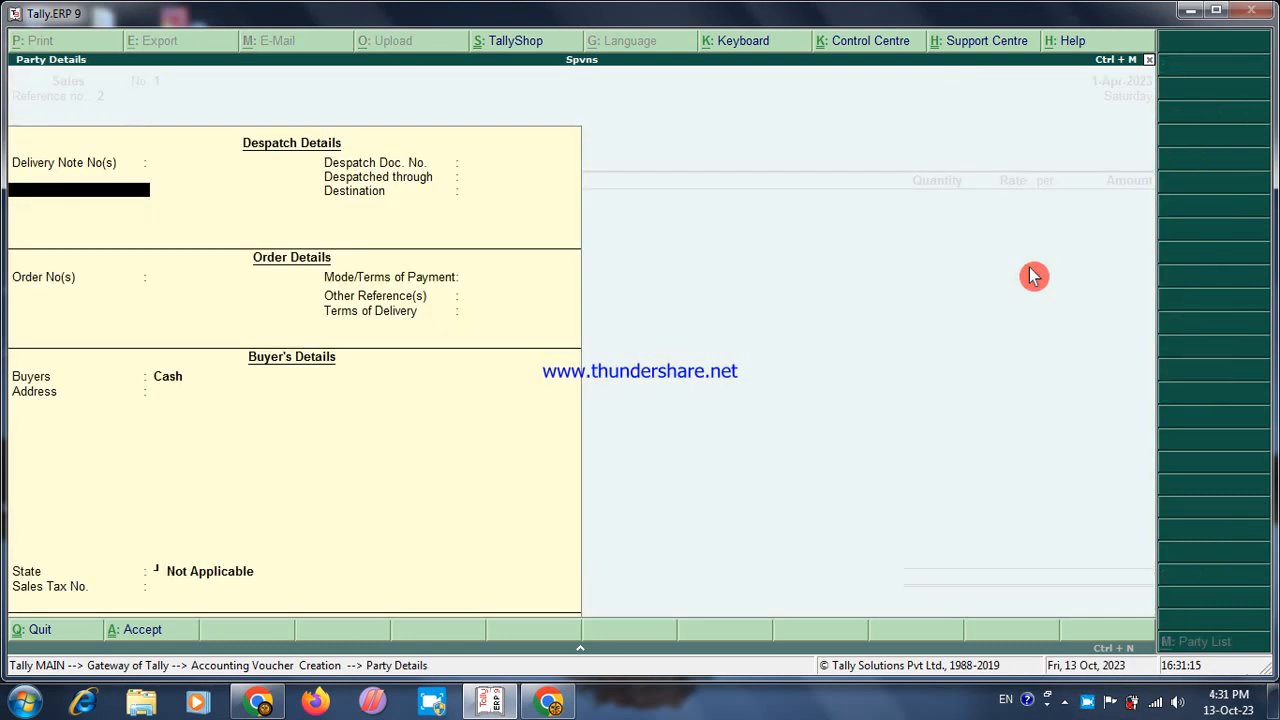
key(Return)
key(Return)
key(Return)
key(Return)
key(Return)
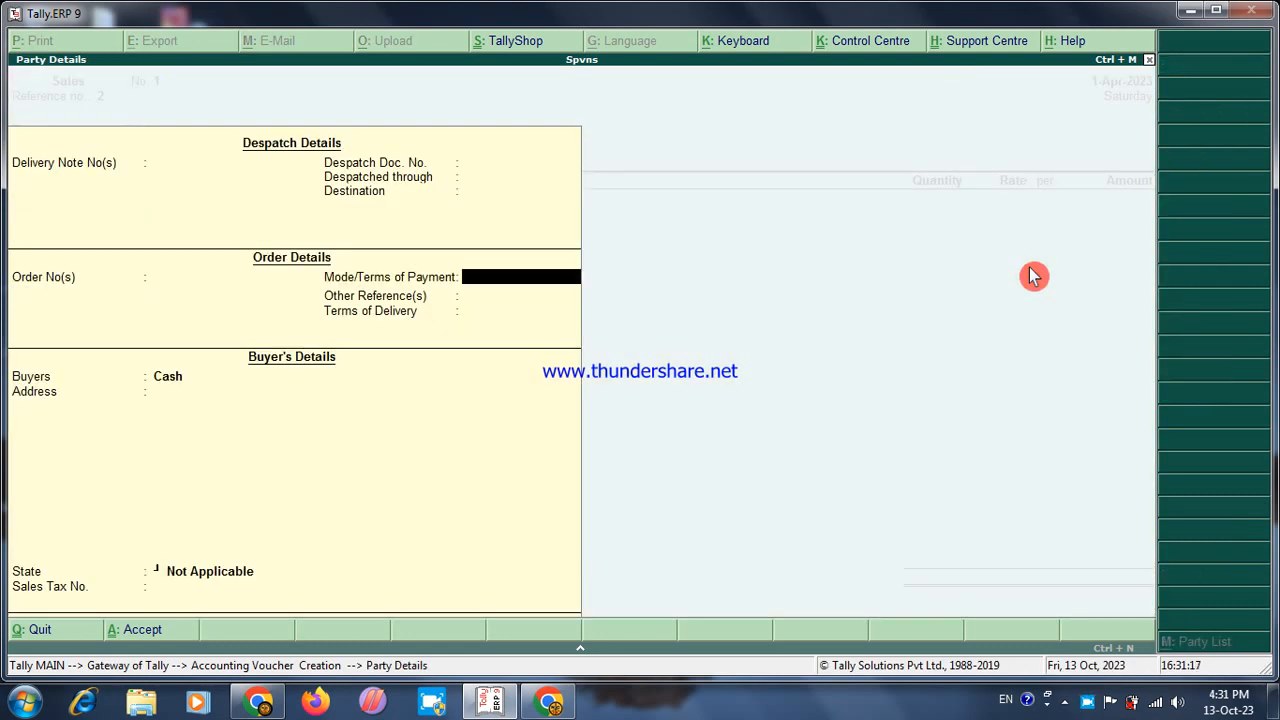
Fill in the buyer's name and the two-line address in the buyer's details
text(Raju)
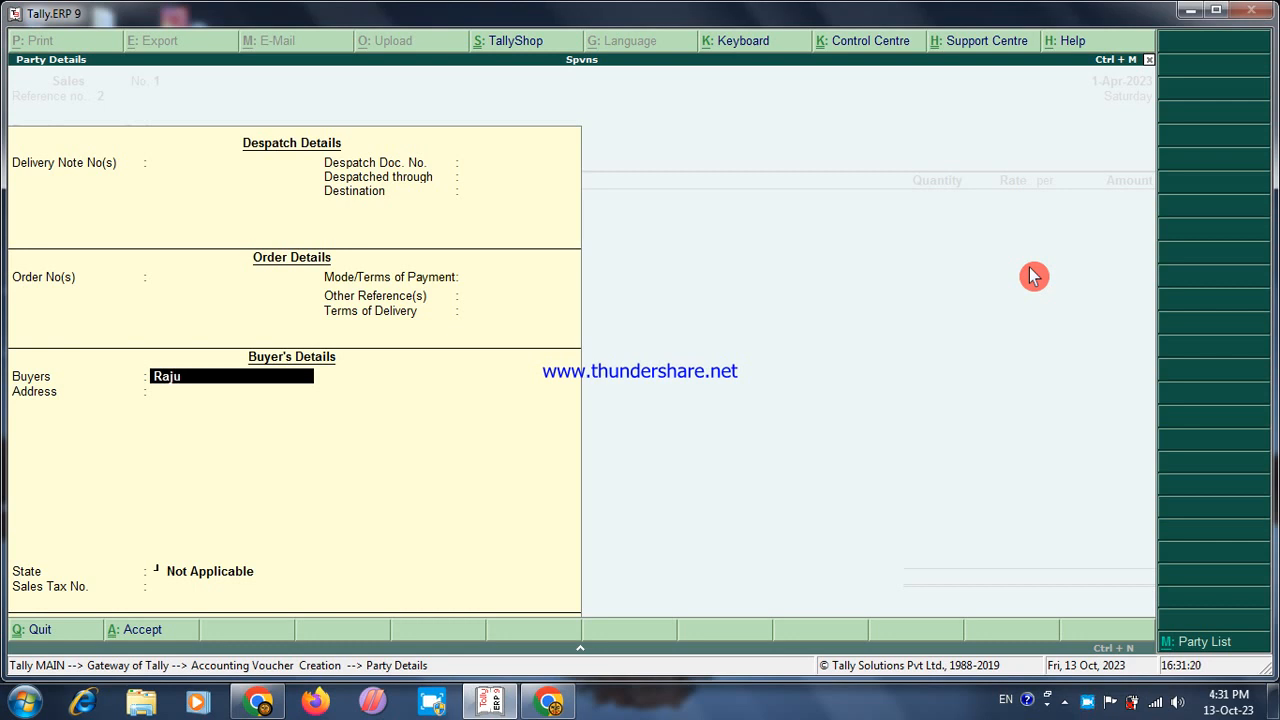
key(Return)
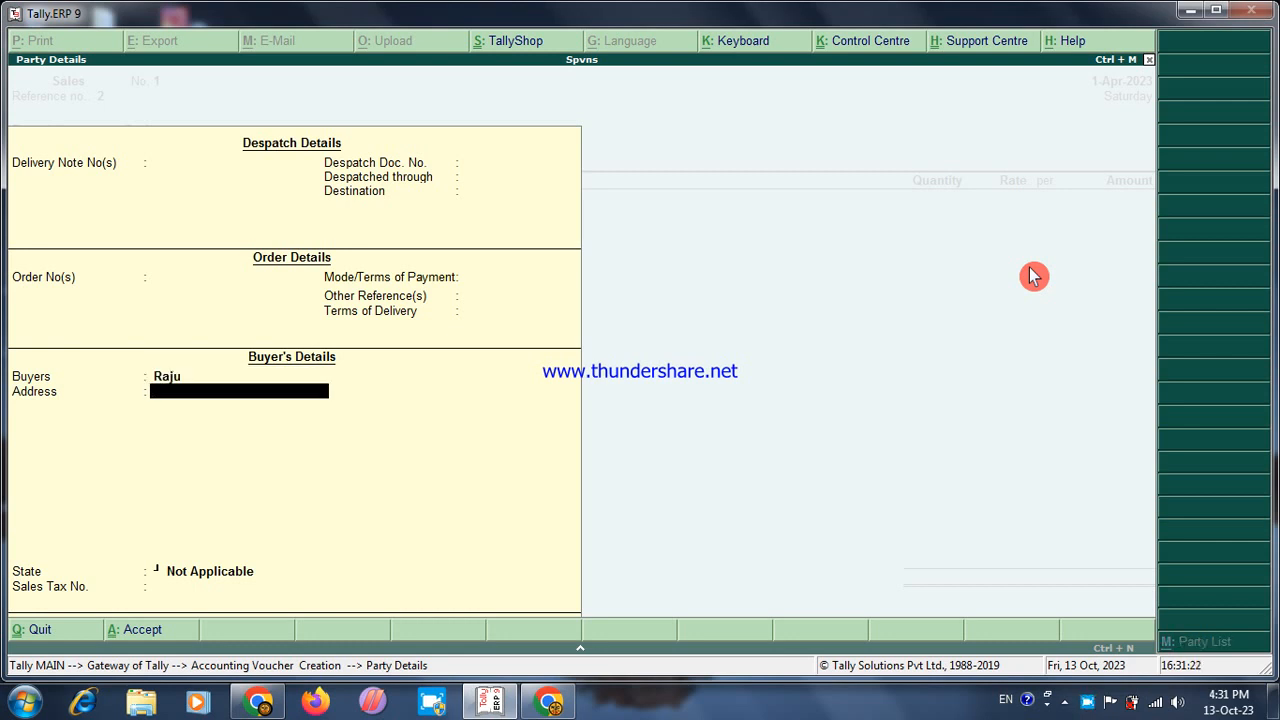
text(Prayagraj)
key(Return)
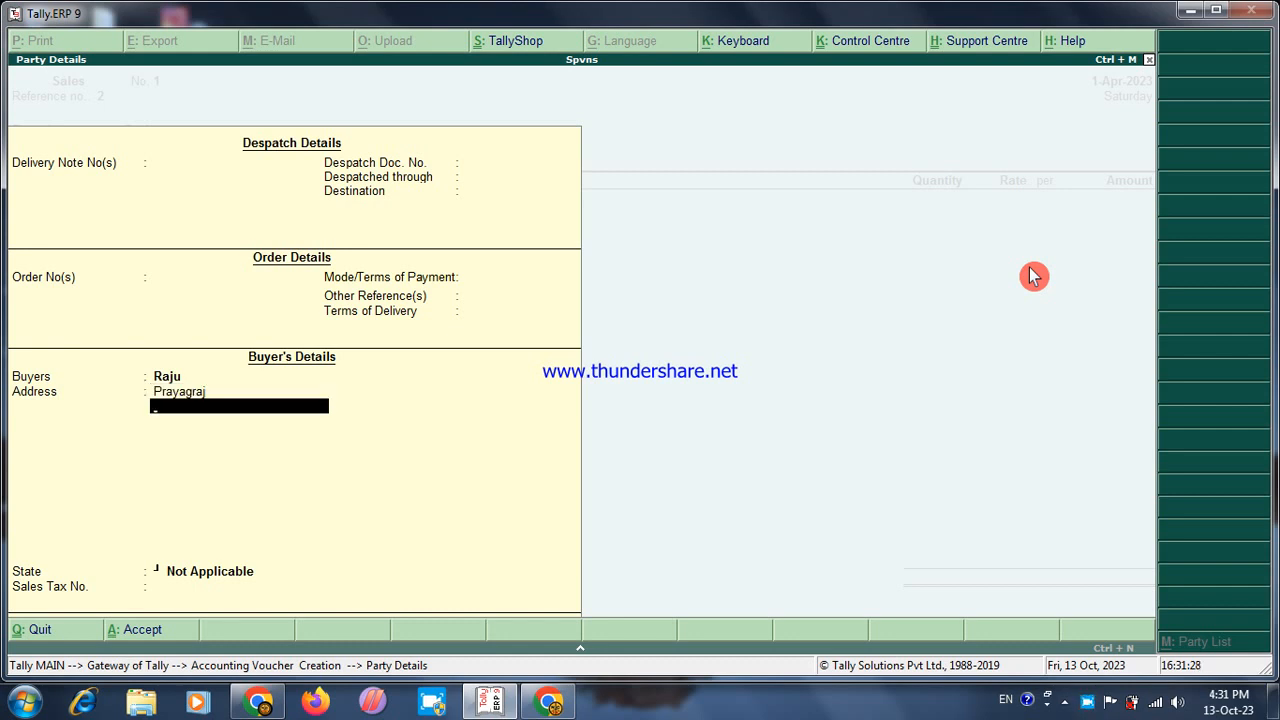
text(221372)
key(Return)
key(Return)
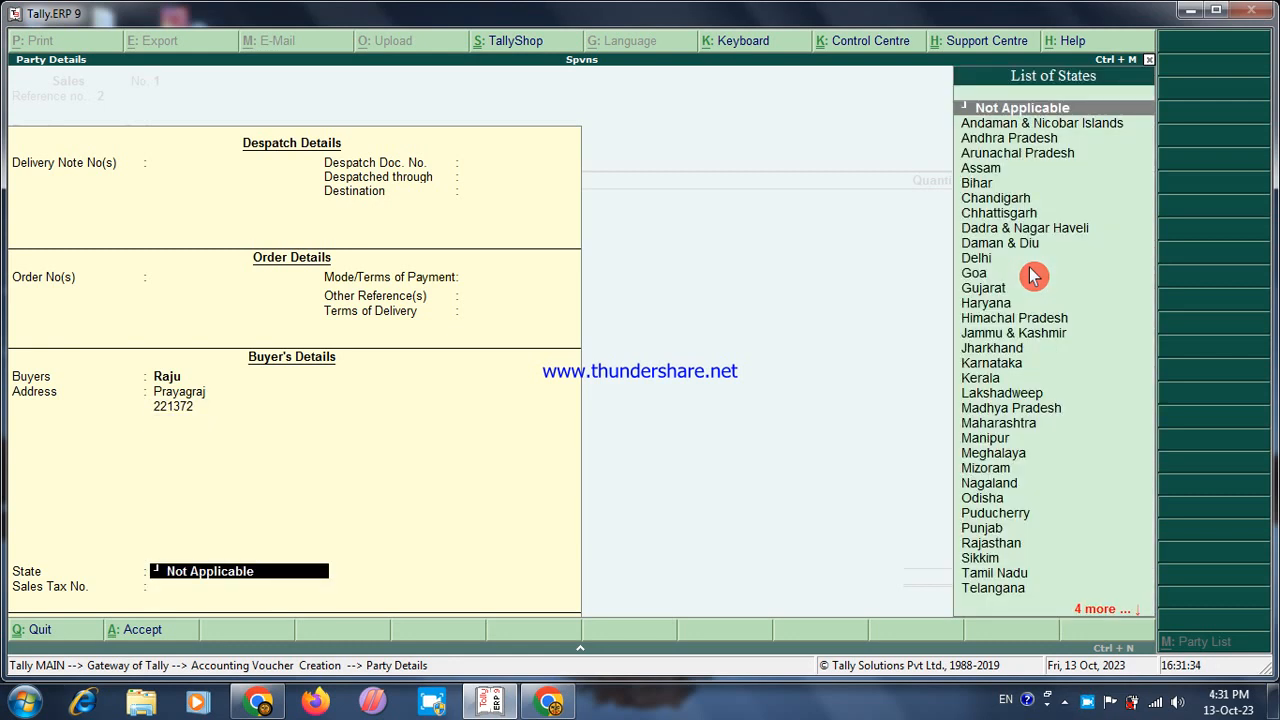
Choose the buyer's state and accept the party details with the sales tax number left blank
text(U)
key(Down)
key(Down)
key(Return)
key(Return)
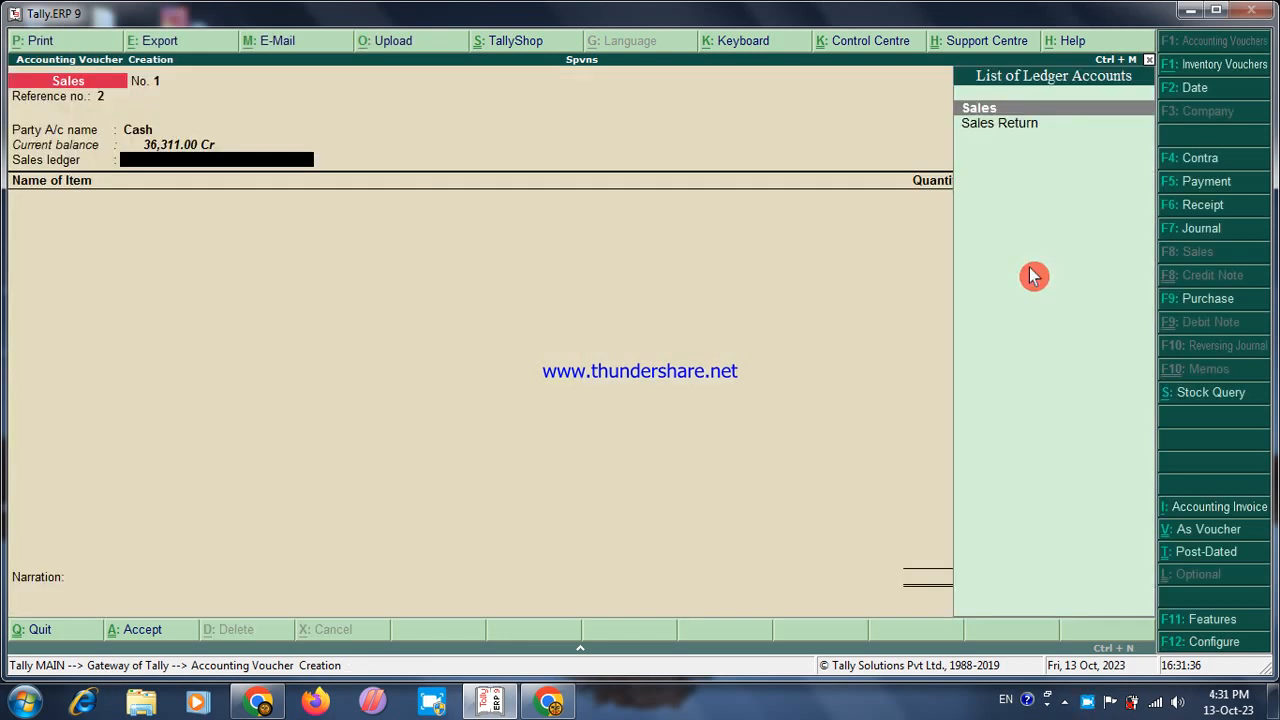
Set the sales voucher's ledger to Sales
key(Return)
key(BackSpace)
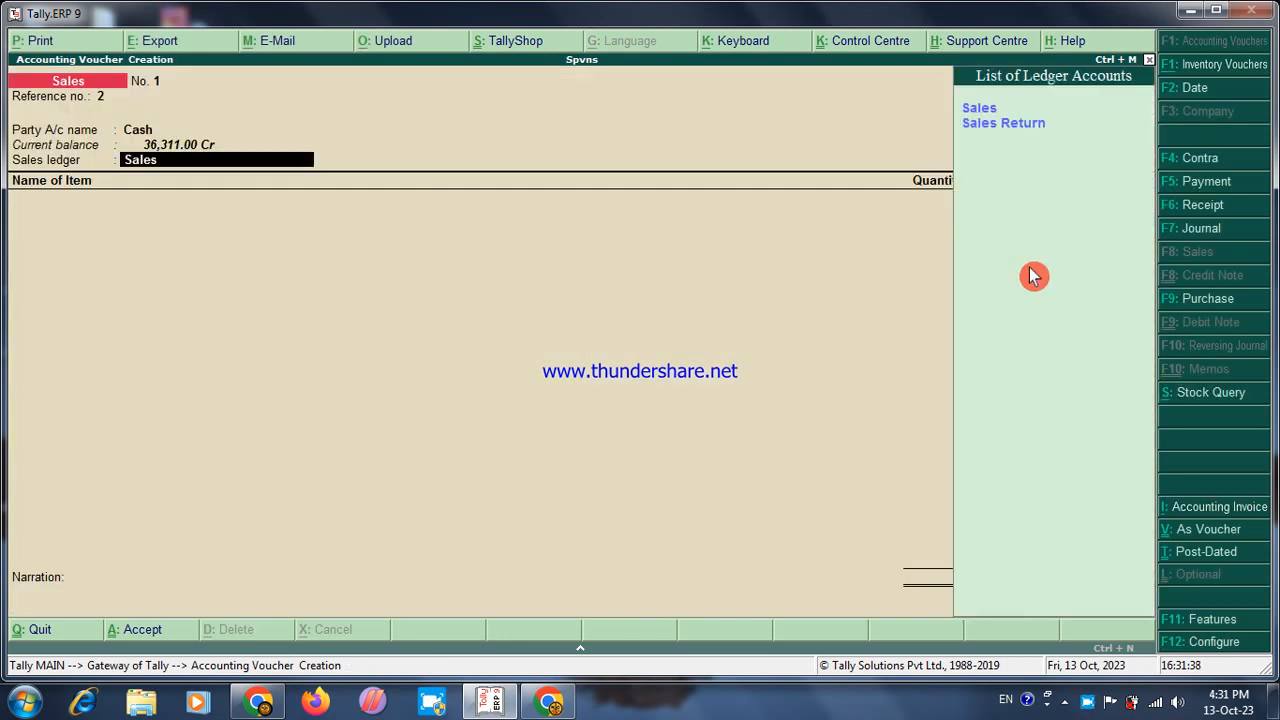
key(Return)
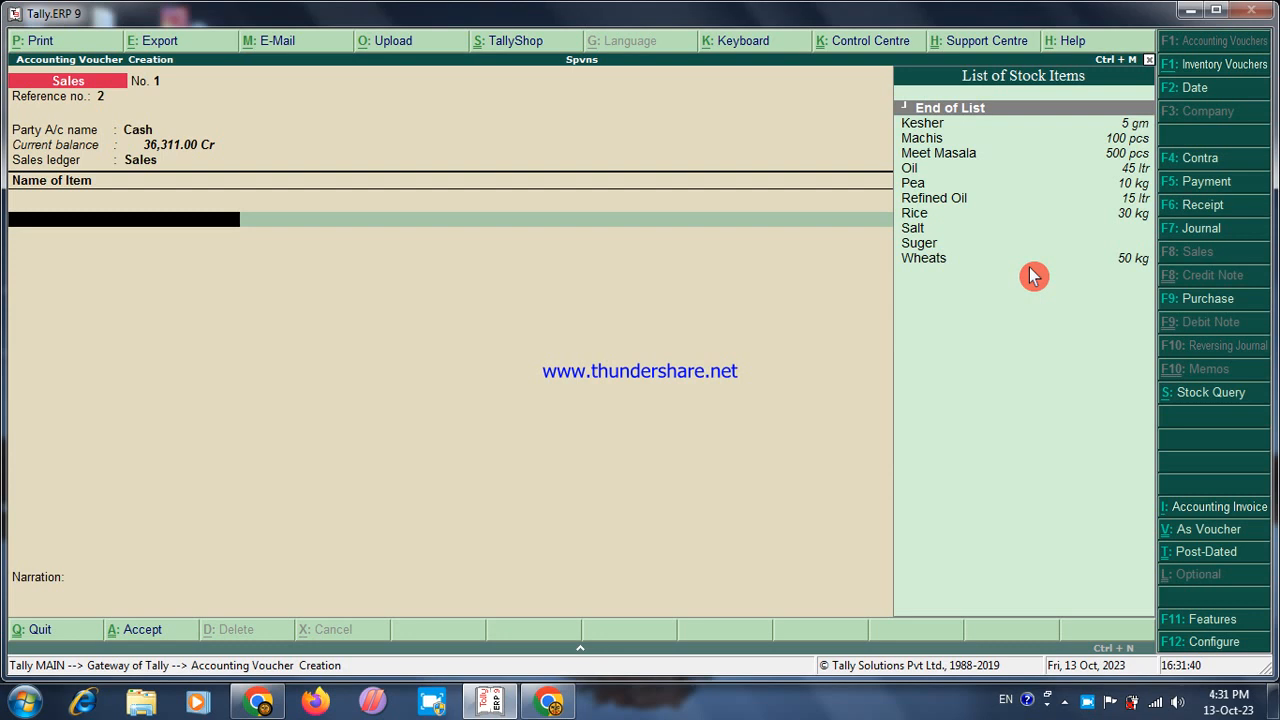
Add Kesher as the first item, with a quantity of 2 gm at a rate of 400
key(Down)
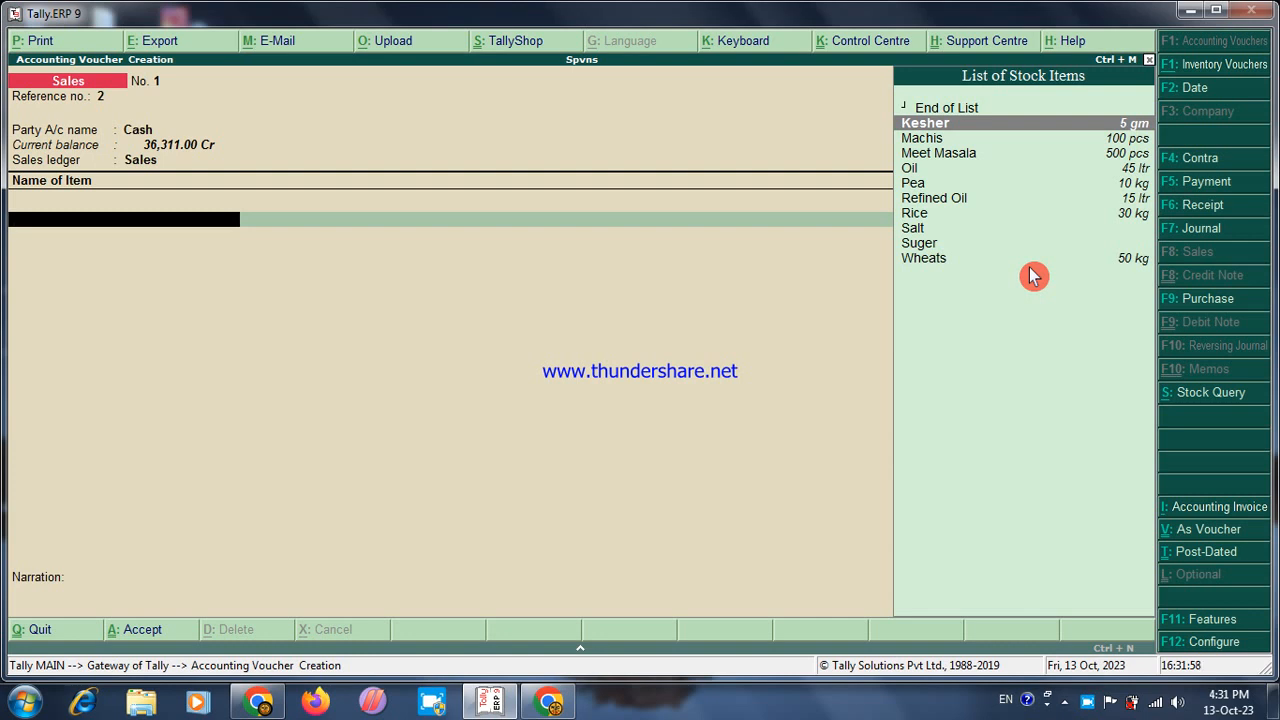
click(925, 244)
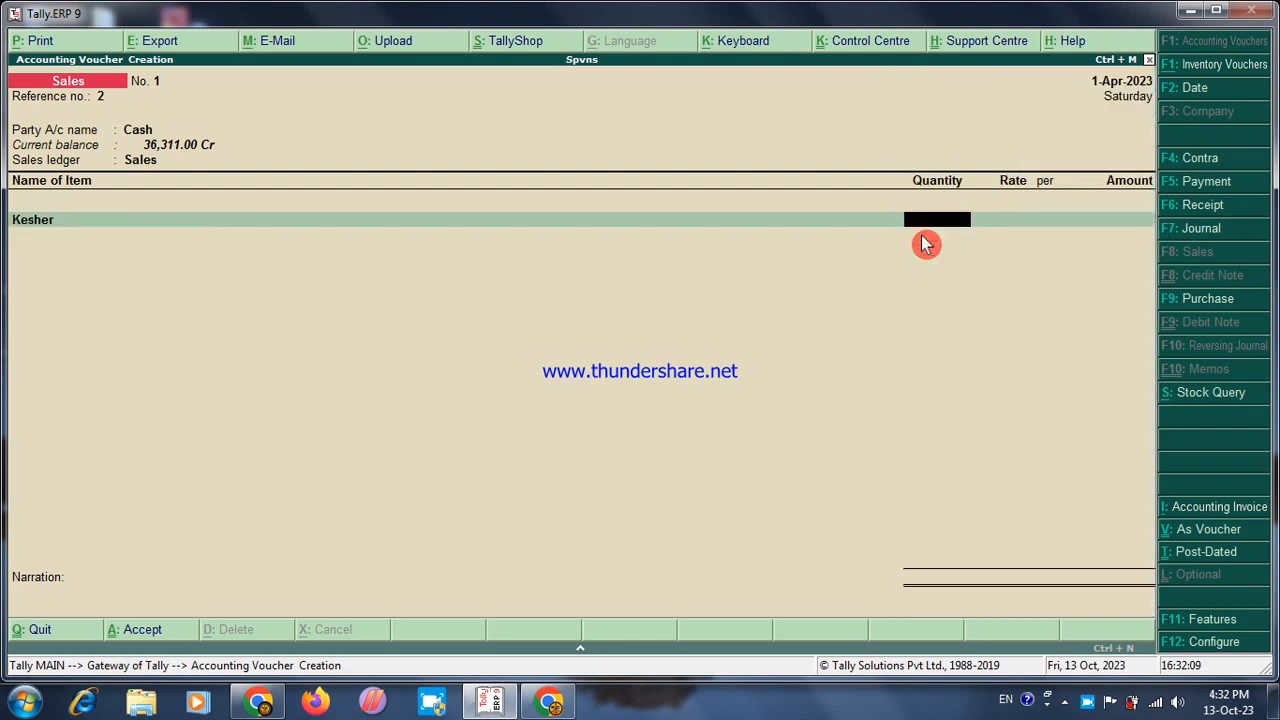
text(2)
key(Return)
text(400)
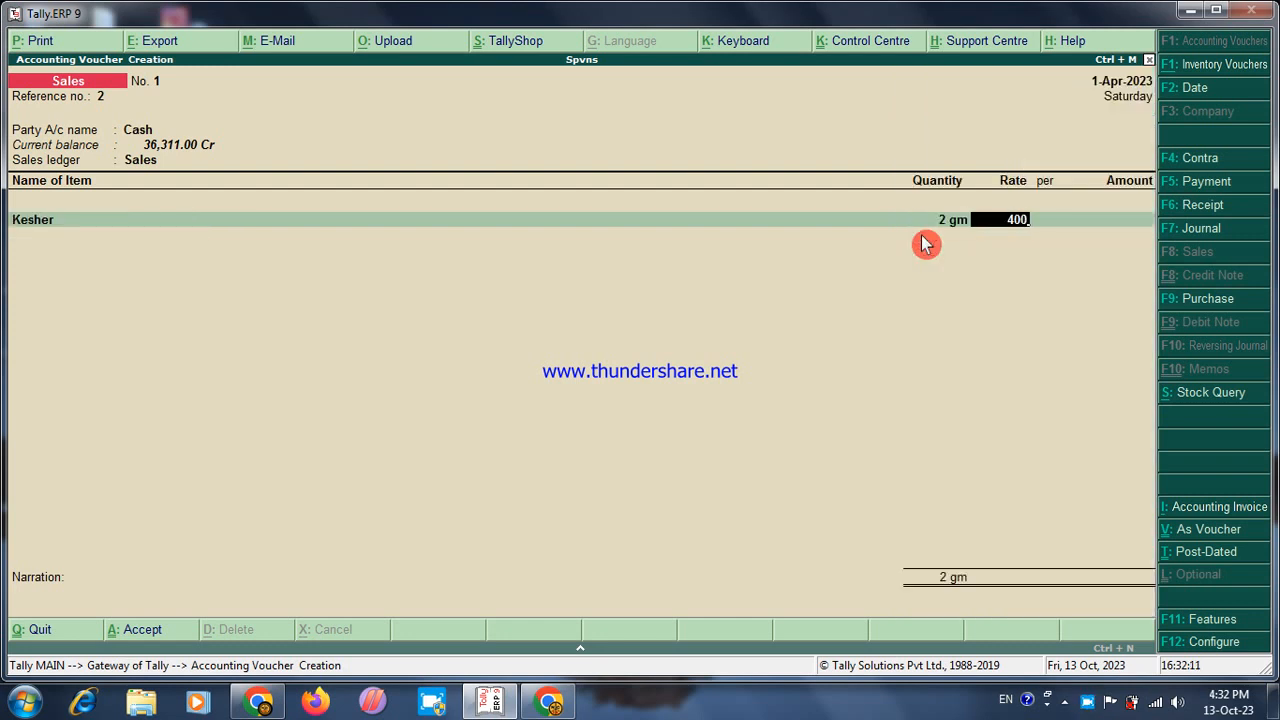
key(Return)
key(Return)
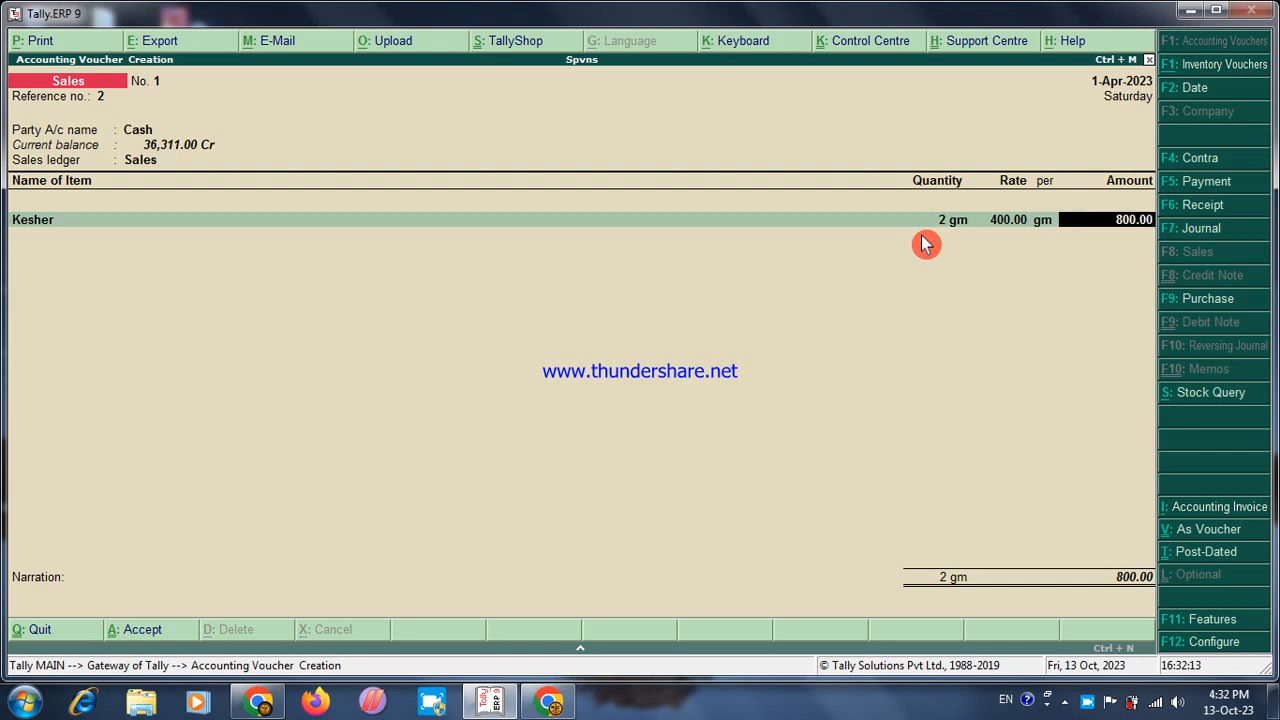
key(Return)
Add Machis as the second item, with a quantity of 20 pcs at a rate of 1.00
key(Down)
key(Down)
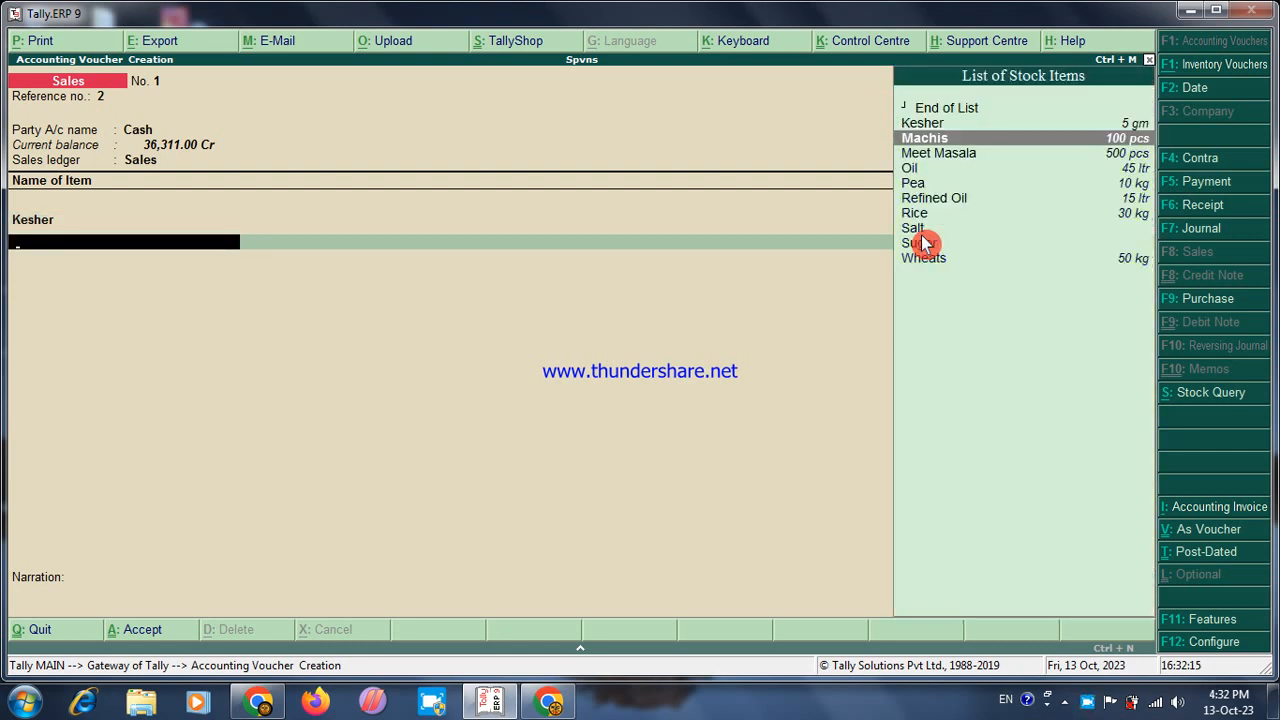
key(Return)
text(20)
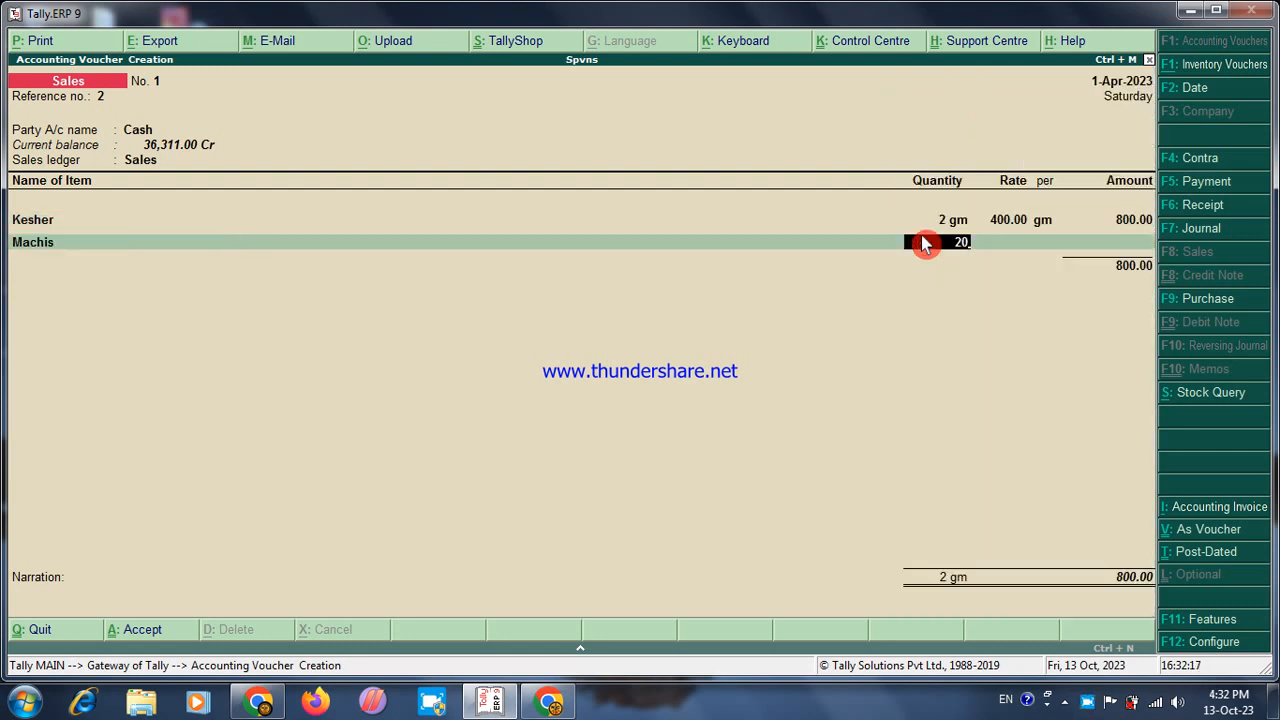
key(Return)
text(1)
key(Return)
key(Return)
key(Return)
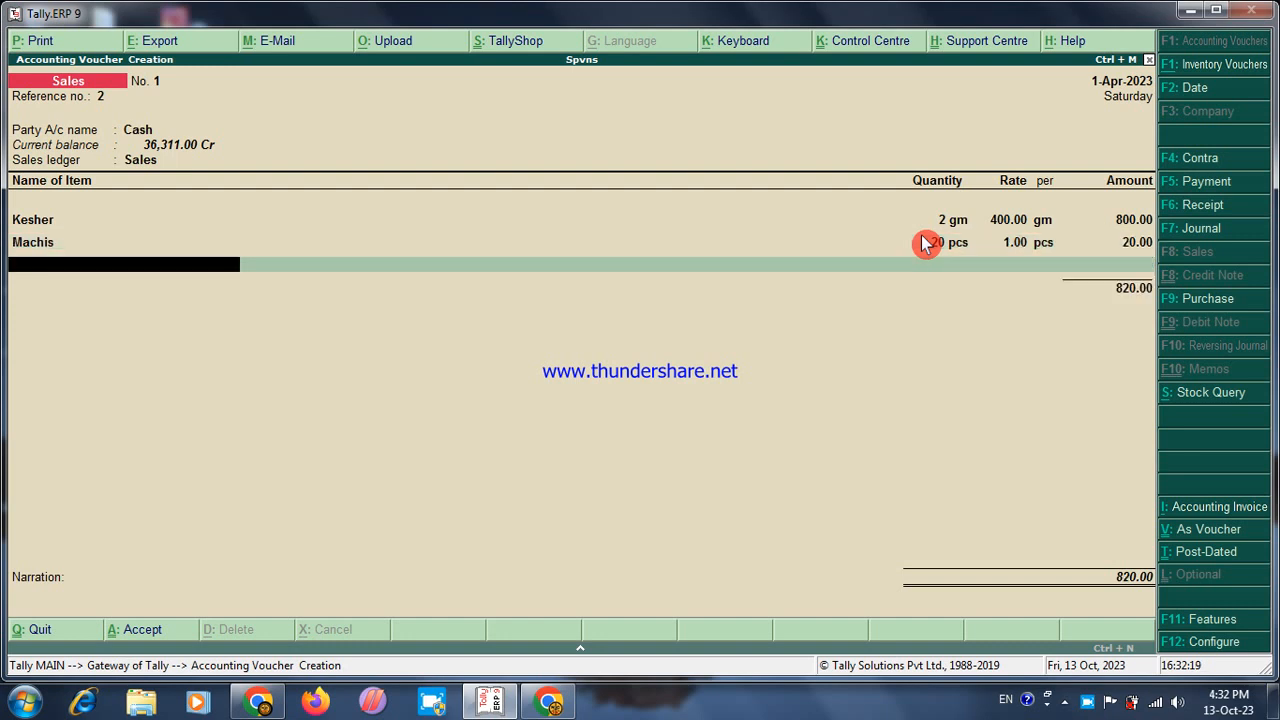
Add Meet Masala as the third item, with a quantity of 100 pcs at a rate of 56.65
key(Down)
key(Down)
key(Down)
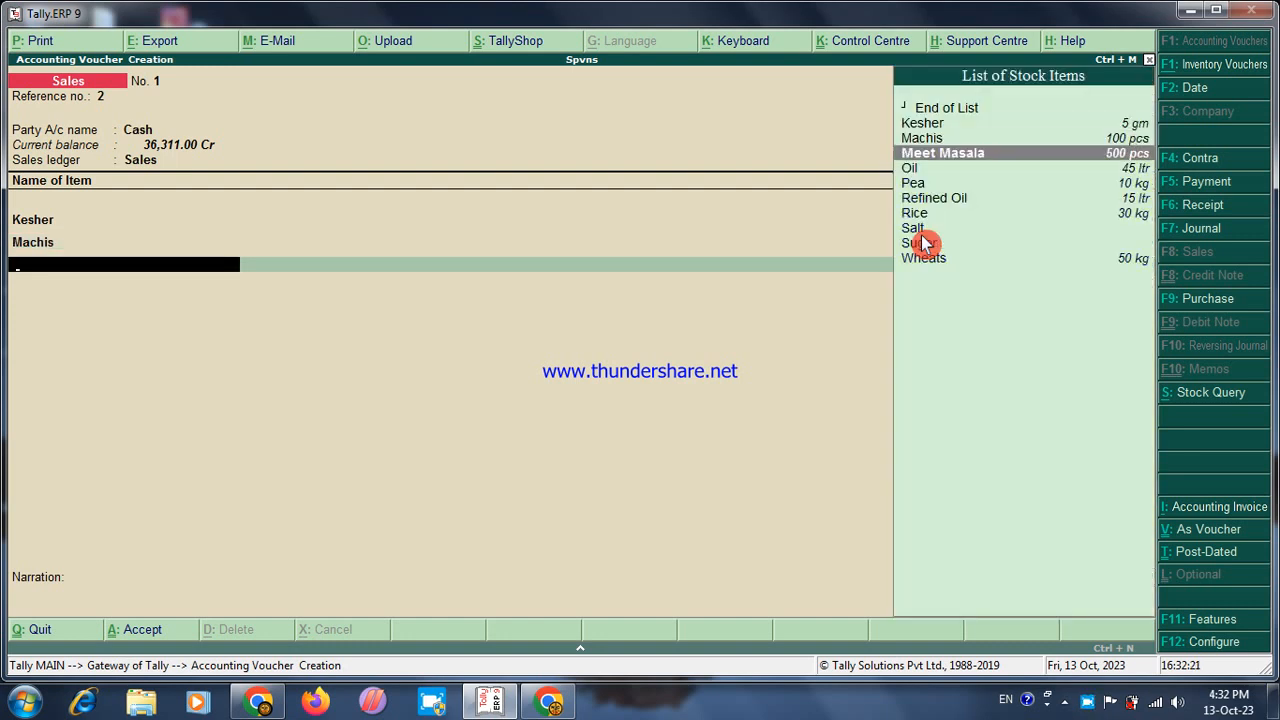
key(Return)
text(100)
key(Return)
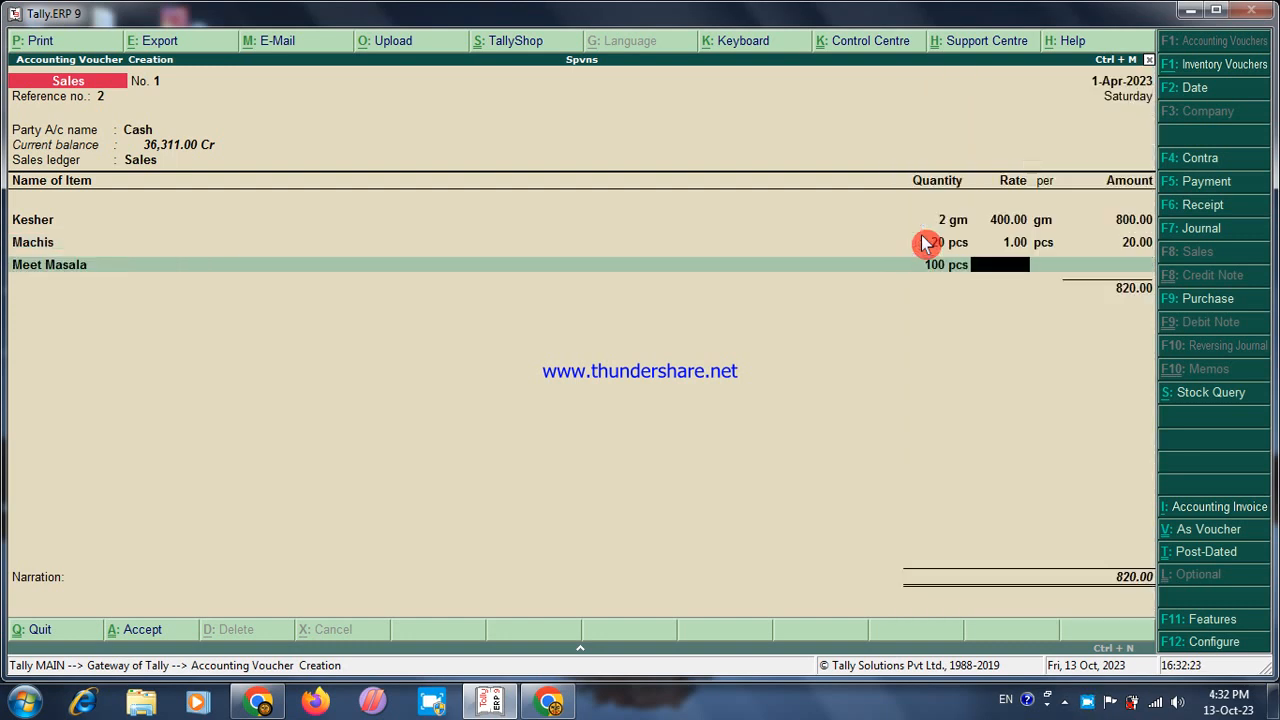
text(56.65)
key(Return)
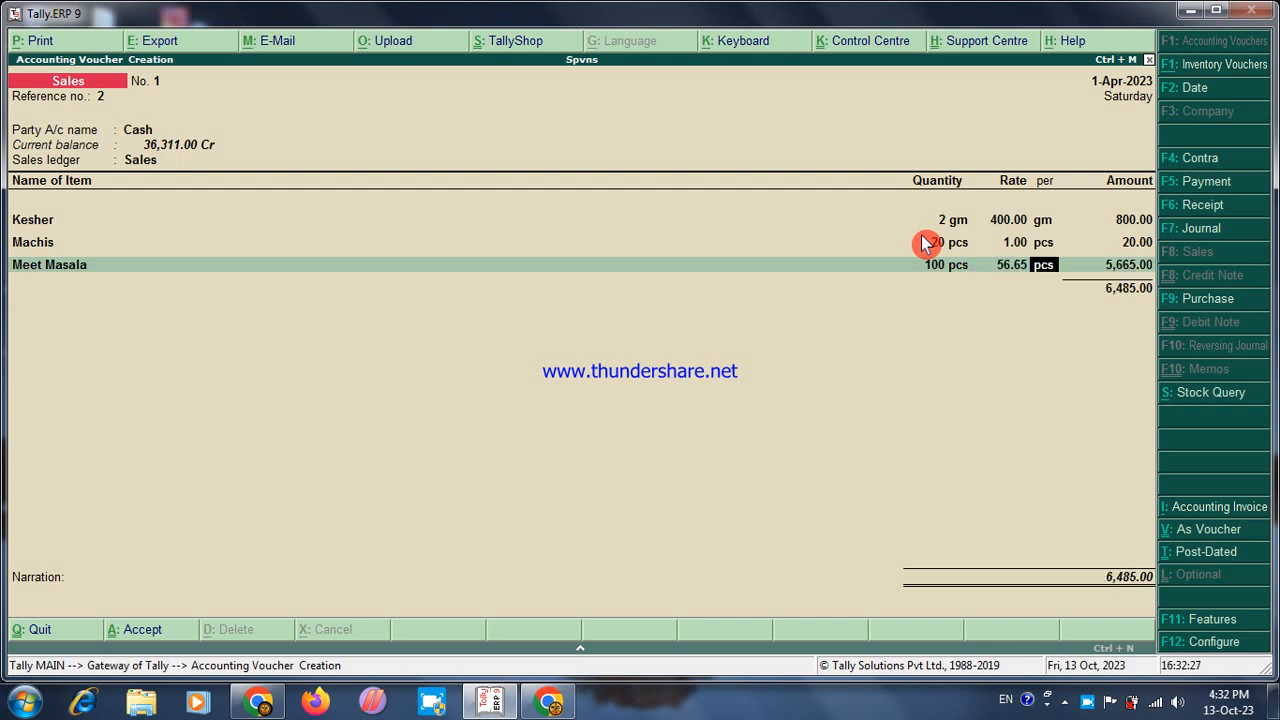
Revise the Meet Masala rate to 56.88 per pcs and accept the line
key(BackSpace)
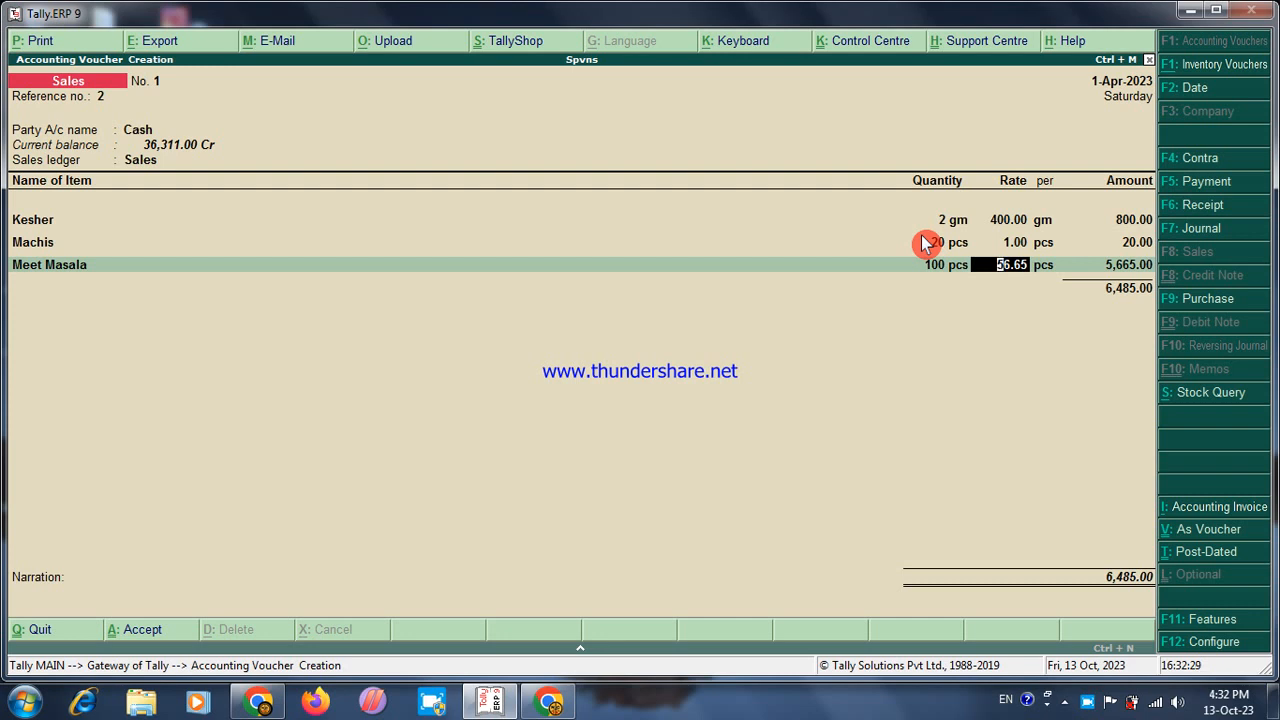
text(56.67)
key(Return)
key(BackSpace)
text(56.88)
key(Return)
key(Return)
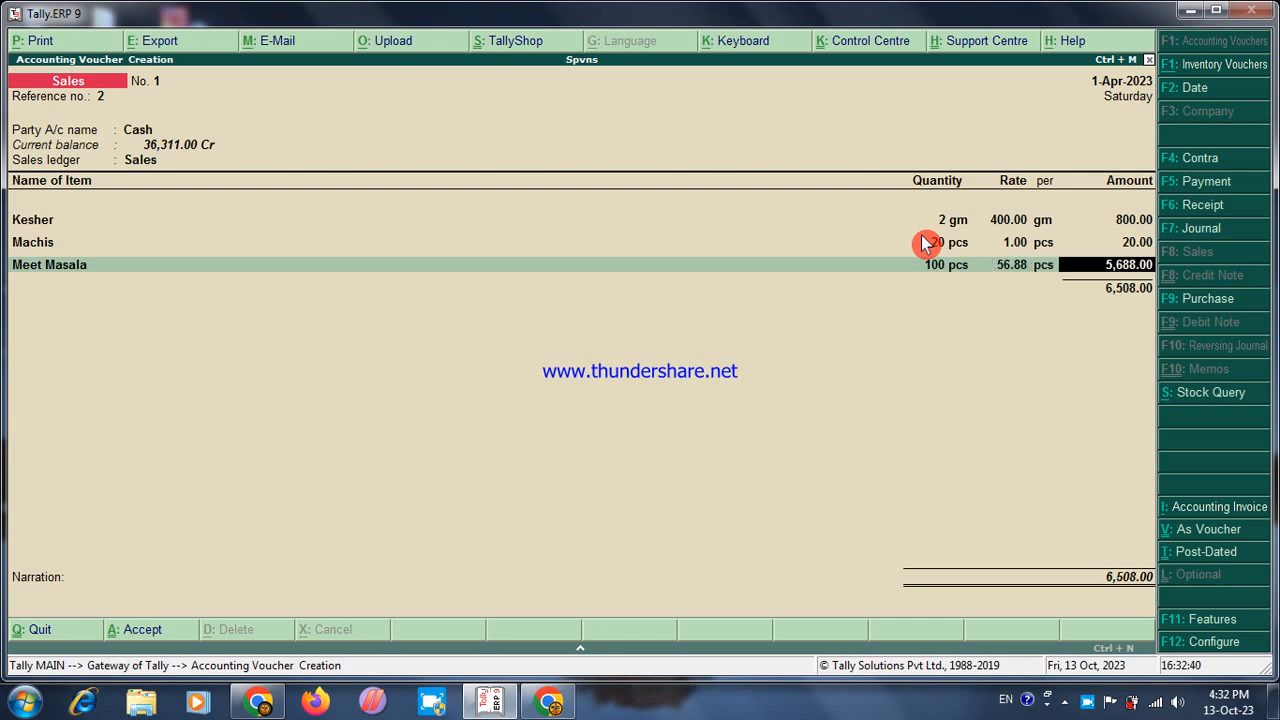
key(Return)
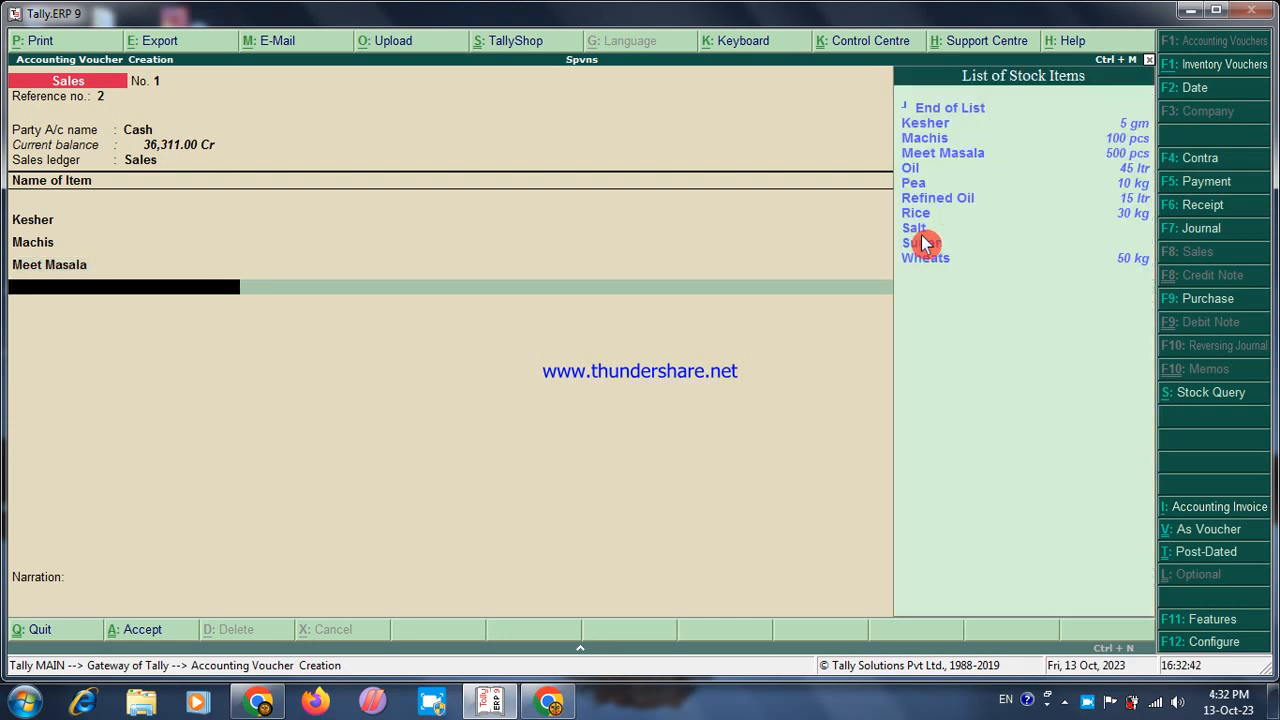
Add Oil as the fourth item, with a quantity of 5 ltr at a rate of 190.20
key(Down)
key(Down)
key(Down)
key(Return)
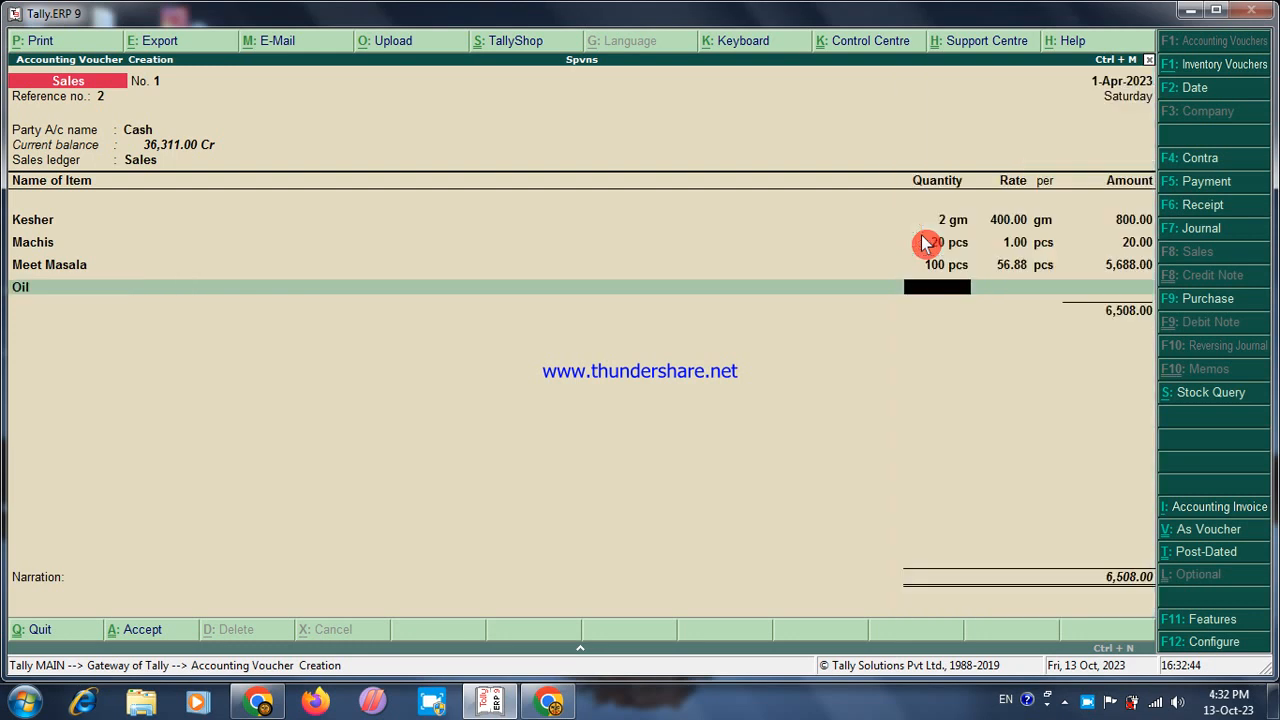
key(Return)
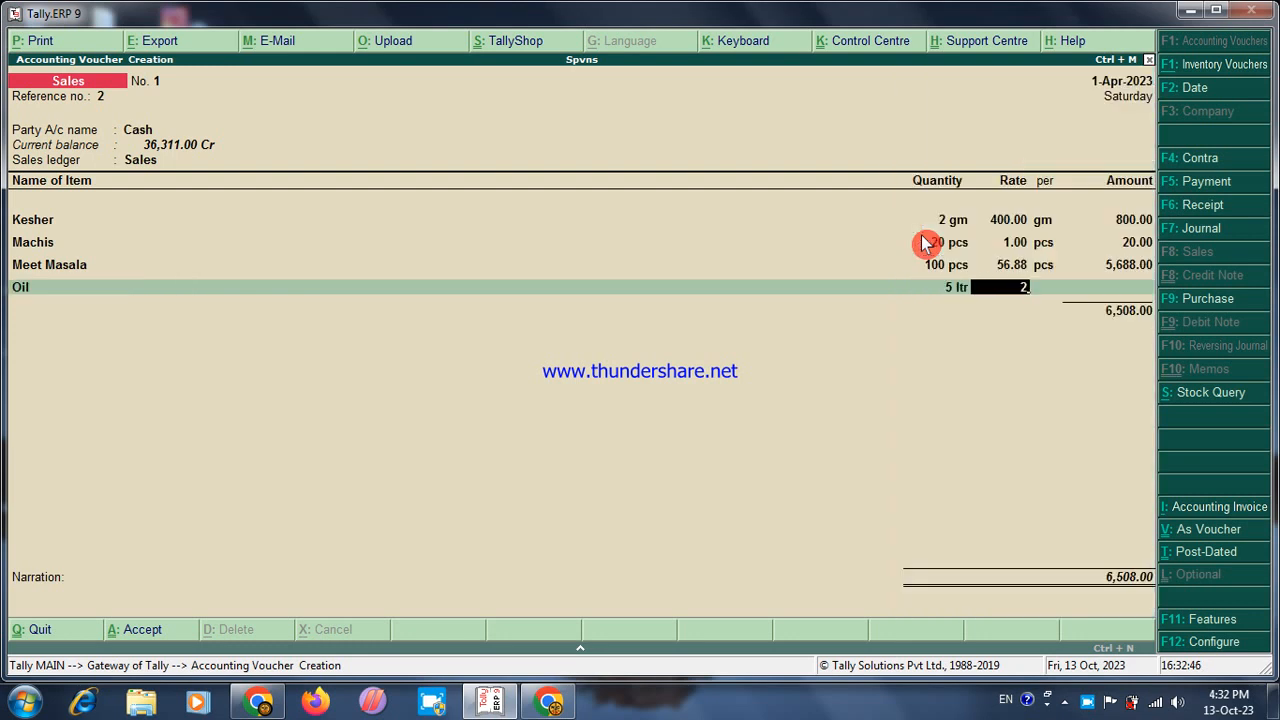
text(190.20)
key(Return)
Revise the Oil rate to 190.23 per ltr and accept the line
key(BackSpace)
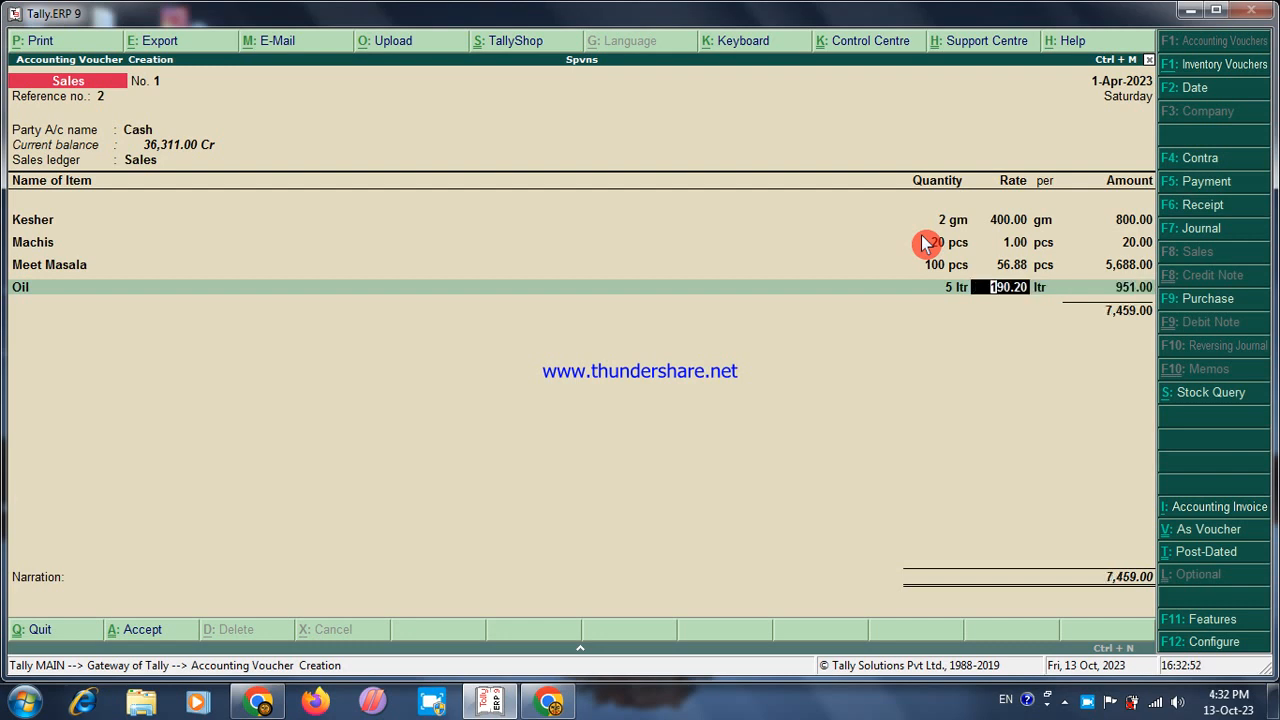
key(BackSpace)
text(190/)
key(BackSpace)
text(.23)
key(Return)
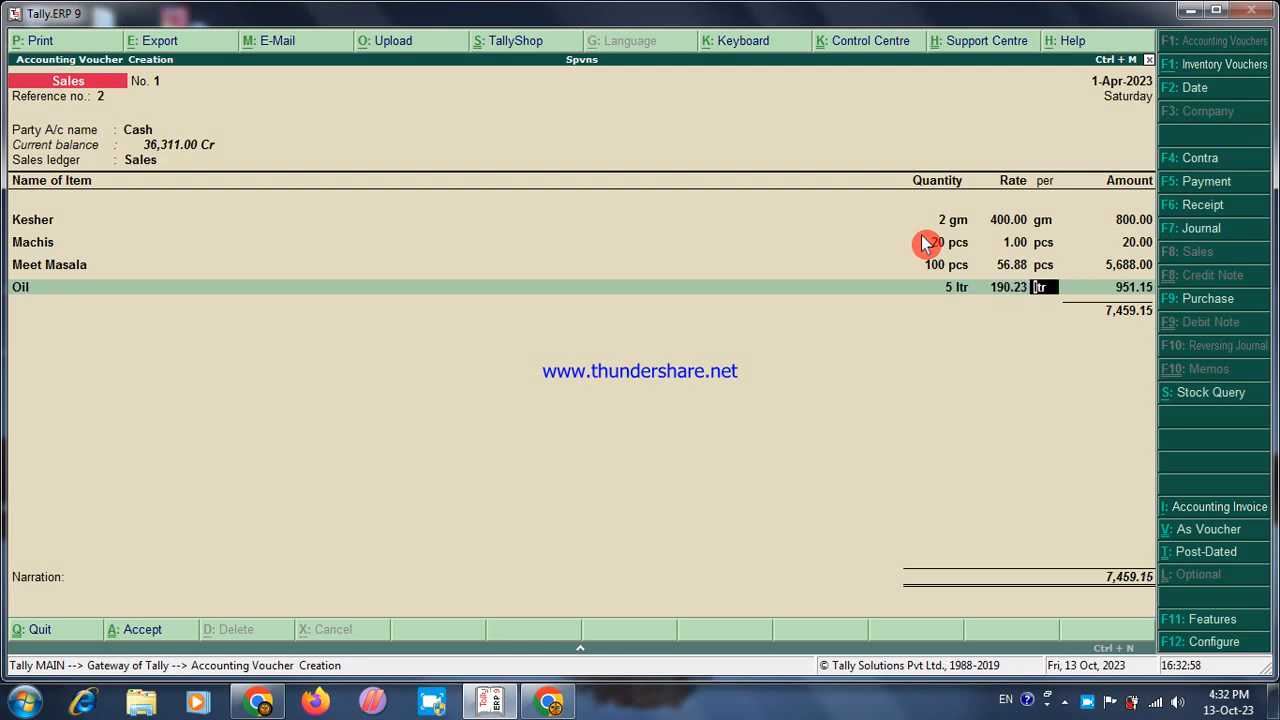
key(Return)
key(Return)
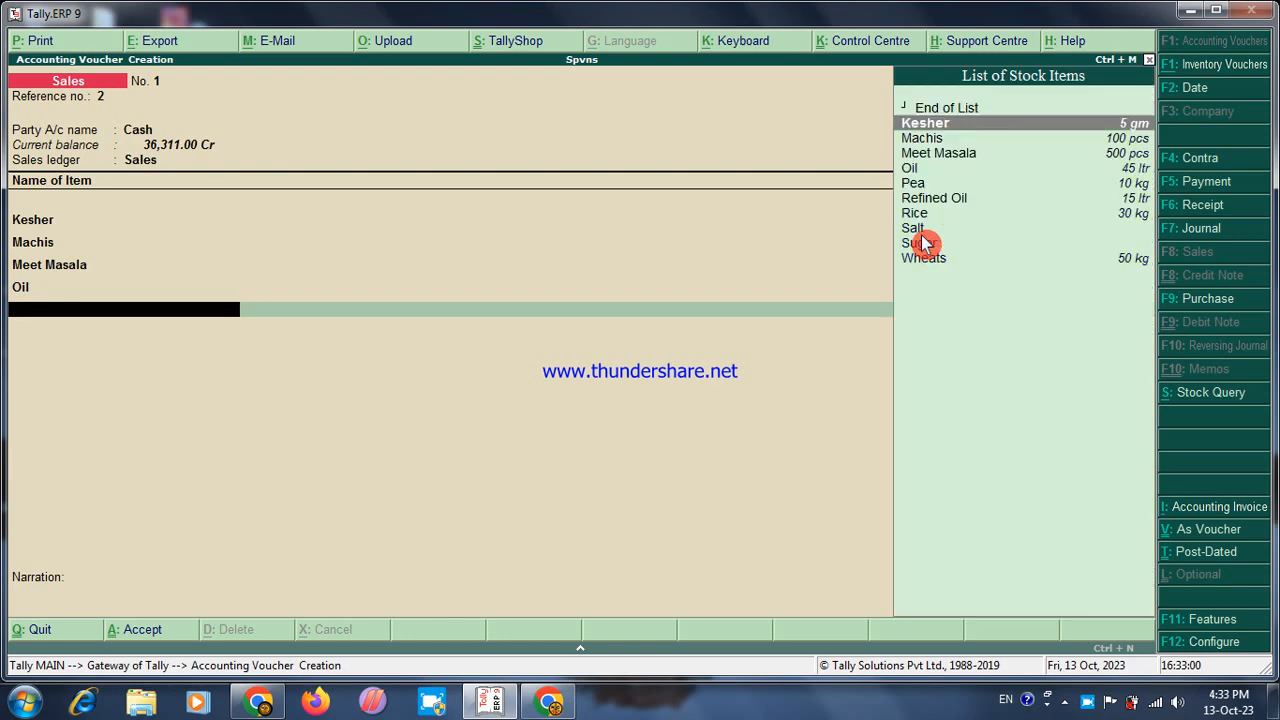
Add Pea as the fifth item, with a quantity of 2 kg at a rate of 110 per kg
key(Down)
key(Down)
key(Down)
key(Down)
key(Return)
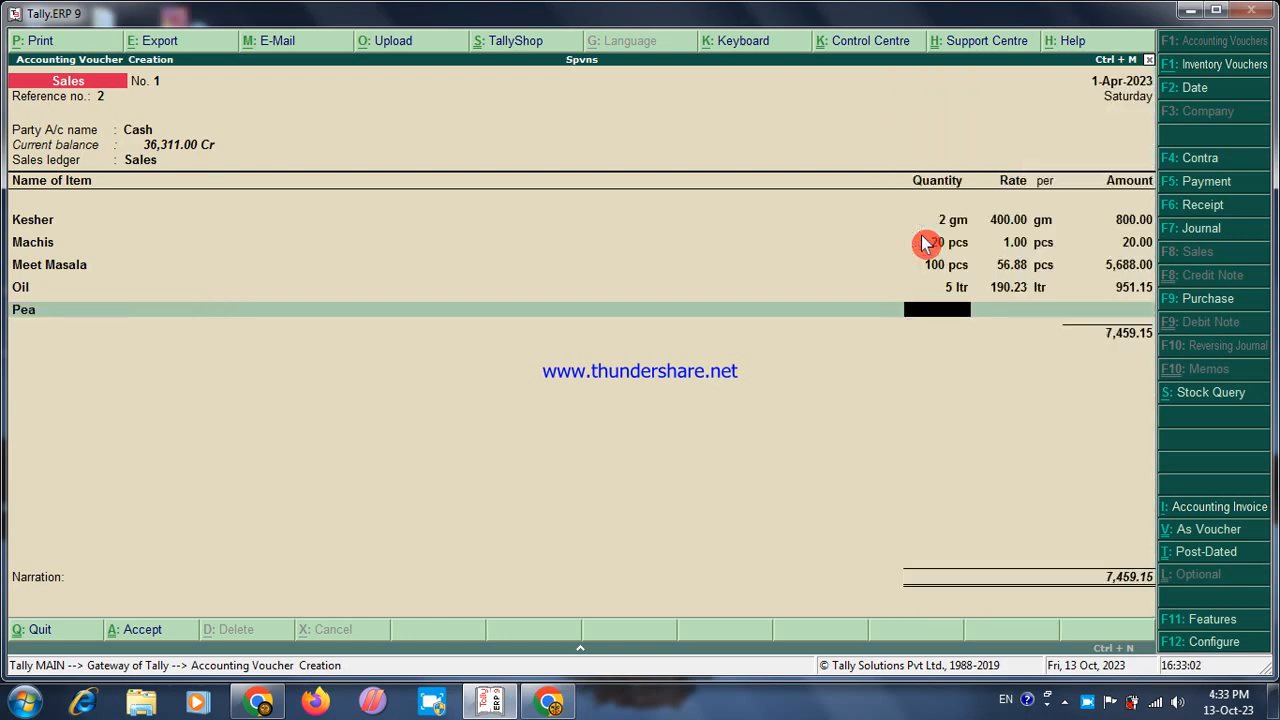
text(2)
key(Return)
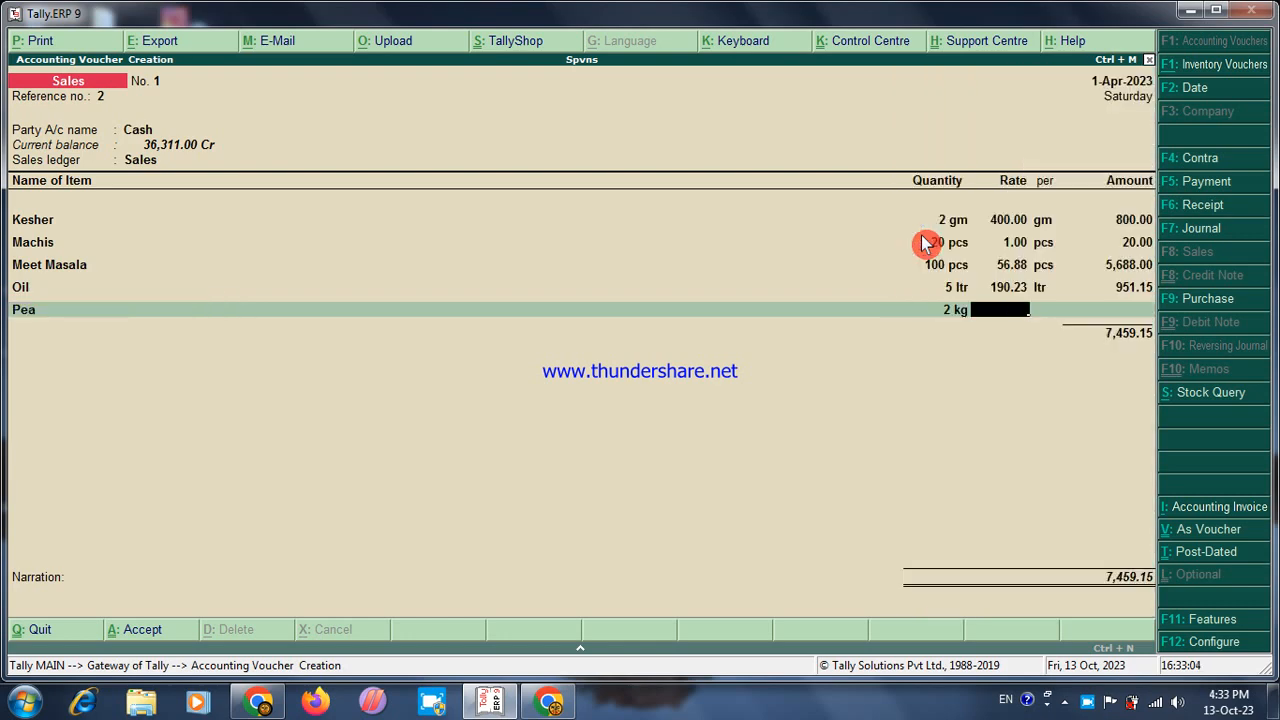
text(110)
key(Return)
key(Return)
key(Return)
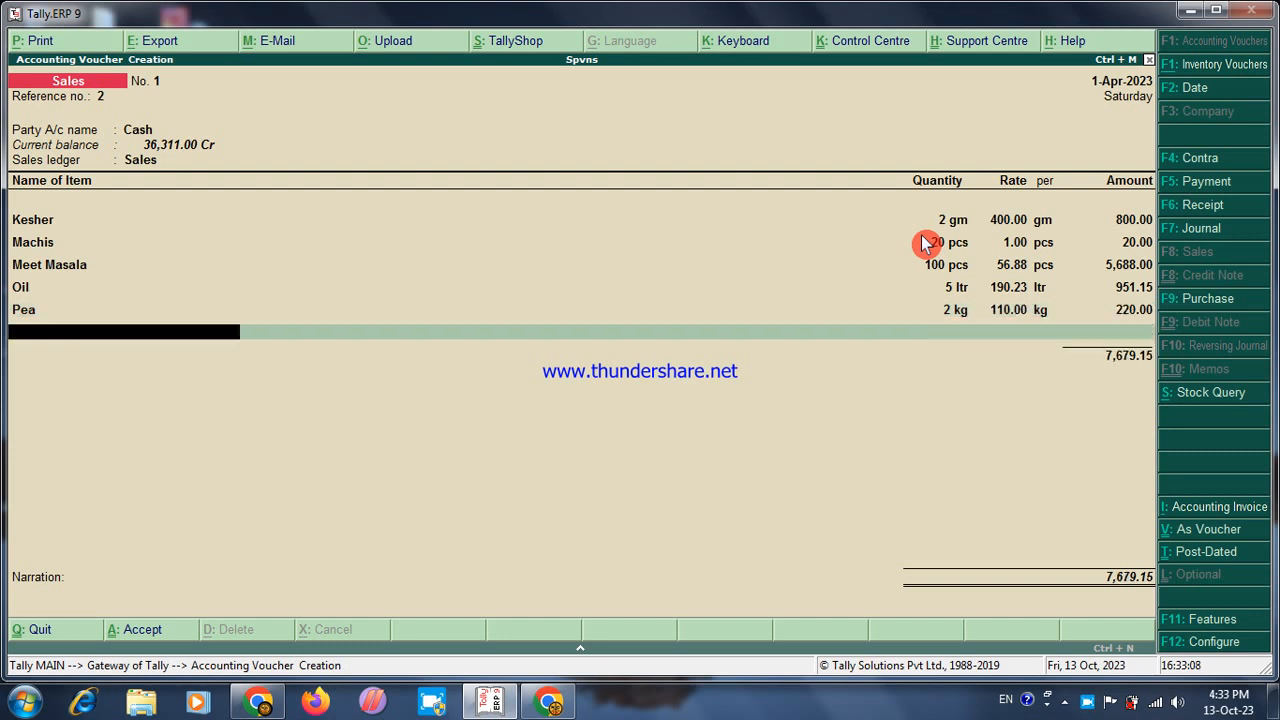
End the item list, add the Roundoff ledger below it, and save the sales voucher
key(Return)
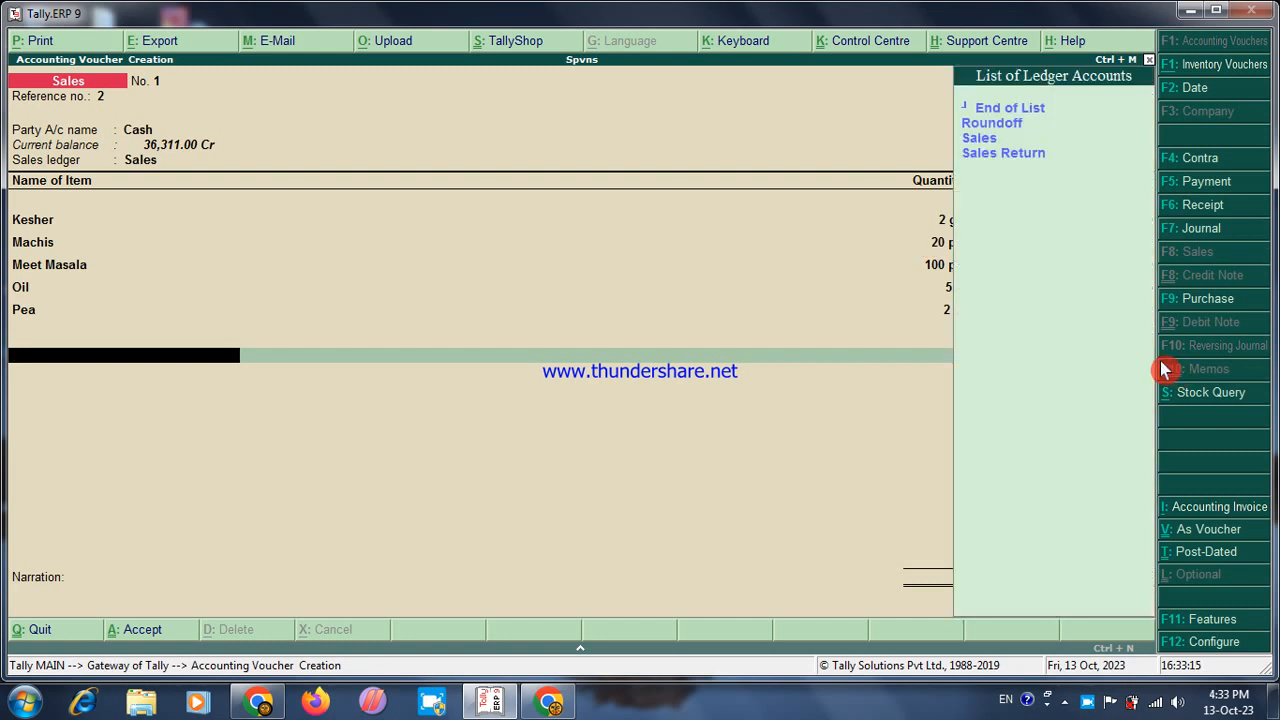
key(Down)
key(Return)
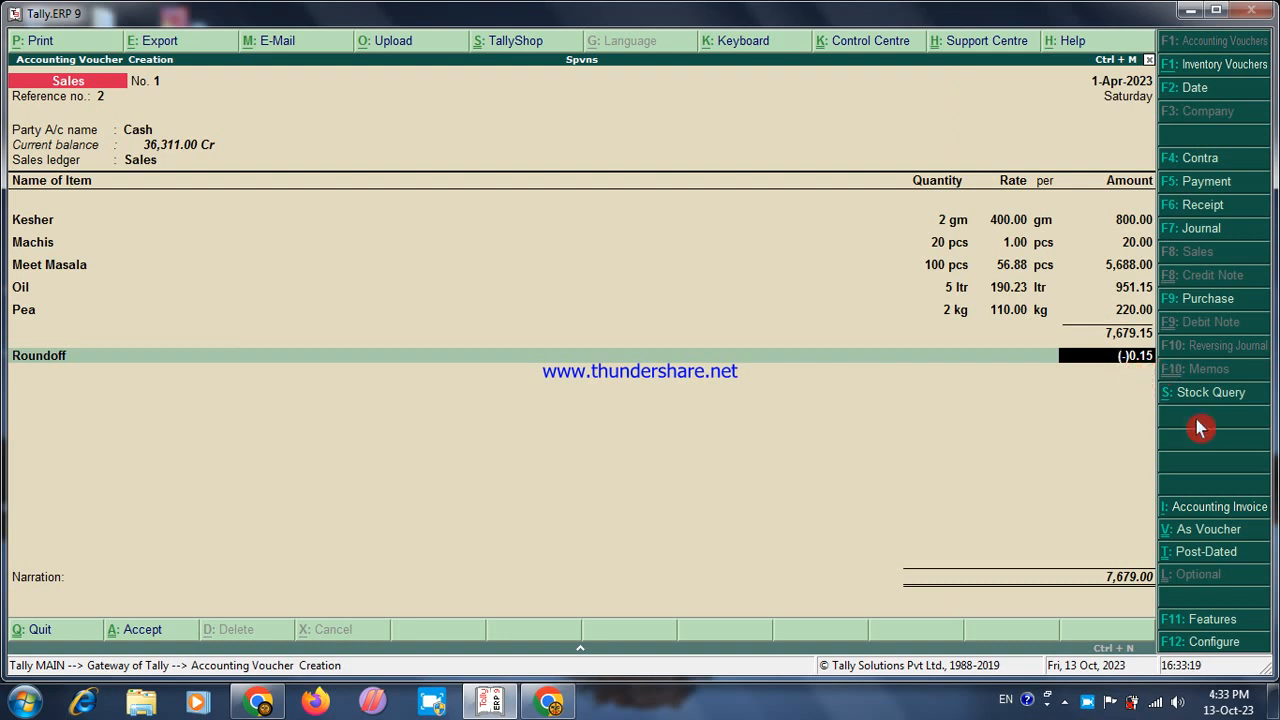
key(Return)
key(Return)
key(Return)
key(Return)
key(Return)
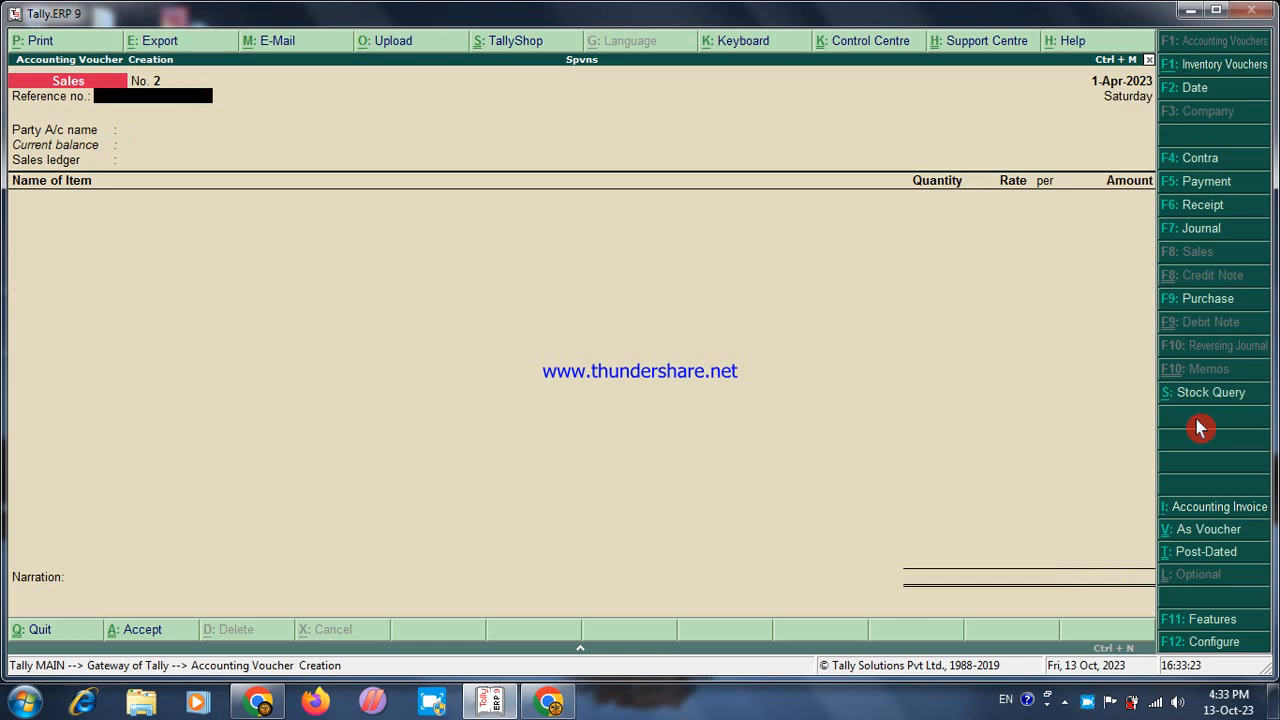
Reopen the saved sales voucher and examine its invoice in a zoomed print preview
key(Page_Up)
key(alt+p)
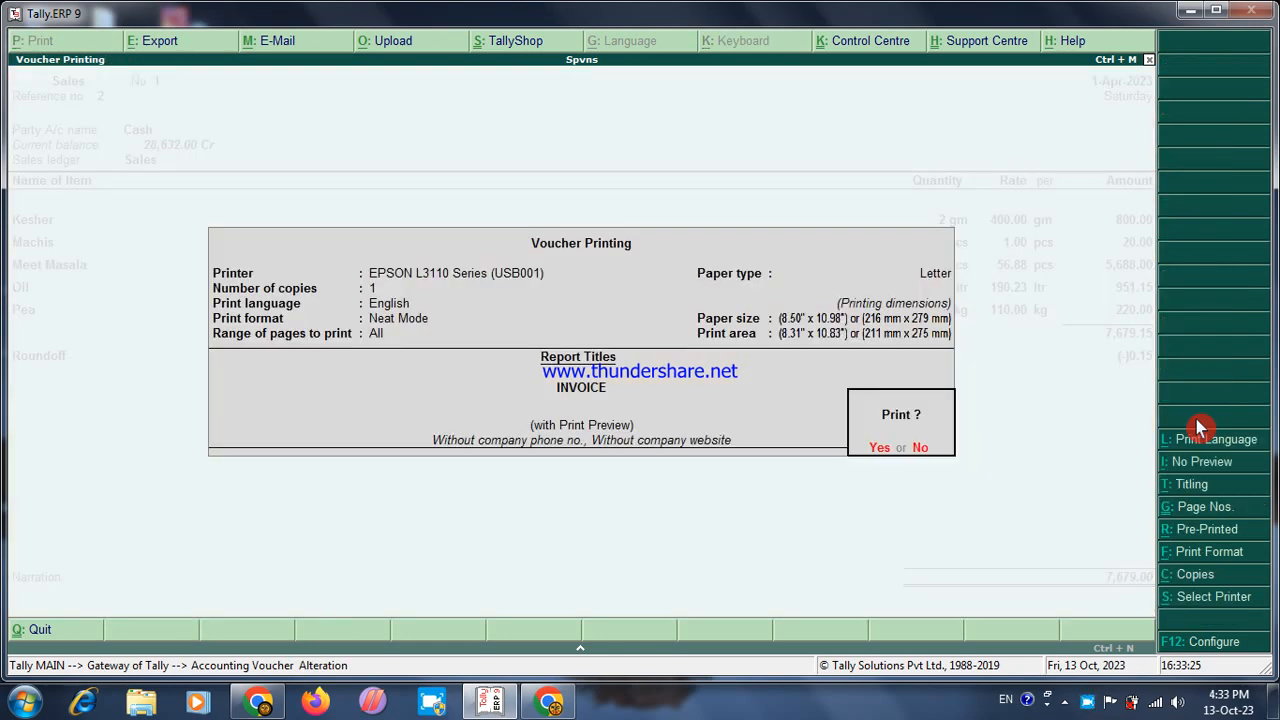
key(Return)
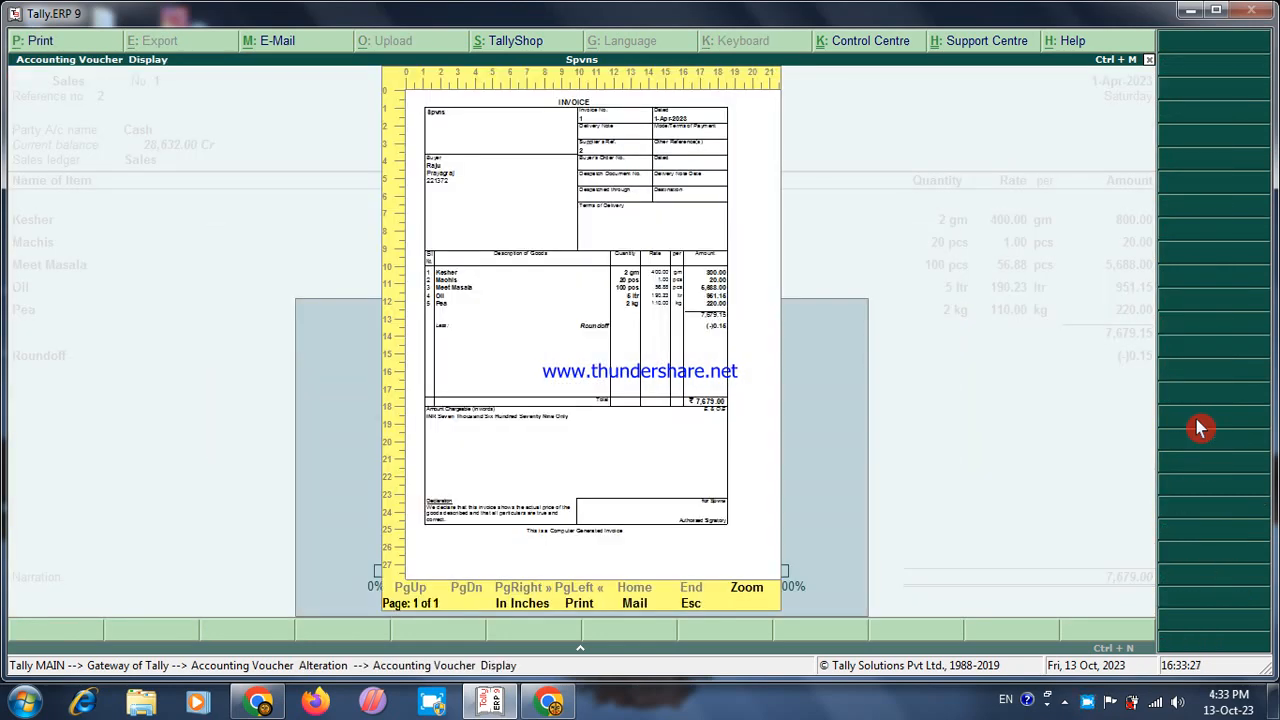
key(alt+z)
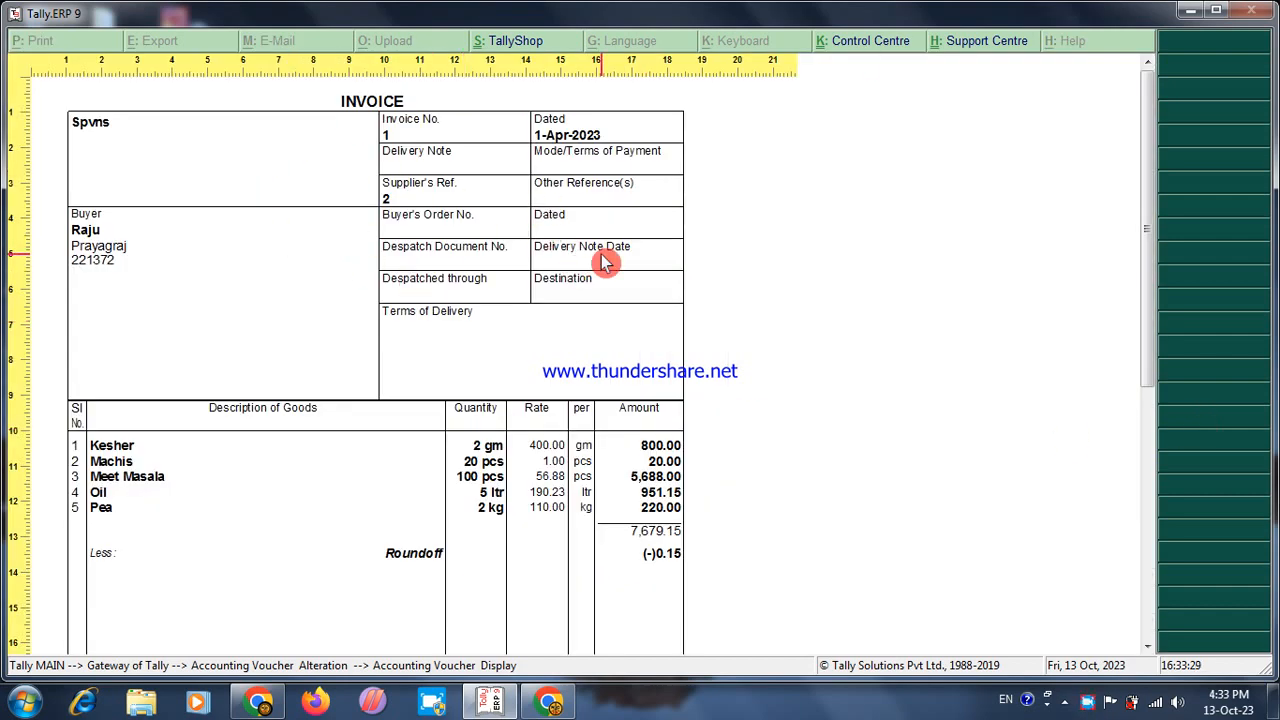
key(alt+z)
key(Escape)
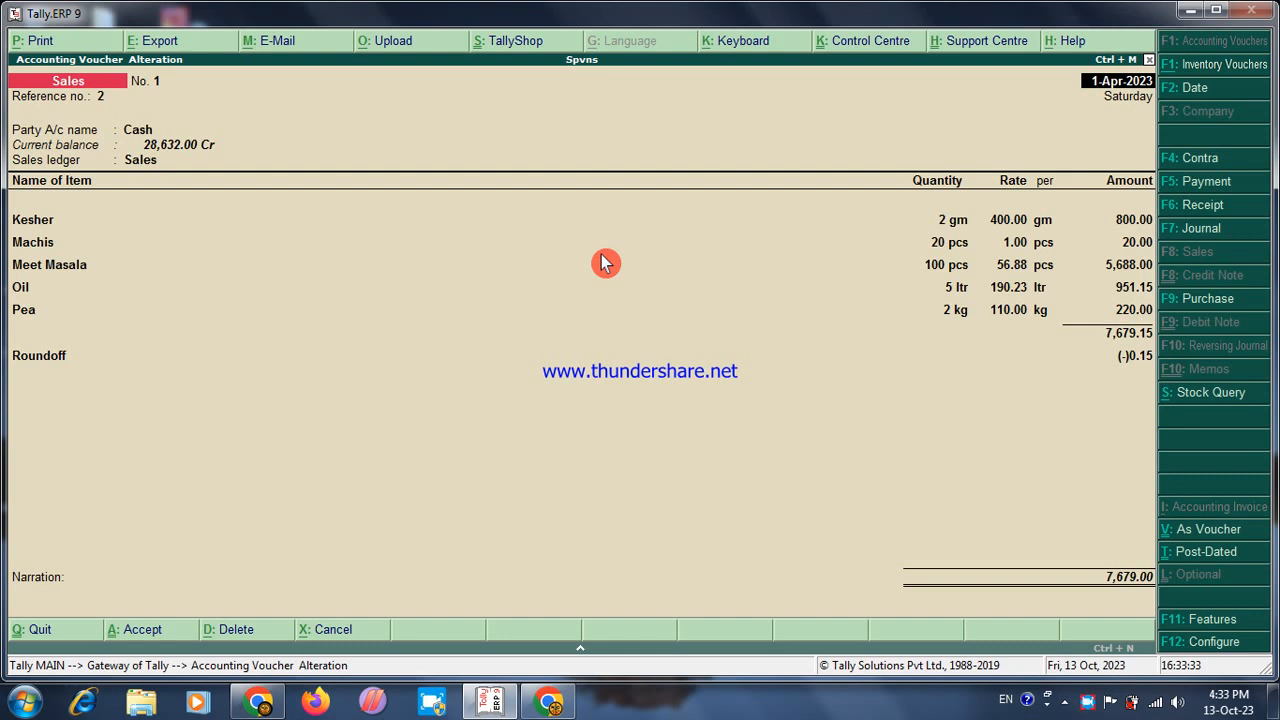
Export the sales voucher to Excel with the current export settings
key(alt+e)
key(Return)
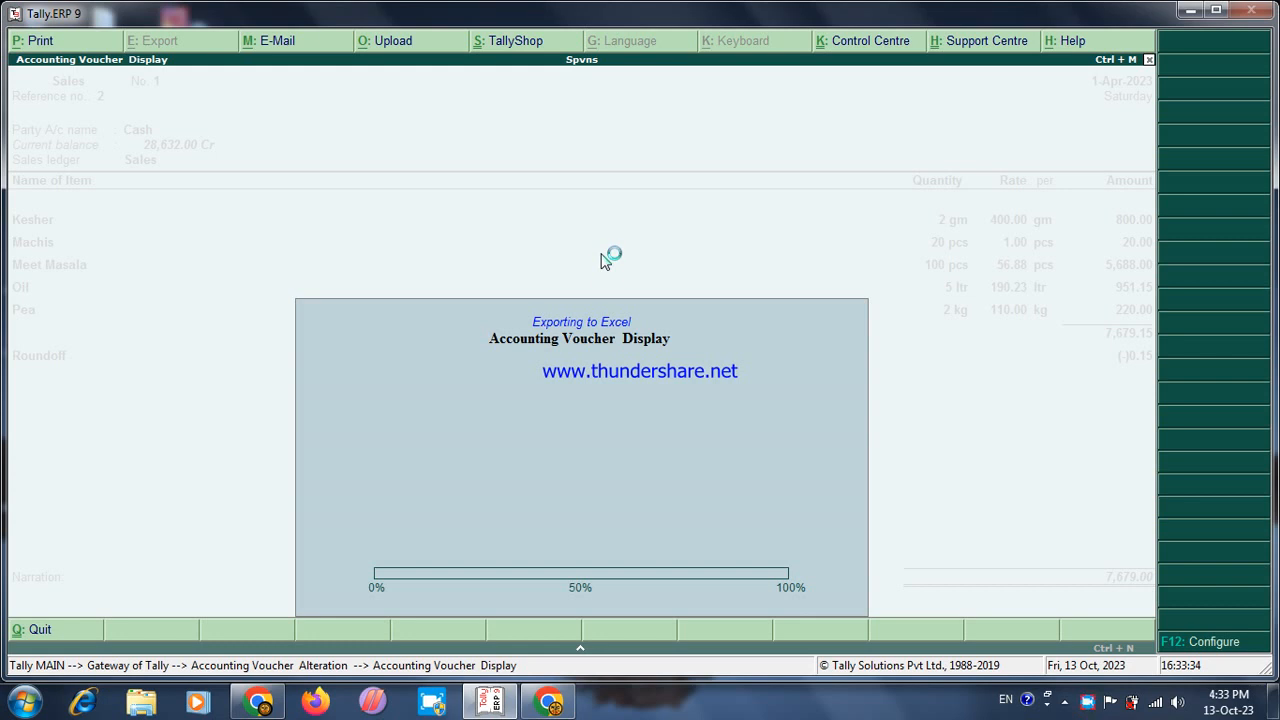
click(601, 255)
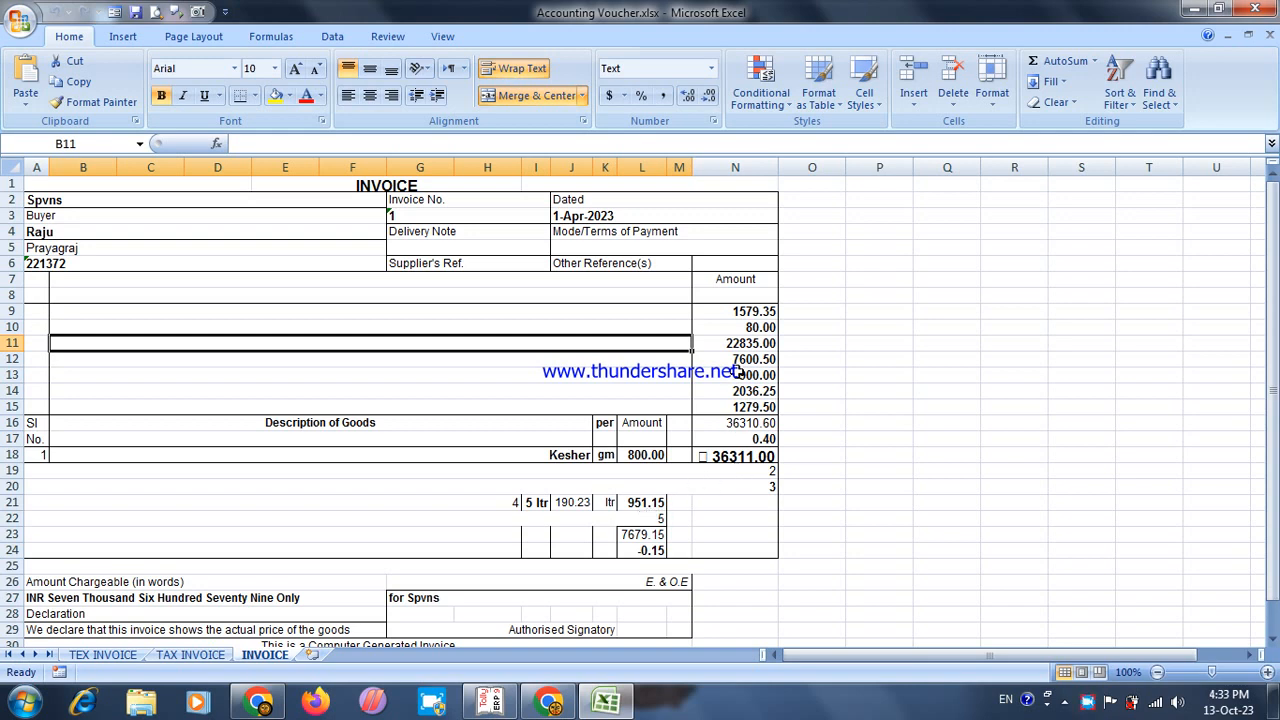
Examine the amounts in column N of the exported INVOICE sheet
click(750, 311)
click(745, 343)
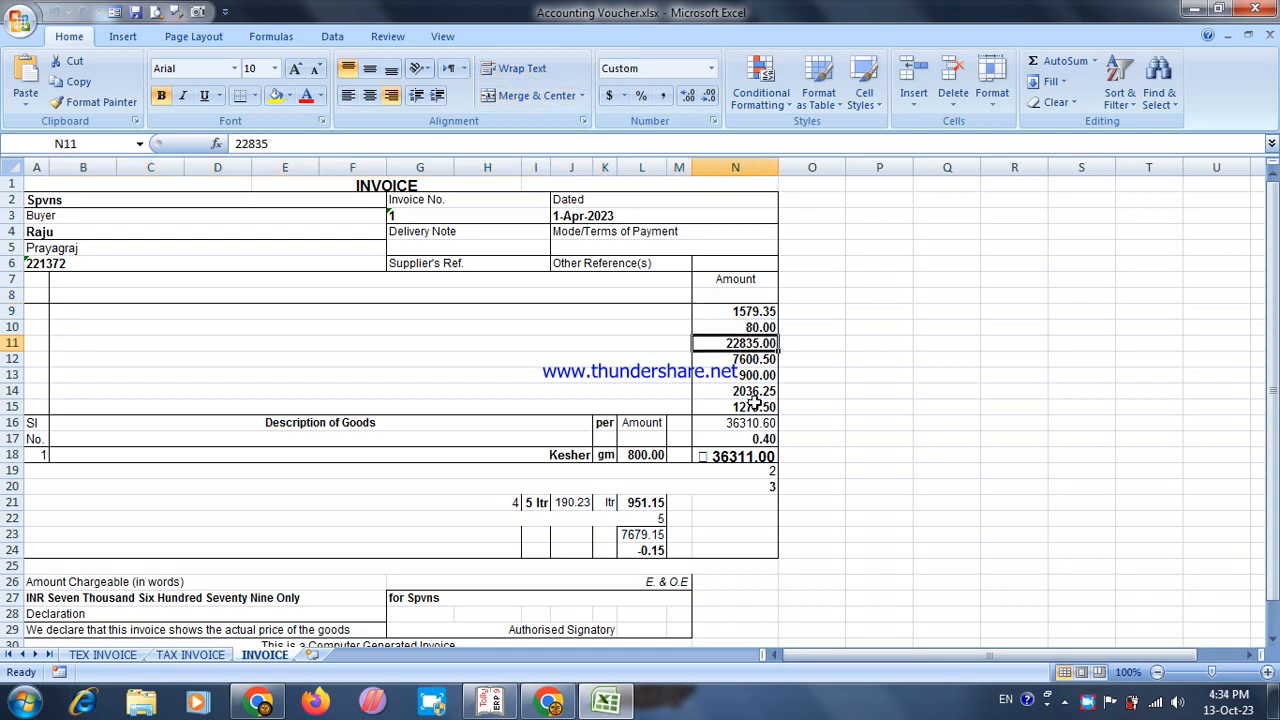
click(753, 406)
click(750, 423)
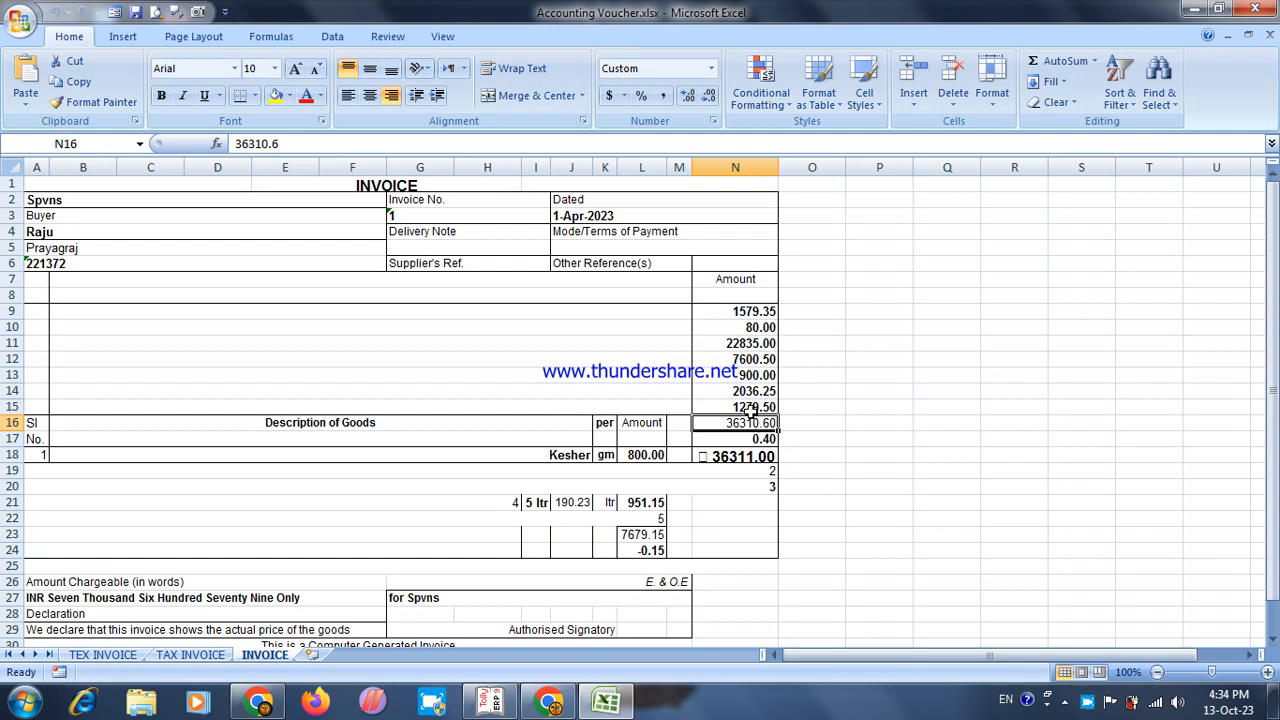
drag(1272, 290, 1272, 306)
click(748, 314)
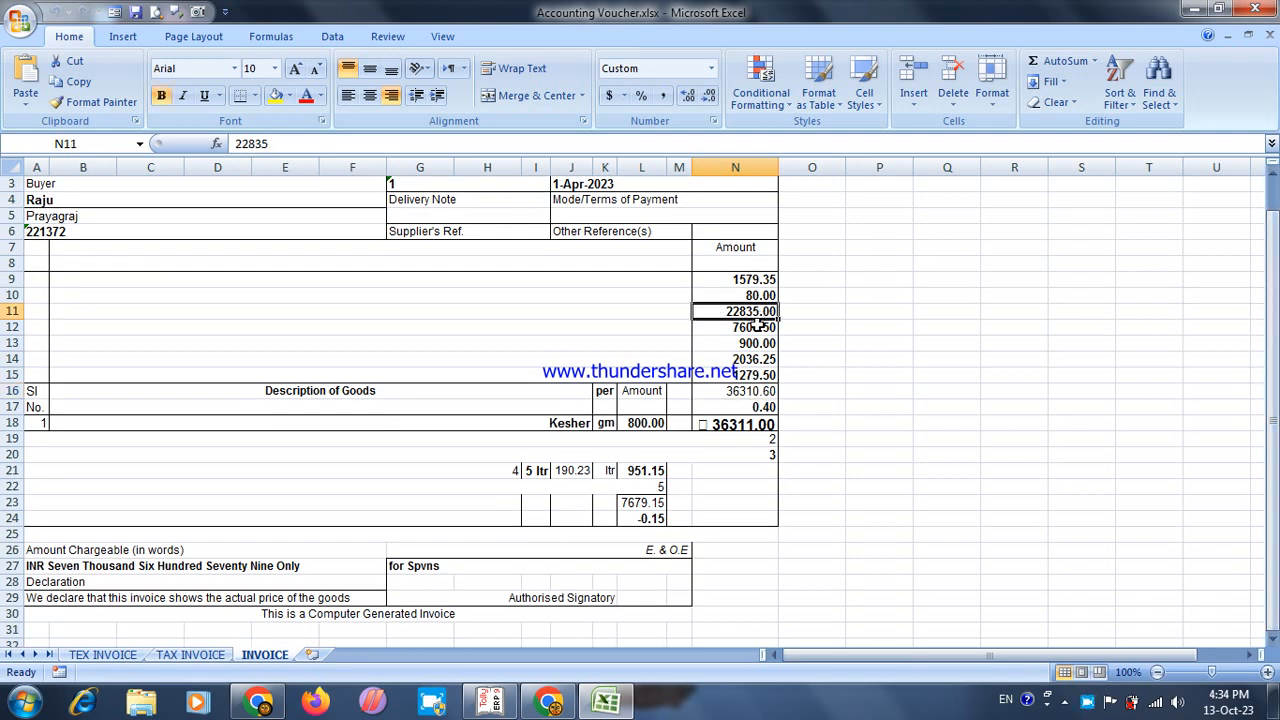
click(755, 346)
click(755, 373)
click(750, 328)
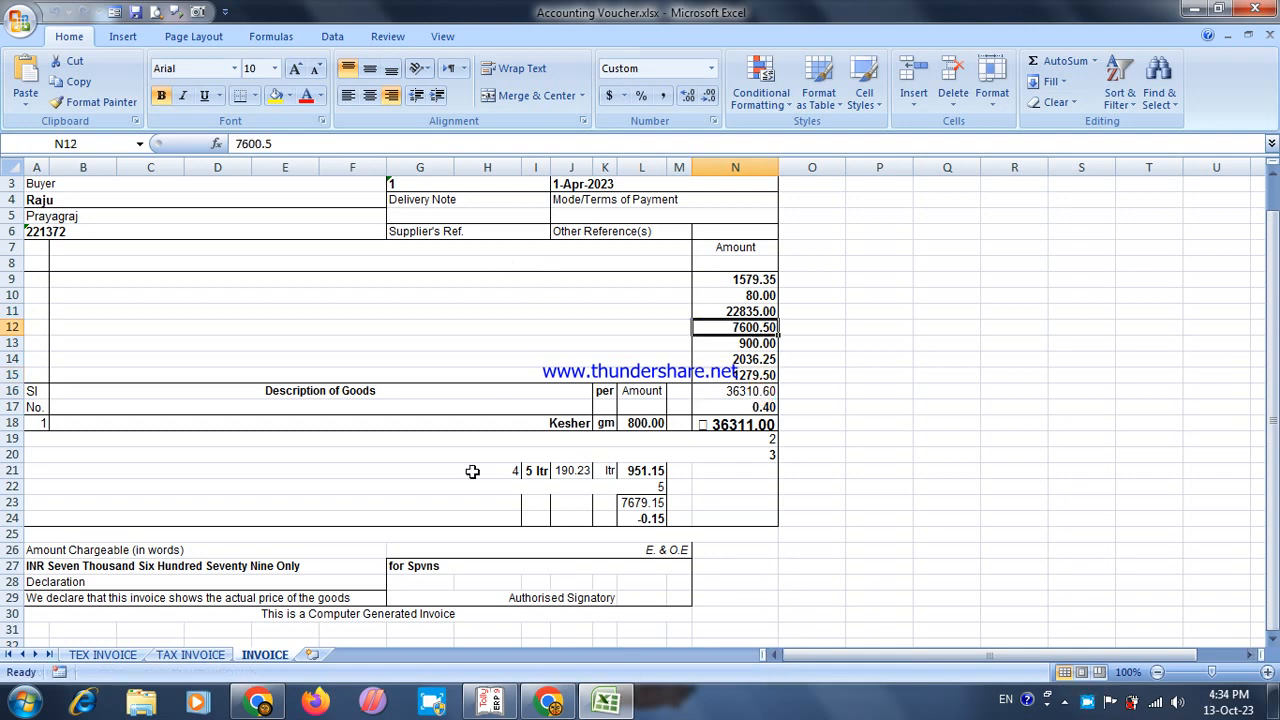
Clear all contents and formatting from the entire INVOICE sheet
click(14, 170)
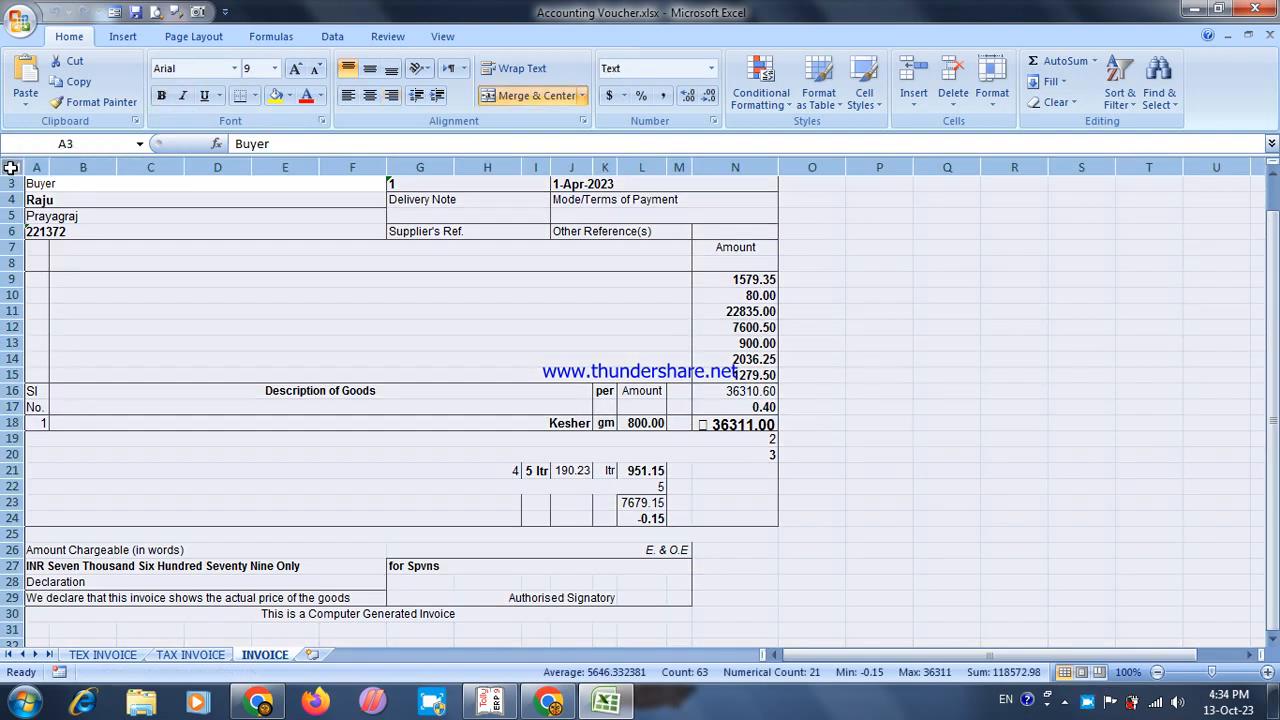
click(1080, 110)
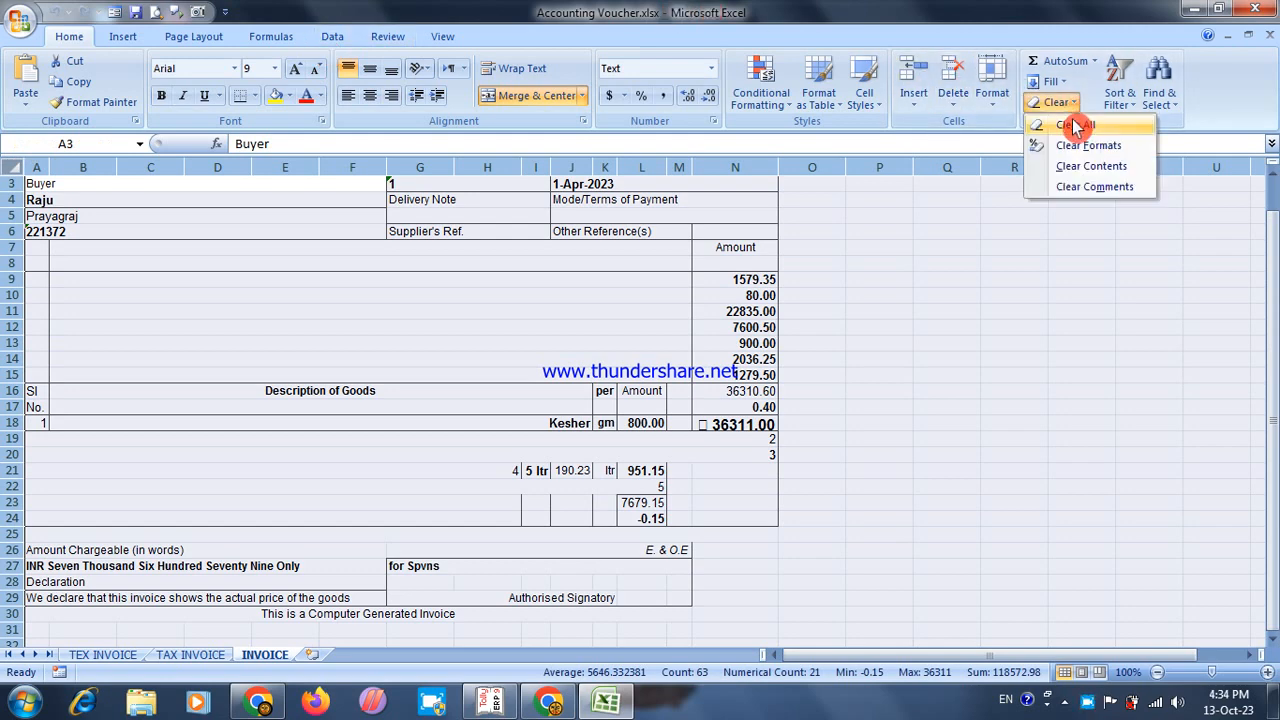
click(1073, 121)
Autofit the column widths and row heights across the whole INVOICE sheet
click(994, 95)
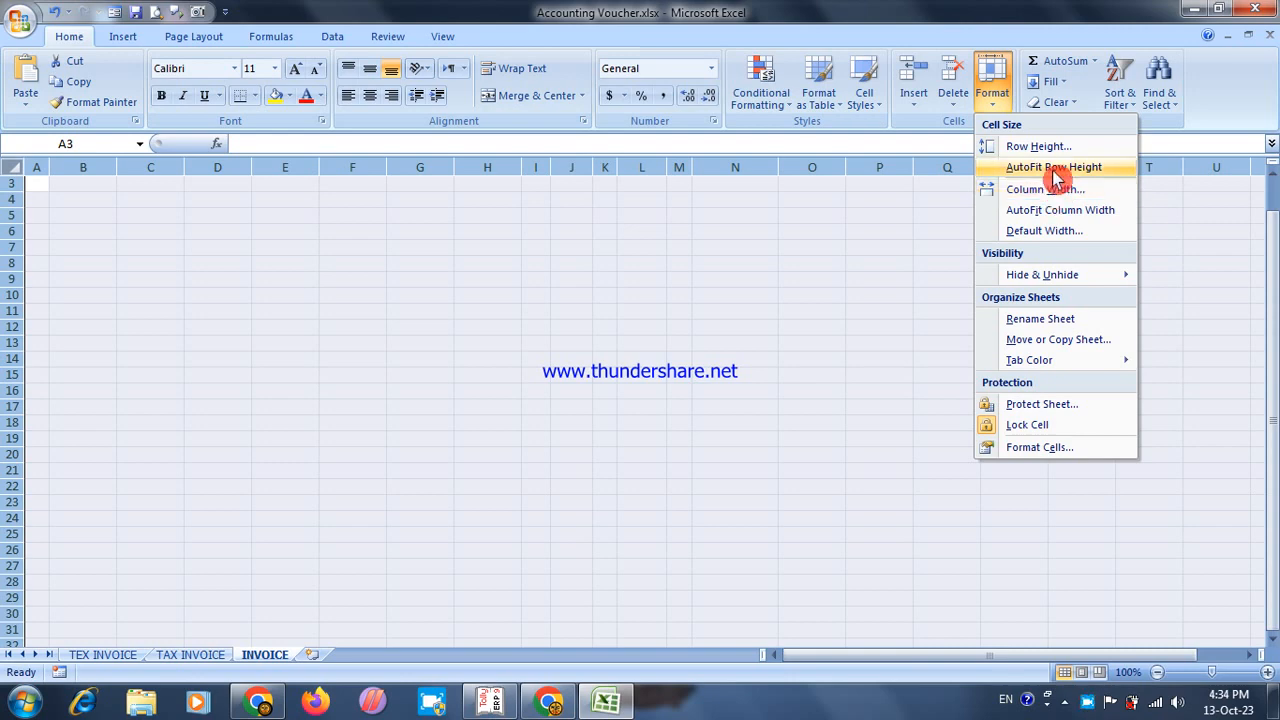
click(1057, 210)
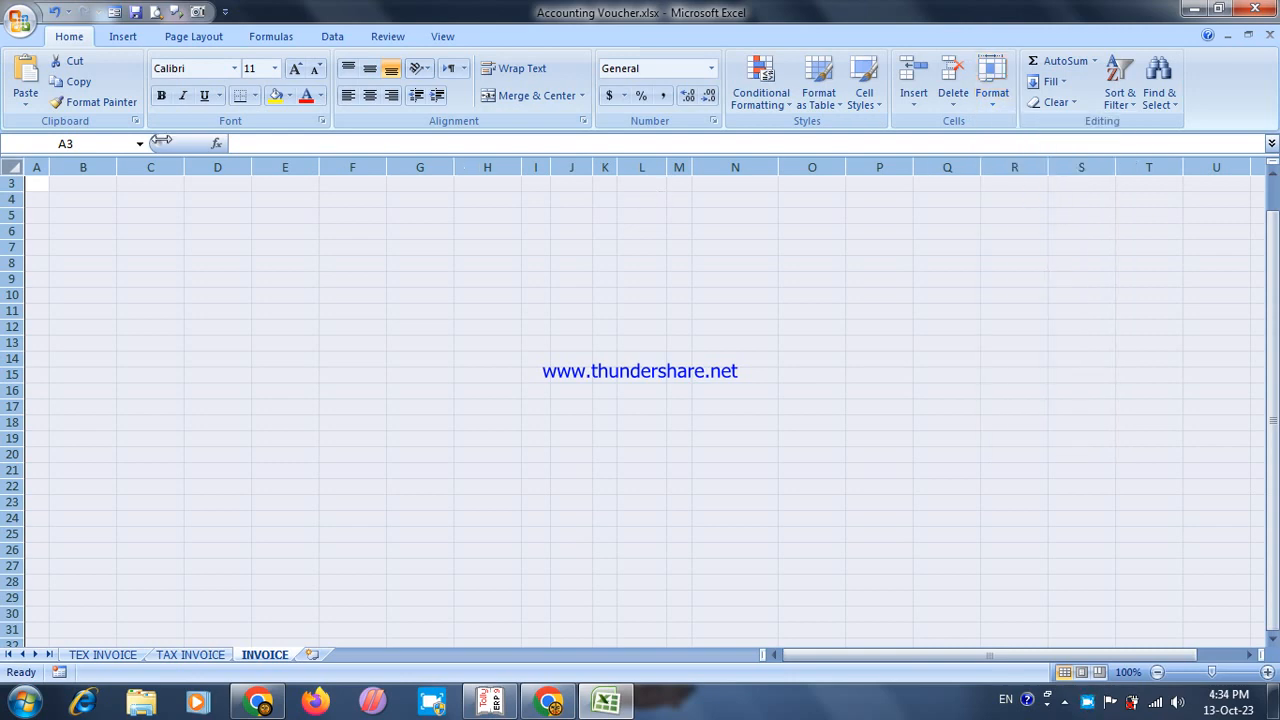
click(990, 110)
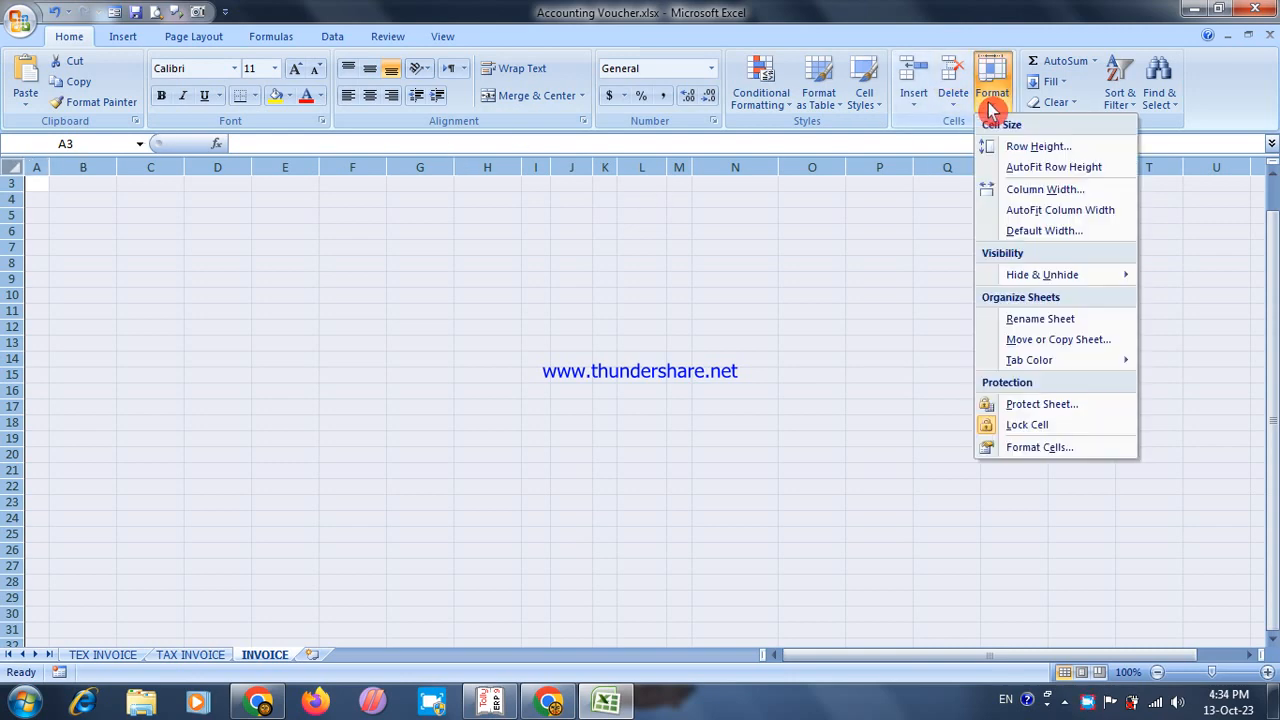
click(1050, 167)
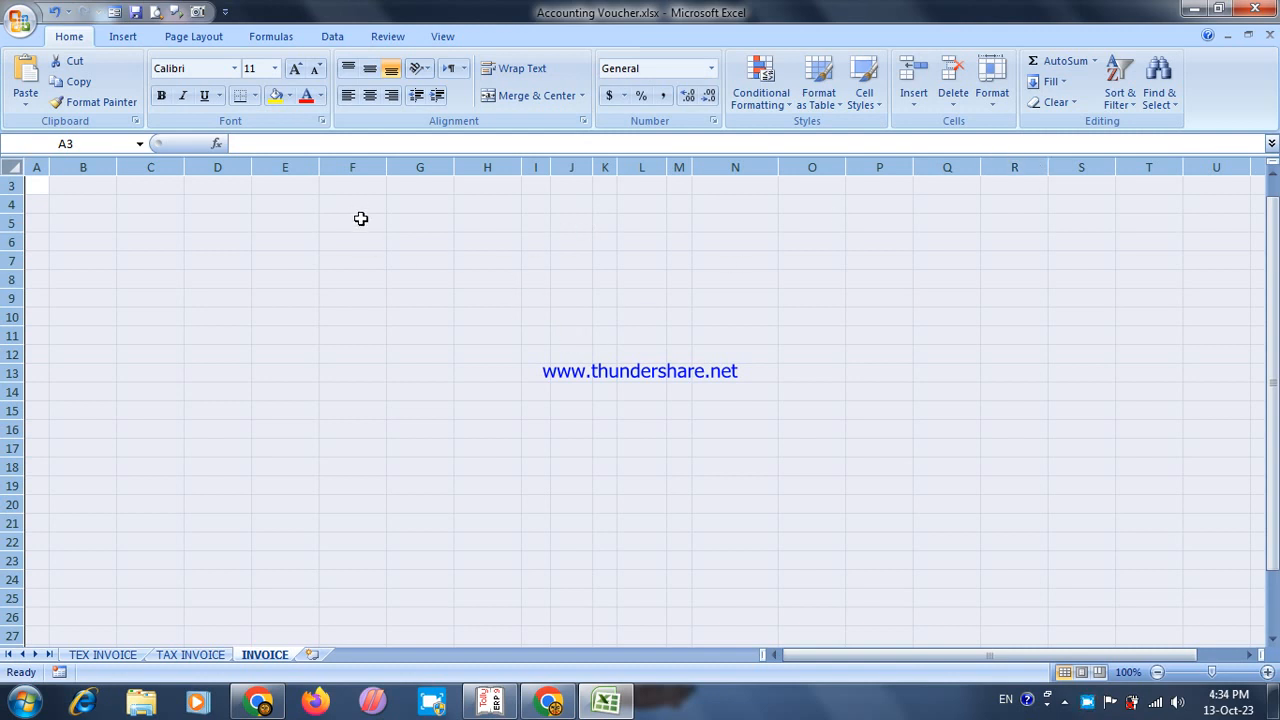
click(988, 115)
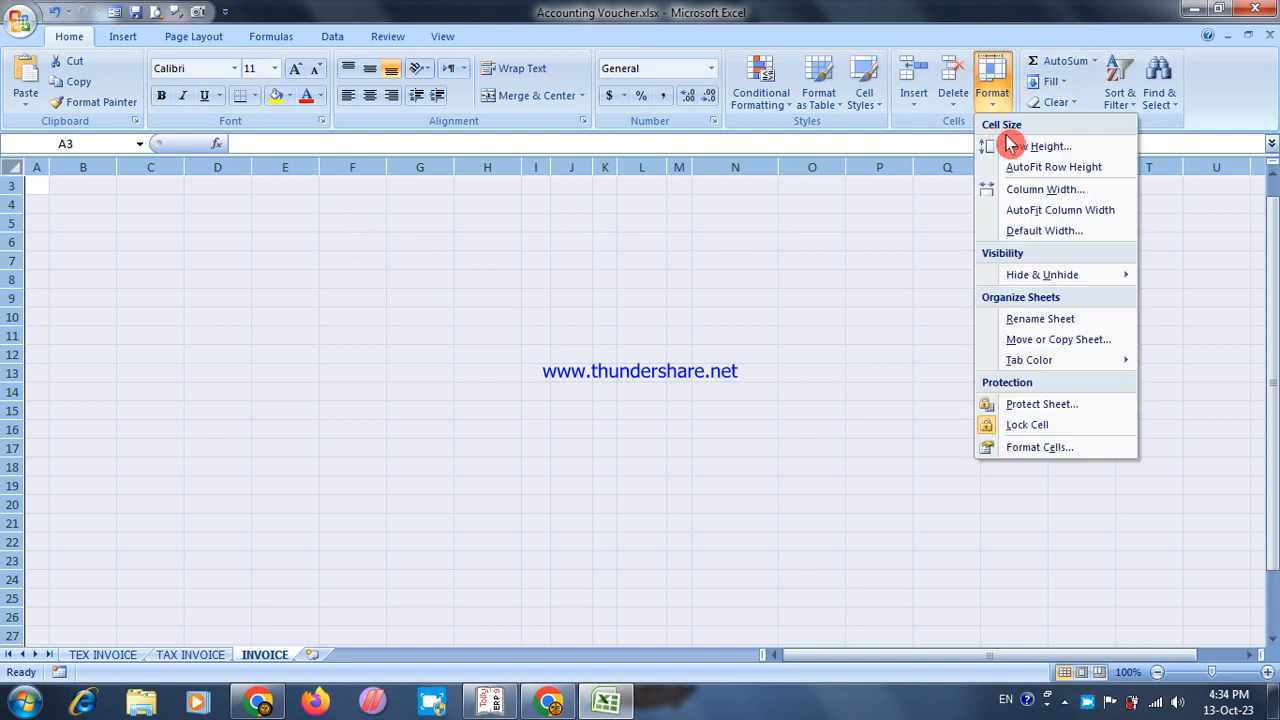
click(1046, 230)
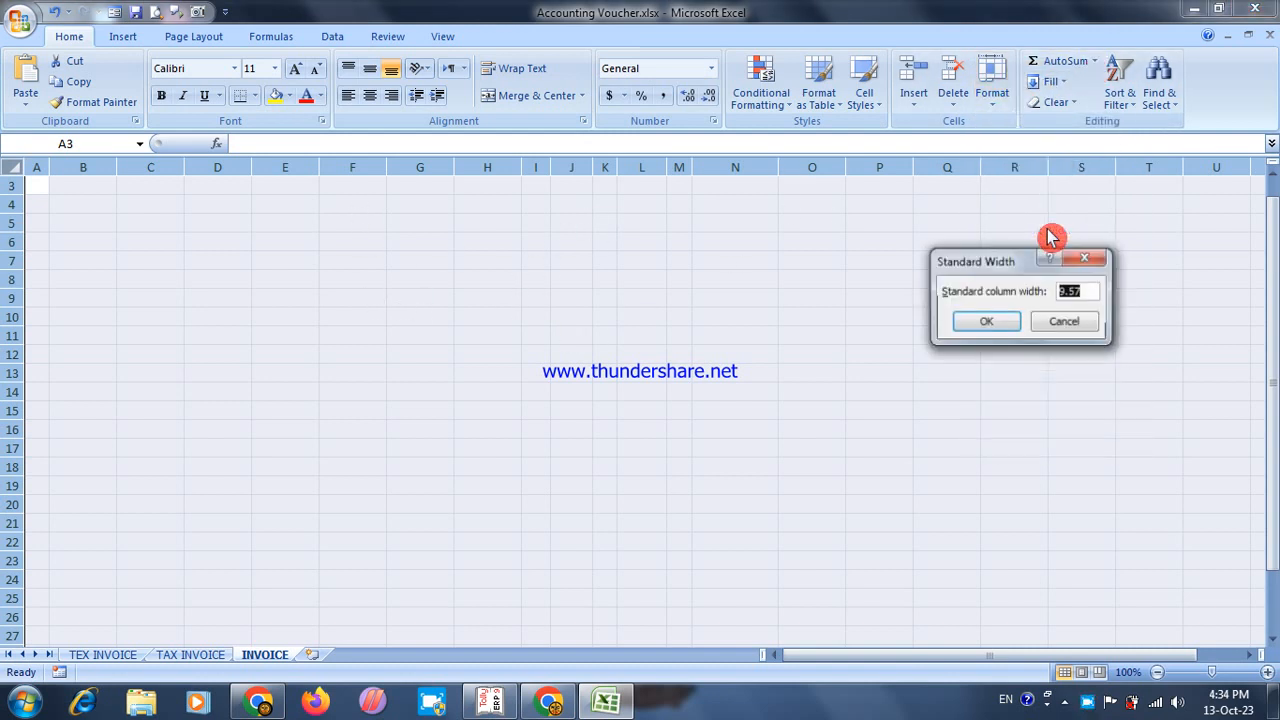
click(1091, 257)
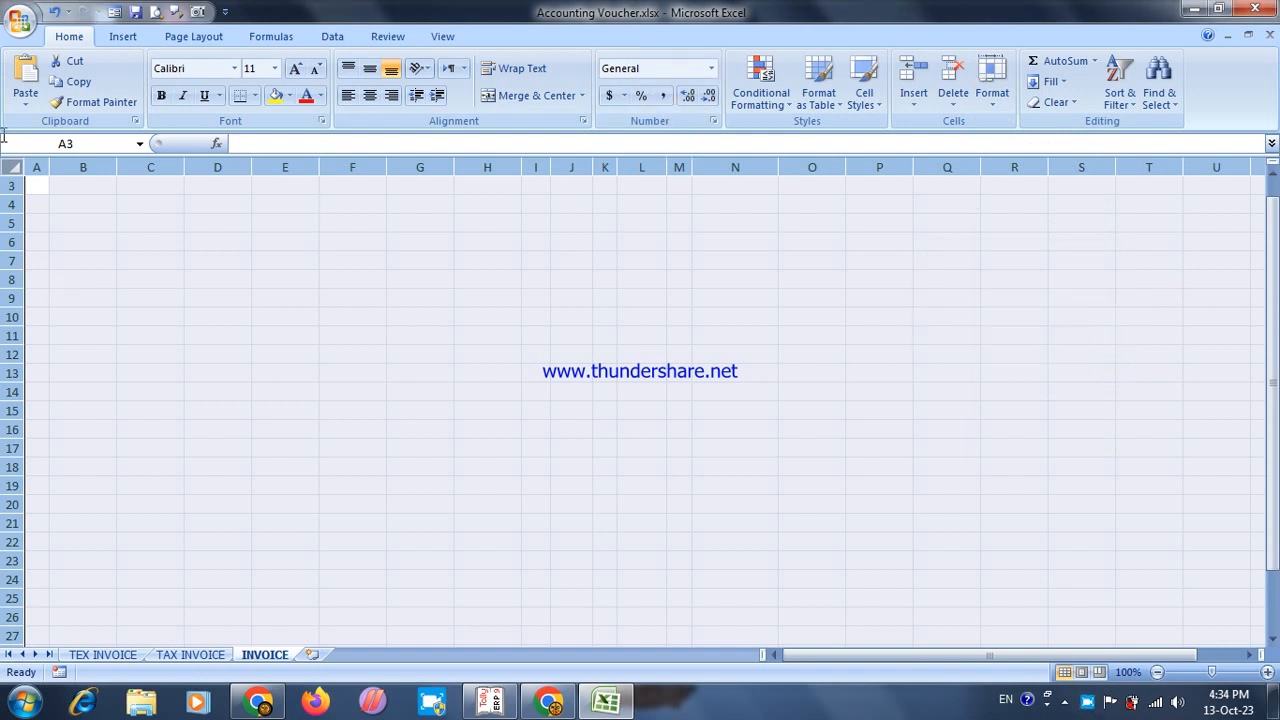
Give all columns of the INVOICE sheet the same slightly wider width and close the workbook
drag(116, 167, 116, 169)
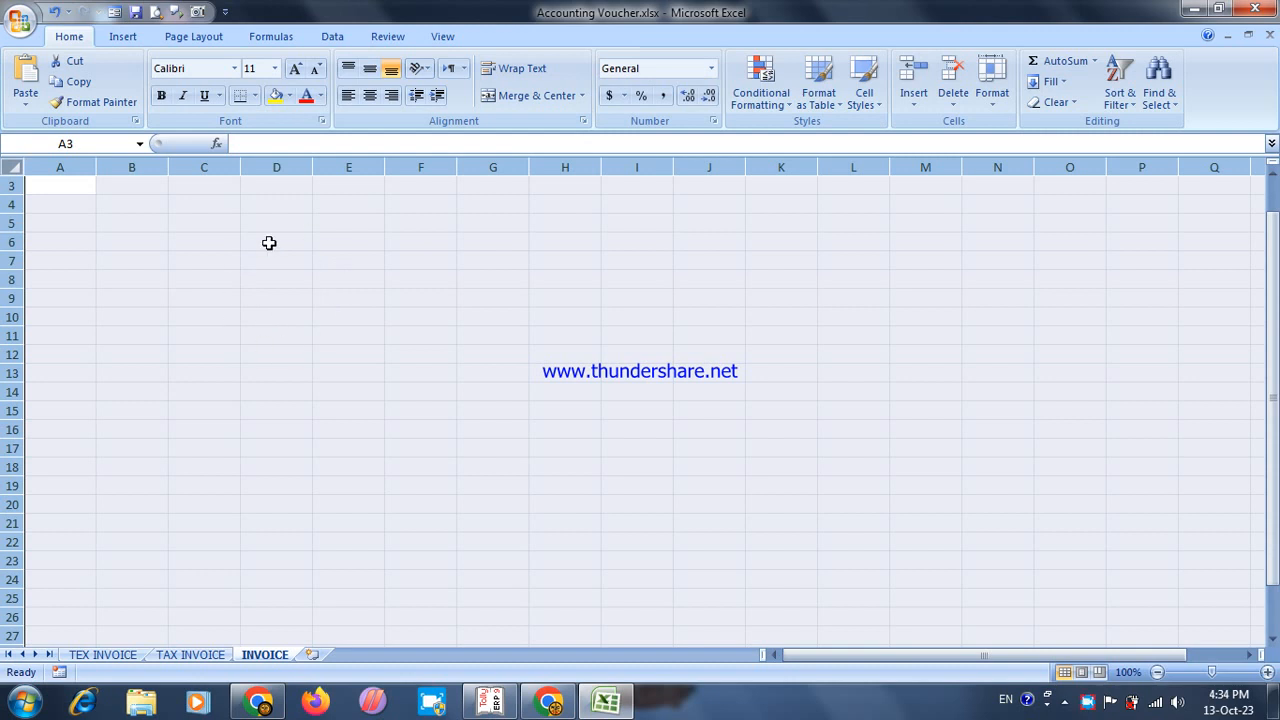
click(55, 200)
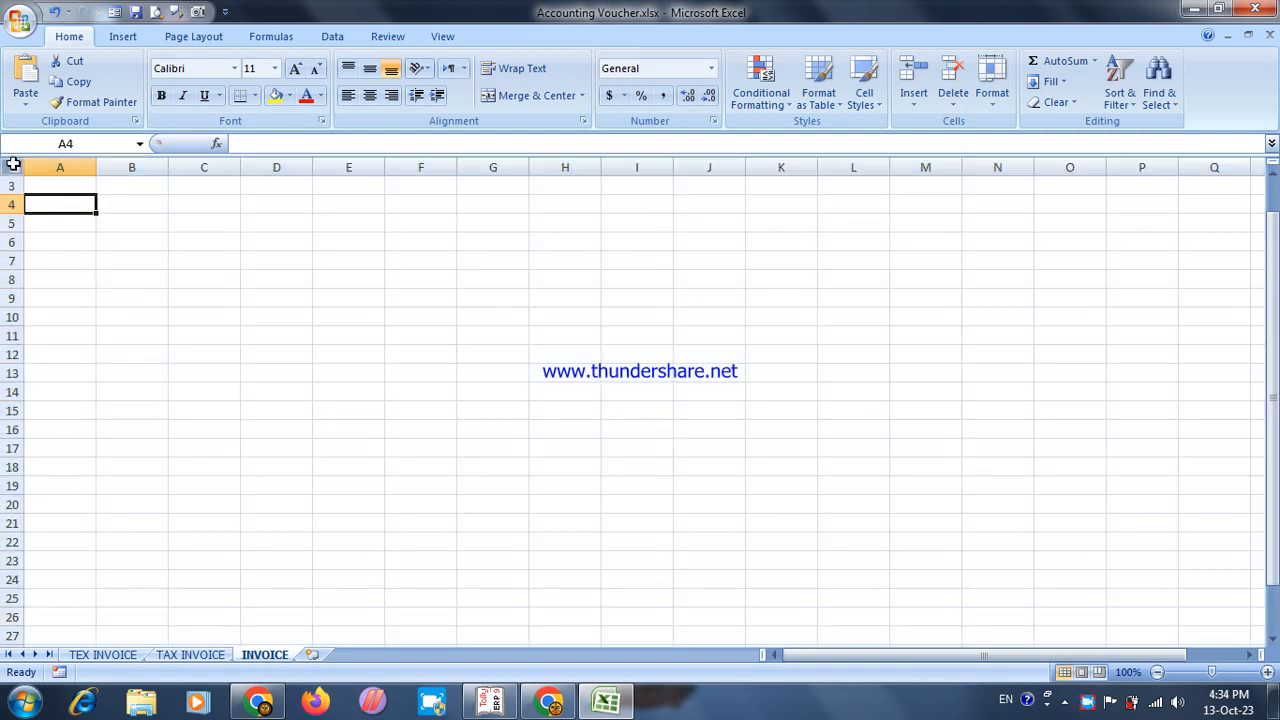
click(13, 164)
drag(96, 168, 100, 168)
click(160, 243)
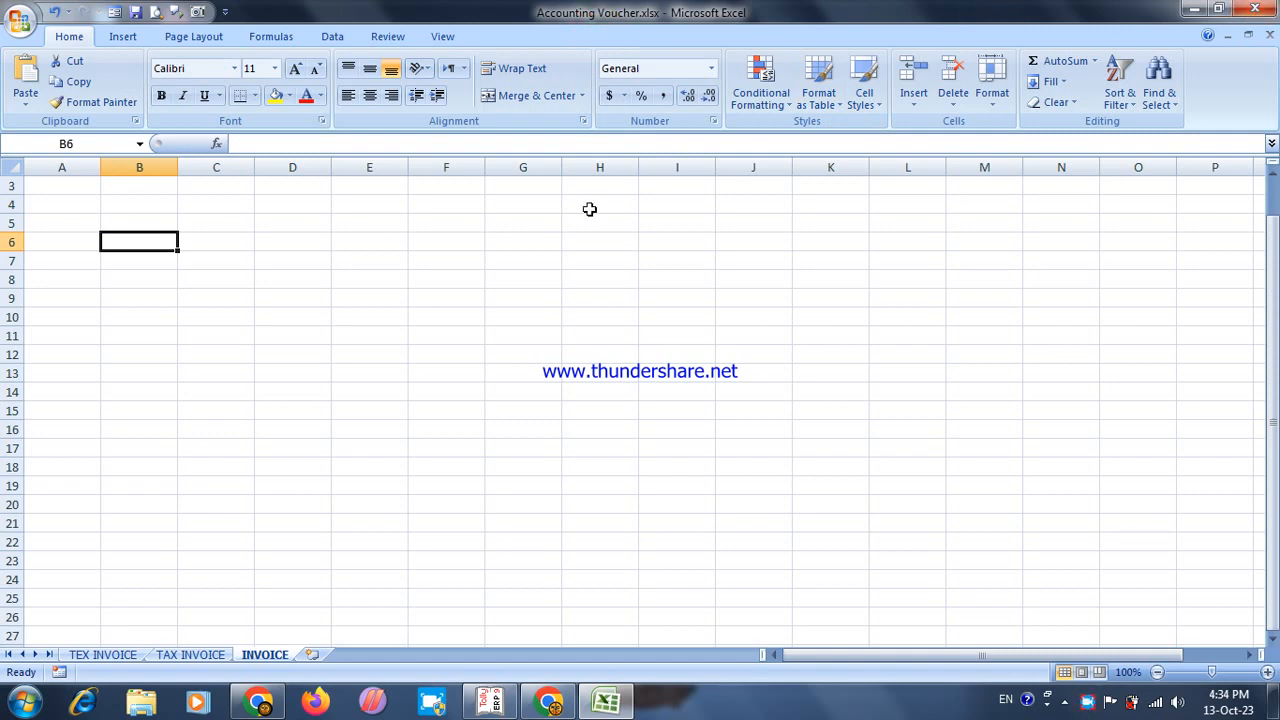
click(1255, 8)
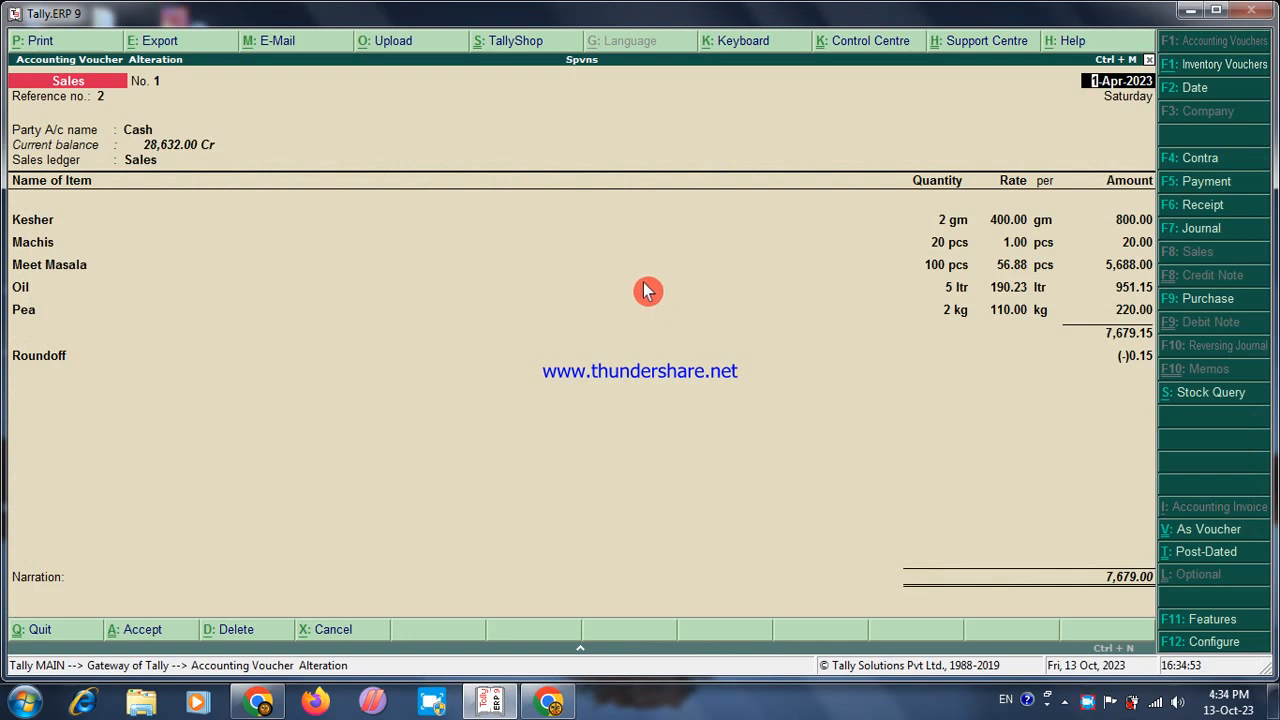
Start exporting the sales voucher to Excel and set Update existing file to No in the export settings
key(alt+e)
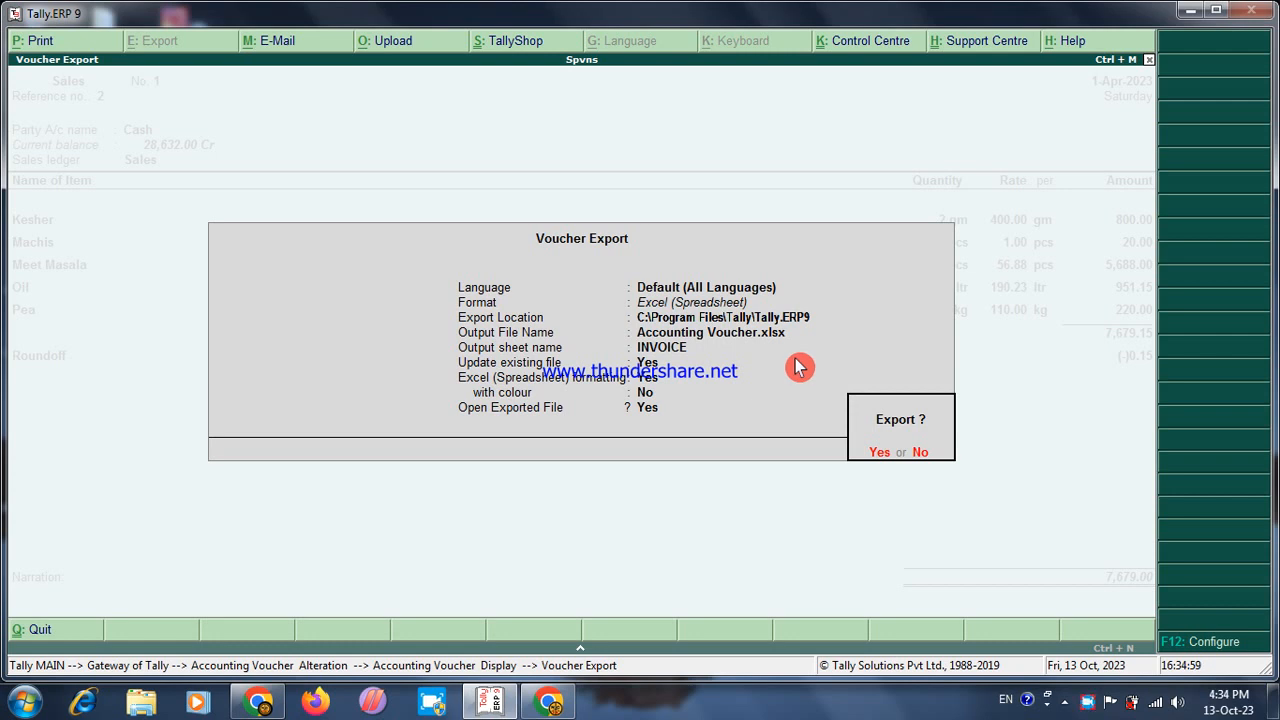
click(920, 452)
key(Return)
key(Return)
key(Return)
key(Return)
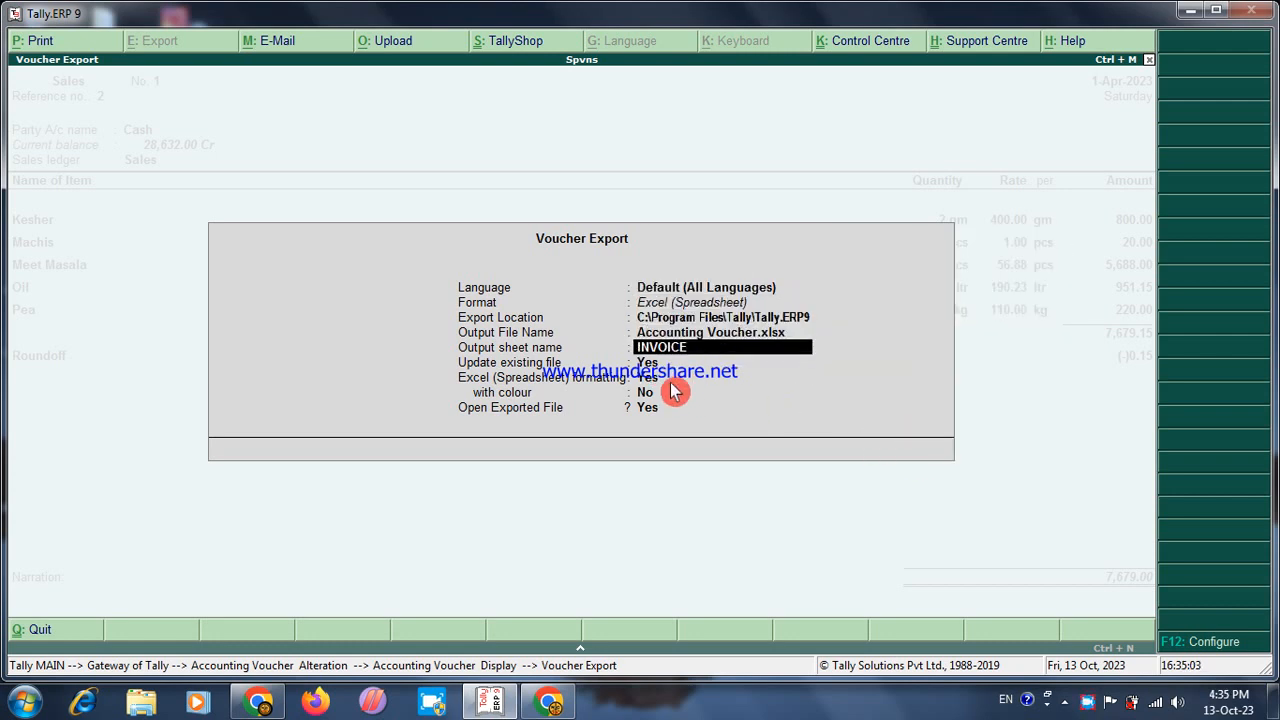
key(Return)
key(Return)
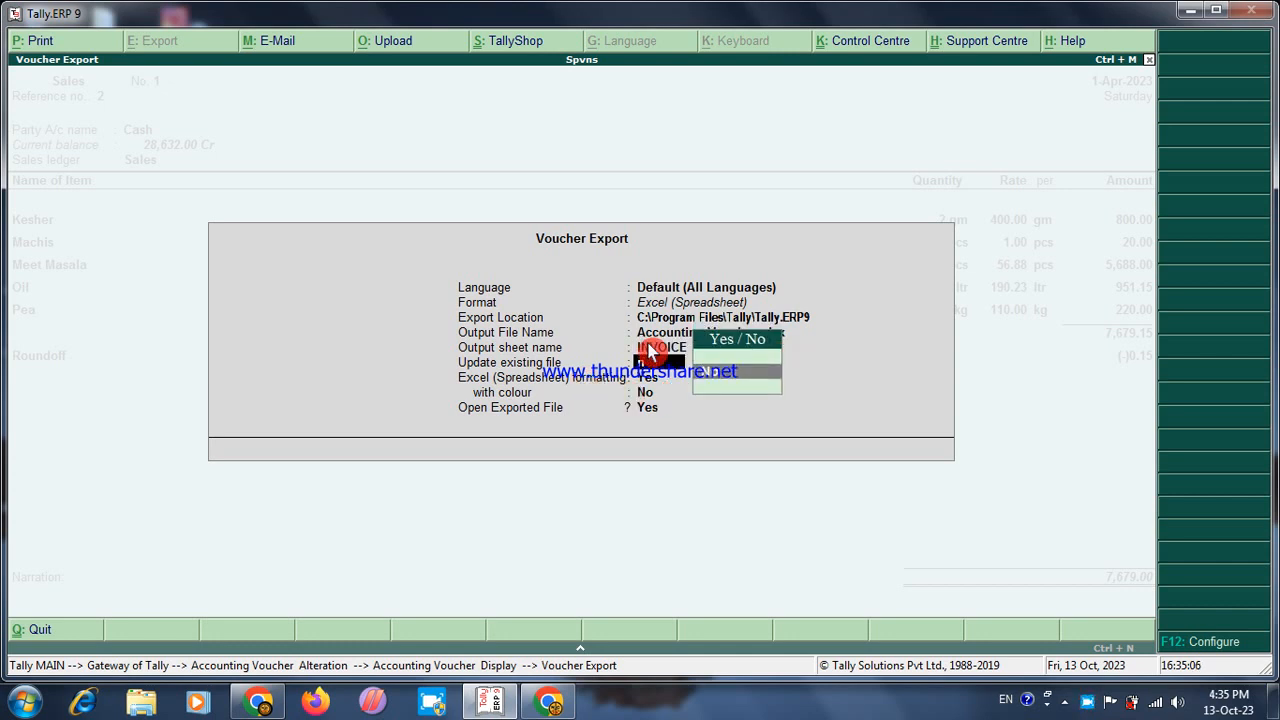
key(Return)
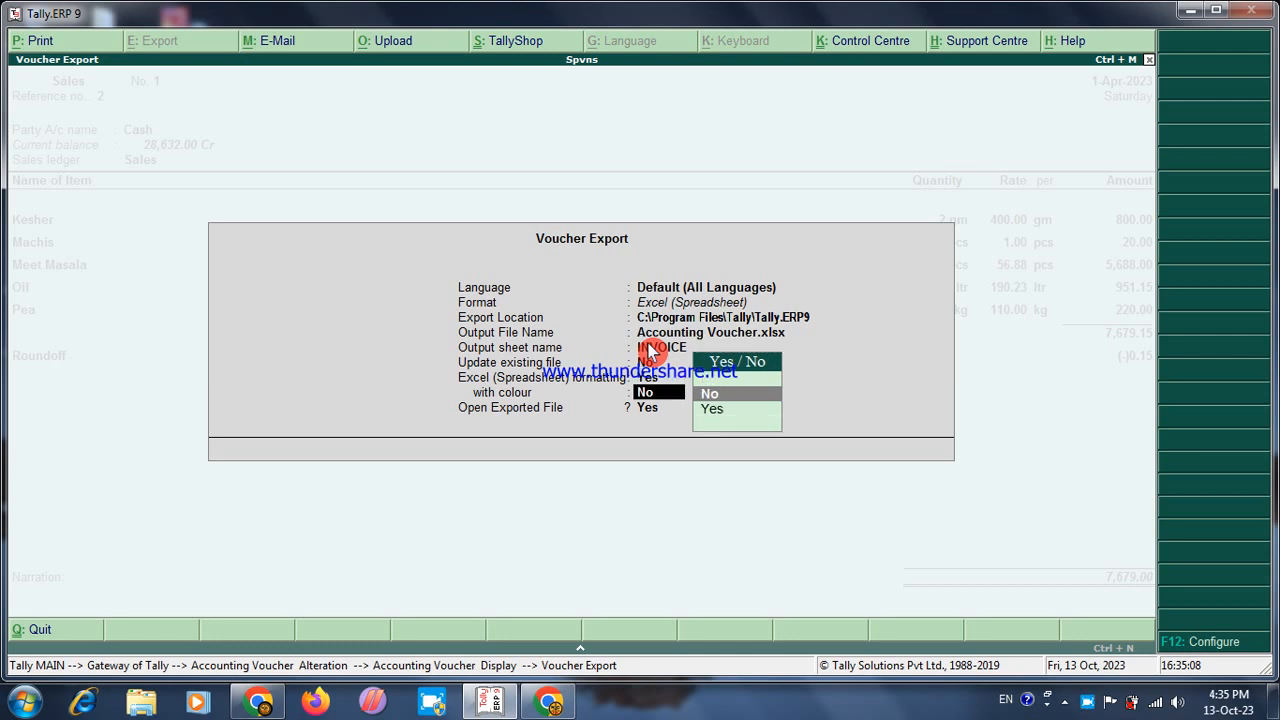
Export the sales voucher with the remaining settings kept, overwriting the existing Accounting Voucher.xlsx
key(Return)
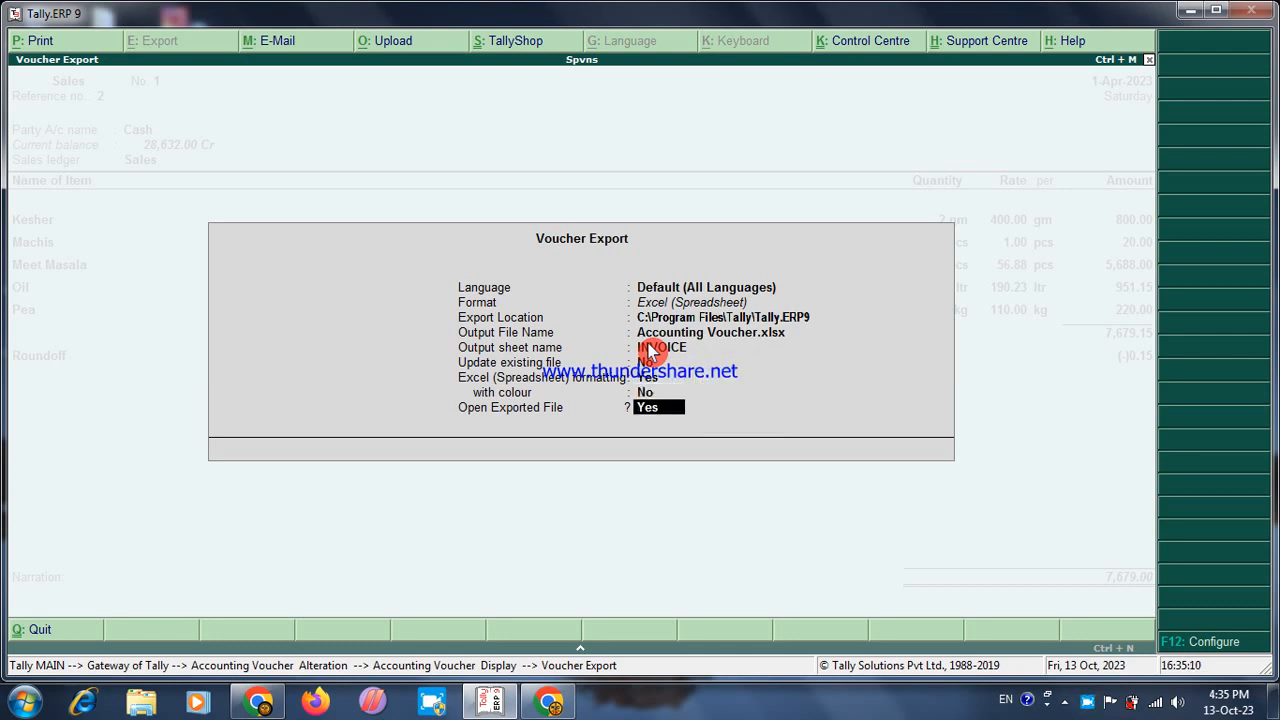
key(Return)
key(Return)
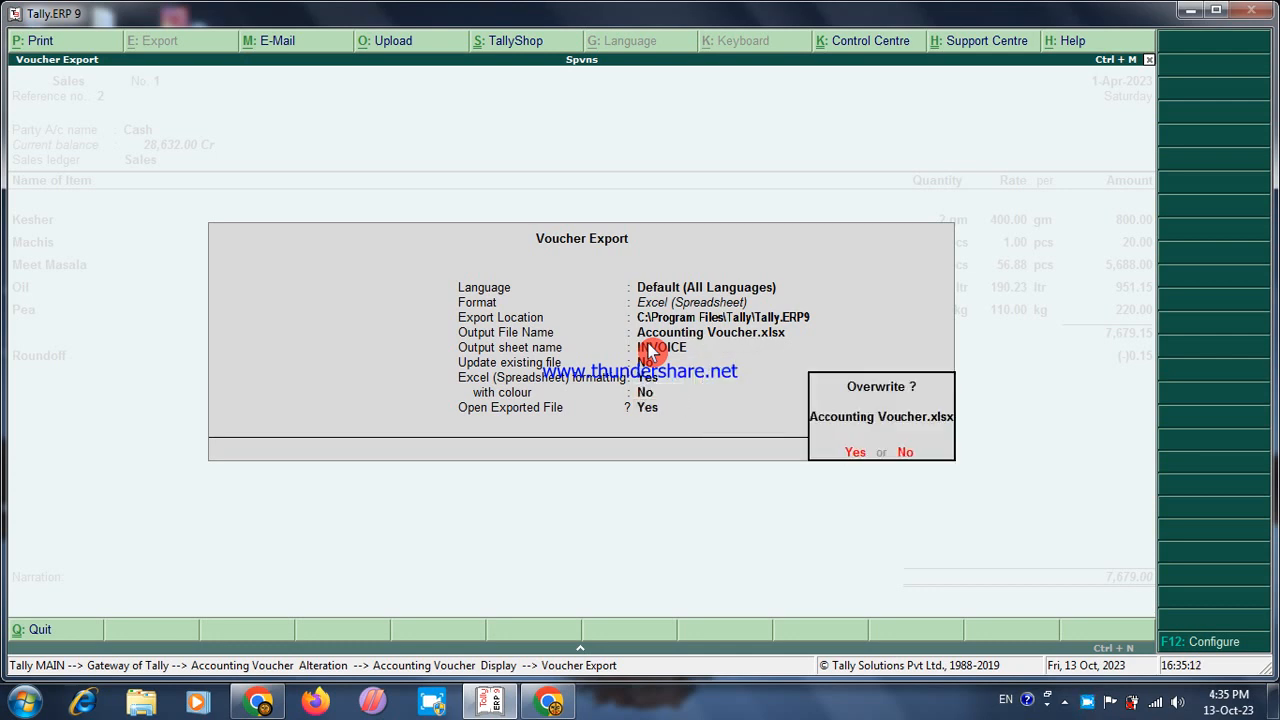
key(Return)
click(648, 343)
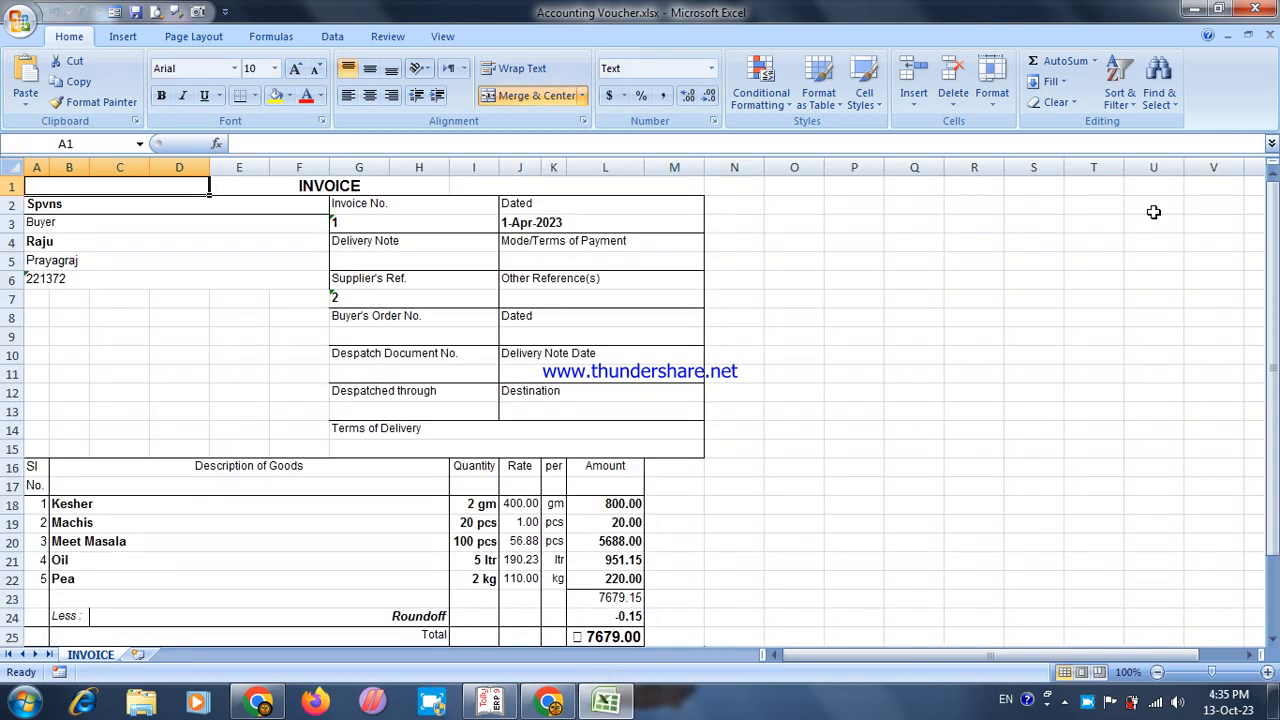
Delete rows 7 to 15, between the Supplier's Ref. line and the goods table, from the INVOICE sheet
drag(1274, 355, 1275, 430)
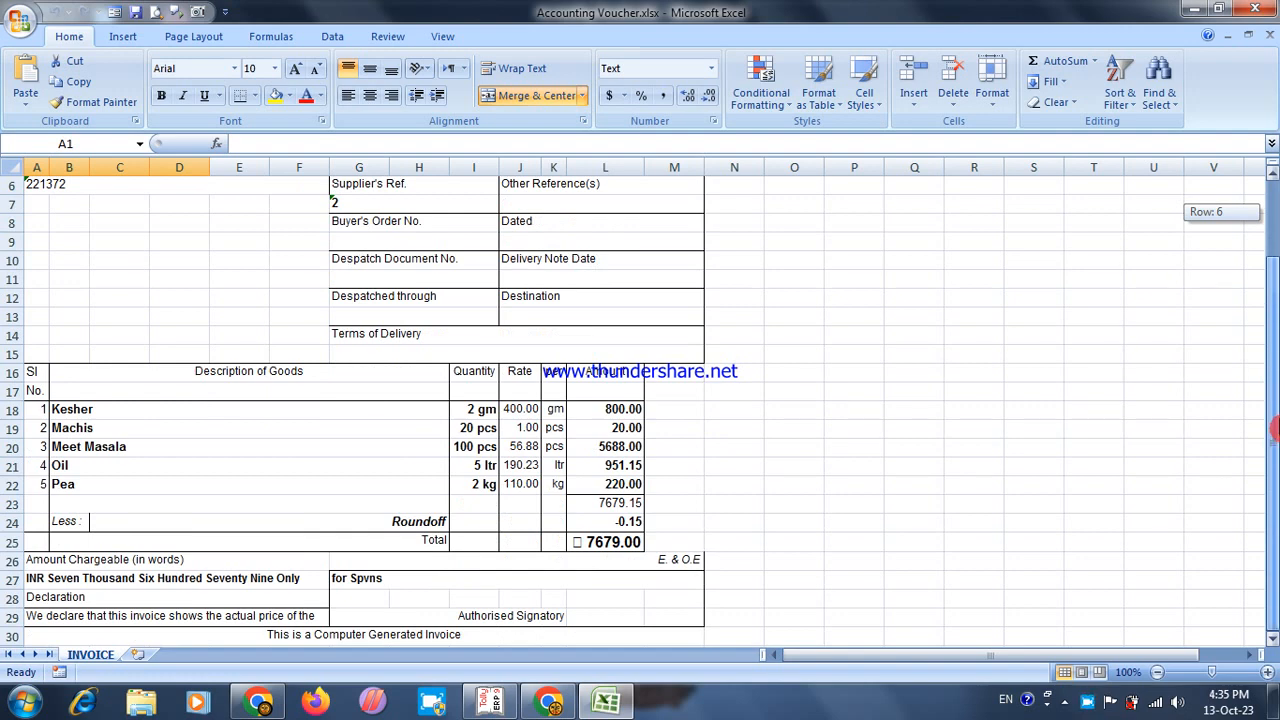
drag(1275, 373, 1275, 210)
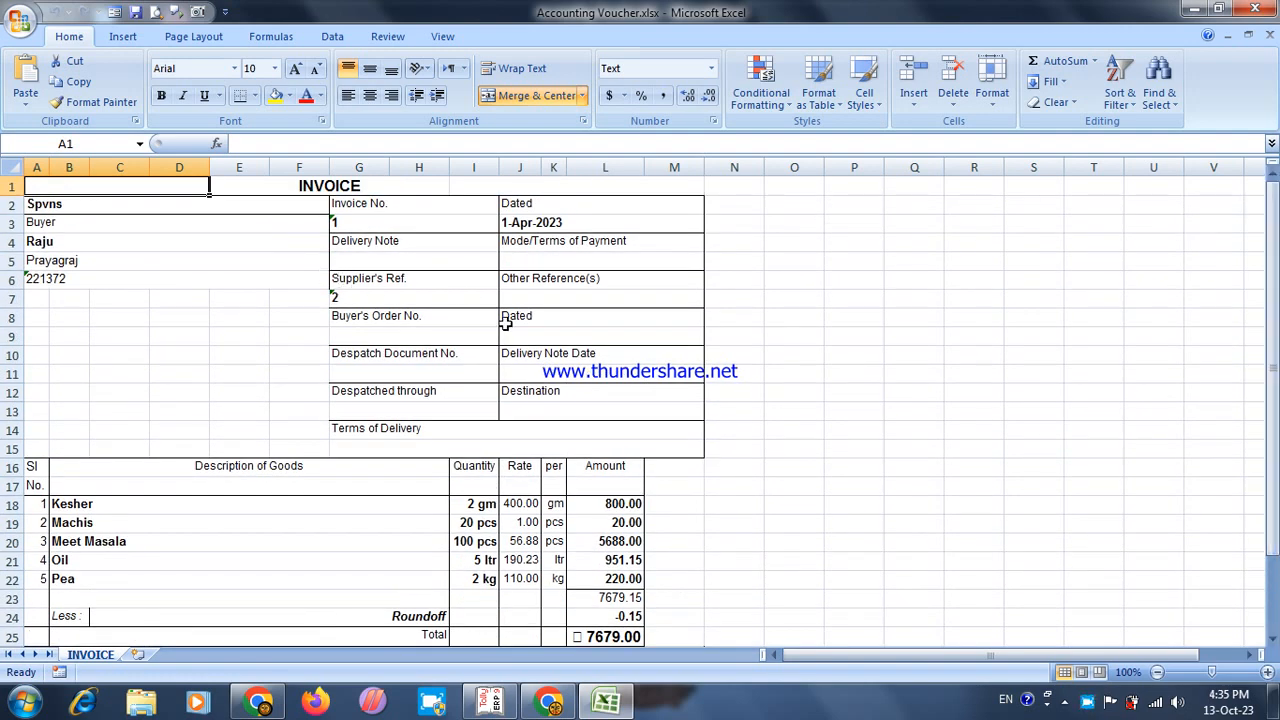
mouse_move(14, 457)
mouse_down()
mouse_move(6, 300)
mouse_move(6, 455)
mouse_up()
drag(10, 298, 6, 449)
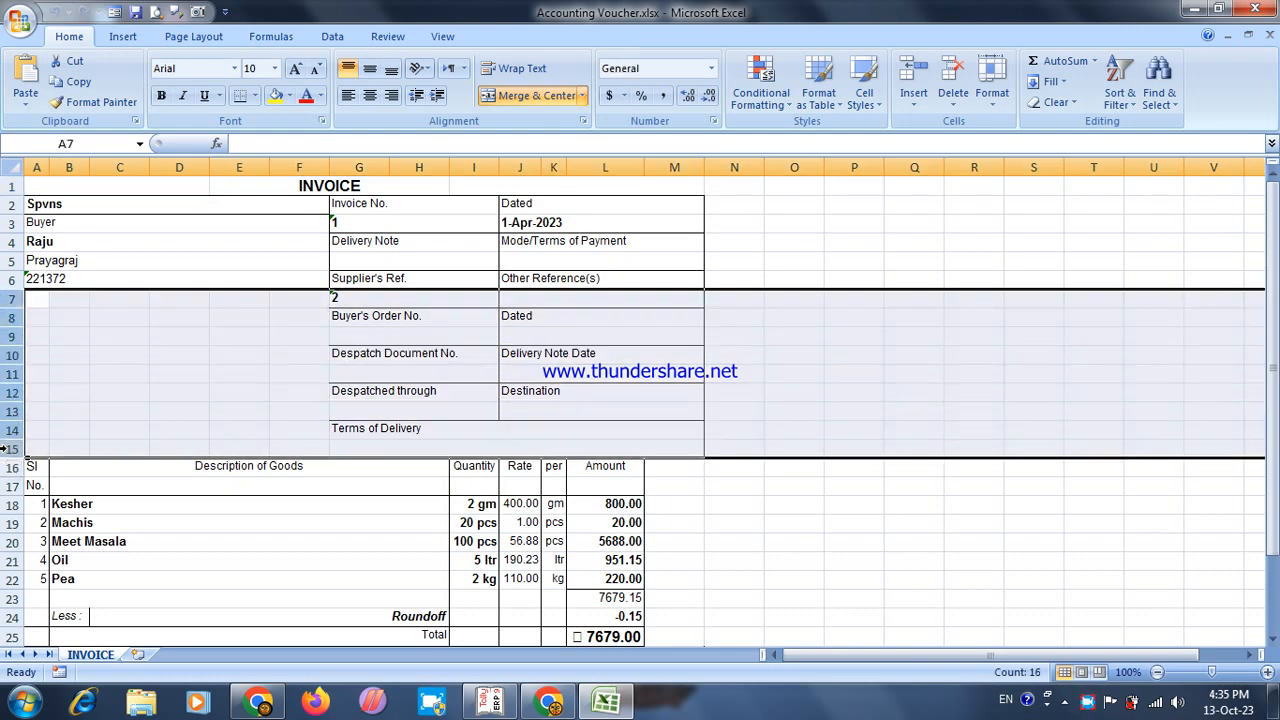
click(951, 66)
click(870, 306)
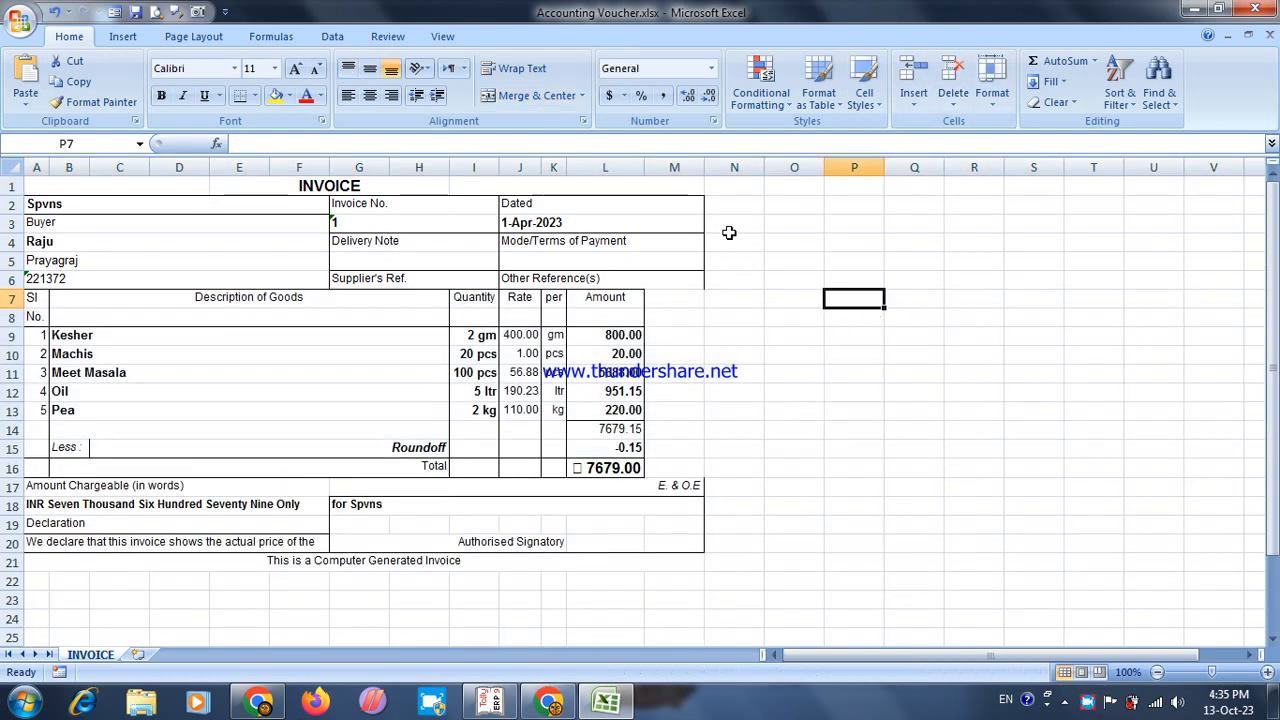
Collapse the empty column M so it is hidden and apply outside borders around the whole invoice, A1:L21
drag(704, 167, 644, 185)
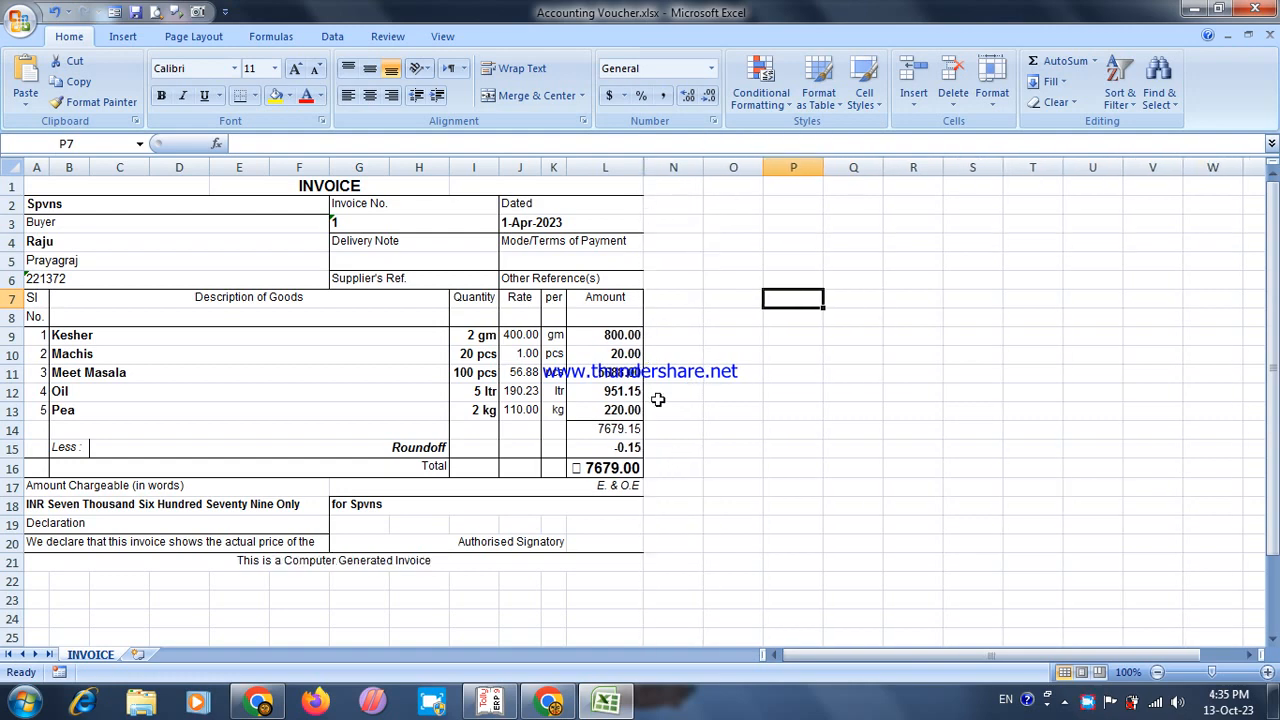
click(636, 489)
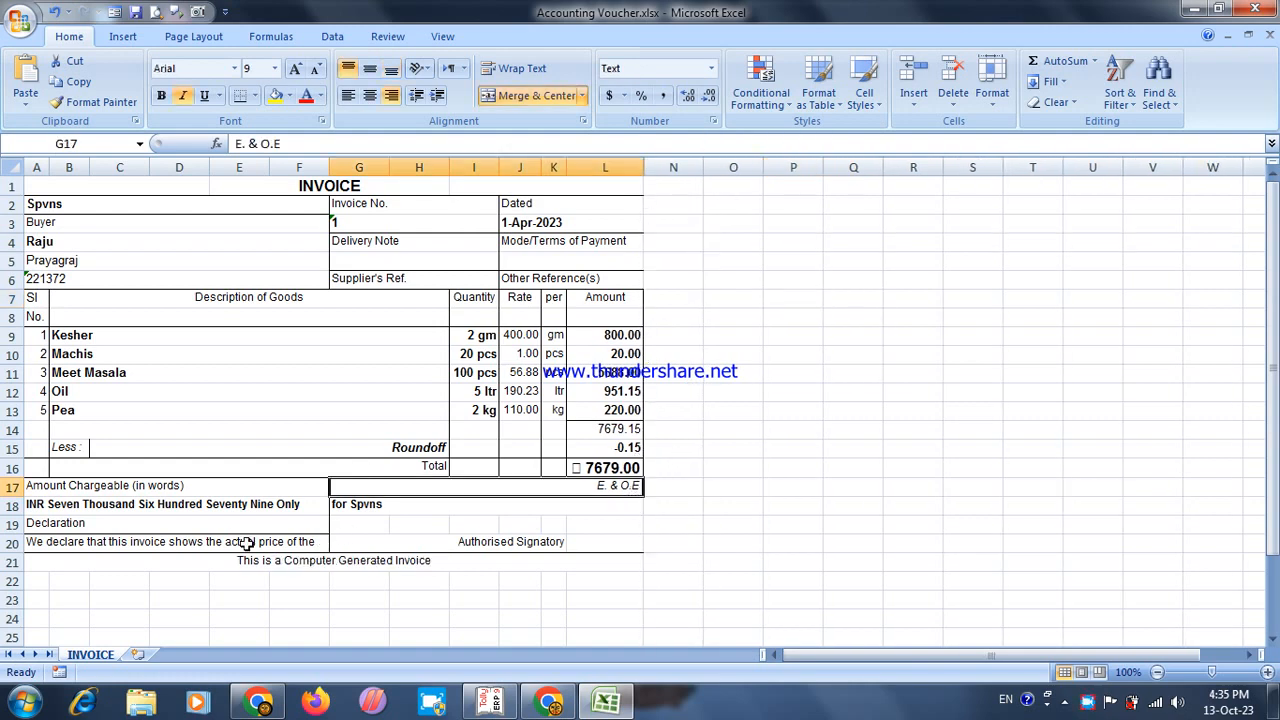
drag(32, 188, 298, 562)
click(256, 96)
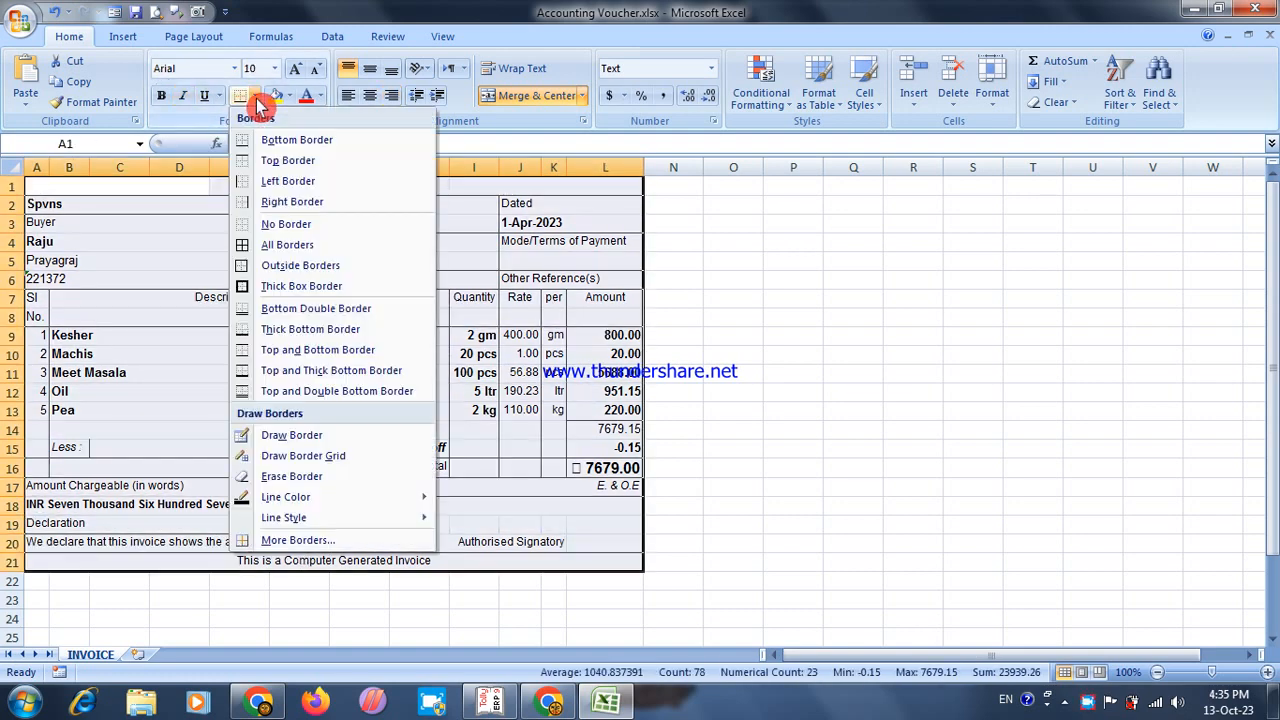
click(257, 265)
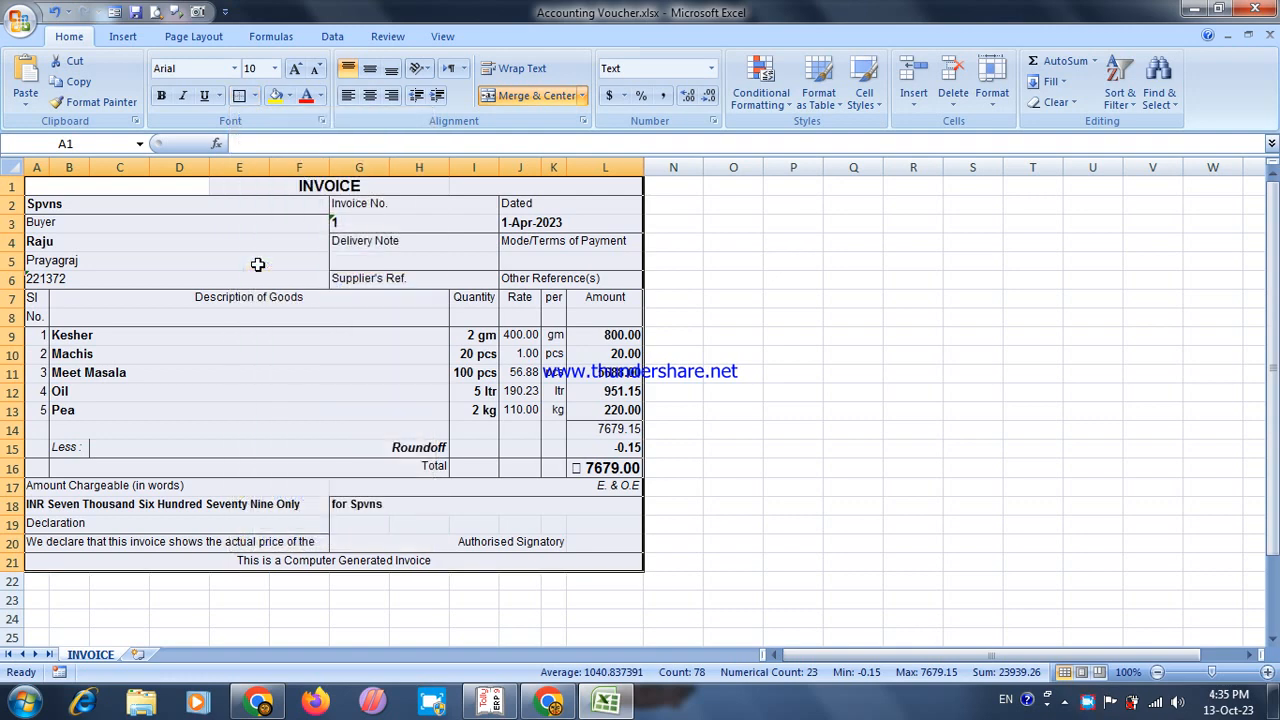
Set the invoice's page to 9 x 13 cm paper with smaller margins and landscape orientation
click(187, 40)
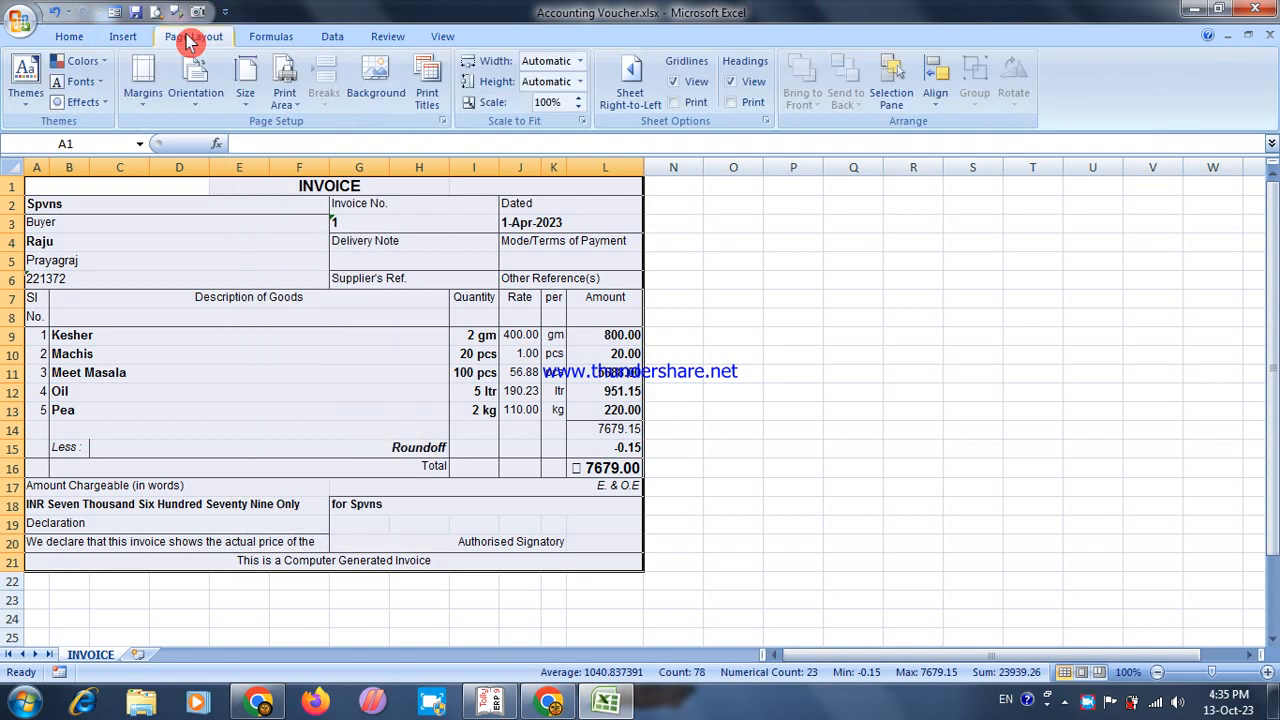
click(247, 100)
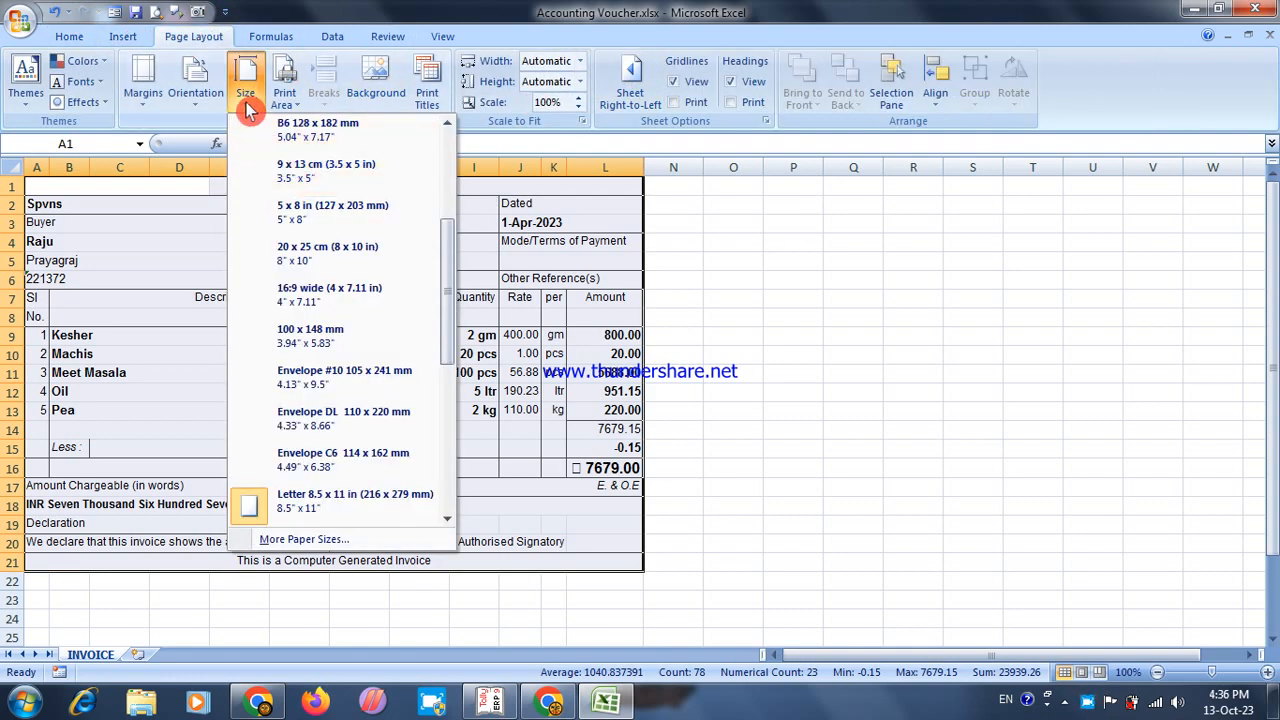
click(388, 174)
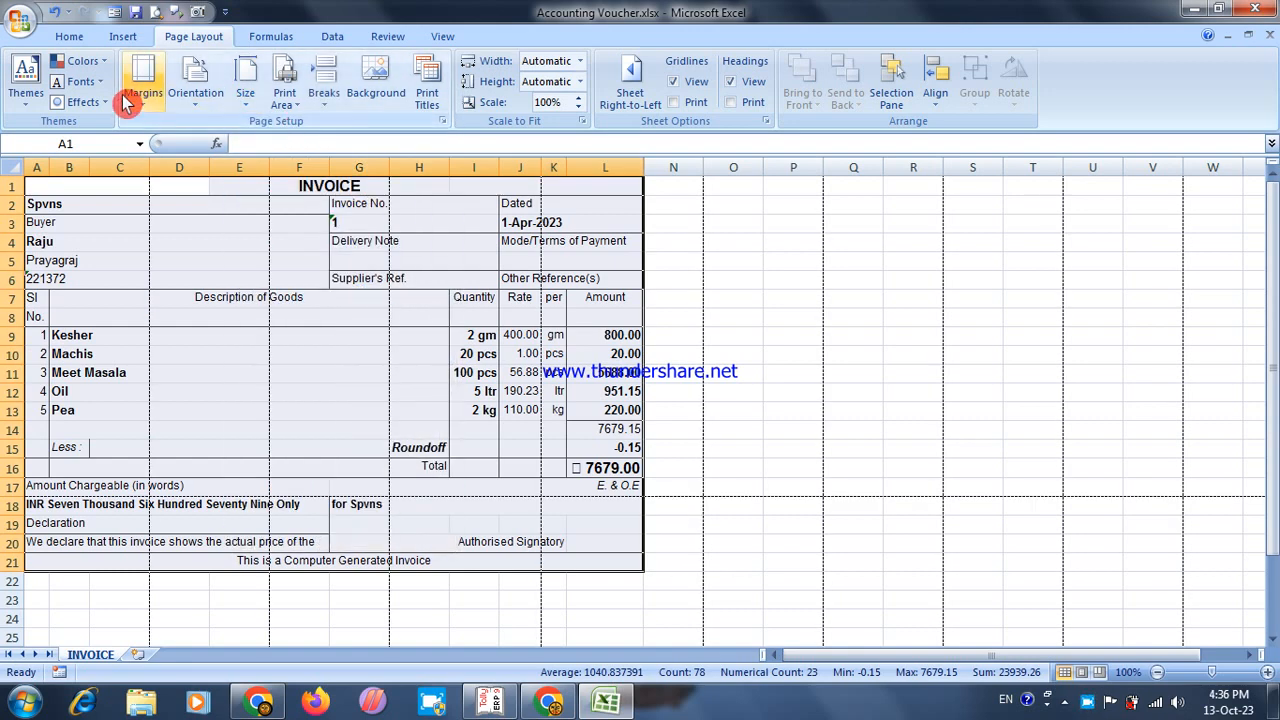
click(127, 100)
click(178, 166)
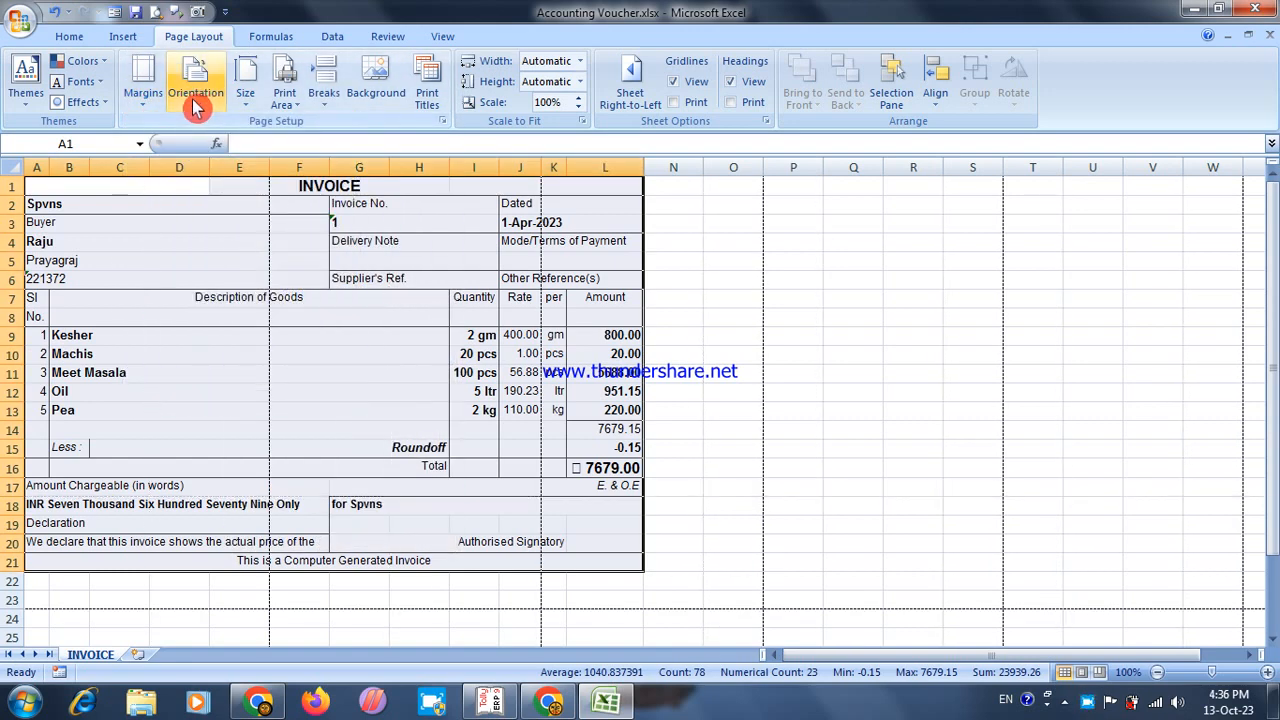
click(195, 100)
click(200, 172)
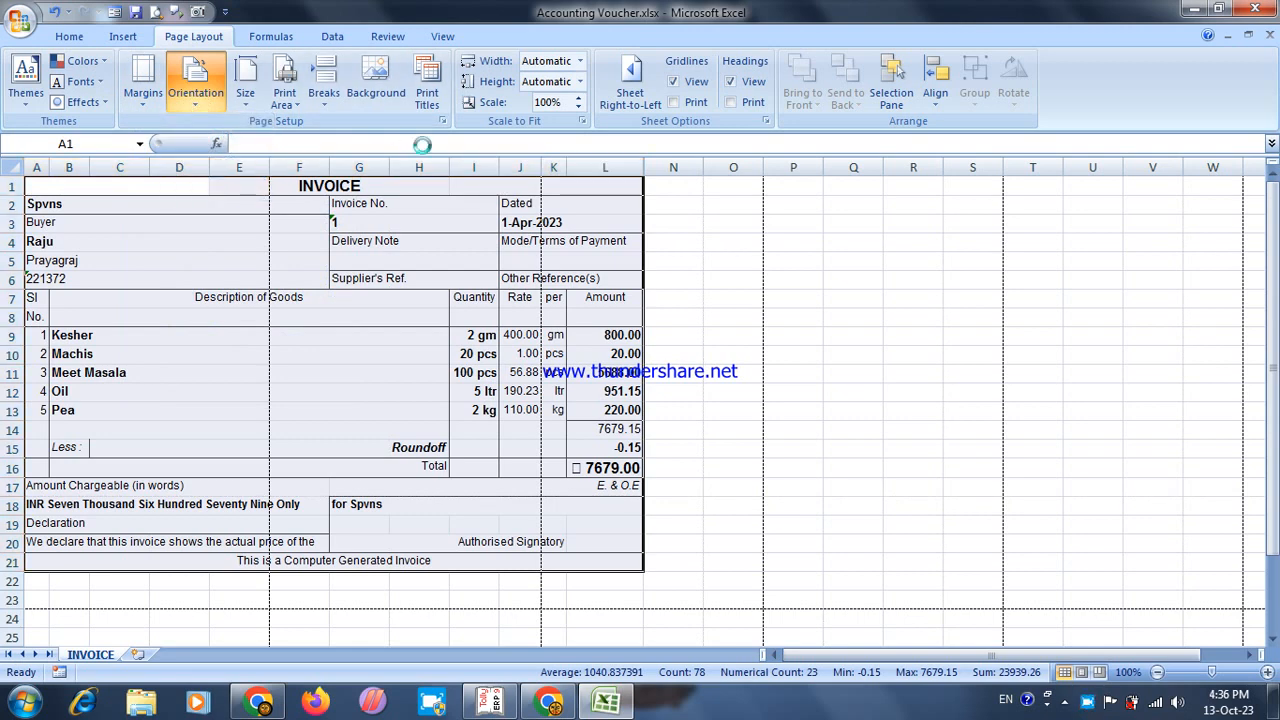
Scale the invoice printout to fit 1 page in height and 1 page in width
click(580, 81)
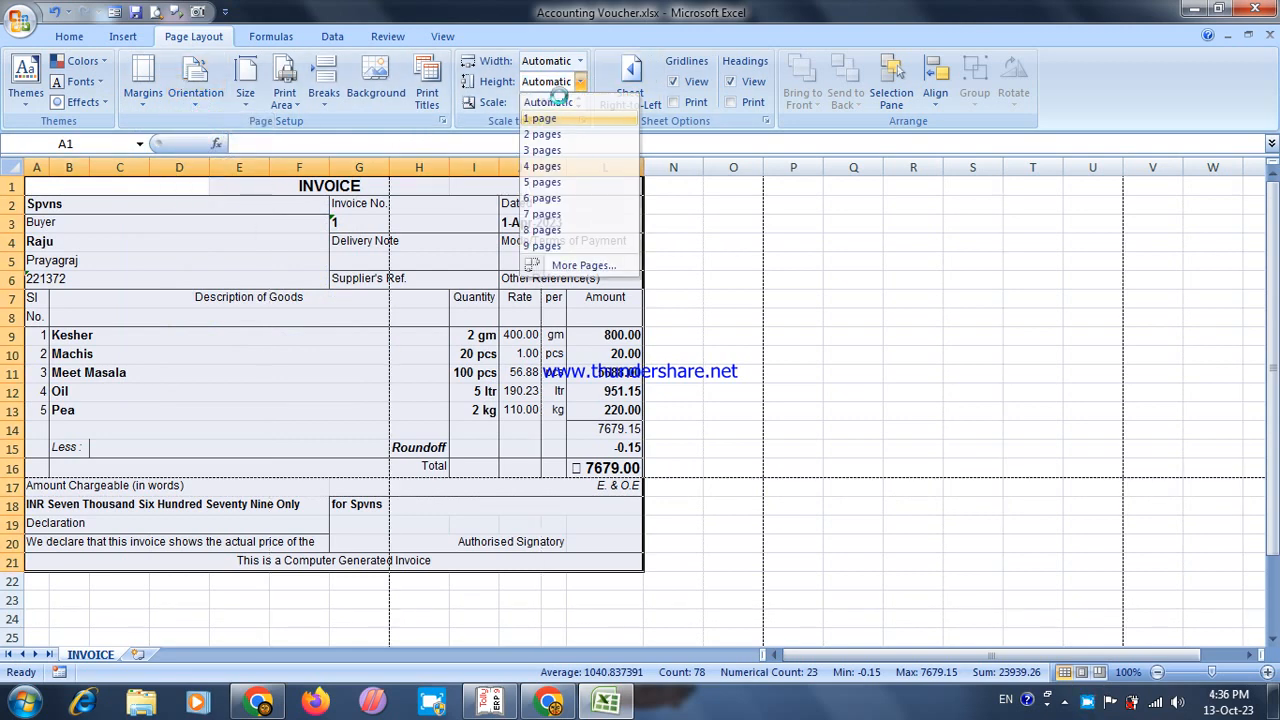
click(545, 118)
click(580, 61)
click(550, 100)
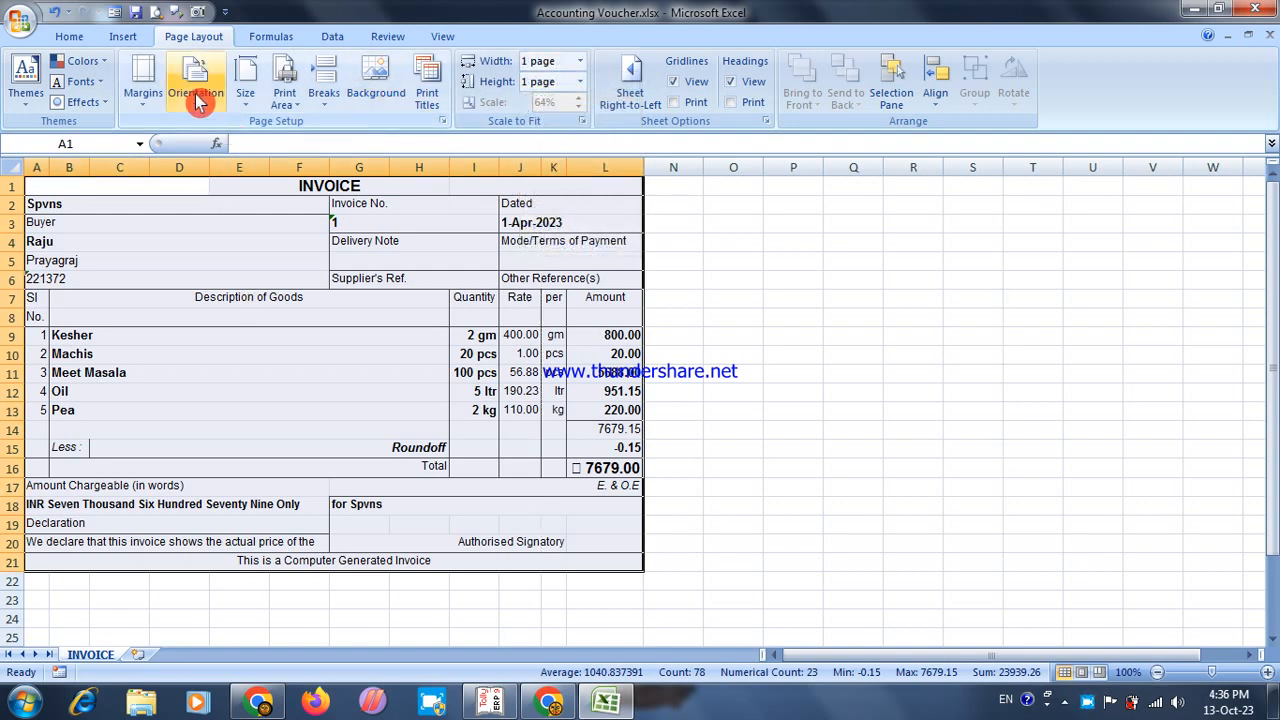
Check the invoice in print preview and close the workbook without saving it
click(157, 12)
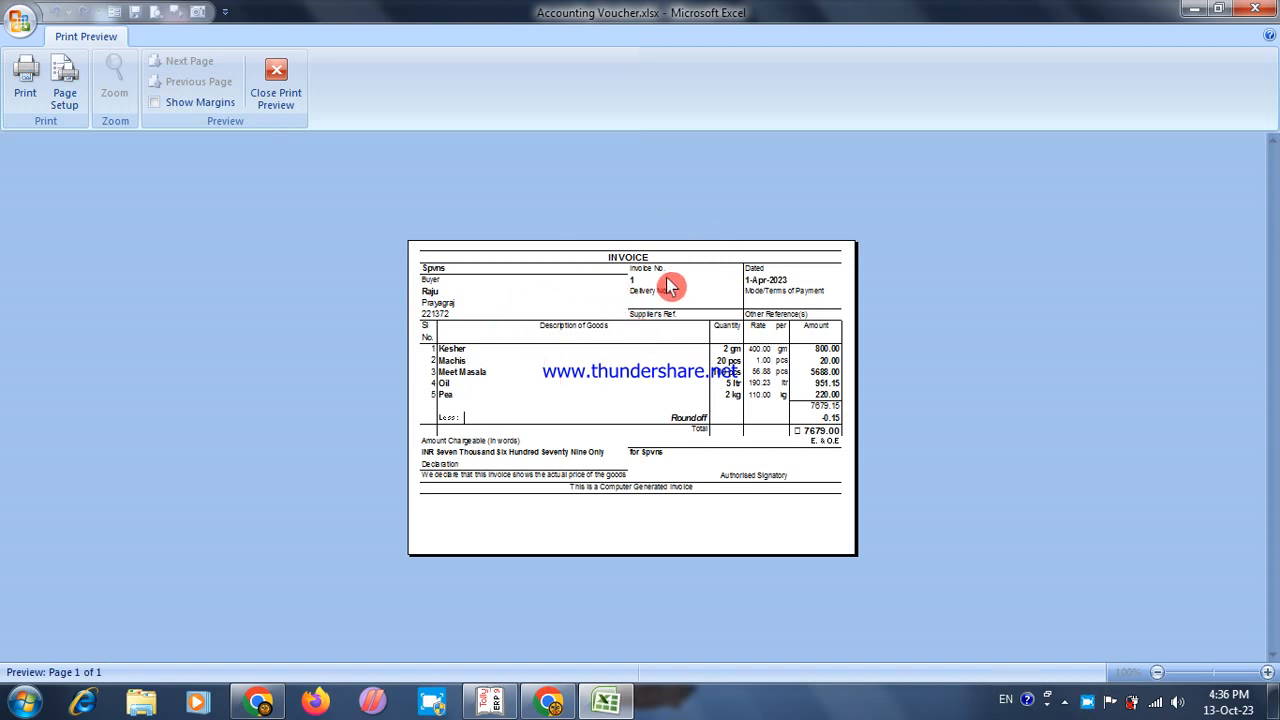
click(268, 82)
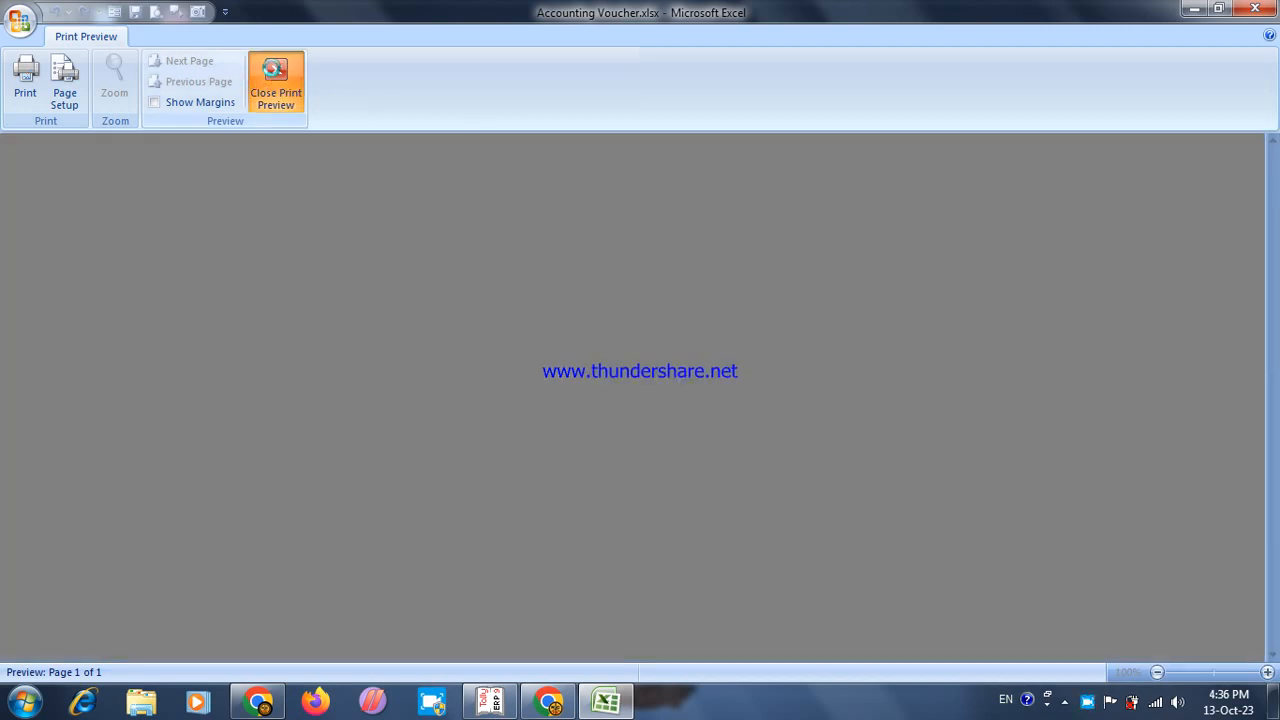
click(854, 368)
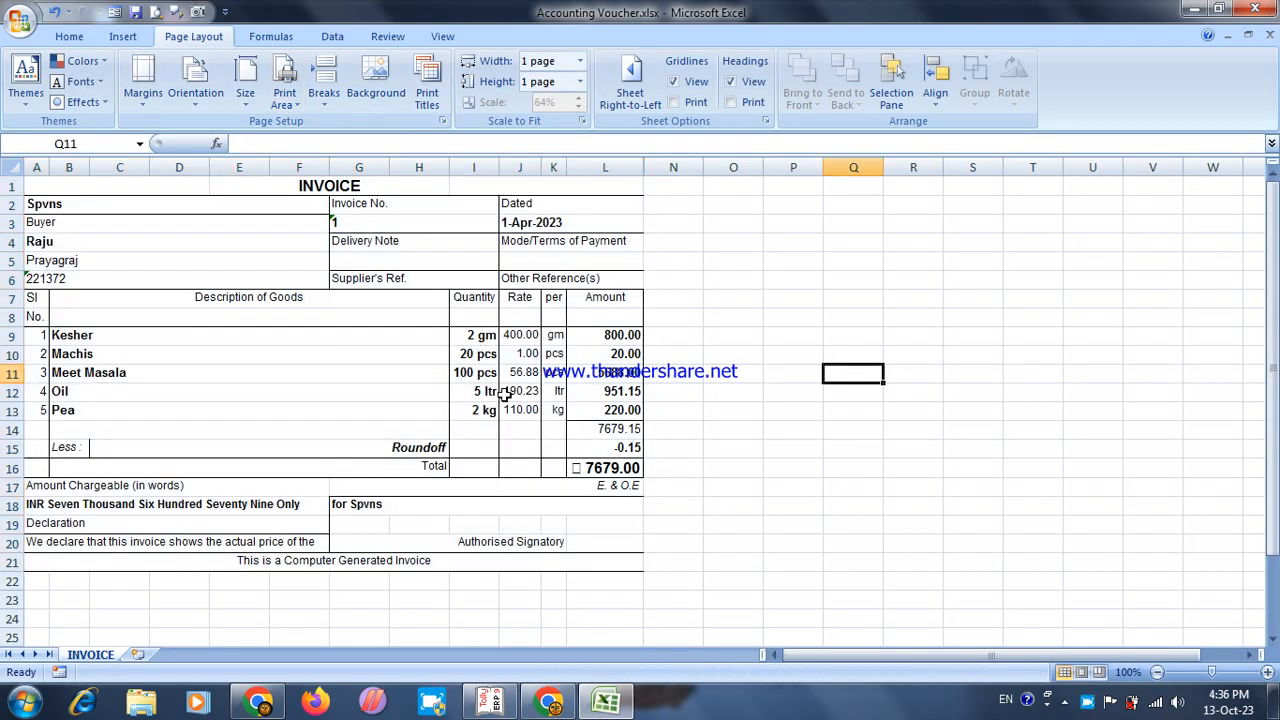
click(1255, 8)
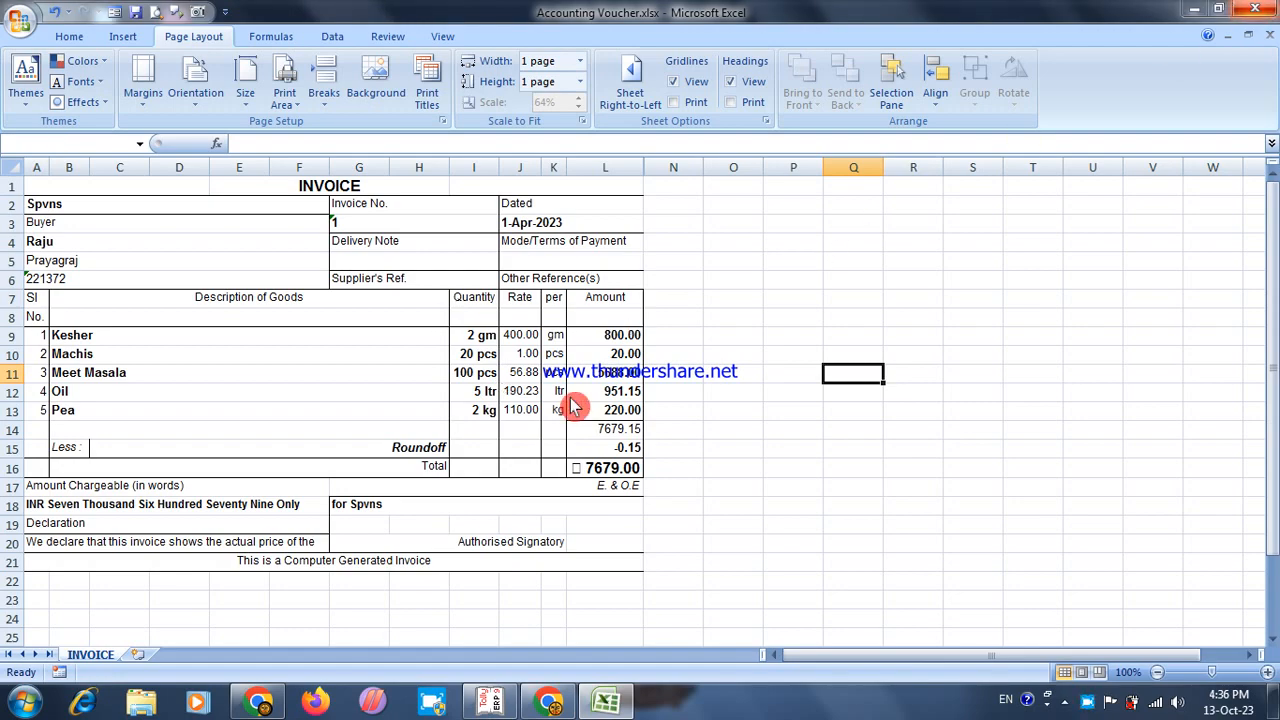
click(643, 398)
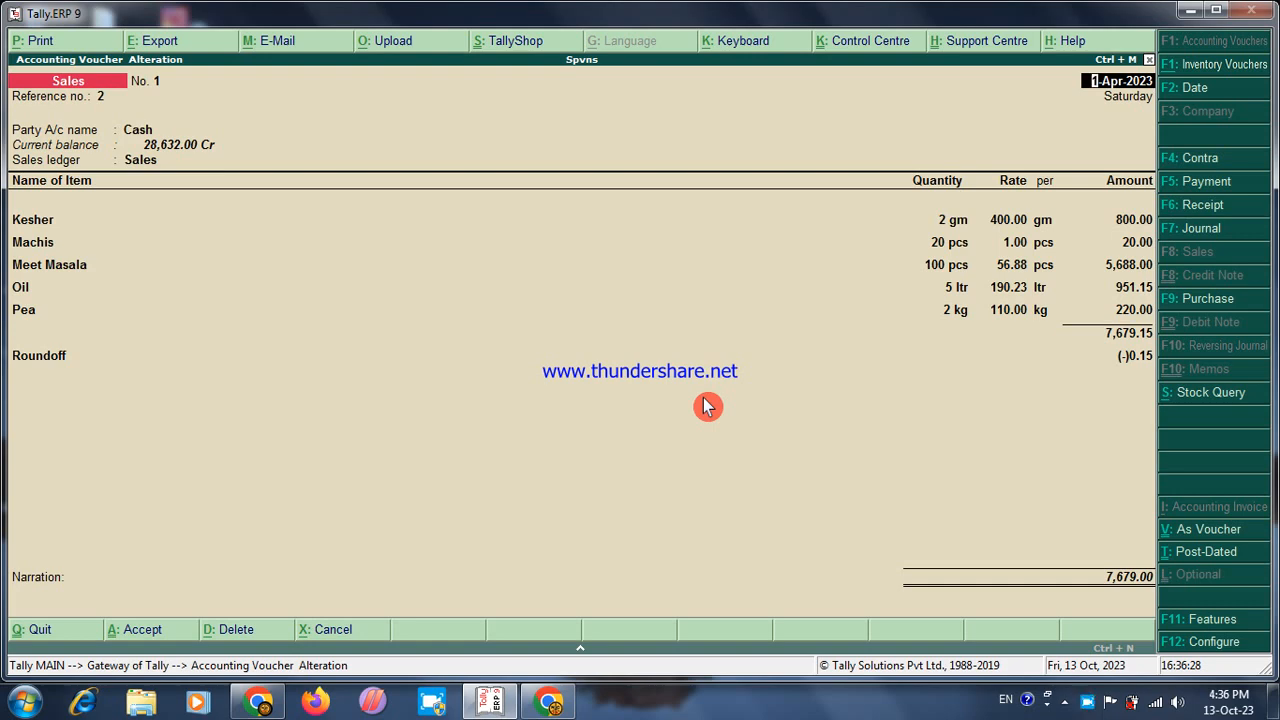
Bring up the purchase voucher in Tally, export it over the existing Accounting Voucher.xlsx, and look through the exported invoice
key(Page_Down)
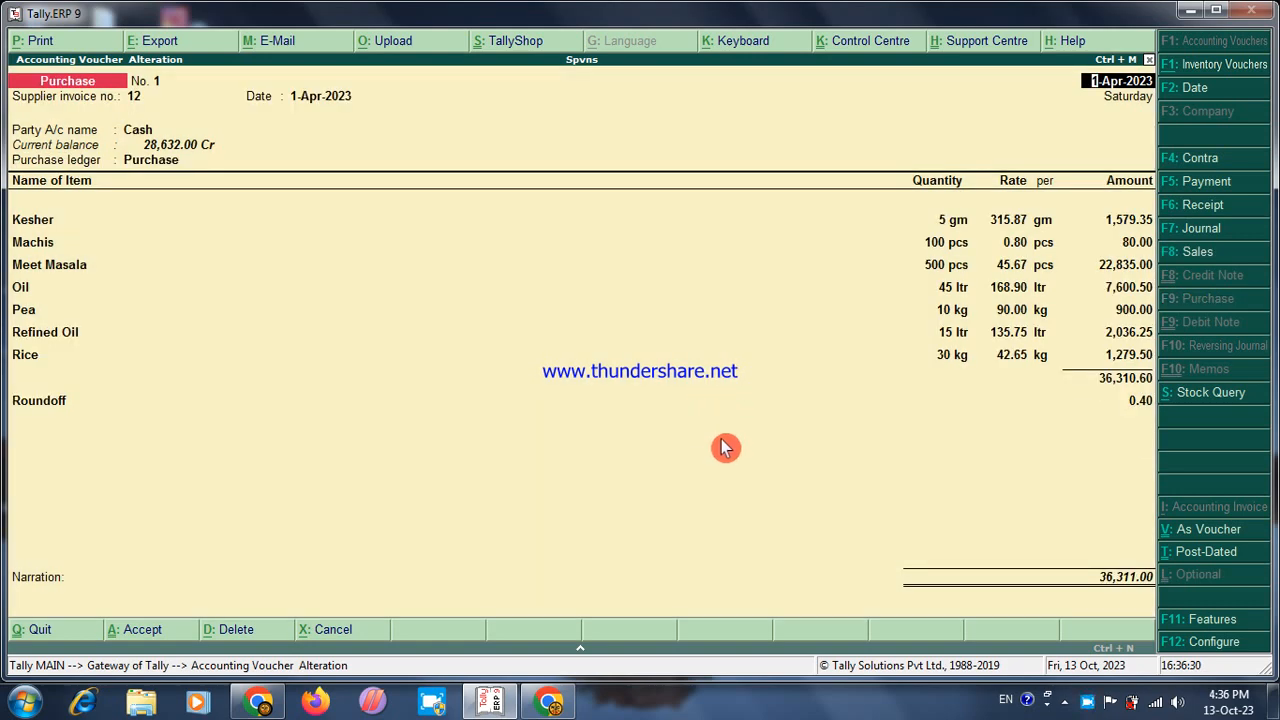
key(alt+e)
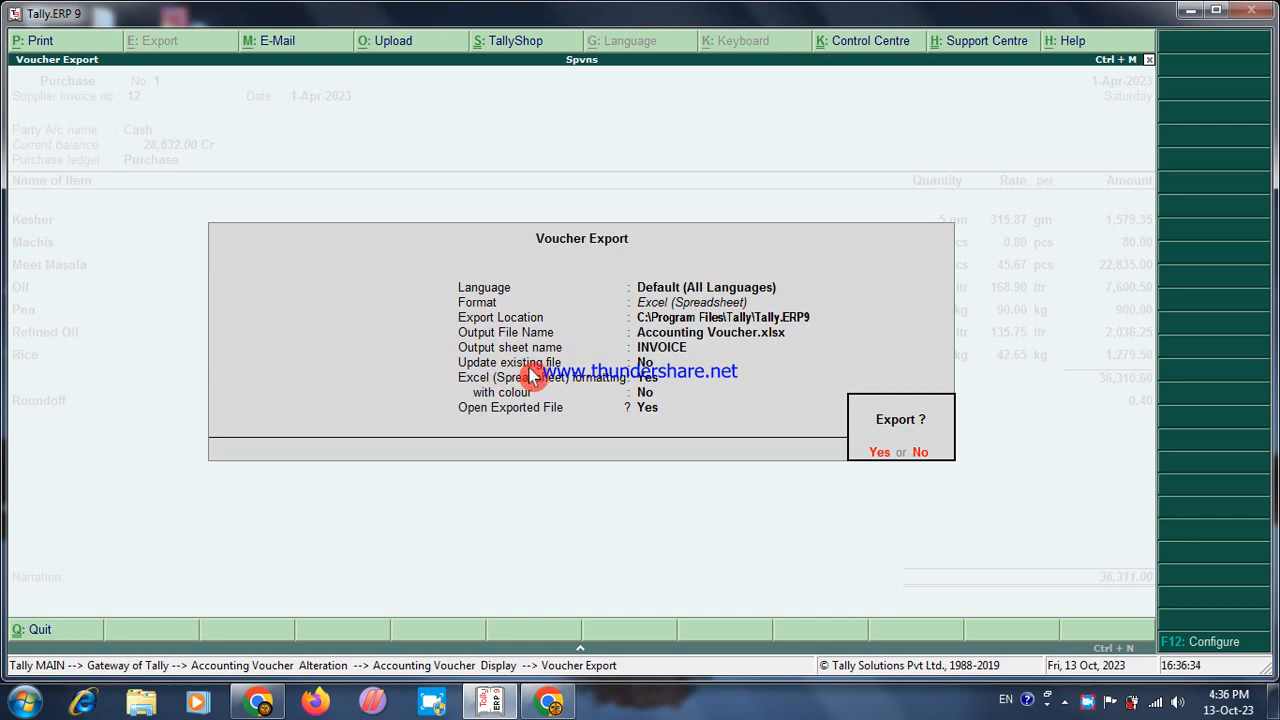
key(Return)
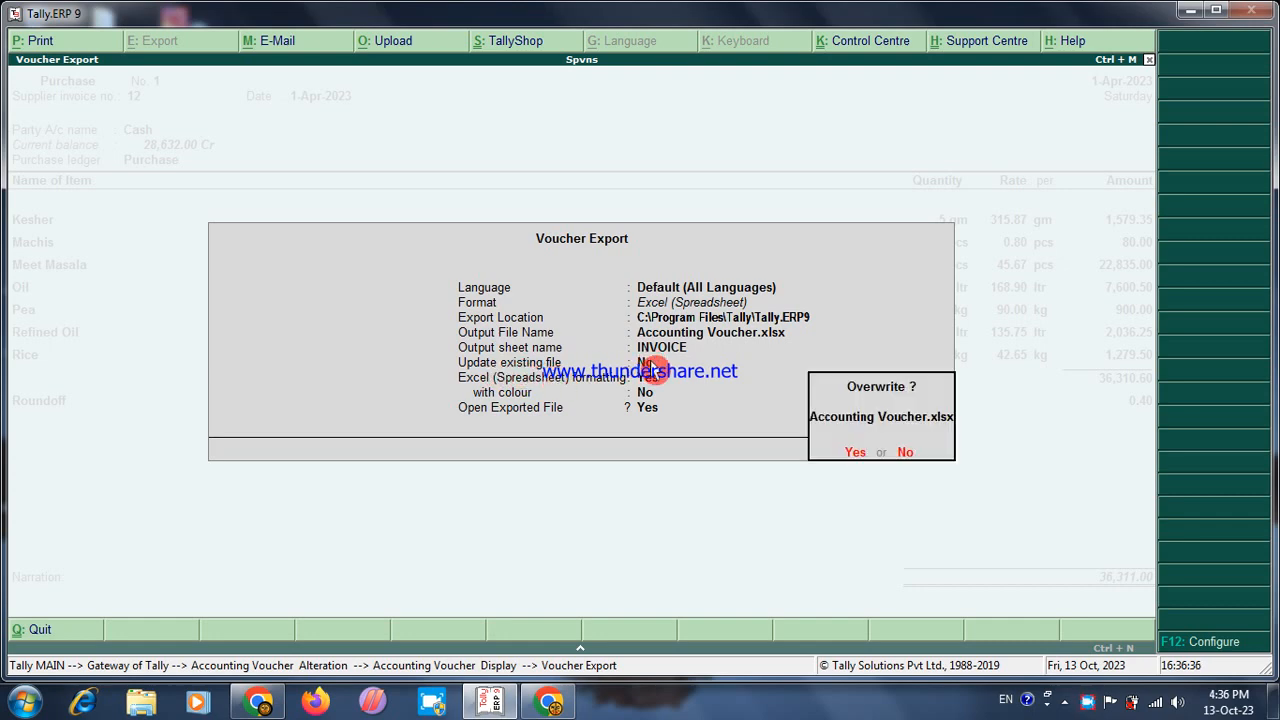
key(Return)
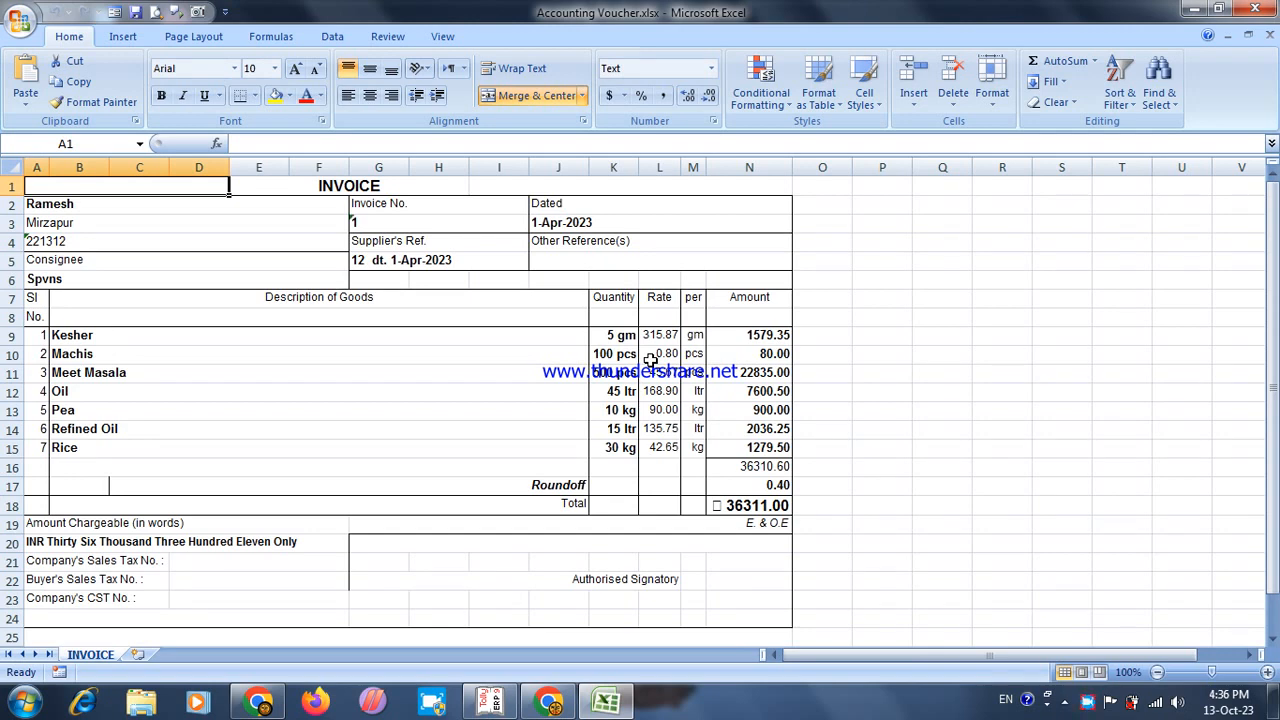
drag(1273, 206, 1273, 348)
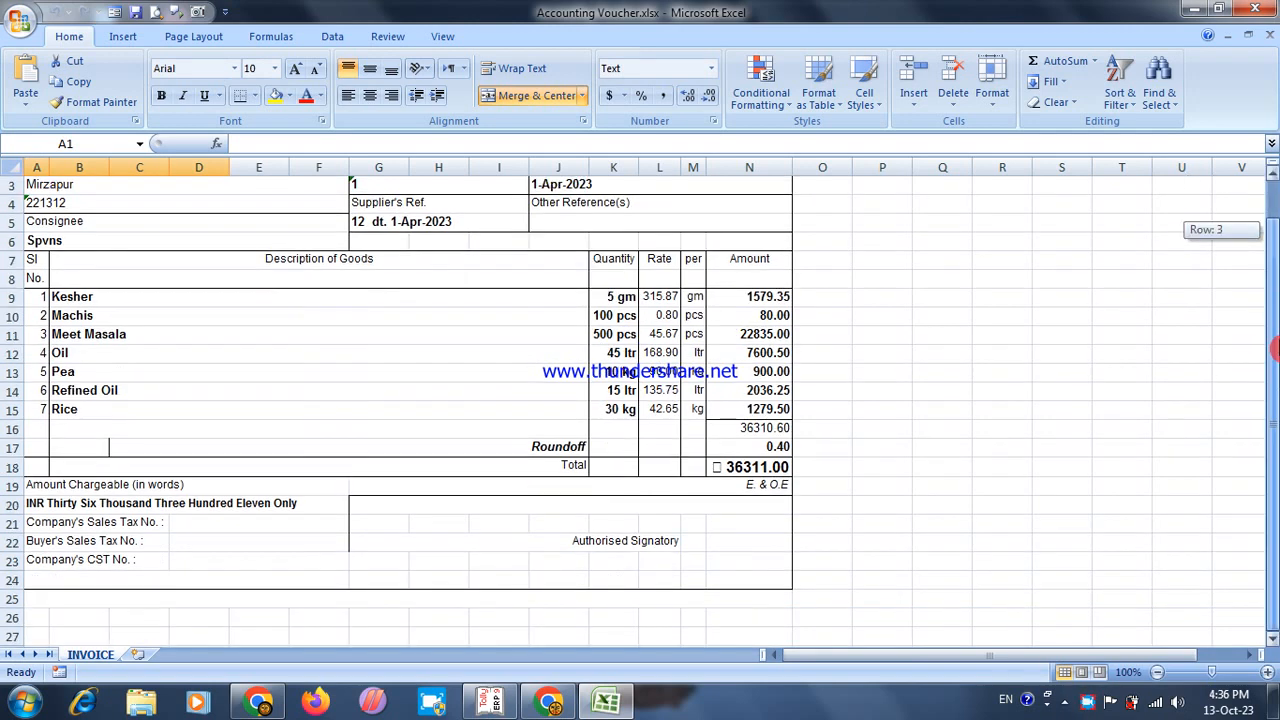
drag(1273, 413, 1274, 220)
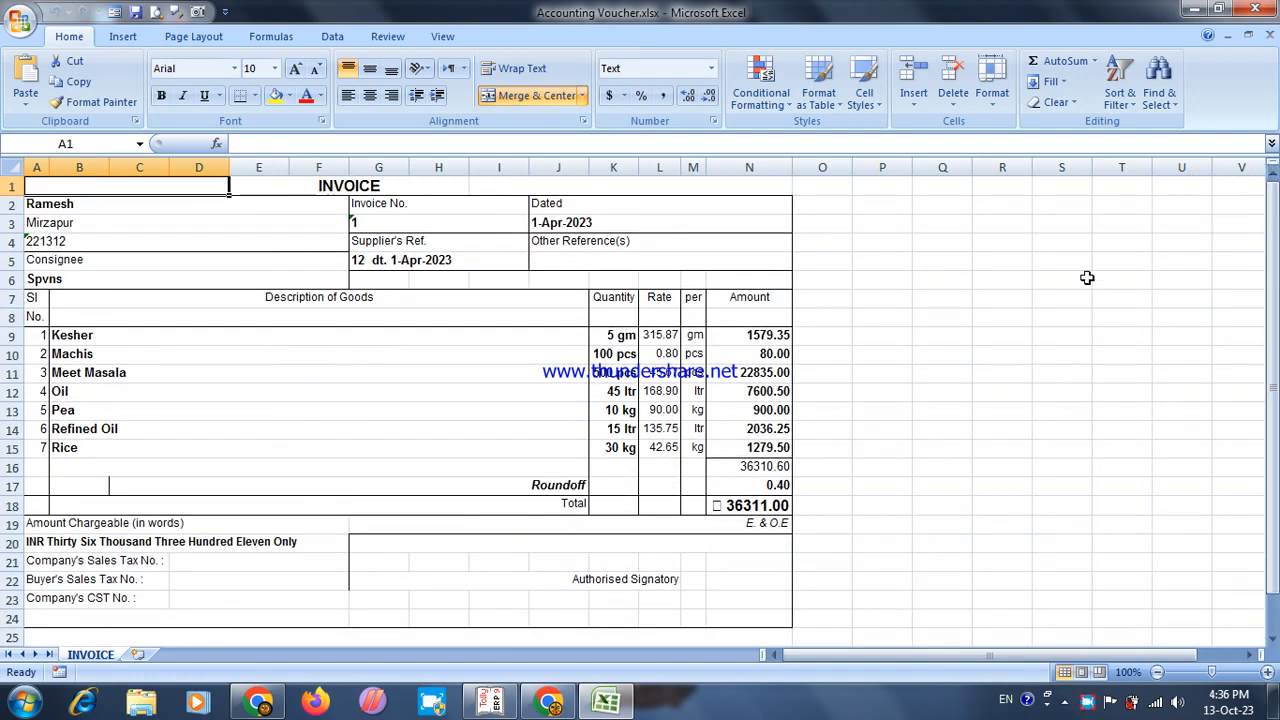
click(22, 22)
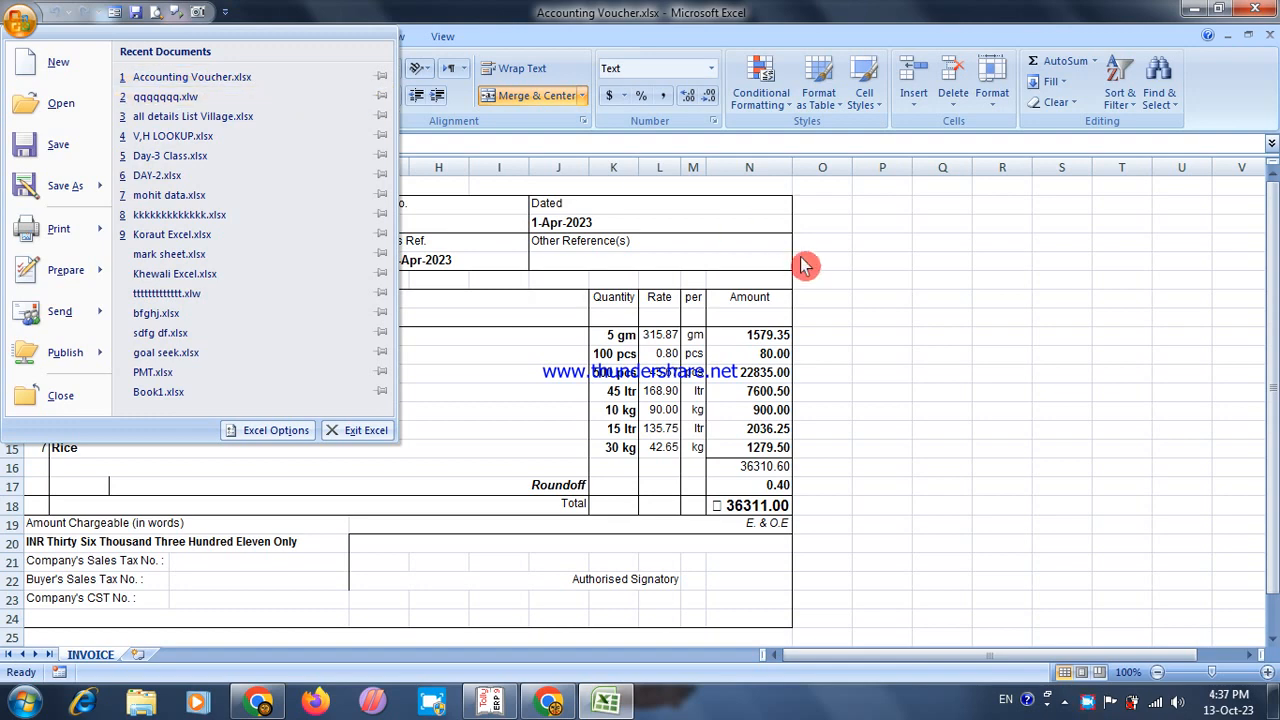
click(860, 300)
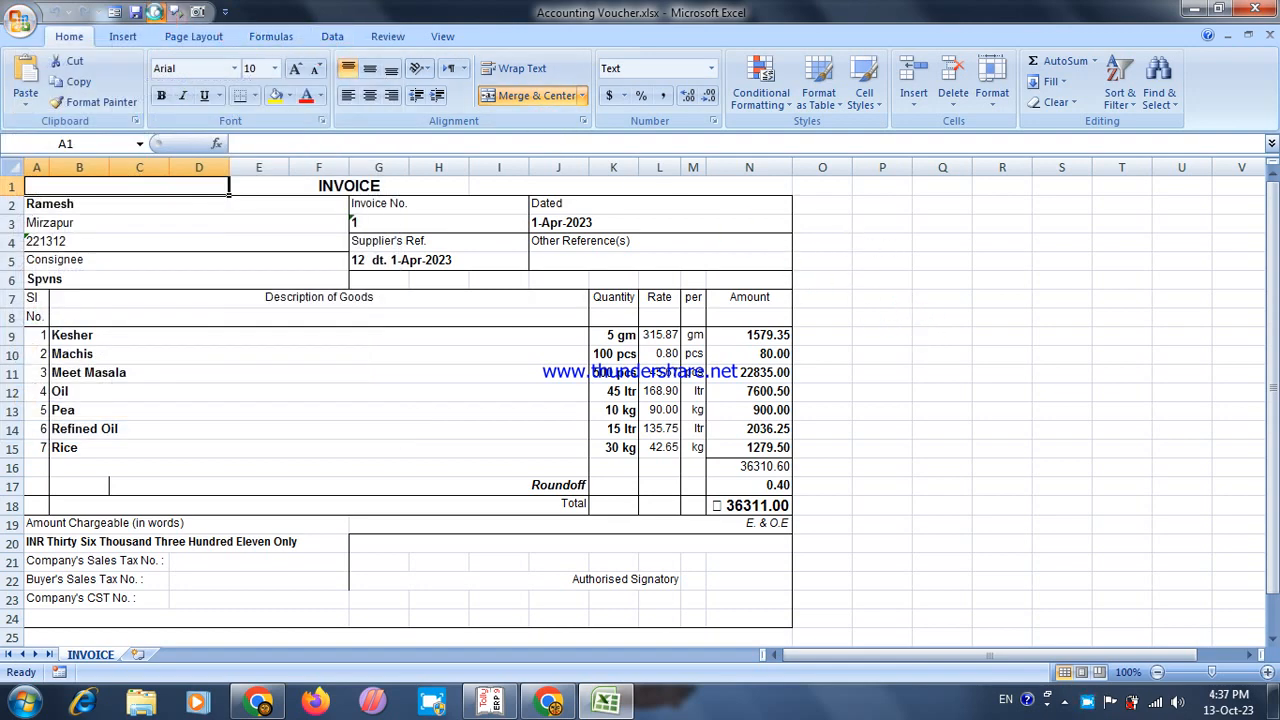
Check the exported purchase invoice in print preview, then close the workbook and Excel
click(157, 12)
click(470, 208)
click(276, 80)
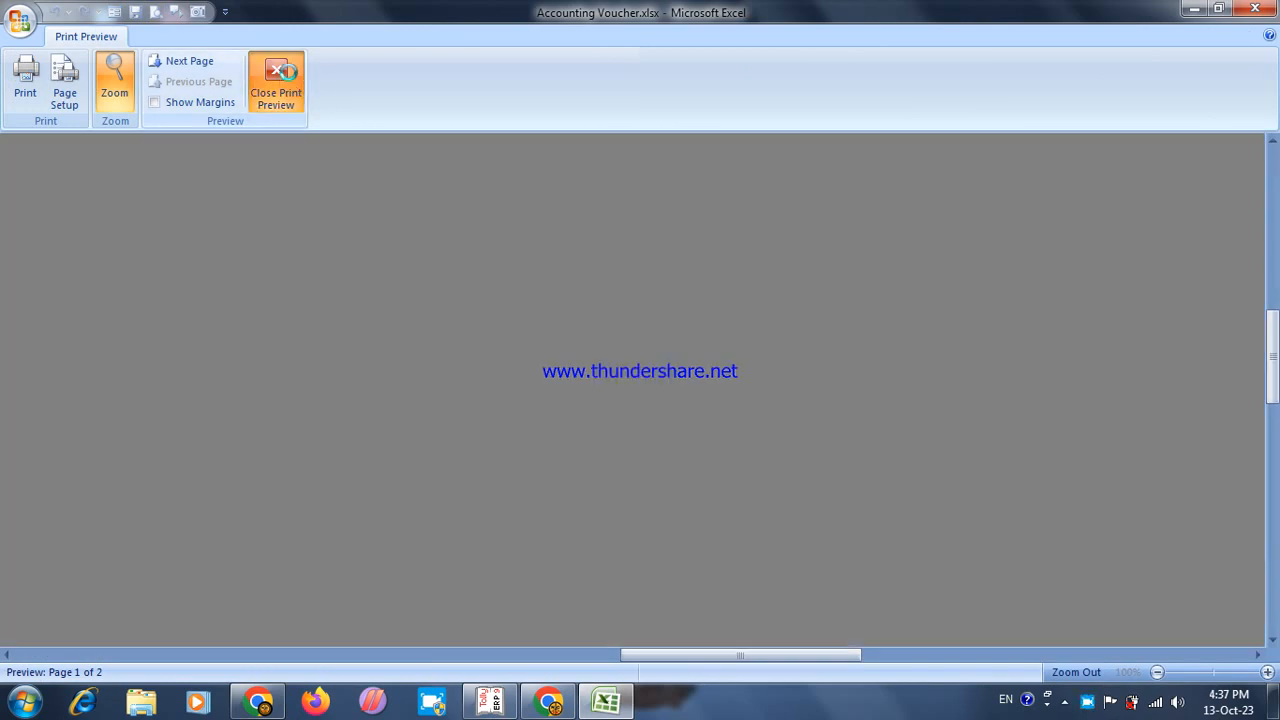
click(193, 36)
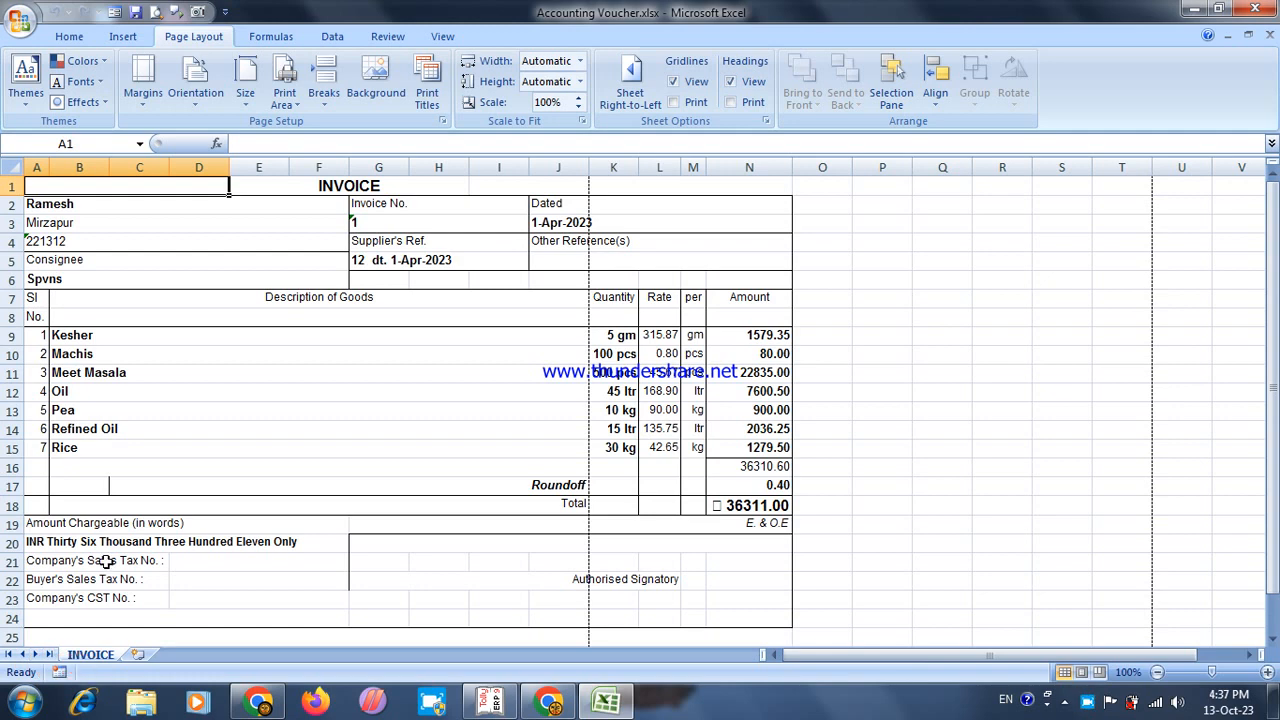
click(22, 30)
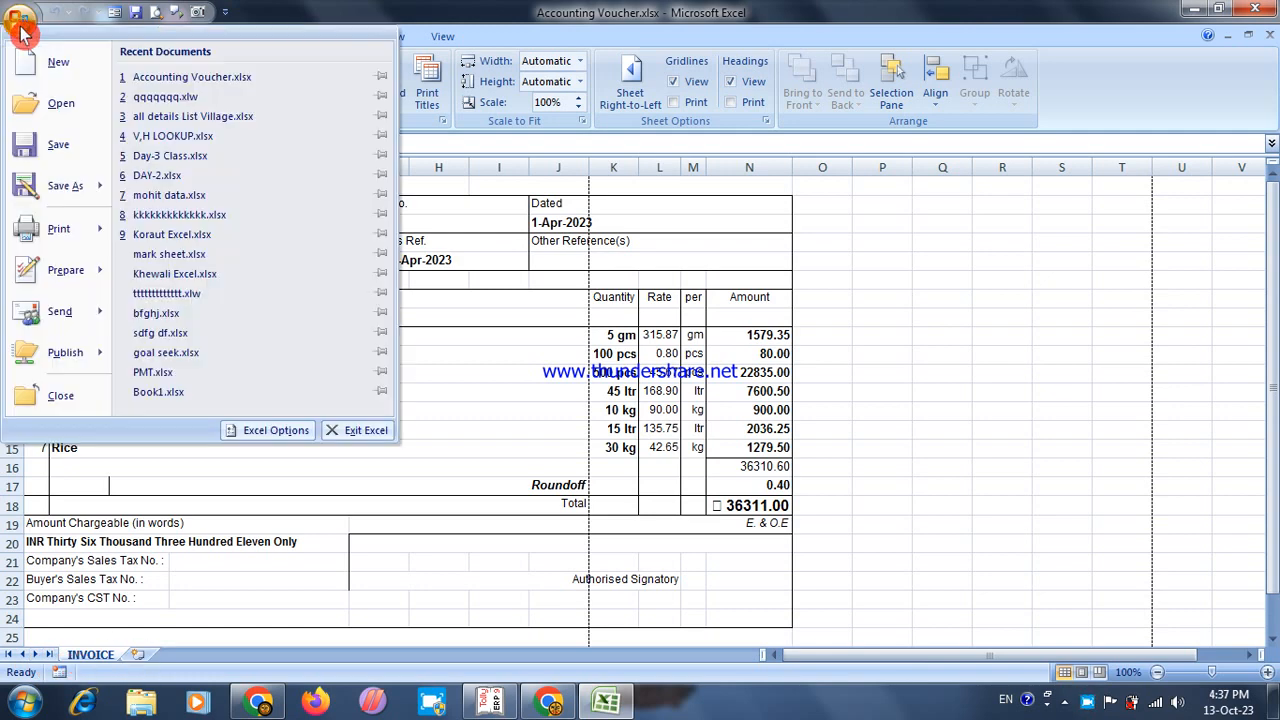
click(175, 86)
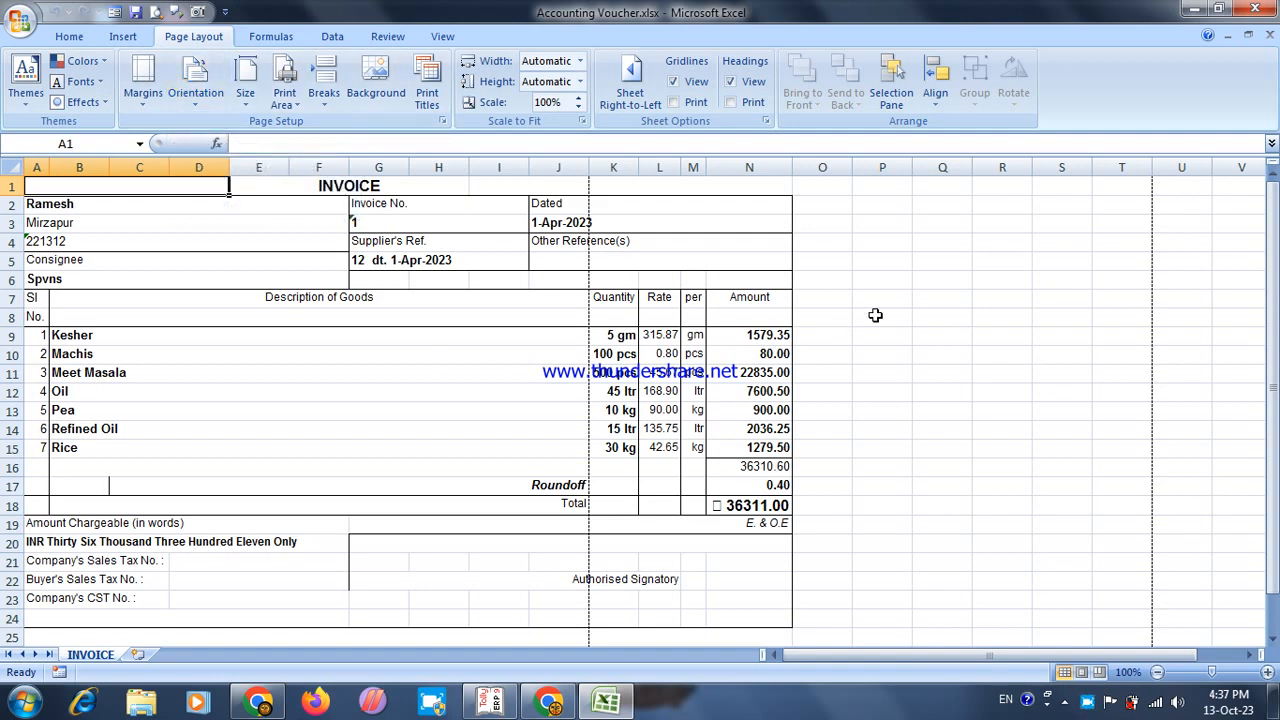
click(1036, 299)
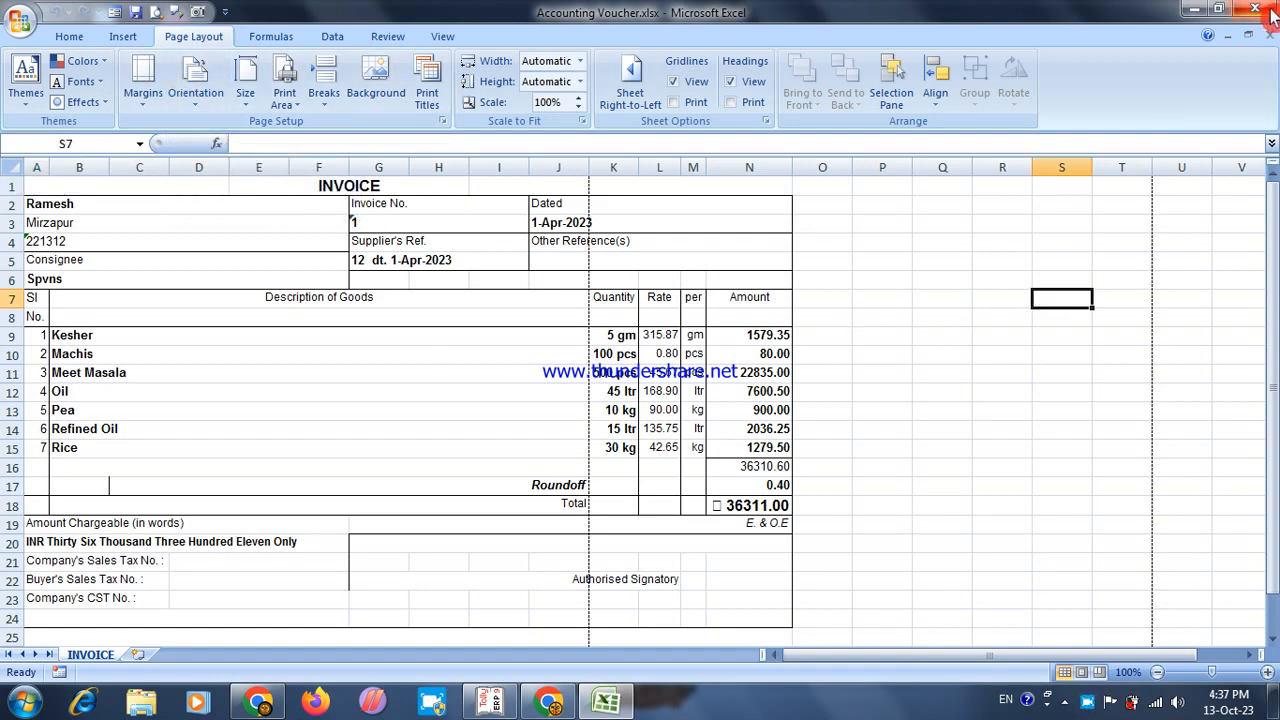
click(1271, 14)
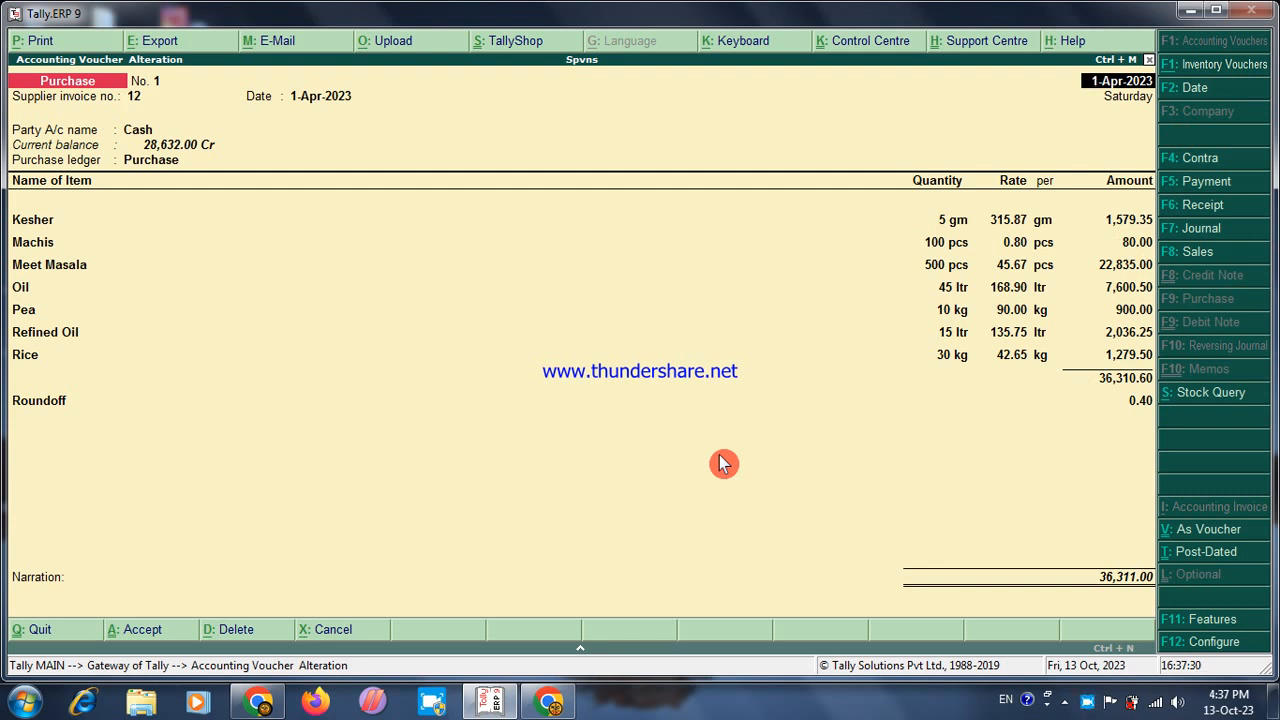
Leave the purchase voucher screens in Tally and examine the Profit & Loss A/c in detailed view
key(Escape)
key(y)
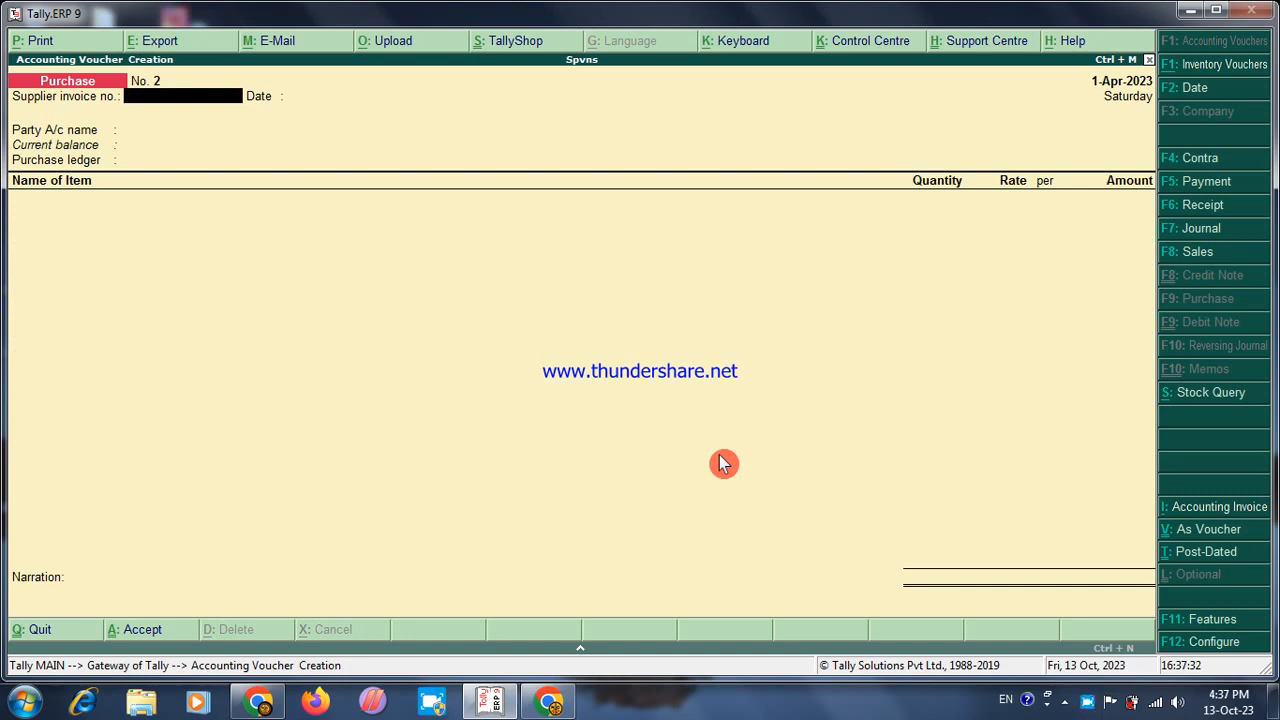
key(Escape)
key(y)
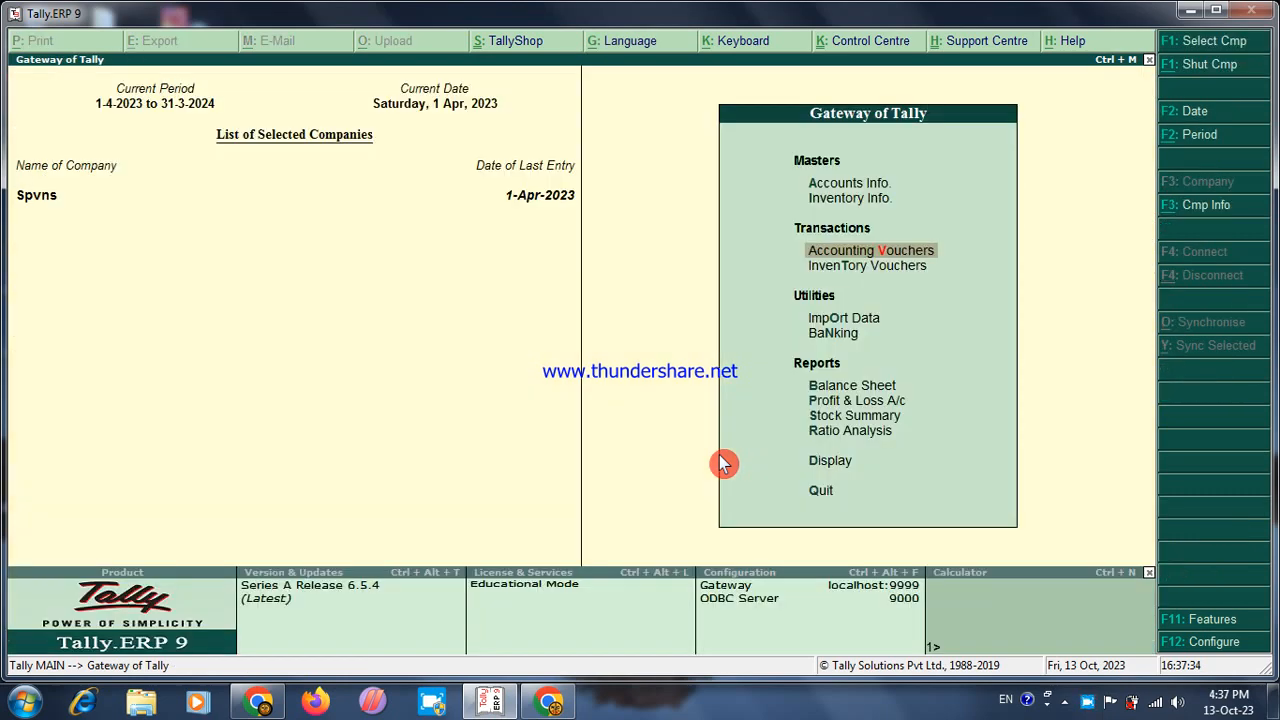
key(p)
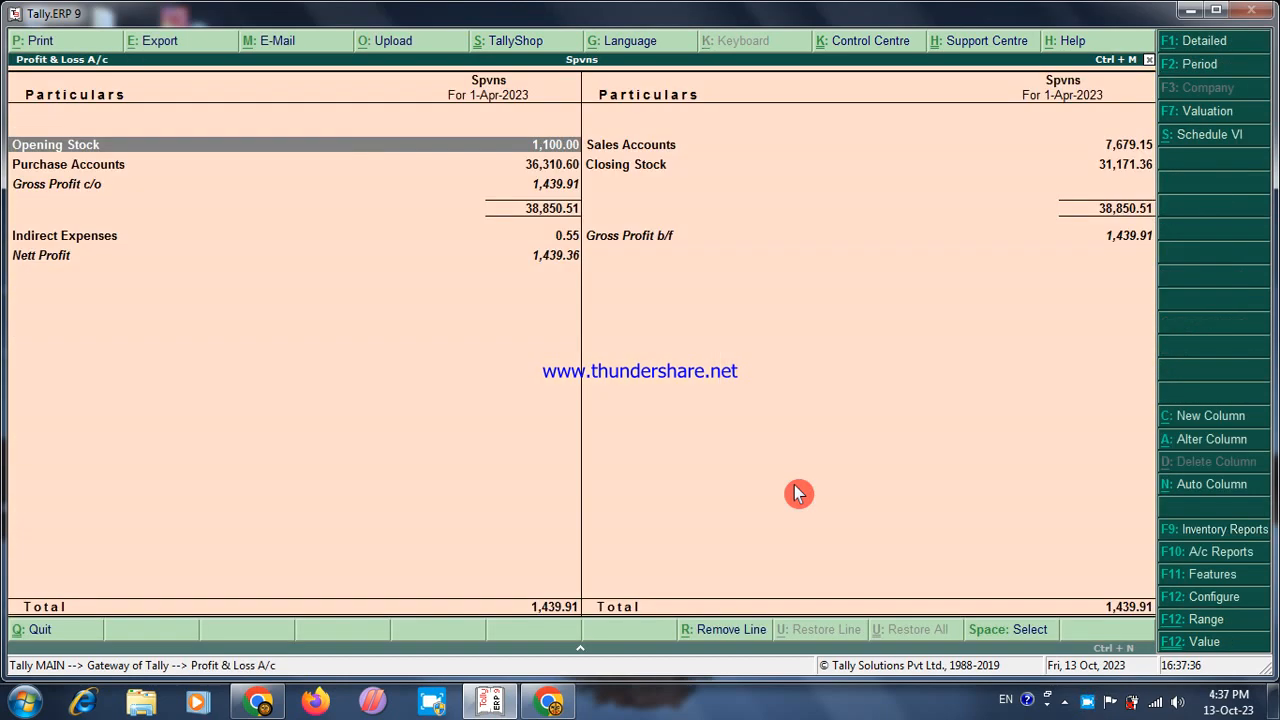
key(alt+f1)
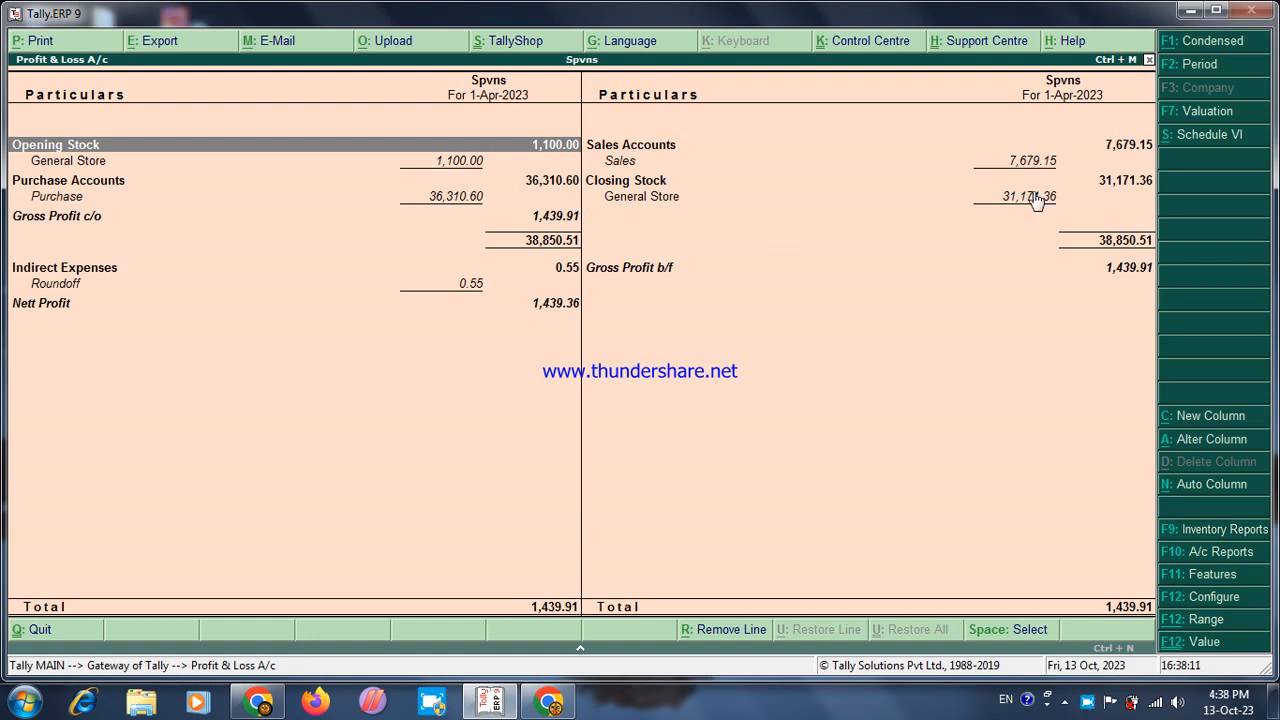
click(1120, 190)
key(Escape)
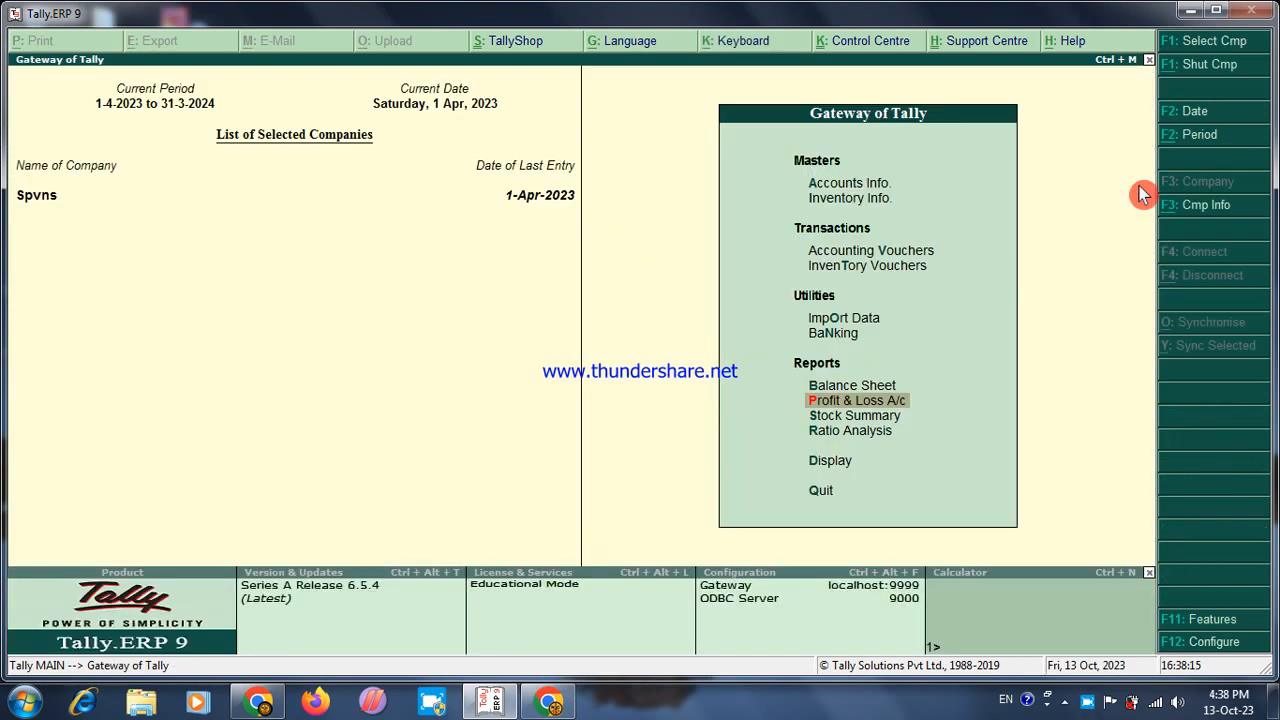
View the Stock Summary report's closing balance for the General Store group and return to the Gateway of Tally
key(Down)
key(Down)
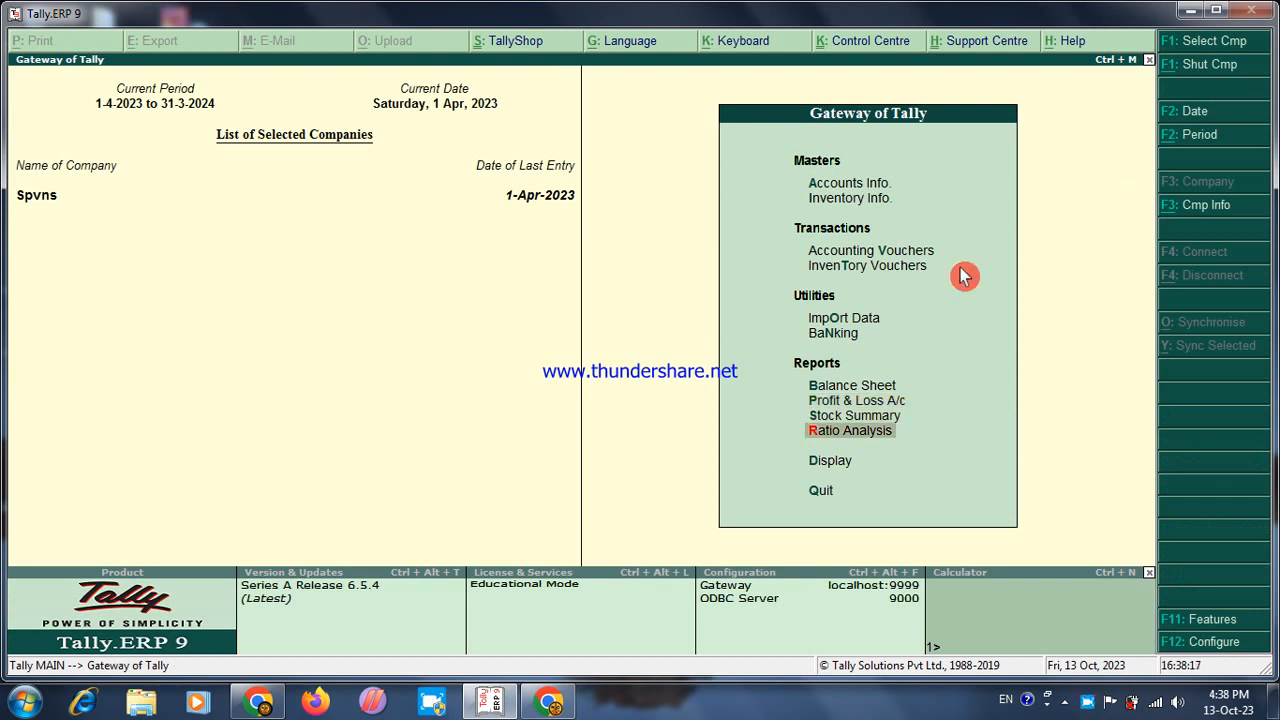
key(Up)
key(Down)
key(Up)
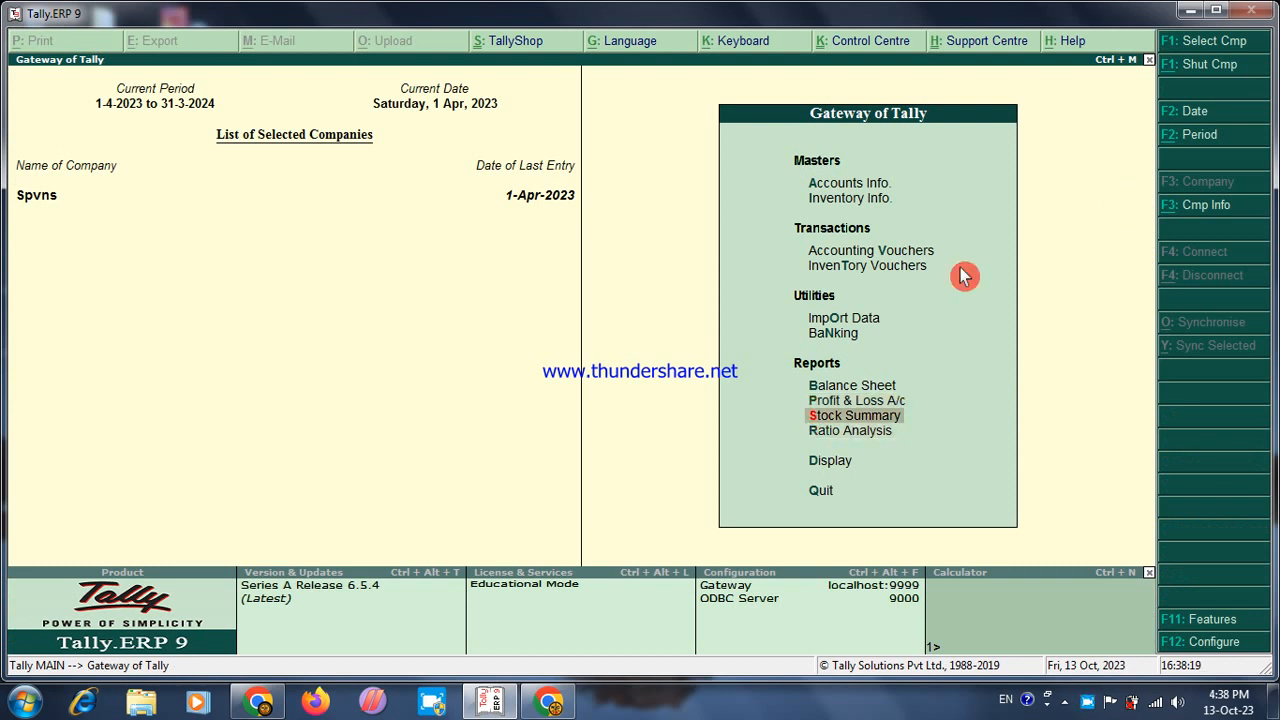
key(Return)
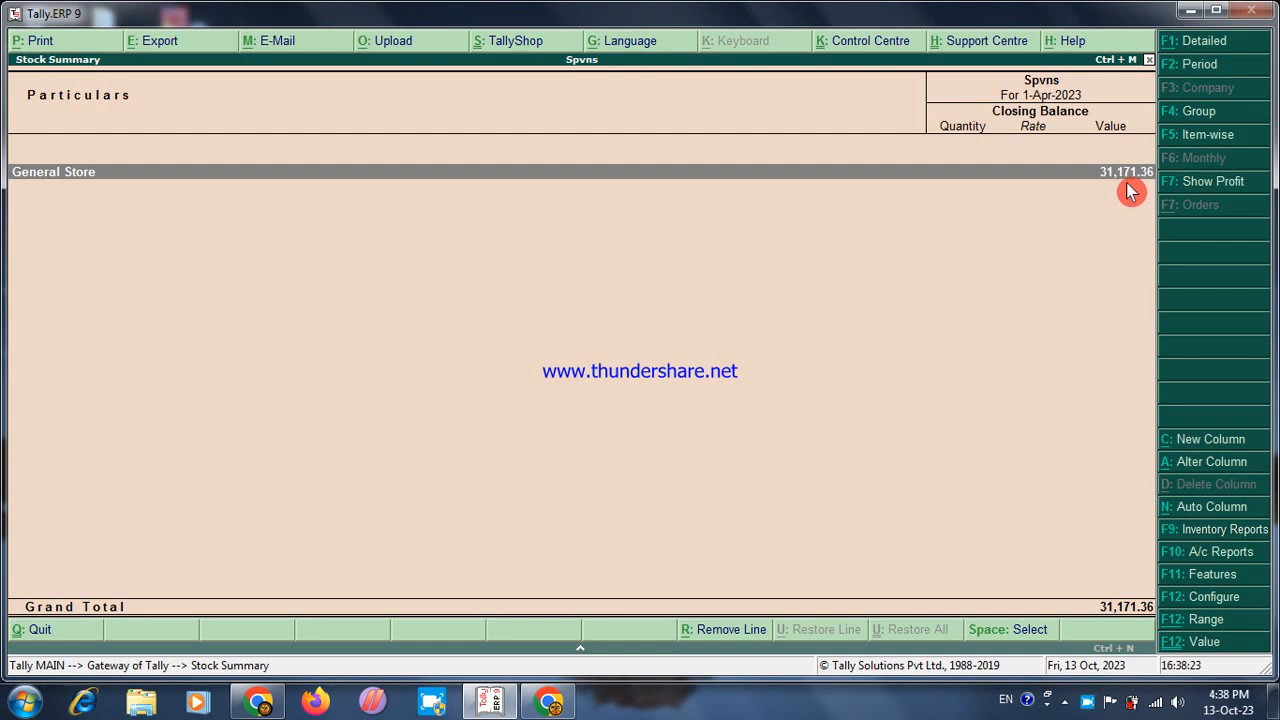
key(Escape)
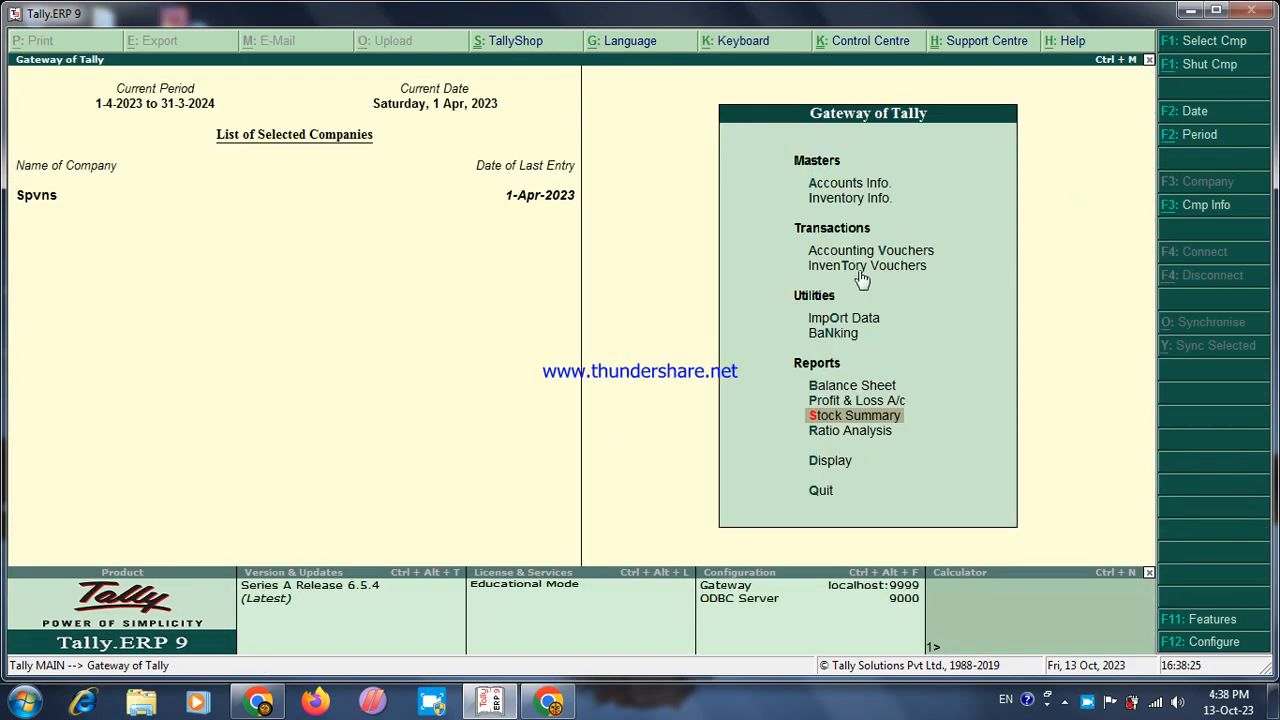
Look through the display reports and the reports offered under Inventory Books
key(Down)
key(Down)
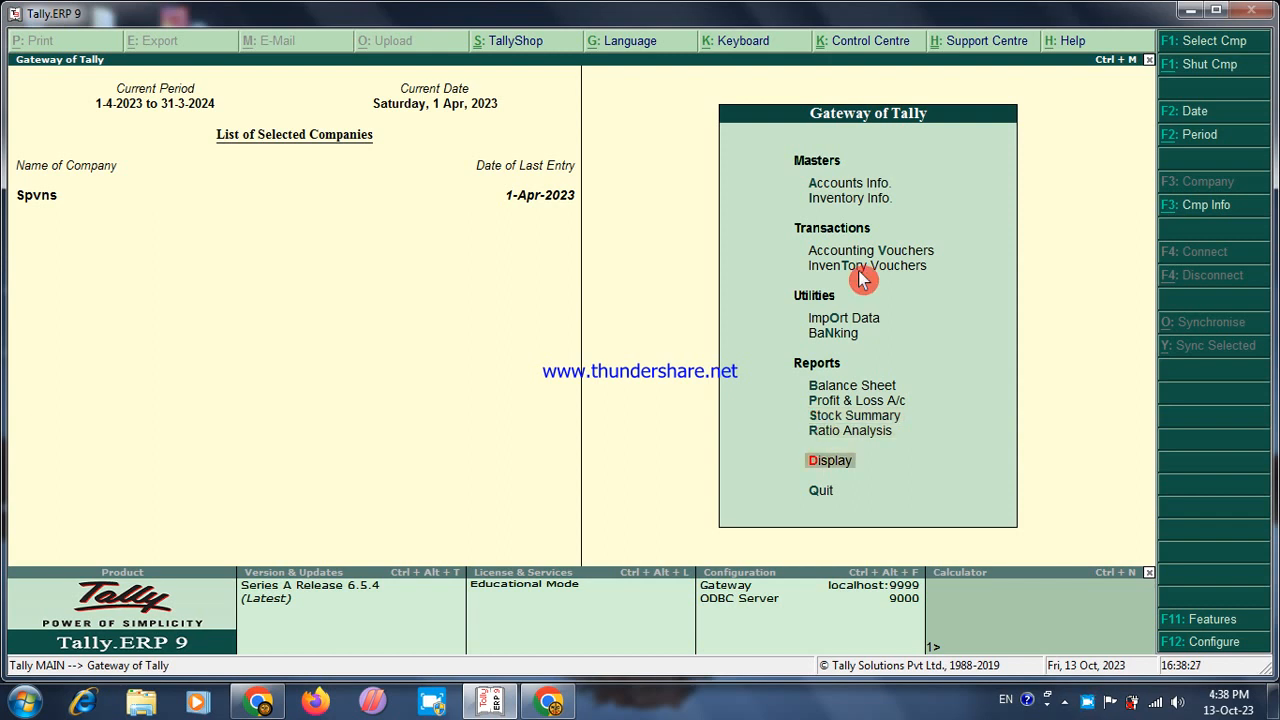
key(Return)
key(Down)
key(Down)
key(Down)
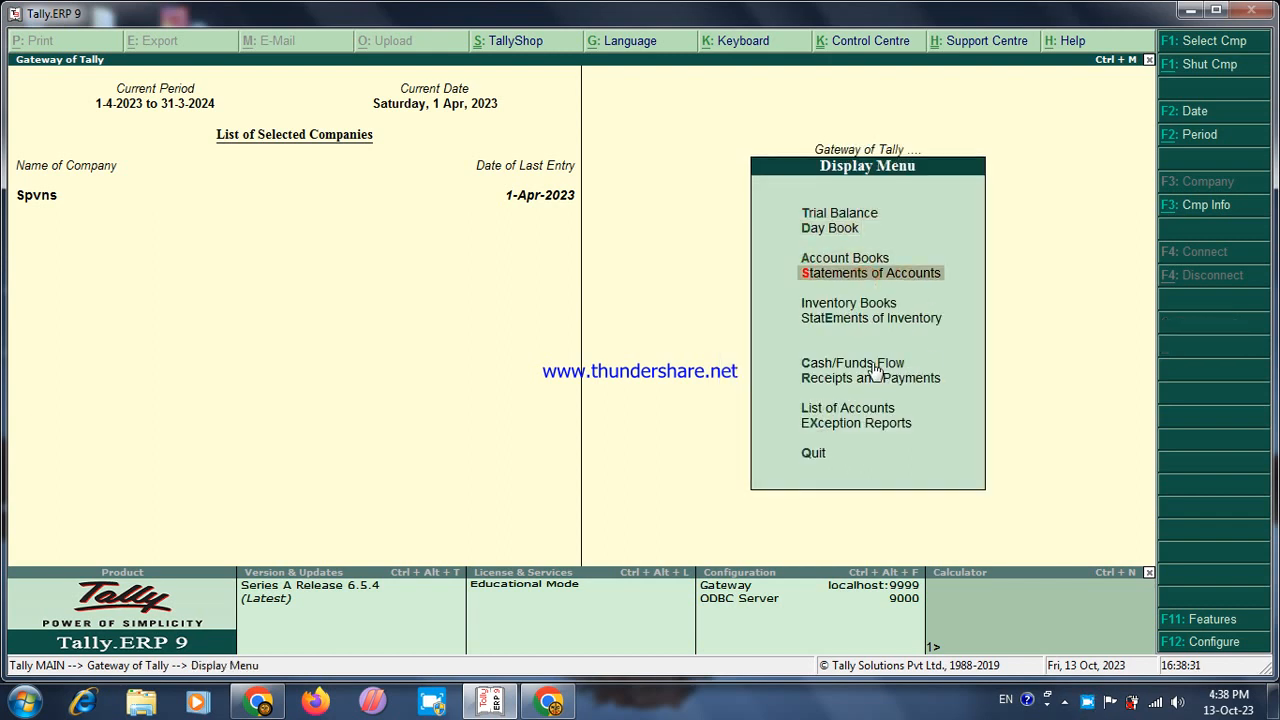
key(Down)
key(Down)
key(Up)
key(Return)
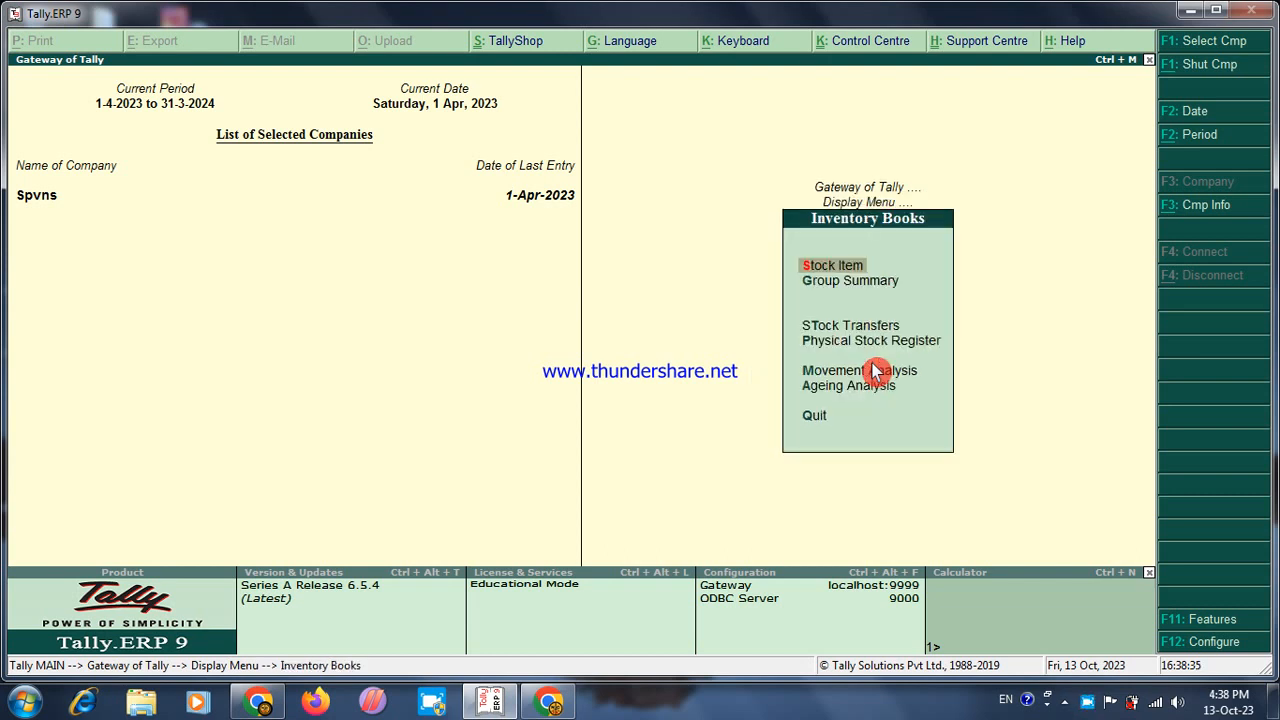
key(Escape)
Run a Stock Query for the item Kesher from the Statements of Inventory and review its purchases and sales
key(Down)
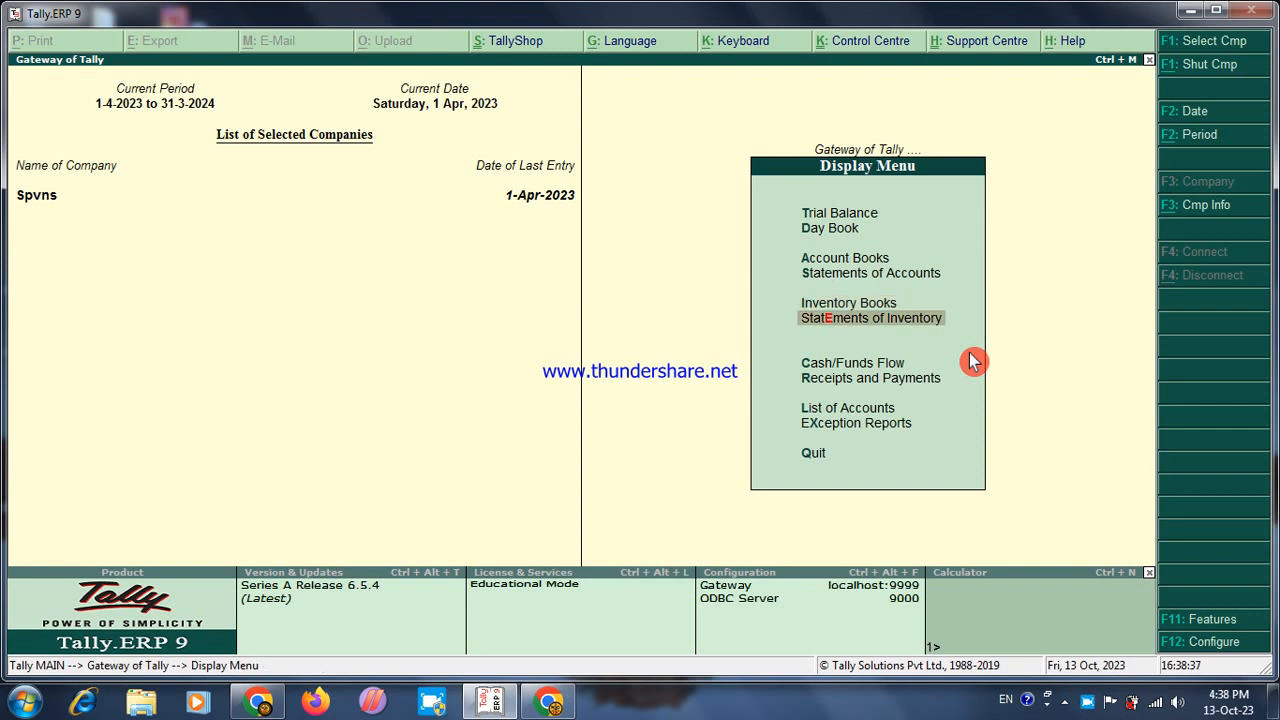
key(Return)
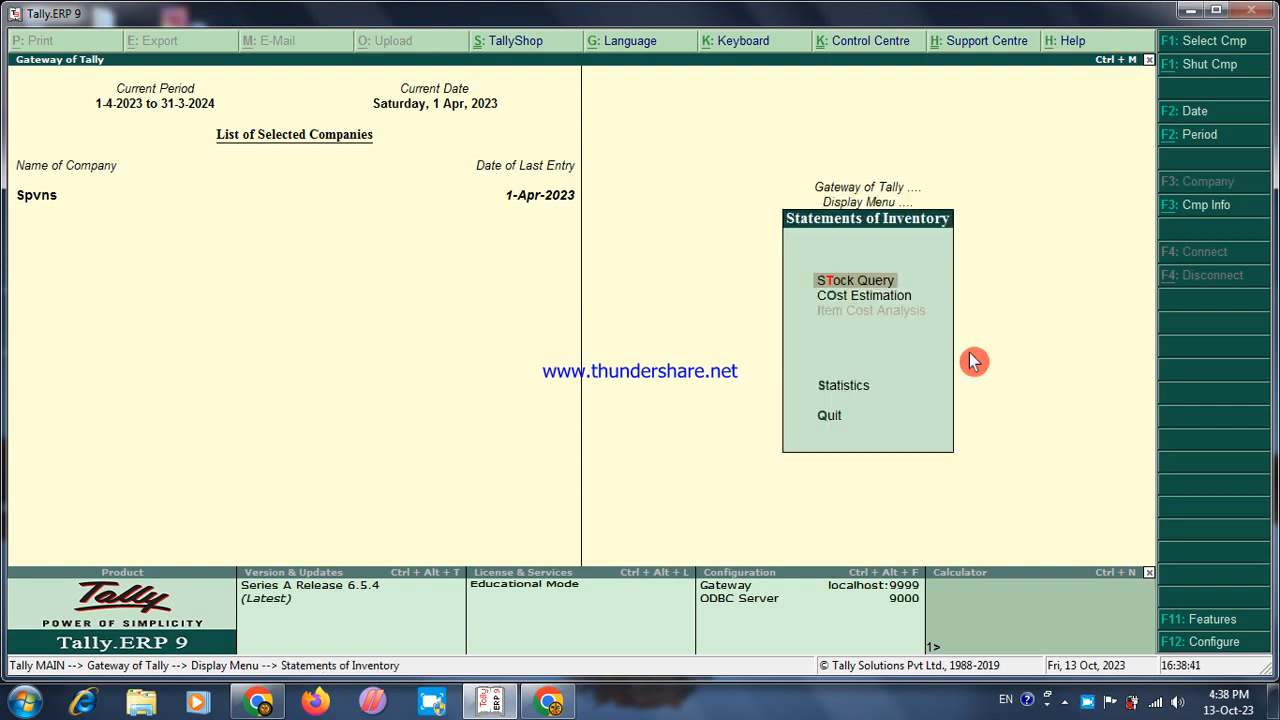
key(Return)
key(Return)
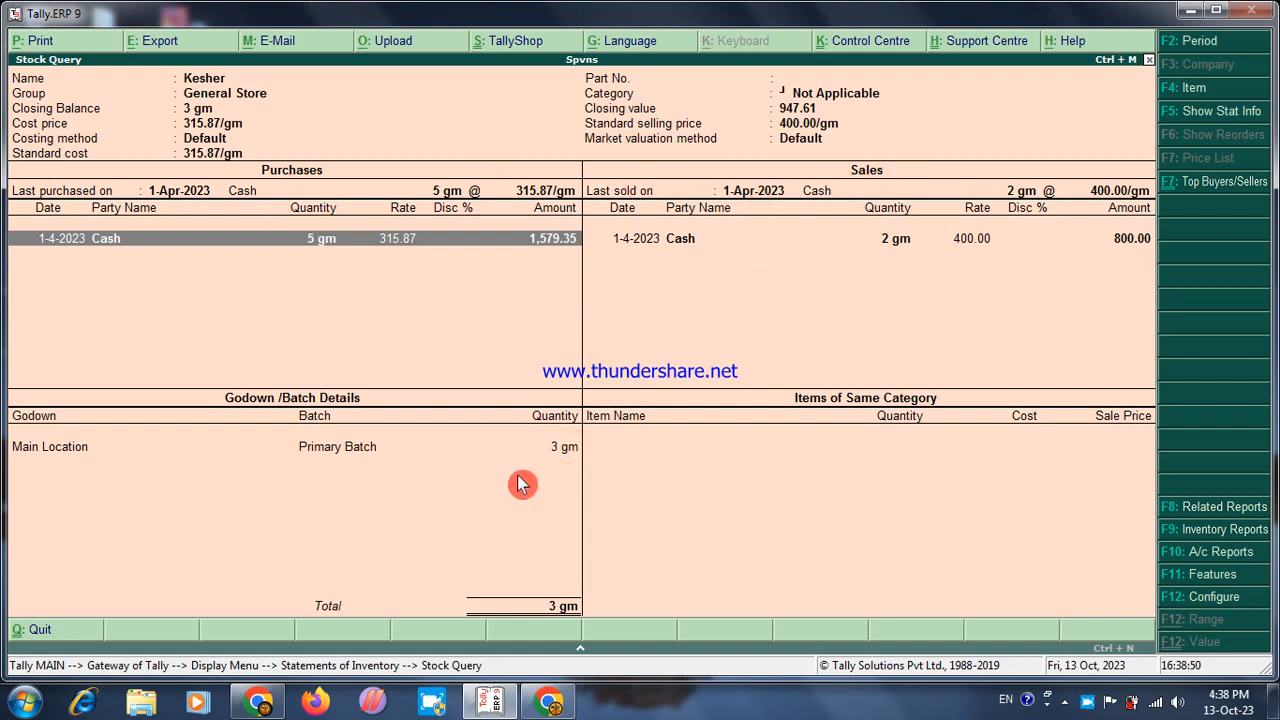
key(Escape)
key(Escape)
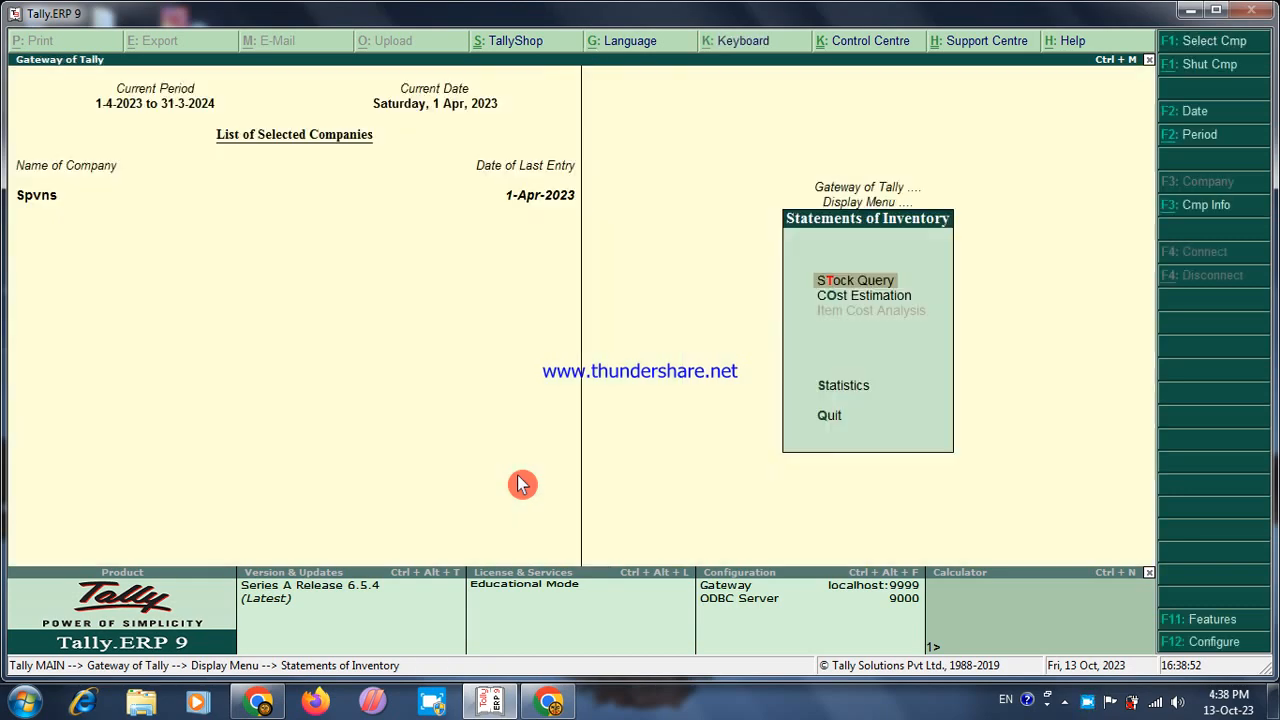
key(Escape)
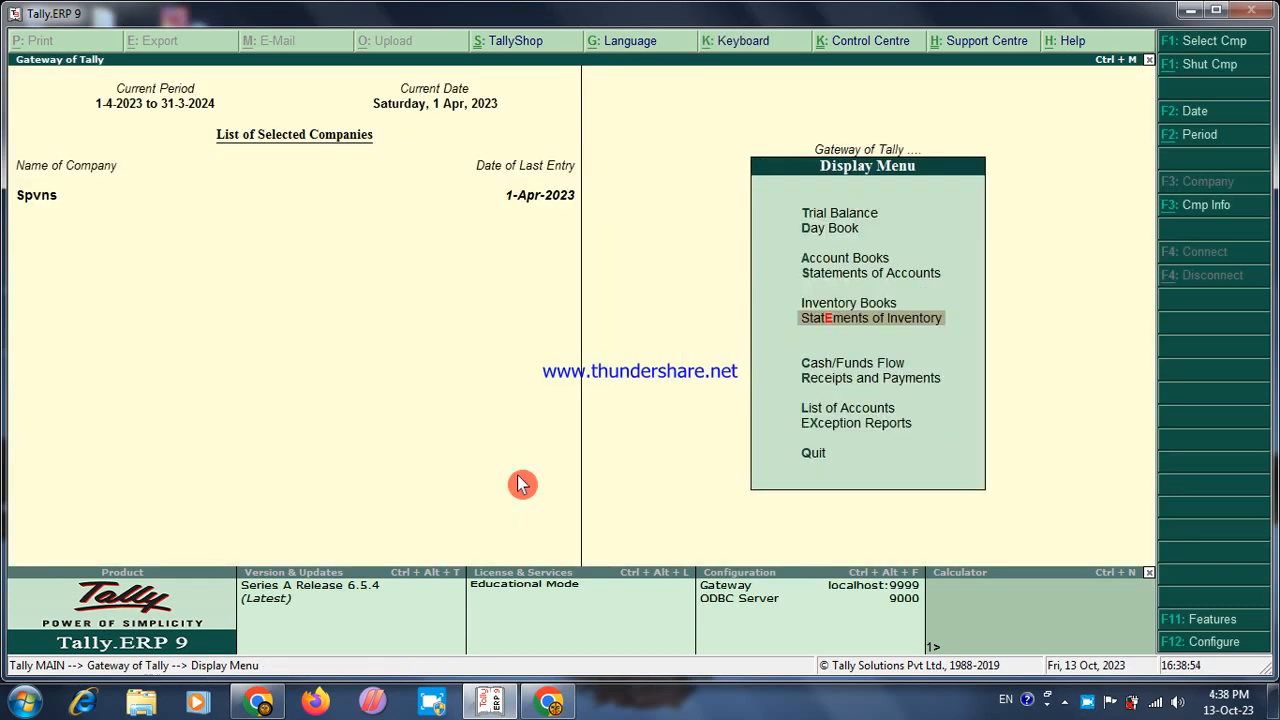
Bring up the Sales Register from the Account Books
key(Escape)
key(Return)
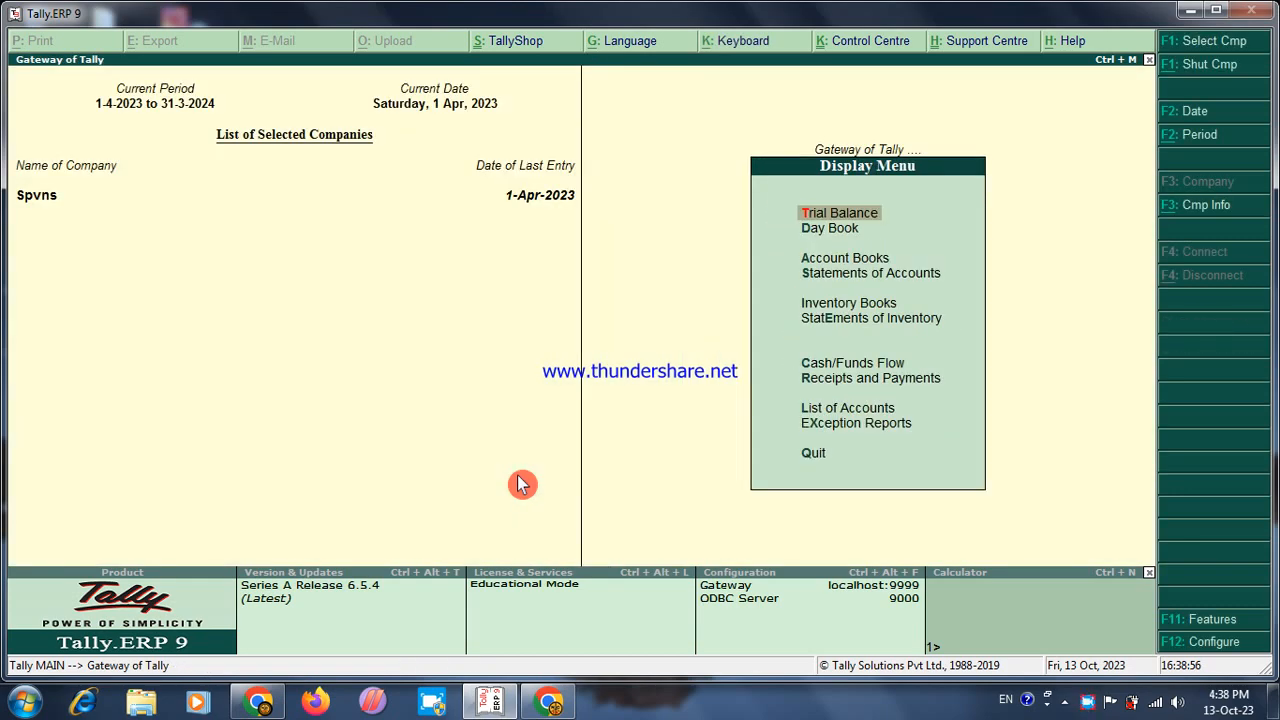
key(Down)
key(Down)
key(Return)
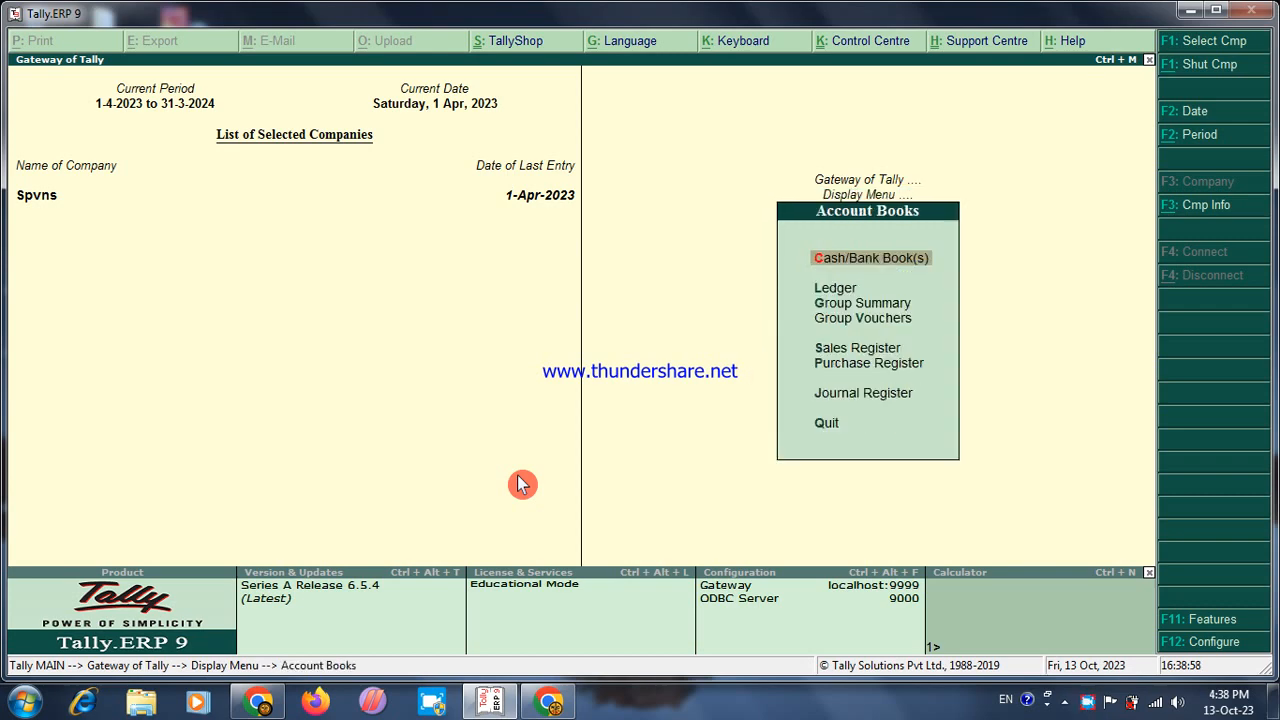
key(Down)
key(Down)
key(Down)
key(Down)
key(Return)
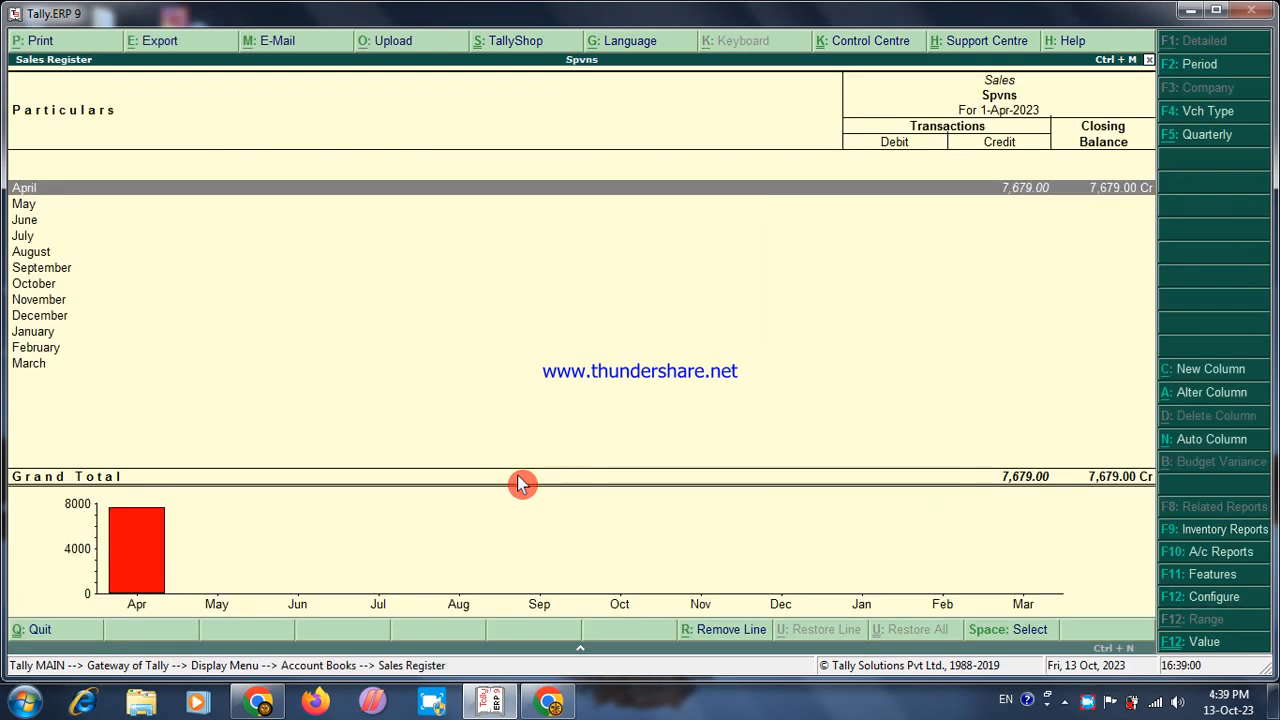
View April's sales voucher from the Sales Register and go back to the Account Books
key(Return)
key(Return)
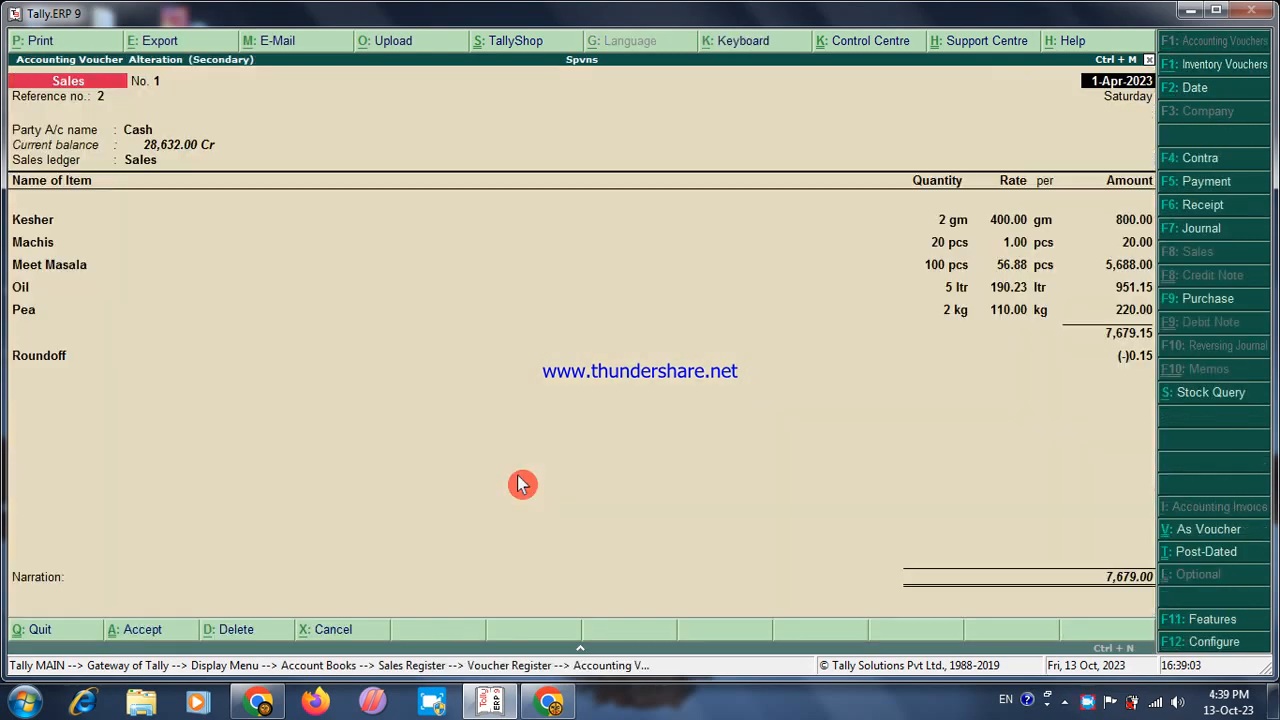
key(Escape)
key(Escape)
key(Escape)
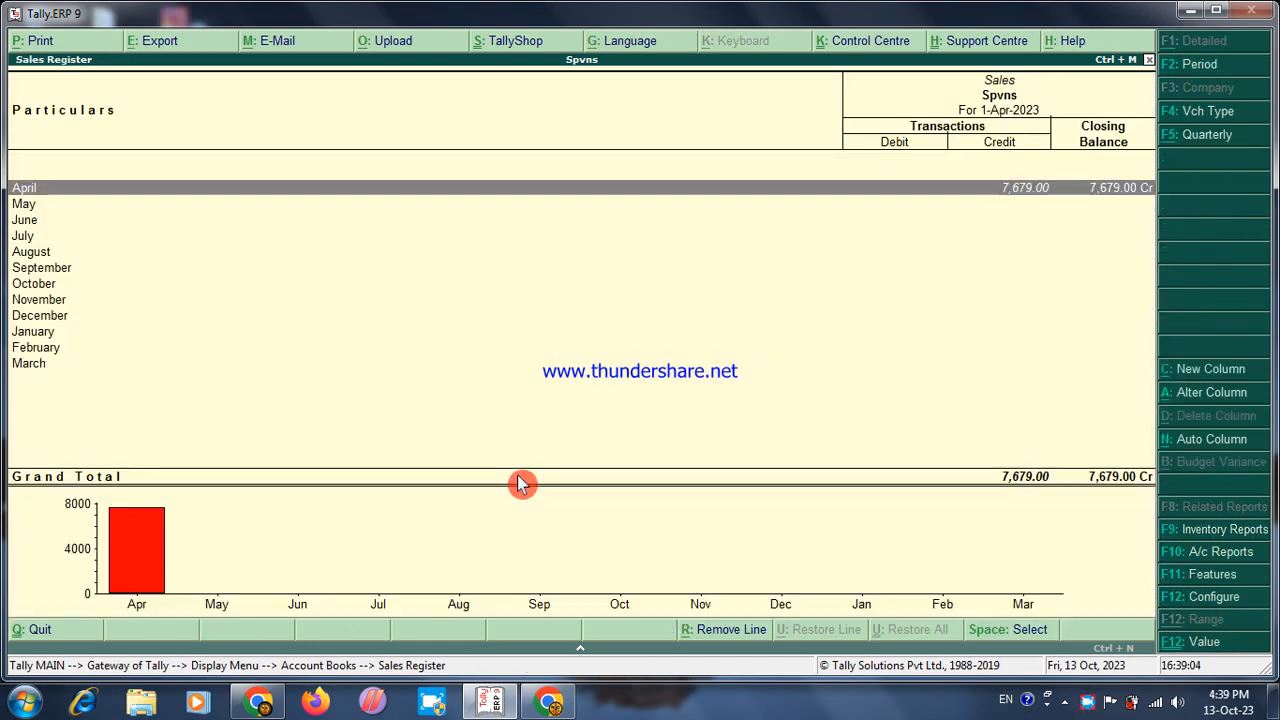
View April's purchase voucher through the Purchase Register and expand the purchase voucher list to its detailed view
key(Down)
key(Return)
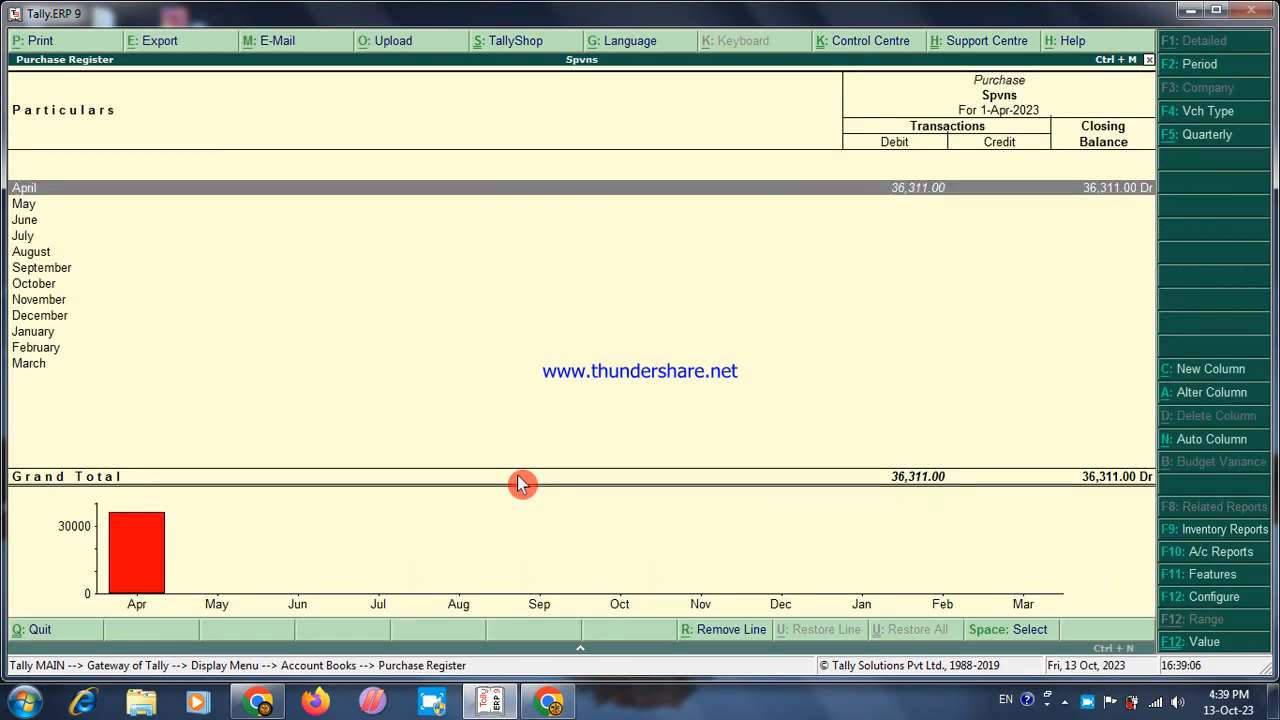
key(Return)
key(Return)
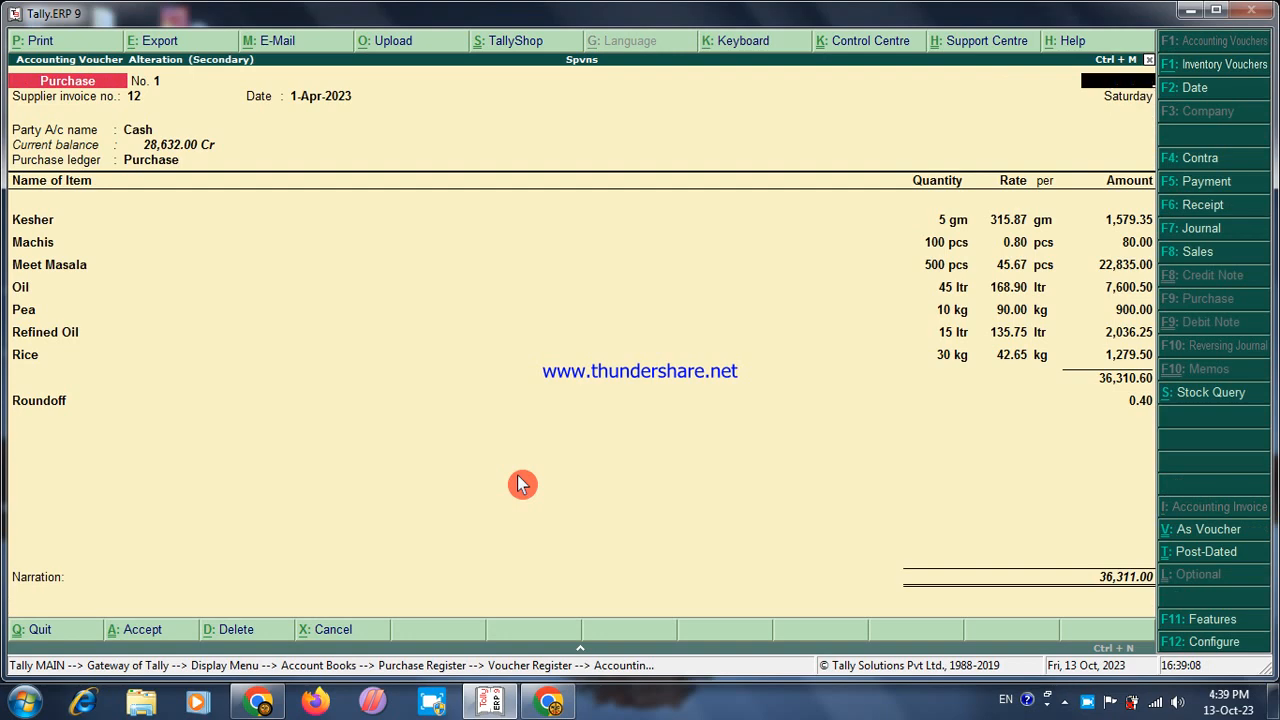
key(Escape)
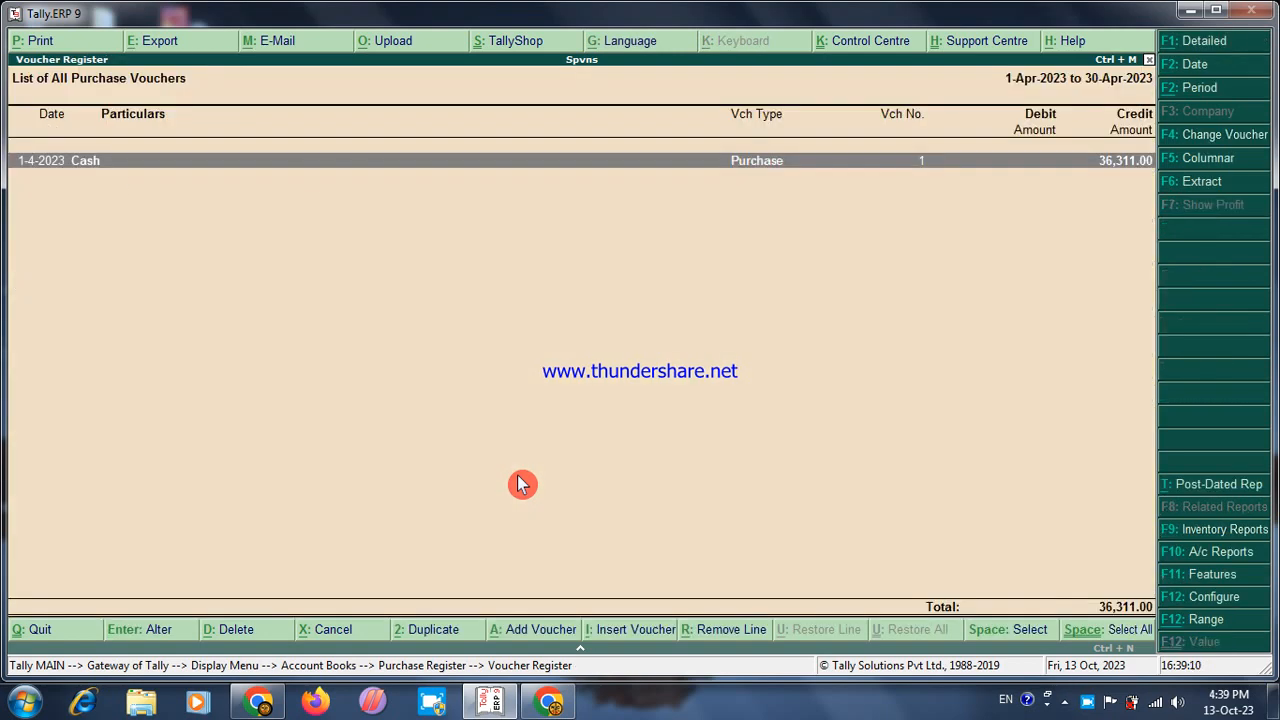
key(alt+F1)
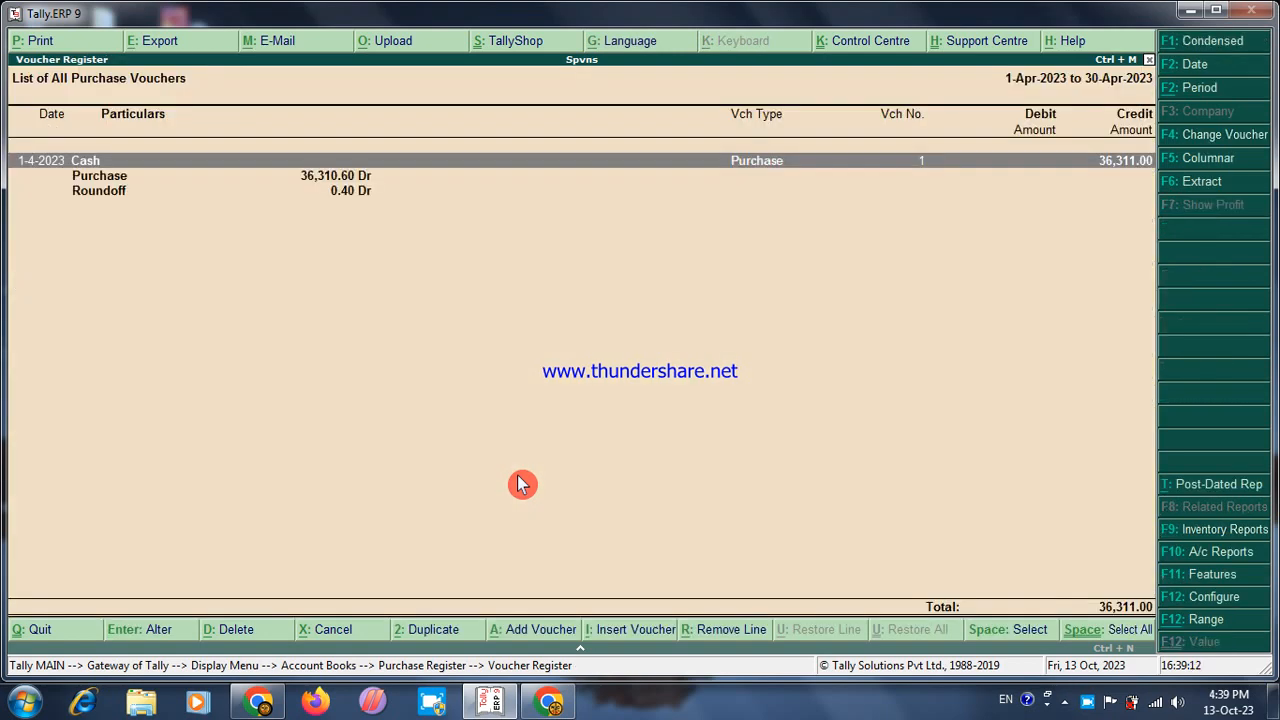
key(Escape)
key(Escape)
key(Escape)
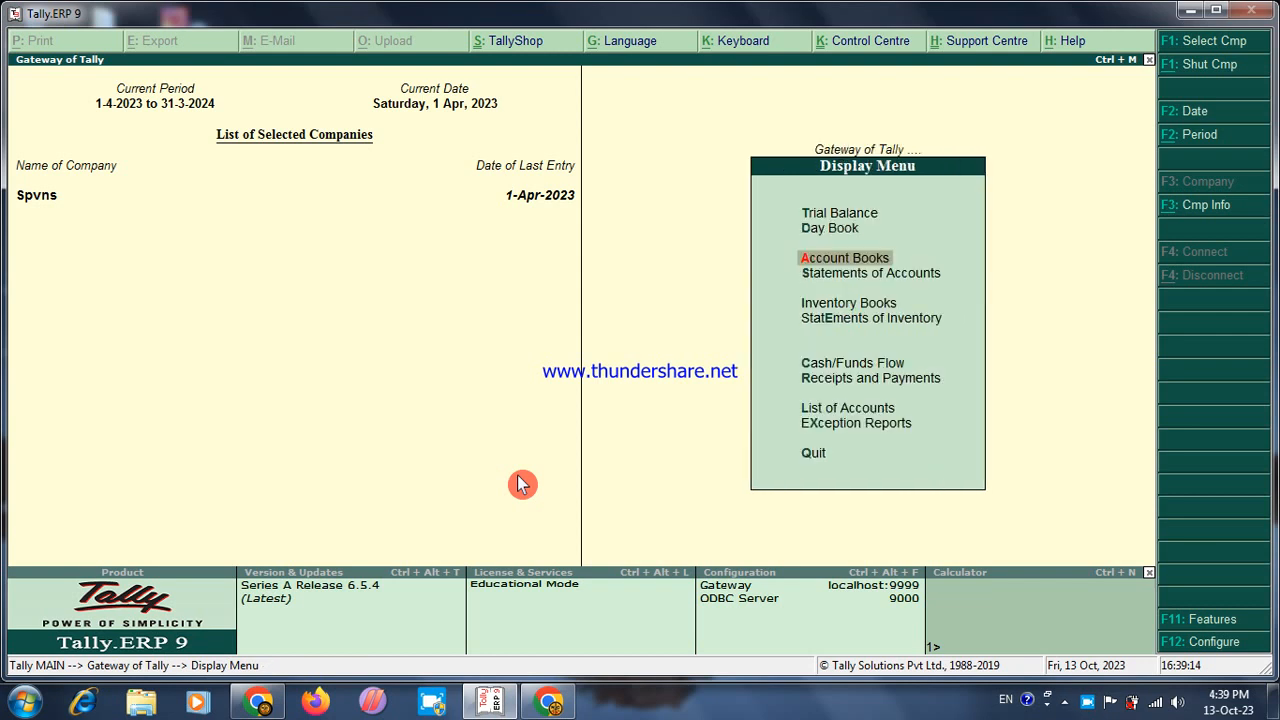
Exit the Display Menu and quit Tally
key(Escape)
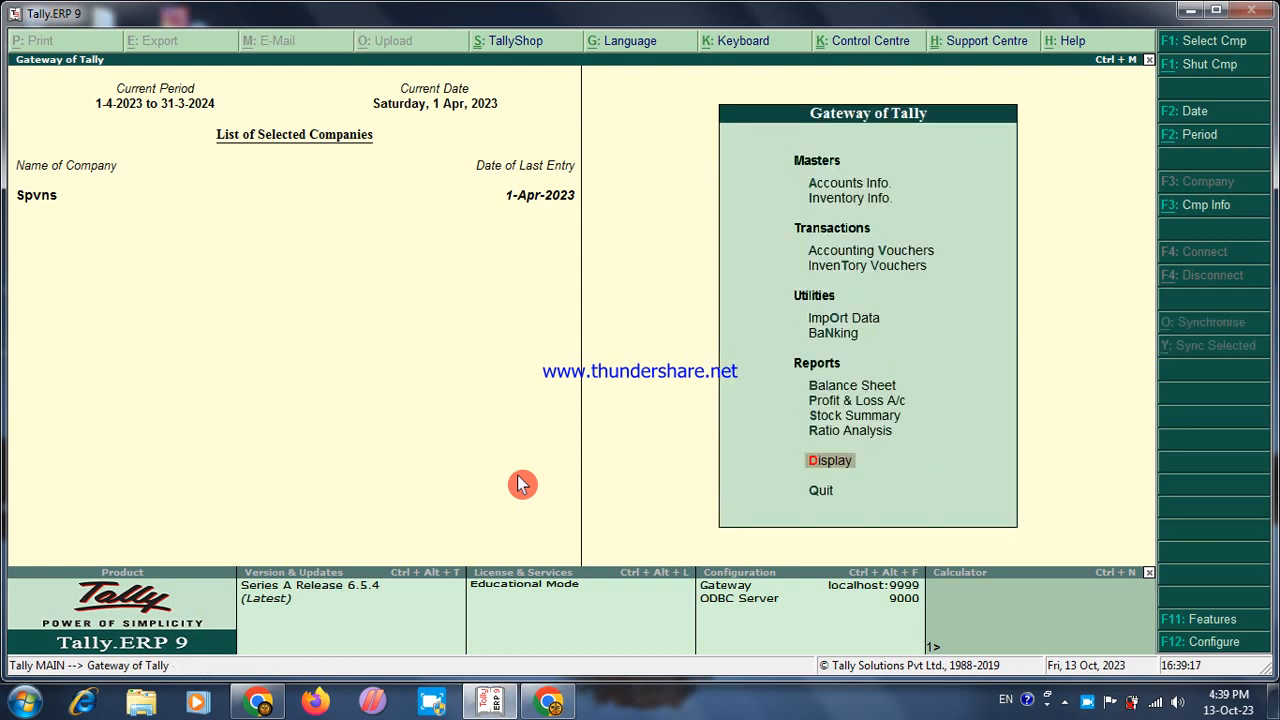
key(Escape)
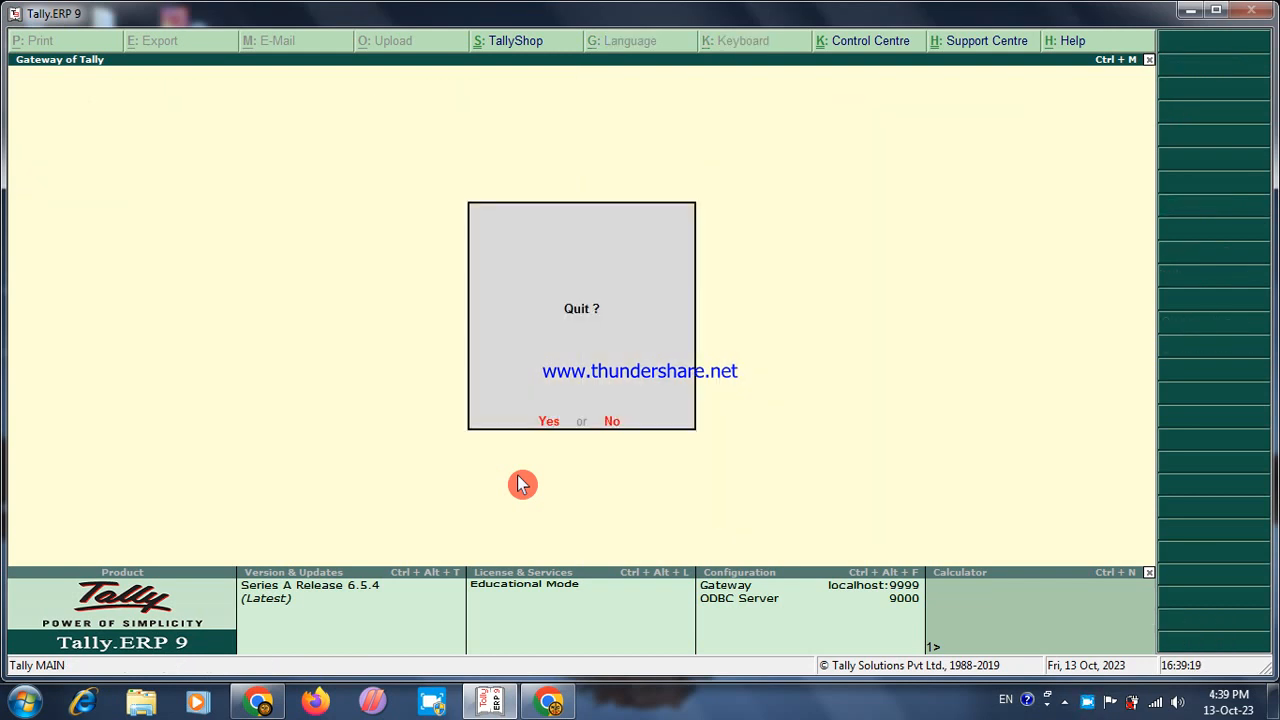
key(y)
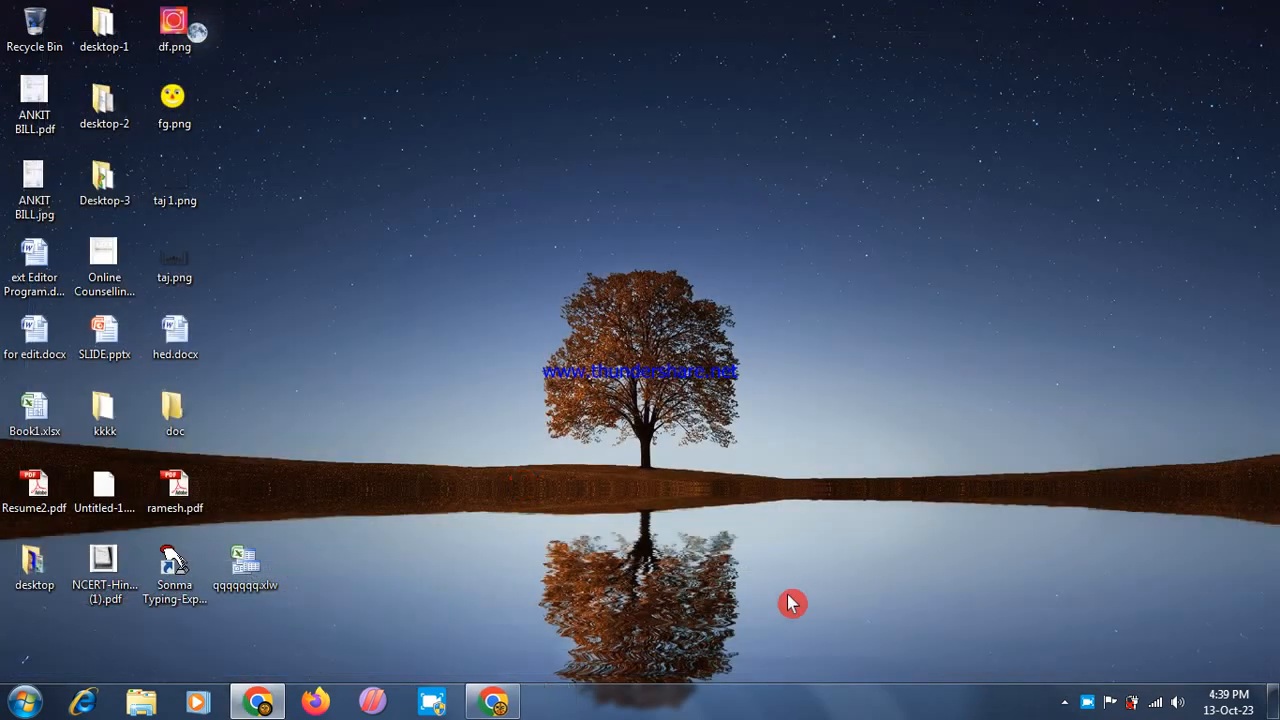